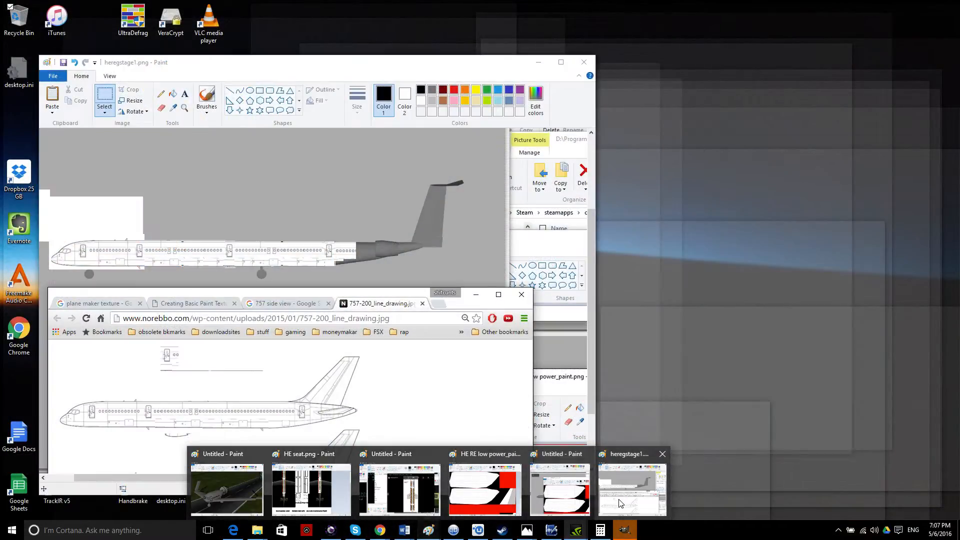
Move the heregstage1 window to the right and the HE series folder window up-left.
left_click(620, 502)
left_click_drag(370, 74, 781, 76)
left_click_drag(400, 417, 156, 118)
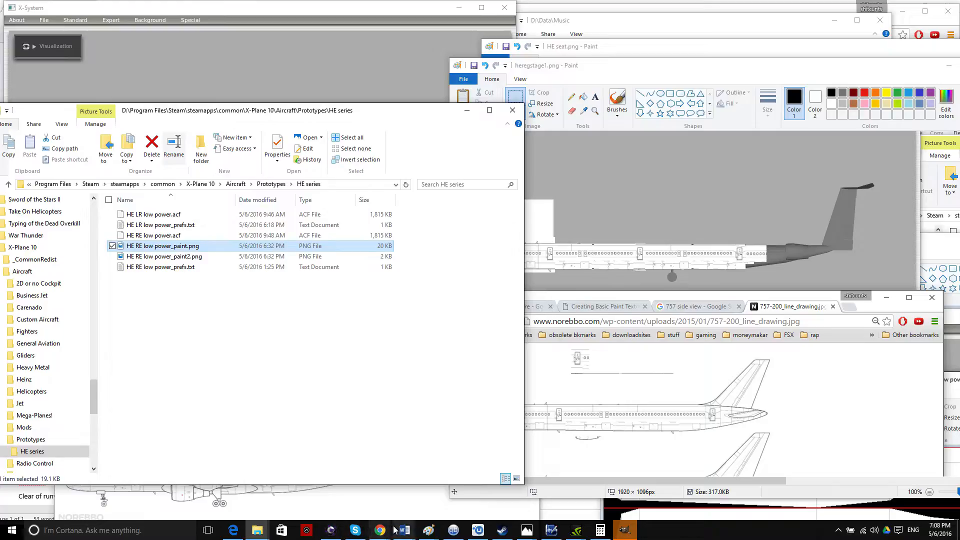
Bring the HE RE low power_paint texture forward, reposition the Untitled and HE seat windows, and return to heregstage1.
left_click(383, 529)
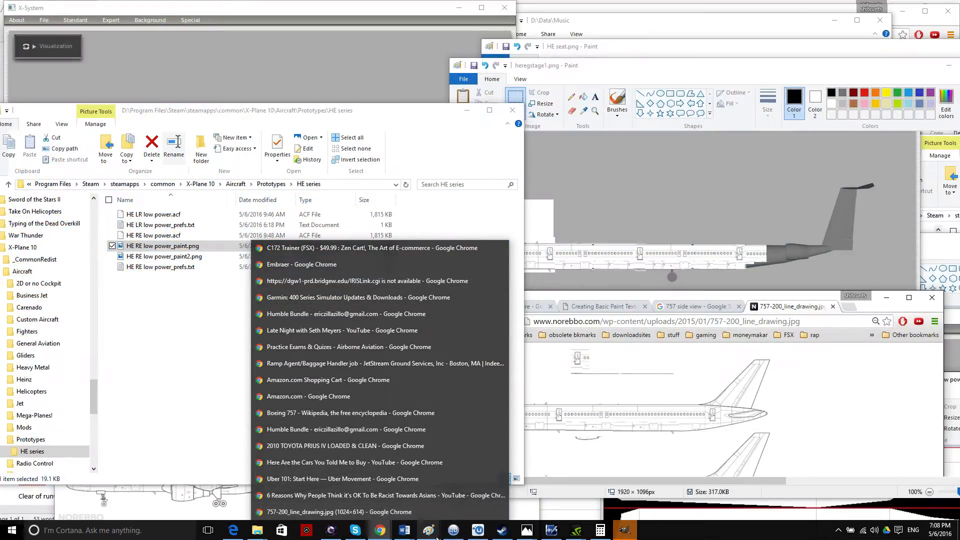
mouse_move(436, 537)
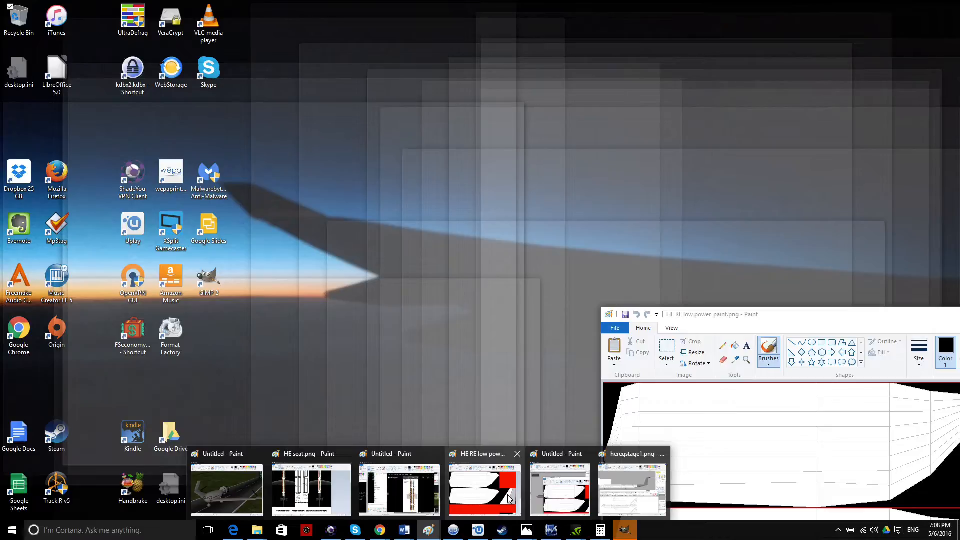
left_click(508, 498)
mouse_move(572, 235)
left_mouse_down()
mouse_move(329, 77)
mouse_move(334, 22)
left_mouse_up()
left_click_drag(450, 19, 353, 21)
left_click(695, 51)
mouse_move(693, 51)
left_mouse_down()
mouse_move(620, 341)
mouse_move(637, 359)
left_mouse_up()
left_click(694, 72)
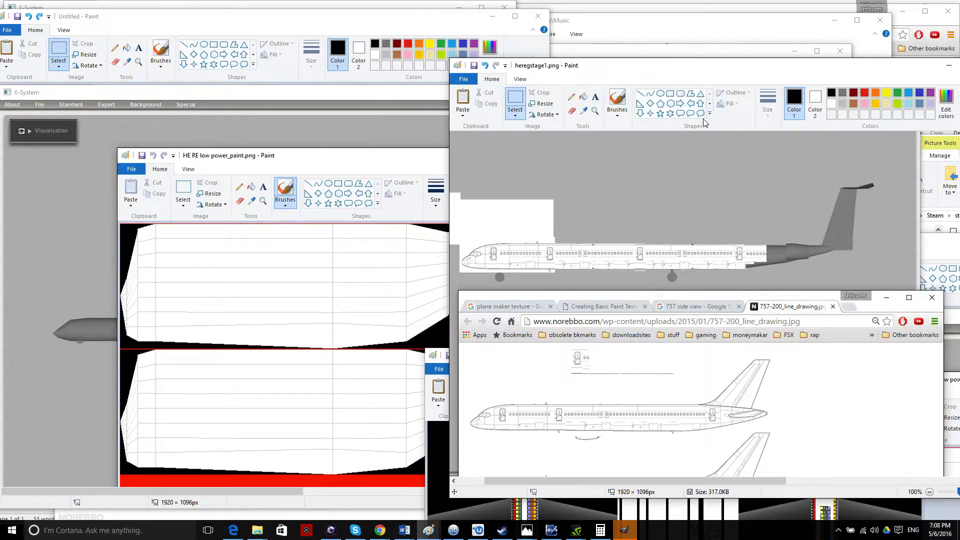
Select the airliner side-view strip in heregstage1 and paste it into the HE RE texture.
left_click_drag(622, 69, 659, 74)
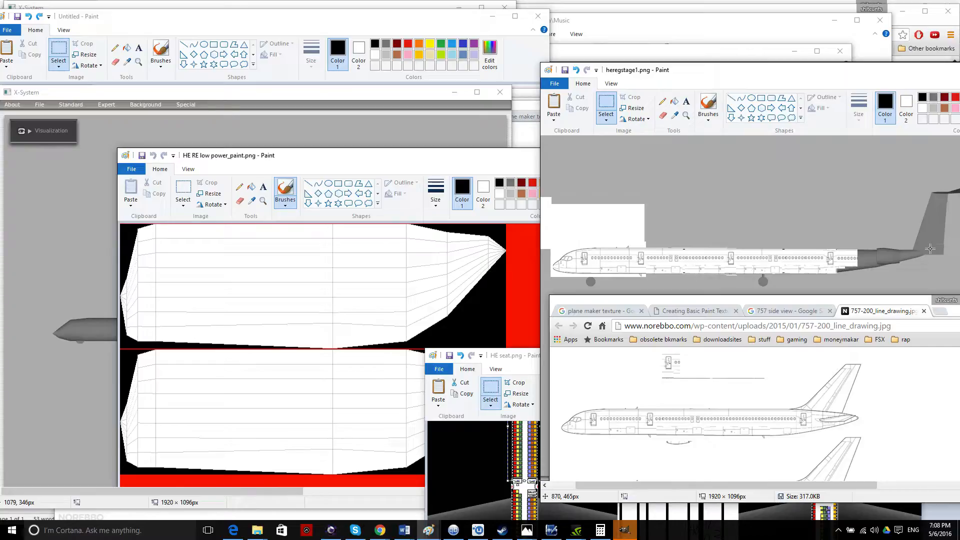
left_click_drag(929, 247, 552, 275)
left_click_drag(552, 273, 553, 273)
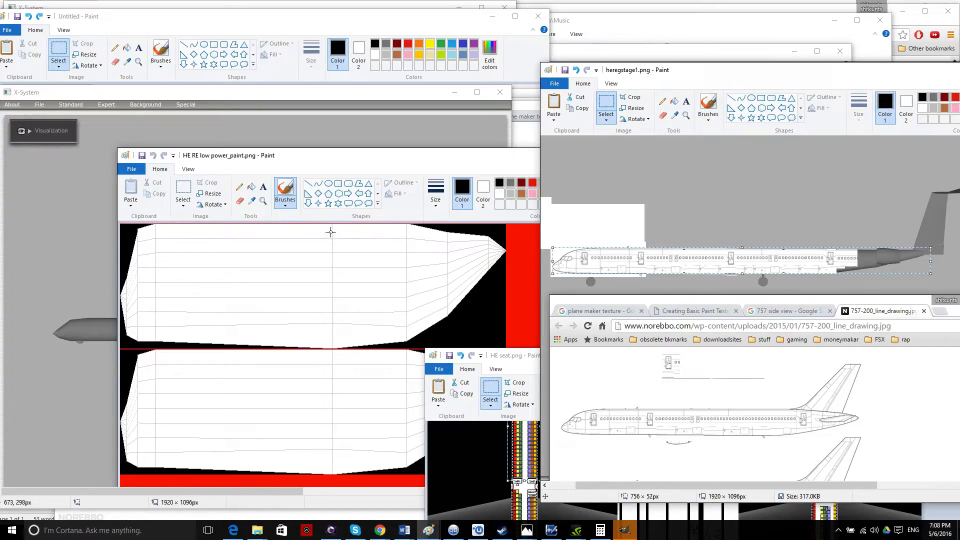
left_click(247, 17)
key("ctrl+v")
Move the pasted strip onto the upper fuselage panel and stretch it to 784 × 259 px.
mouse_move(90, 101)
left_mouse_down()
mouse_move(193, 254)
mouse_move(228, 261)
left_mouse_up()
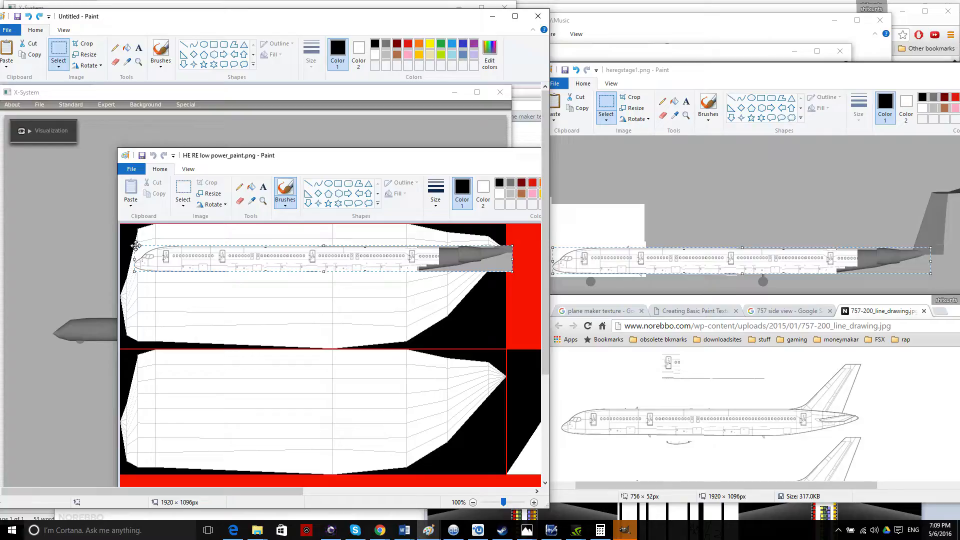
left_click_drag(134, 259, 120, 258)
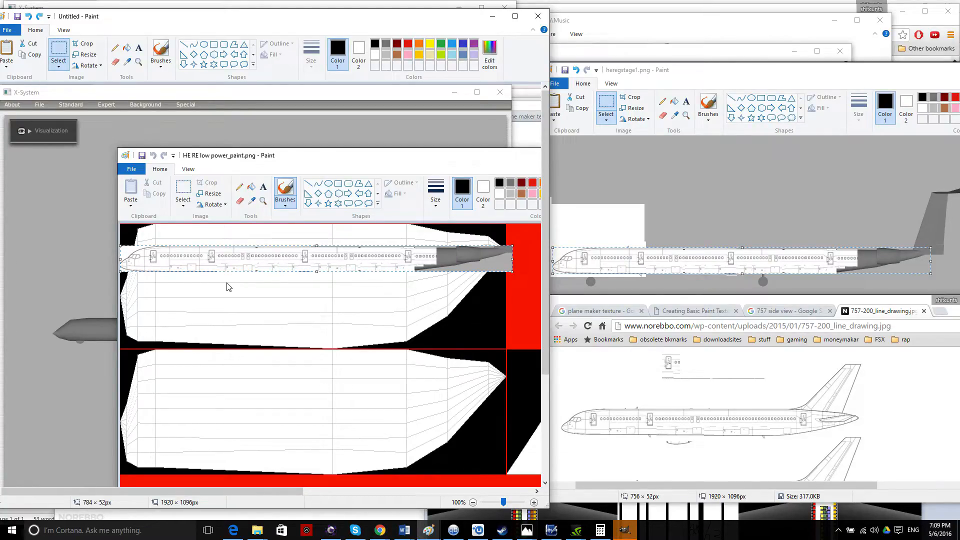
left_click_drag(318, 275, 316, 348)
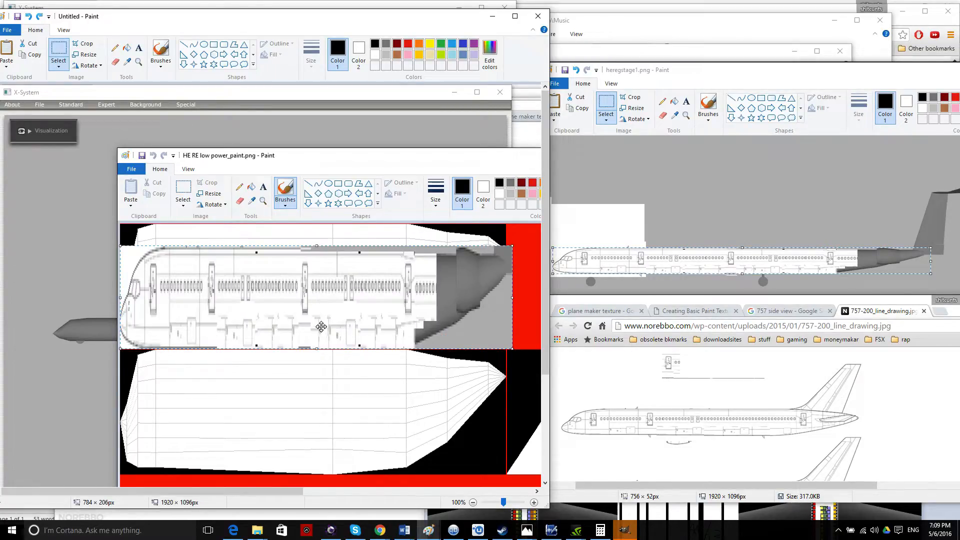
left_click_drag(316, 246, 317, 224)
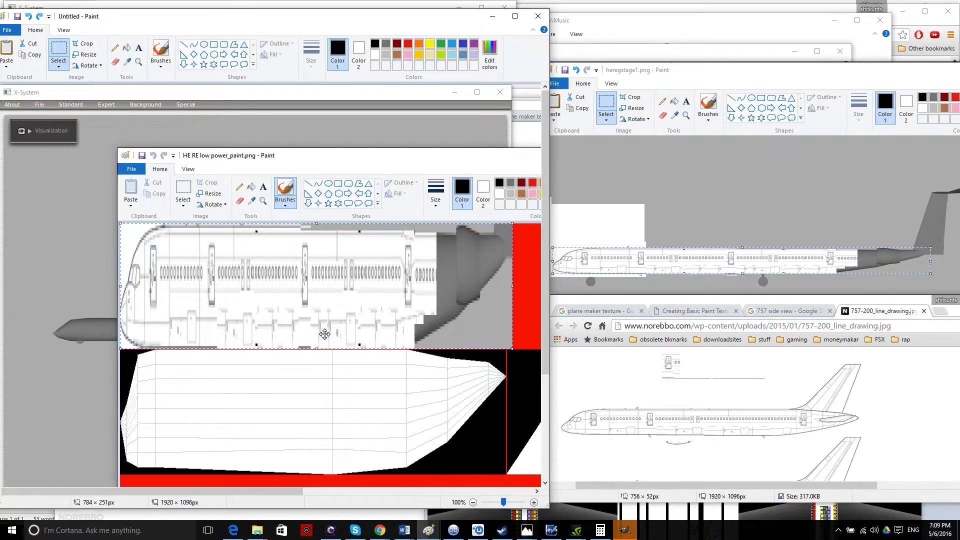
left_click_drag(316, 221, 318, 219)
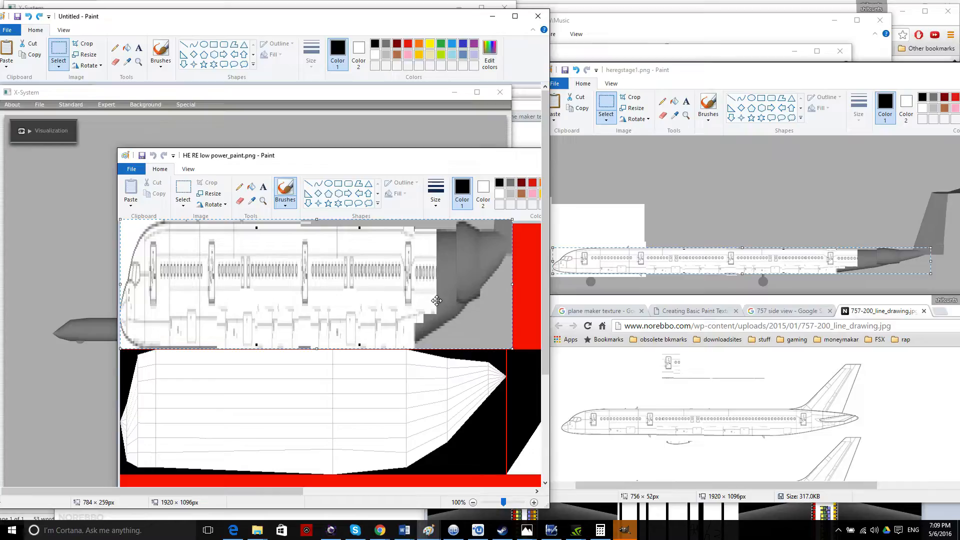
Commit the stretched fuselage image and clean up an accidental paste and stray selections.
left_click(424, 367)
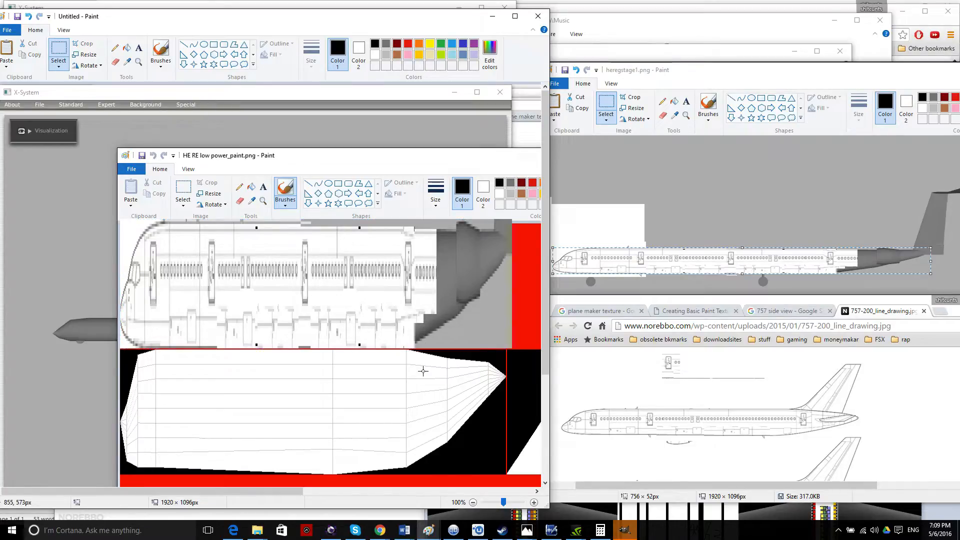
key("ctrl+v")
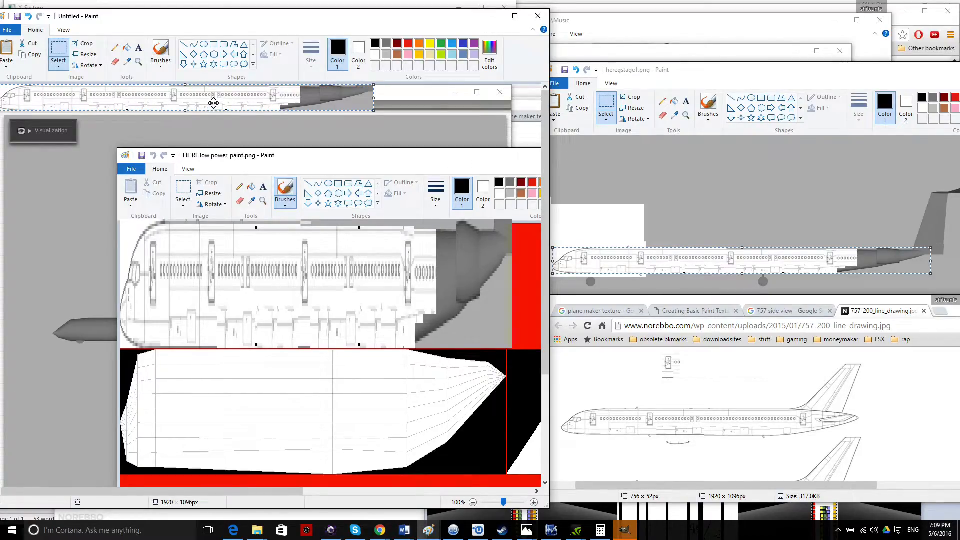
key("Delete")
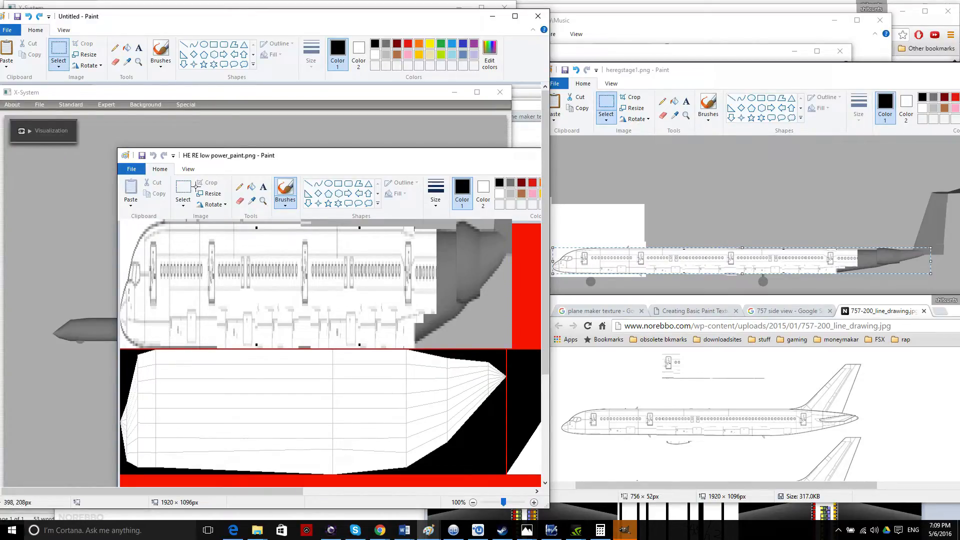
left_click_drag(186, 184, 180, 184)
left_click(63, 52)
left_click_drag(95, 22, 228, 58)
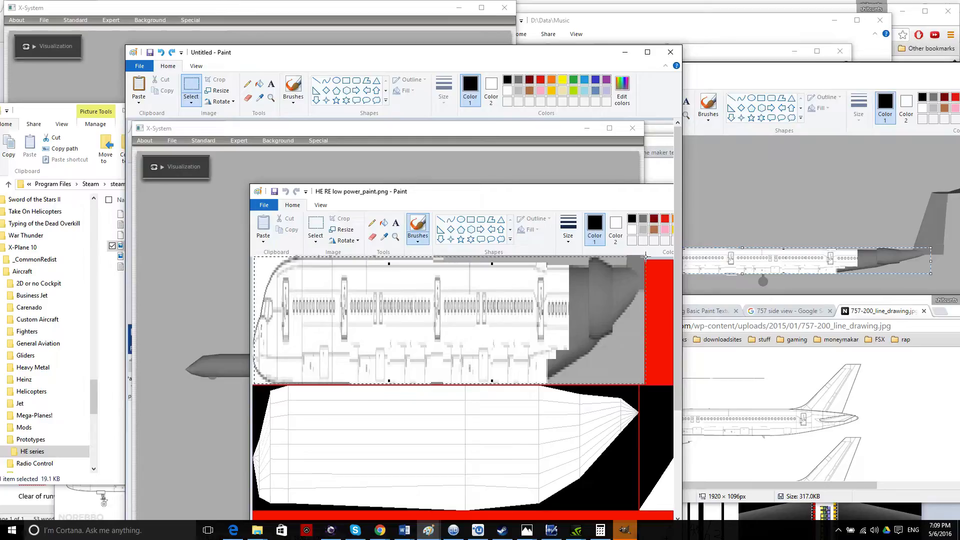
left_click_drag(643, 255, 647, 261)
left_click(669, 274)
Copy the upper fuselage image and place the copy over the lower fuselage panel.
mouse_move(360, 314)
left_mouse_down()
mouse_move(250, 345)
mouse_move(252, 383)
left_mouse_up()
key("ctrl+c")
key("ctrl+v")
mouse_move(197, 211)
left_mouse_down()
mouse_move(350, 468)
mouse_move(359, 464)
mouse_move(341, 462)
left_mouse_up()
left_click(211, 422)
scroll(229, 415, "down", 5)
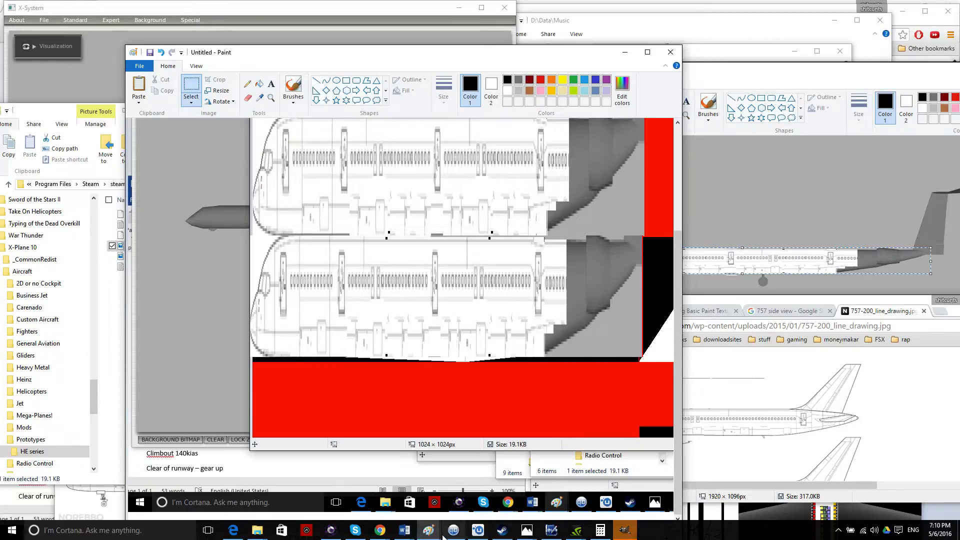
left_click(428, 529)
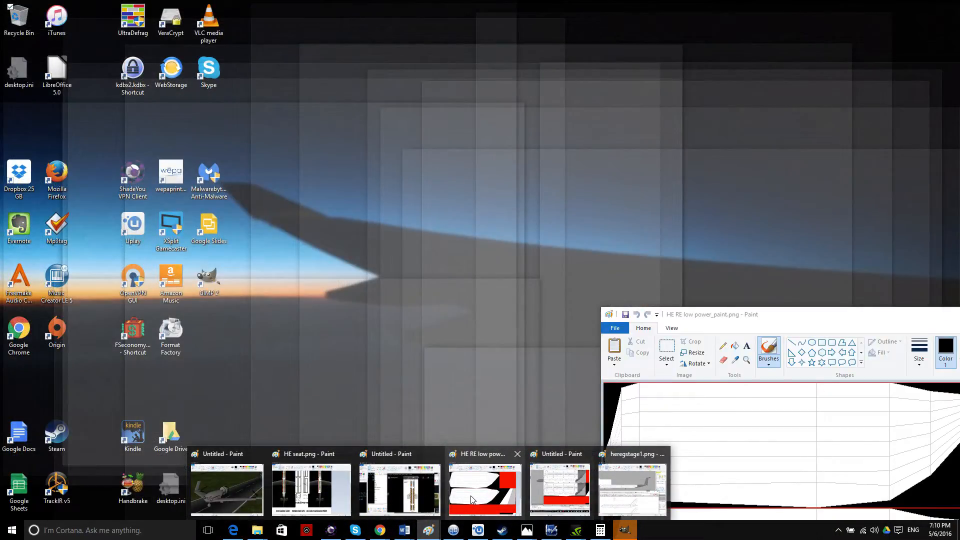
Put the HE RE low power_paint window at the upper left, with the Untitled window moved down-right.
left_click(473, 496)
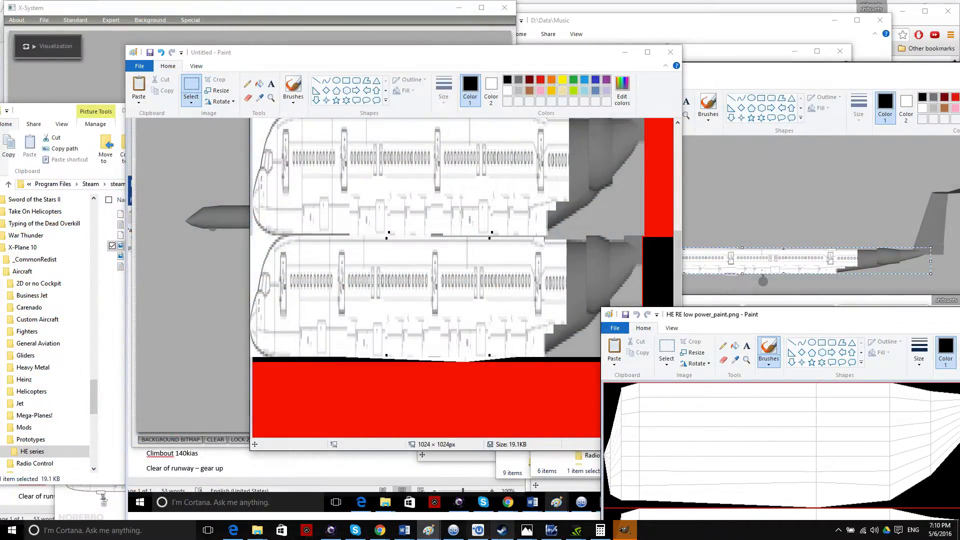
mouse_move(747, 319)
left_mouse_down()
mouse_move(601, 246)
mouse_move(314, 68)
mouse_move(136, 86)
left_mouse_up()
left_click_drag(548, 59, 837, 112)
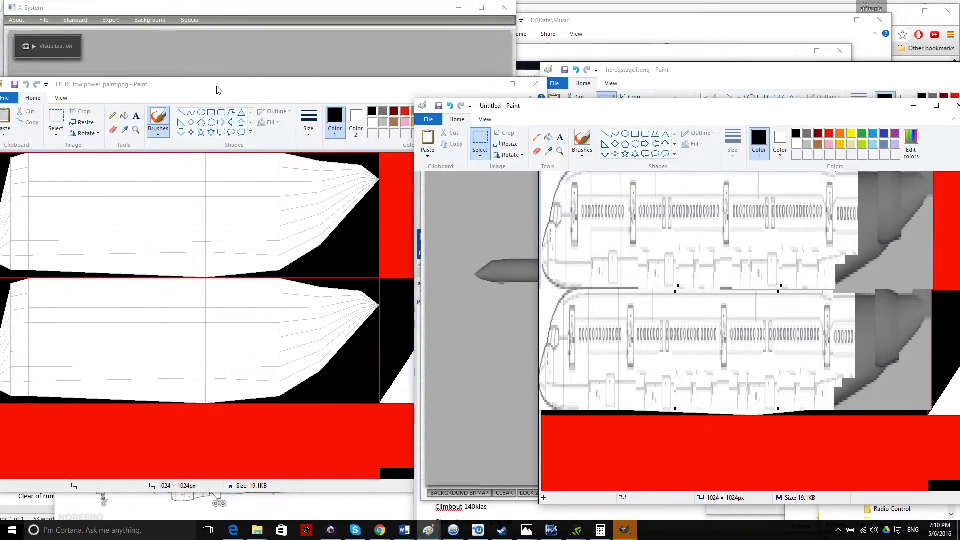
left_click_drag(218, 88, 334, 86)
left_click(121, 96)
Start a Save As of the texture and browse to MAGDRIVE (D:) > Program Files (x86).
left_click(153, 178)
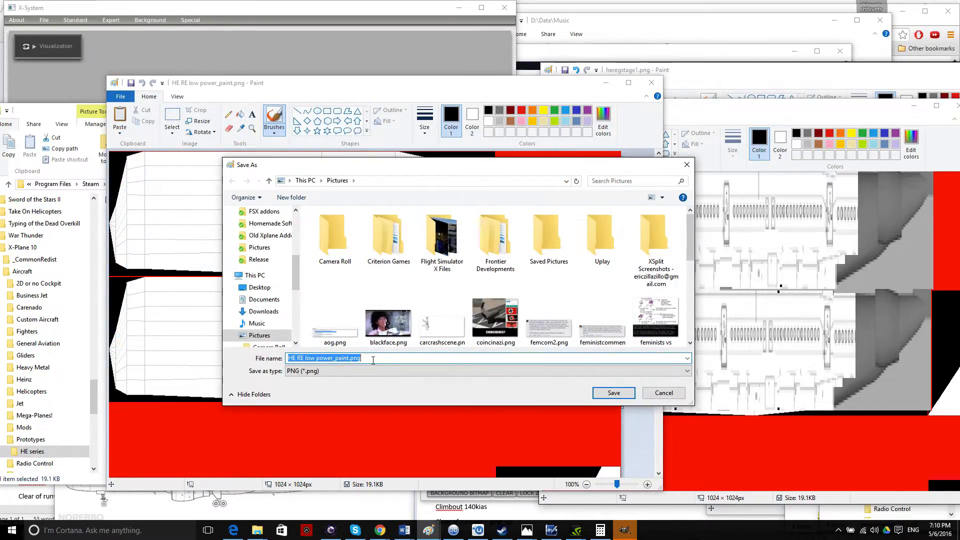
left_click(349, 359)
scroll(418, 304, "down", 5)
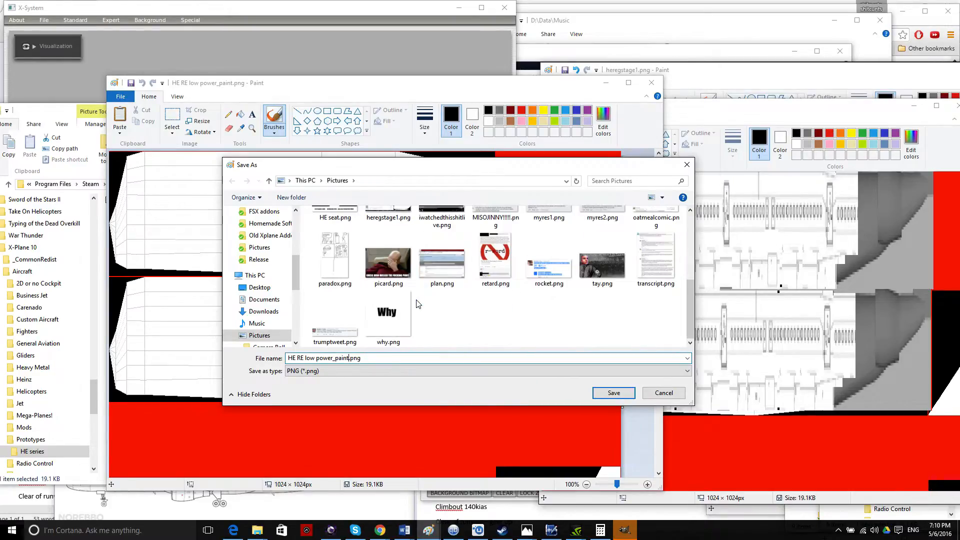
scroll(495, 332, "up", 1)
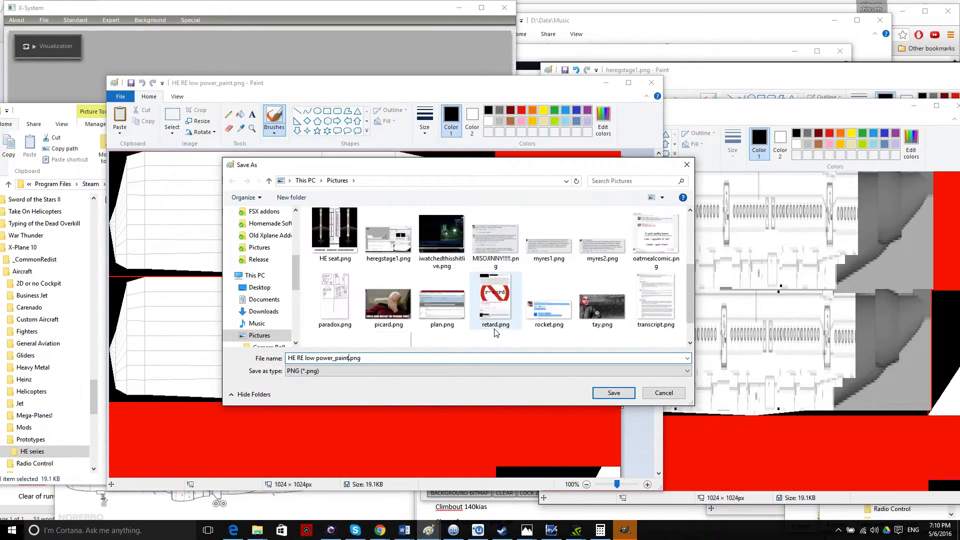
scroll(495, 332, "up", 5)
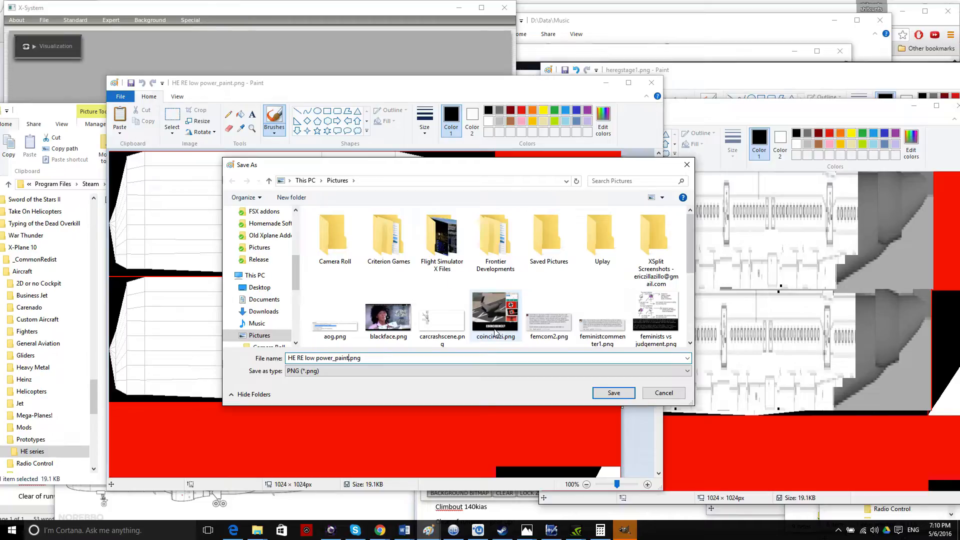
scroll(494, 332, "down", 5)
left_click_drag(295, 280, 301, 337)
left_click(269, 259)
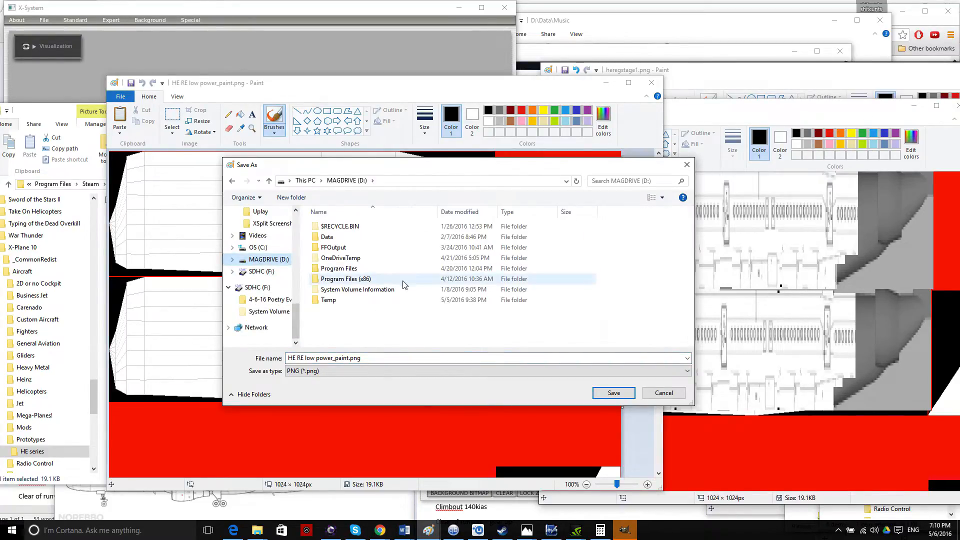
double_click(345, 279)
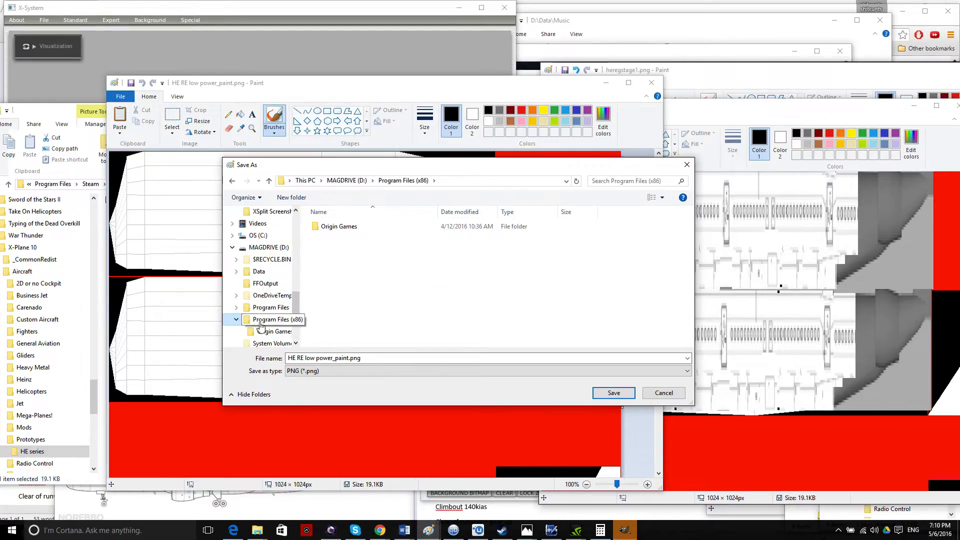
Go through Program Files > Steam > steamapps > common into the X-Plane 10 folder.
left_click(270, 306)
double_click(340, 310)
scroll(344, 325, "down", 3)
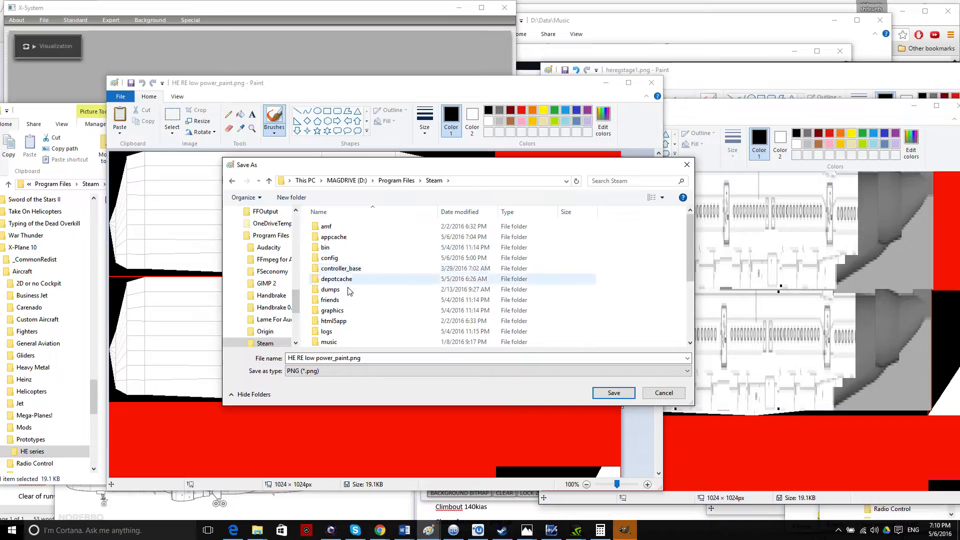
double_click(344, 322)
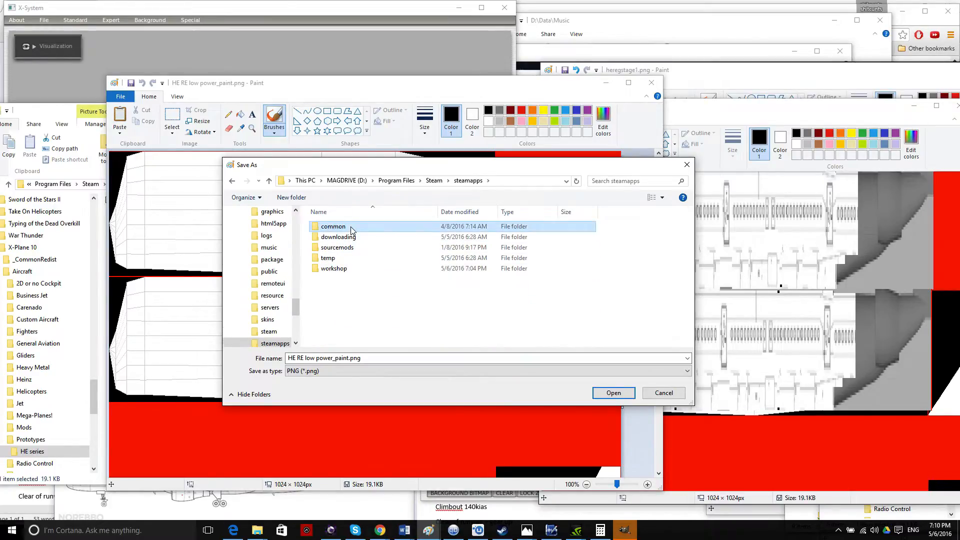
double_click(333, 225)
scroll(375, 325, "down", 5)
scroll(368, 294, "up", 1)
scroll(365, 289, "down", 1)
double_click(334, 341)
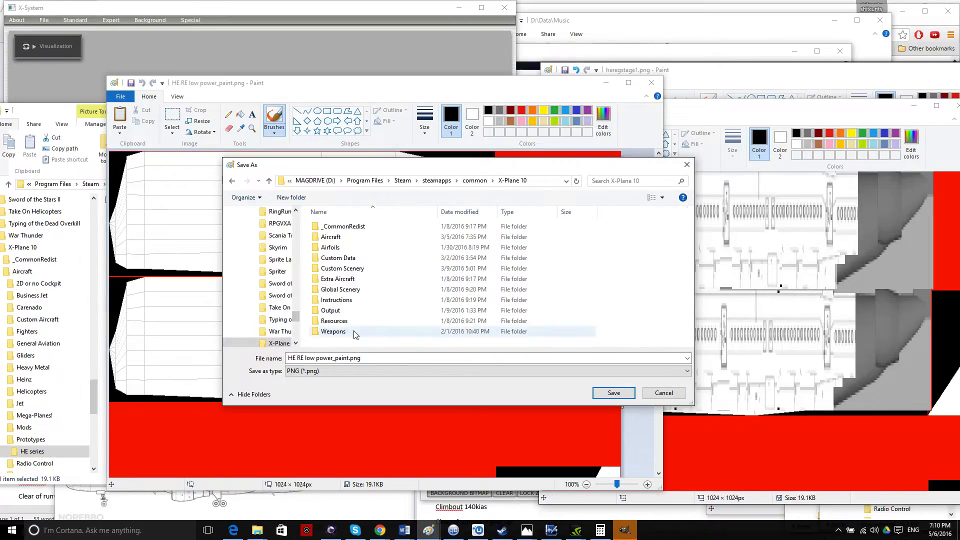
Open Aircraft > X-Planes > Prototypes > HE series as the save location.
left_click(353, 239)
double_click(353, 239)
scroll(373, 270, "down", 4)
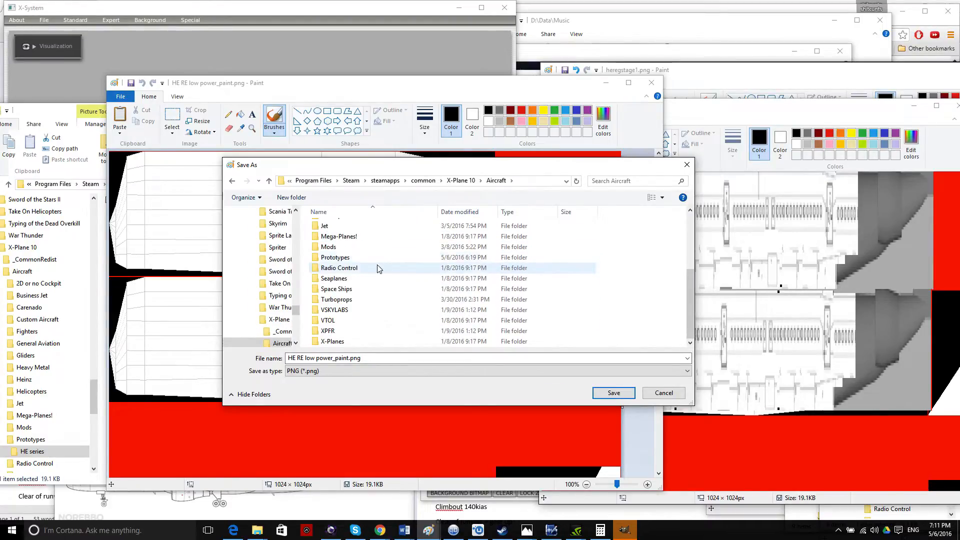
double_click(332, 341)
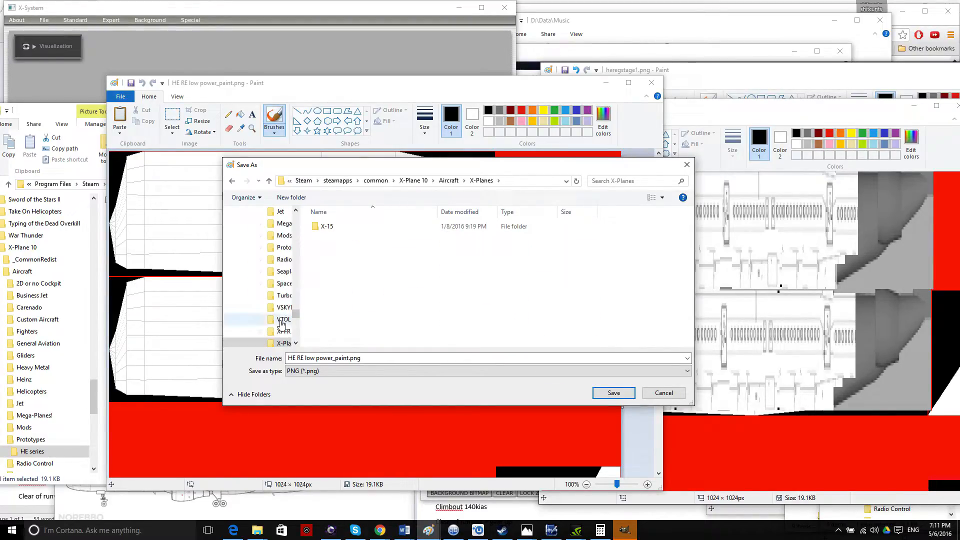
left_click(284, 247)
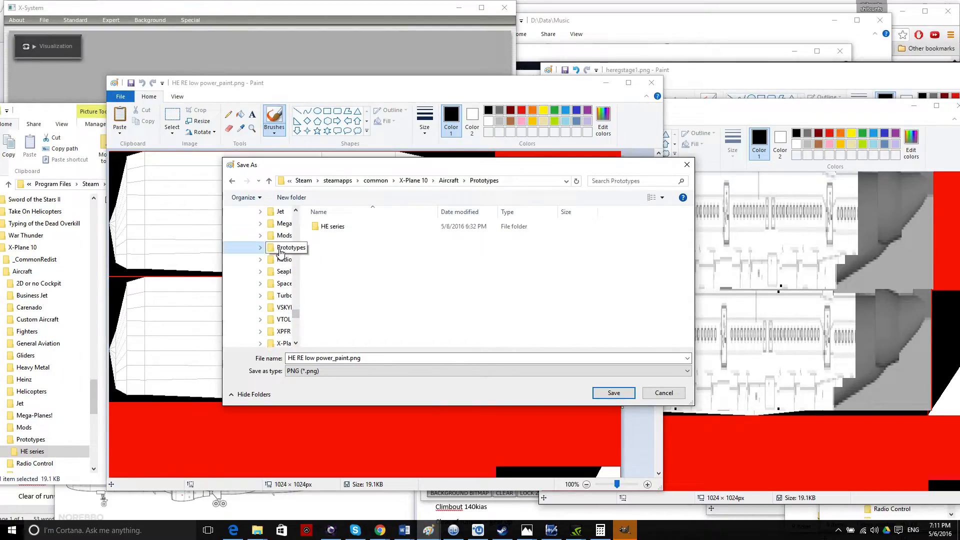
double_click(345, 226)
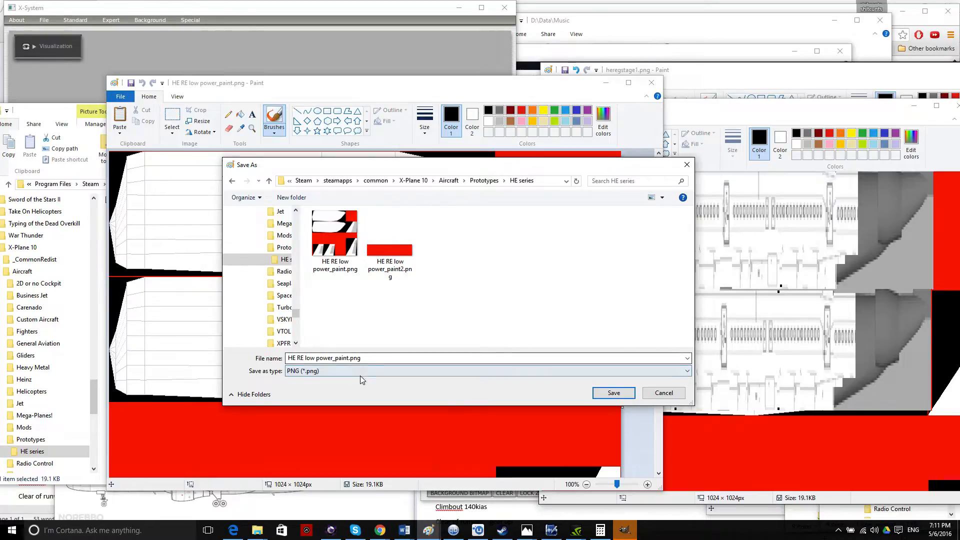
Save the copy as HE RE low power_paintbak.png.
left_click(352, 359)
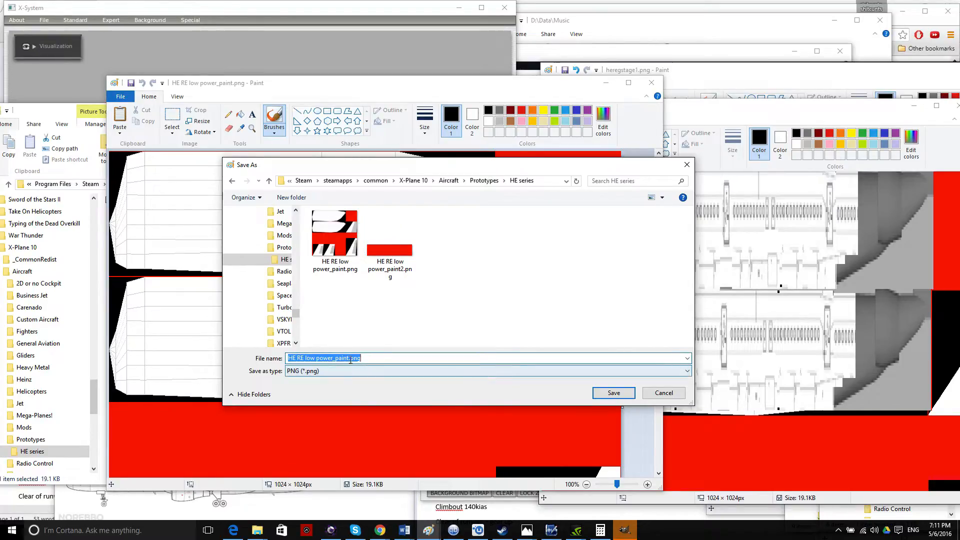
left_click(353, 360)
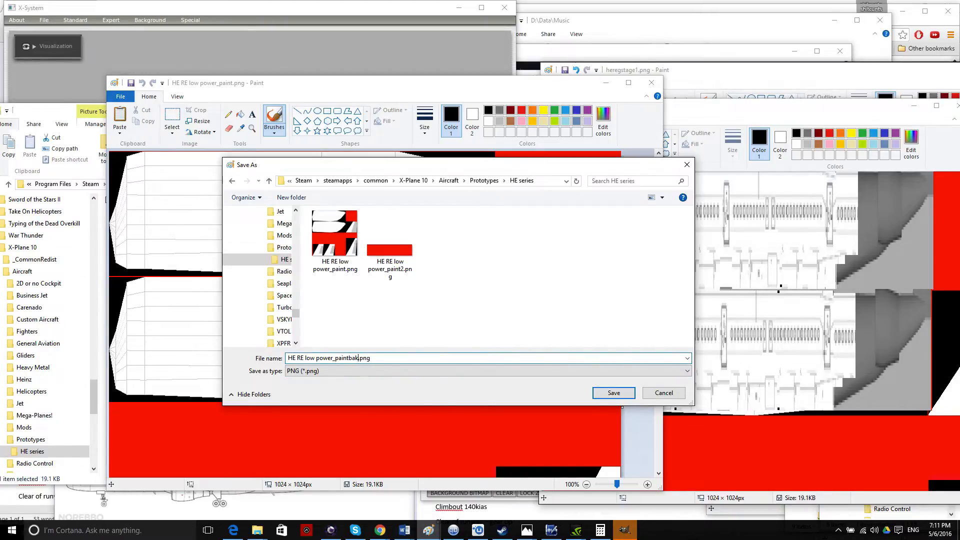
left_click(614, 393)
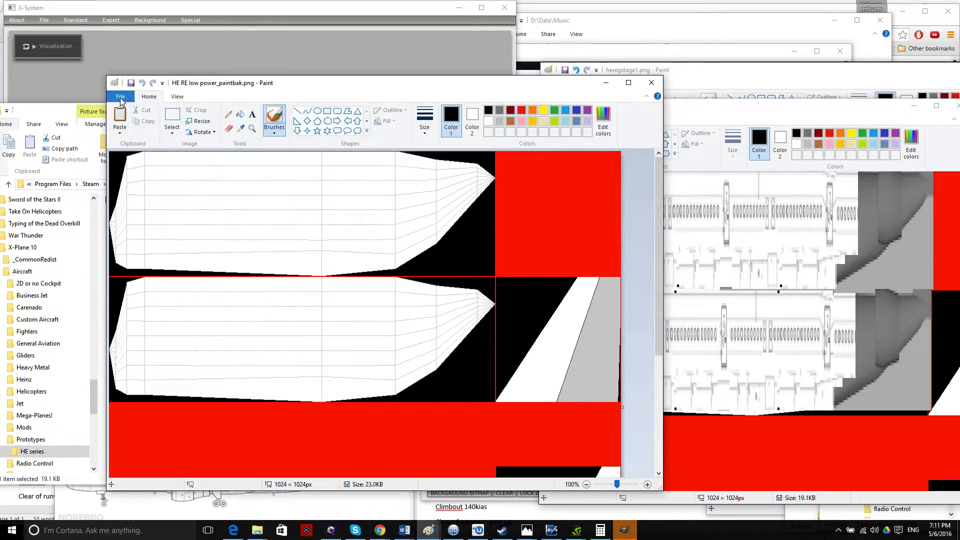
left_click(121, 96)
Start File > Open and expand MAGDRIVE (D:) > Program Files > Steam > steamapps > common.
left_click(136, 134)
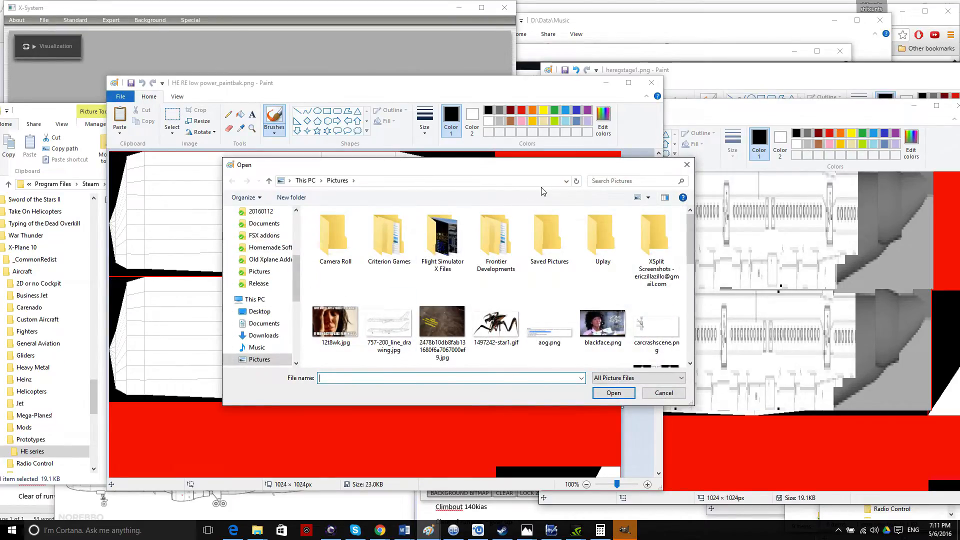
left_click_drag(296, 285, 297, 350)
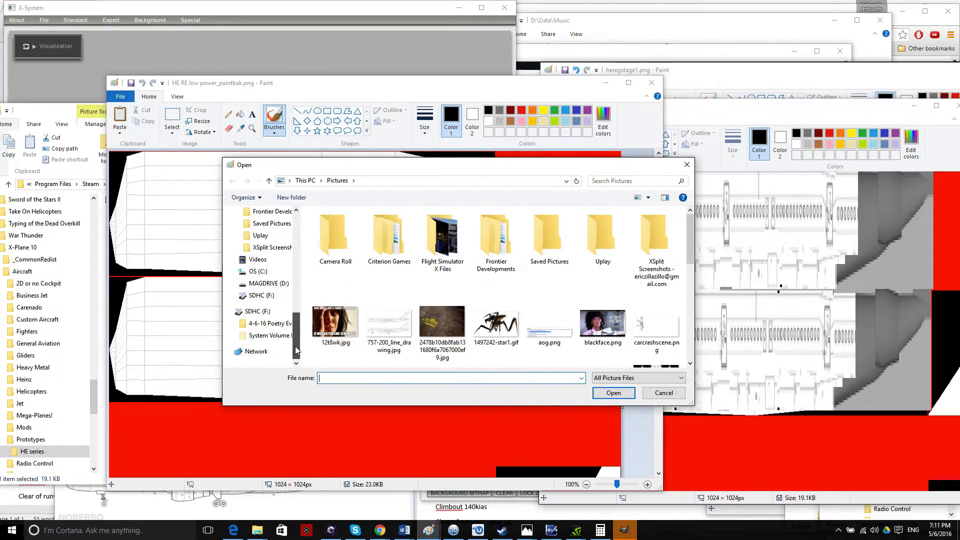
left_click(232, 282)
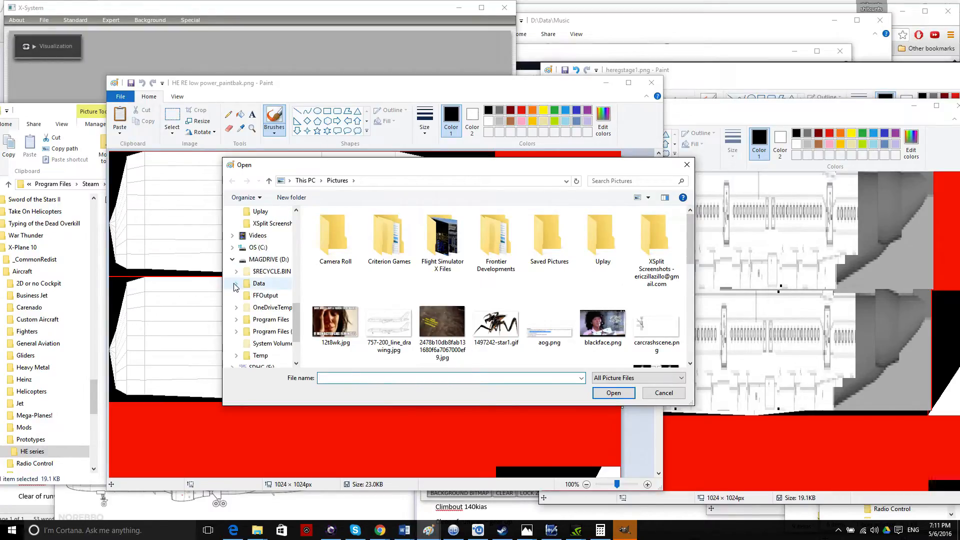
left_click(236, 320)
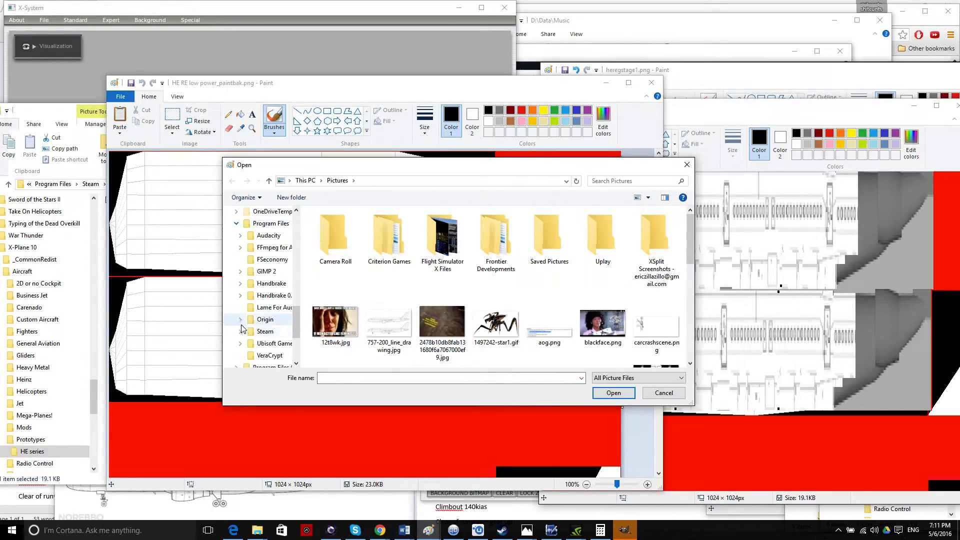
left_click(240, 331)
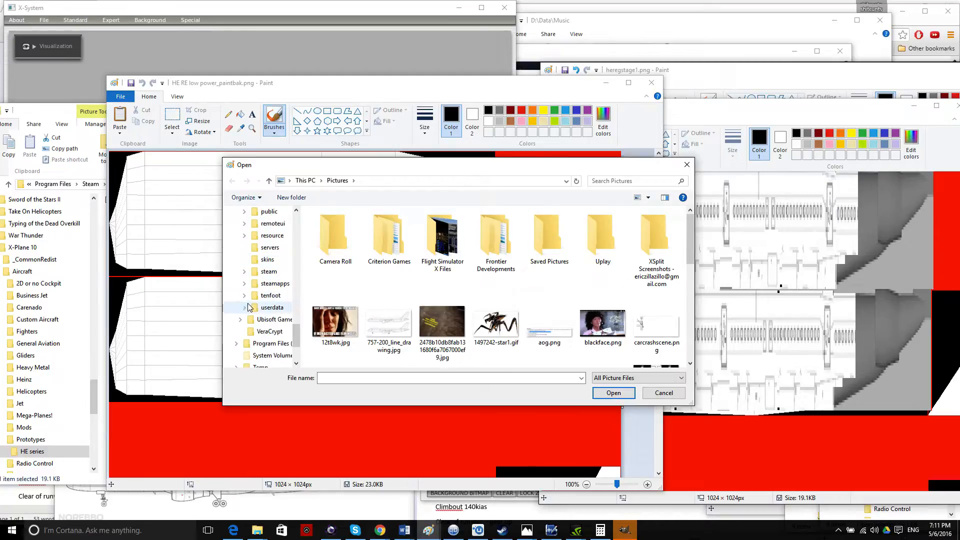
left_click(245, 284)
left_click(249, 296)
Expand X-Plane 10 > Aircraft > Prototypes > HE series and open HE RE low power_paint.png.
scroll(254, 287, "down", 1)
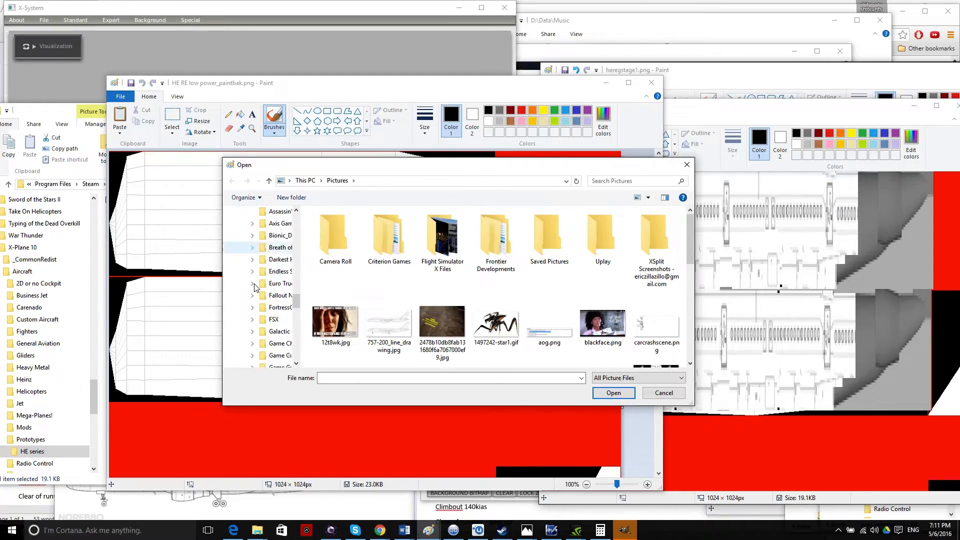
scroll(254, 287, "down", 10)
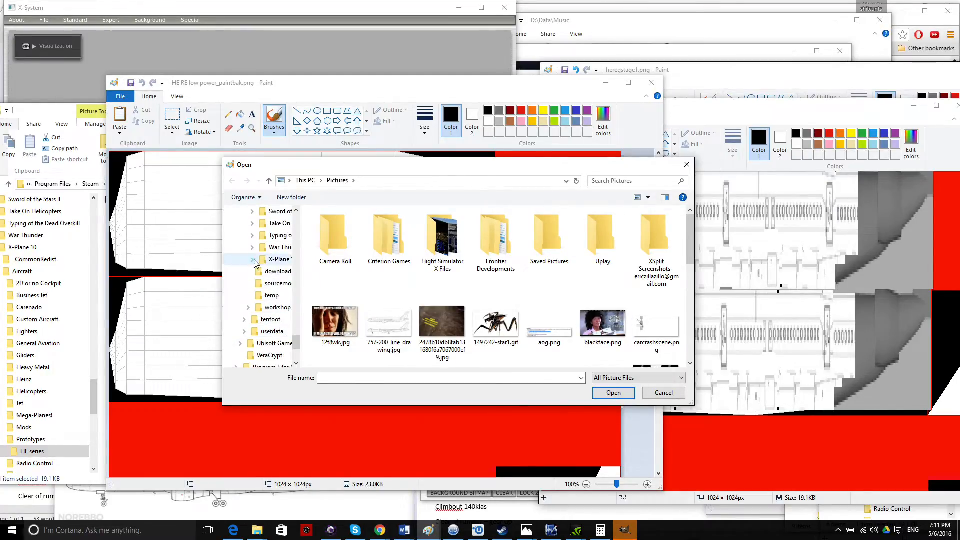
left_click(253, 259)
left_click(256, 247)
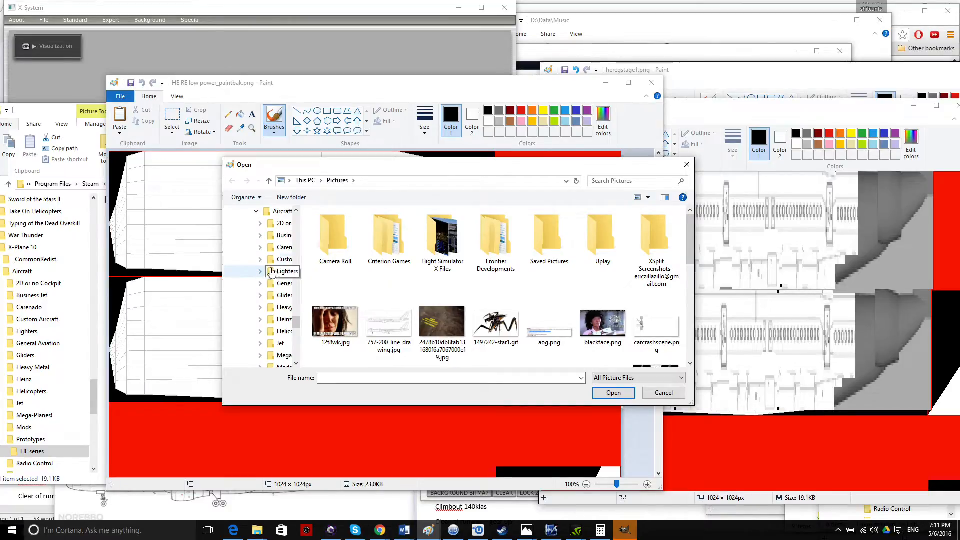
scroll(280, 345, "down", 3)
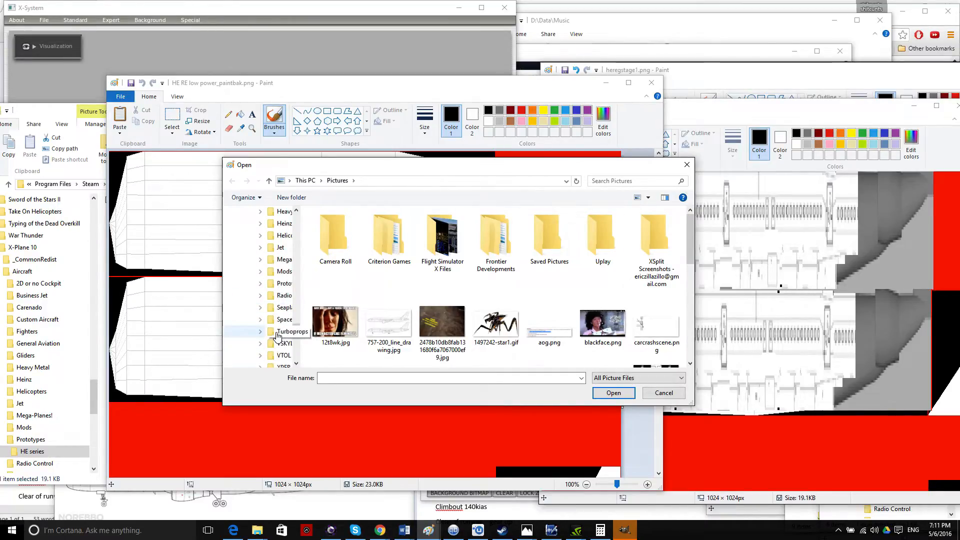
left_click(260, 247)
left_click(283, 265)
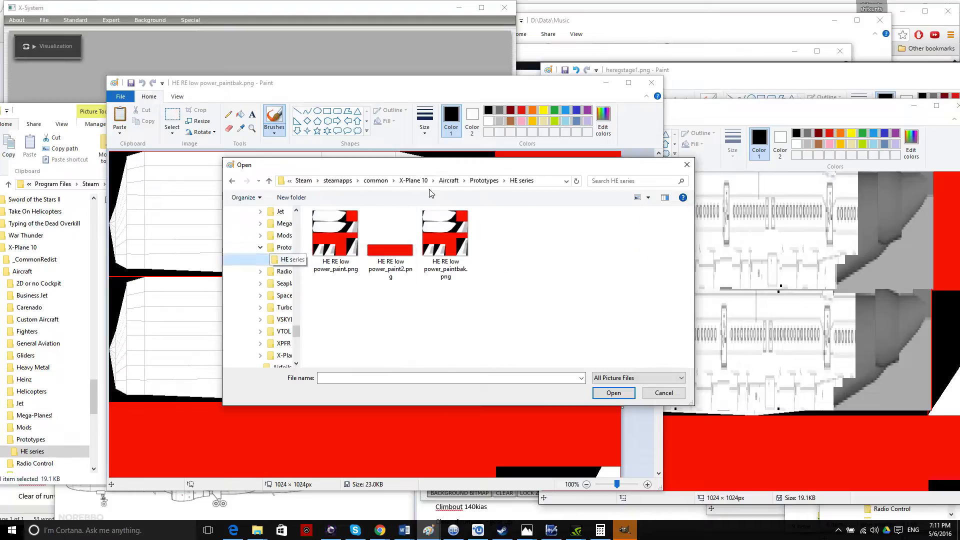
left_click(339, 245)
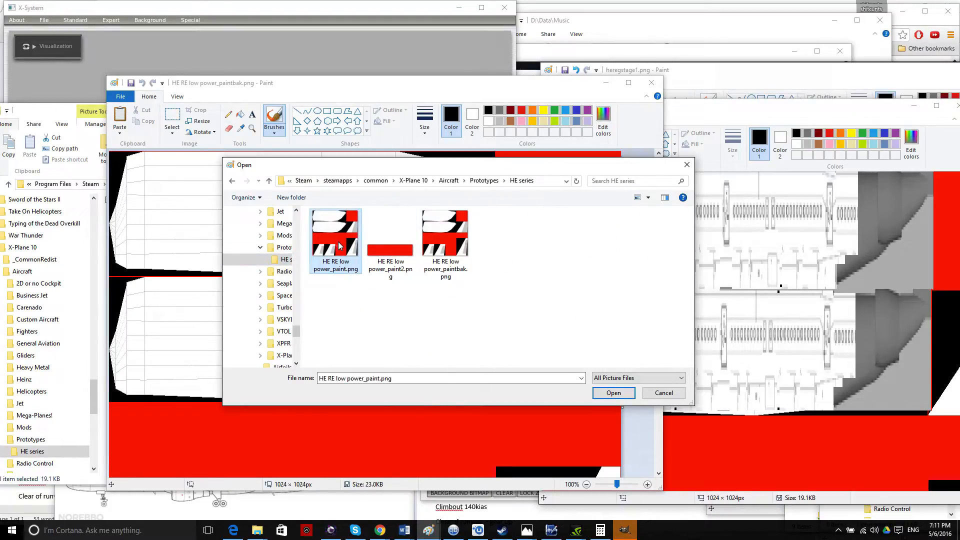
left_click(615, 394)
Rearrange the Paint windows and delete the pasted ribbon strip from the Untitled image.
left_click_drag(393, 87, 286, 112)
mouse_move(677, 111)
left_mouse_down()
mouse_move(326, 122)
mouse_move(463, 100)
mouse_move(600, 107)
mouse_move(623, 34)
left_mouse_up()
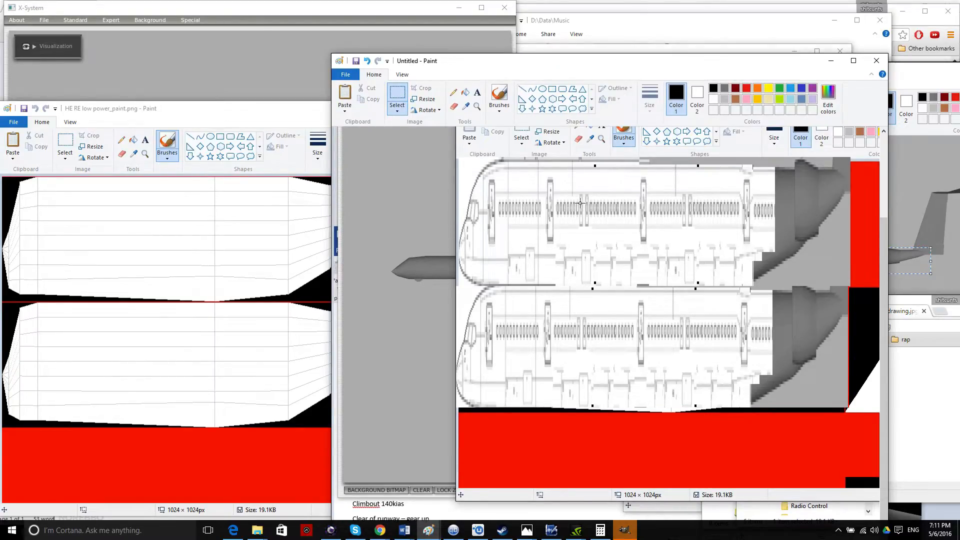
mouse_move(198, 111)
left_mouse_down()
mouse_move(767, 83)
mouse_move(749, 96)
mouse_move(777, 105)
mouse_move(637, 343)
mouse_move(489, 174)
mouse_move(516, 129)
mouse_move(767, 116)
mouse_move(505, 90)
mouse_move(496, 101)
mouse_move(713, 95)
mouse_move(662, 215)
mouse_move(608, 302)
left_mouse_up()
left_click(398, 95)
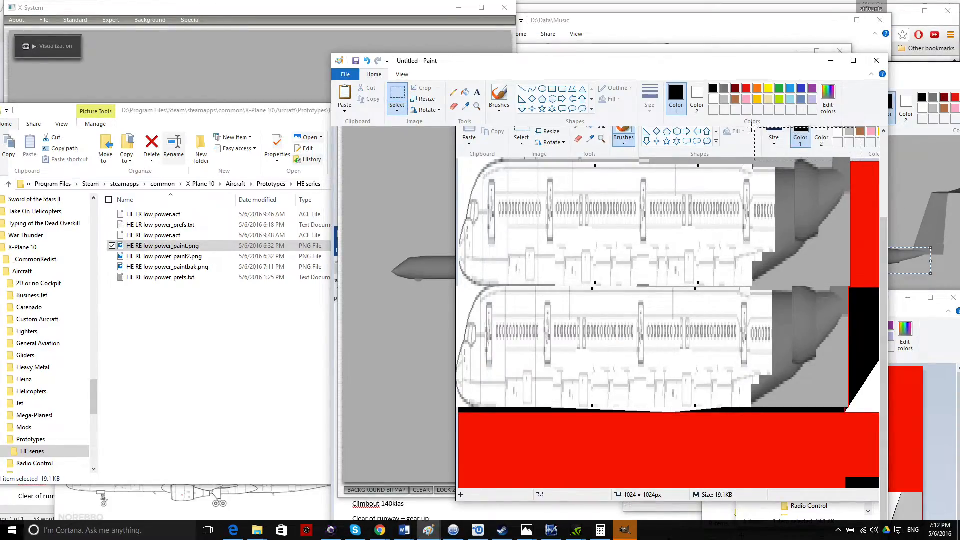
key("Delete")
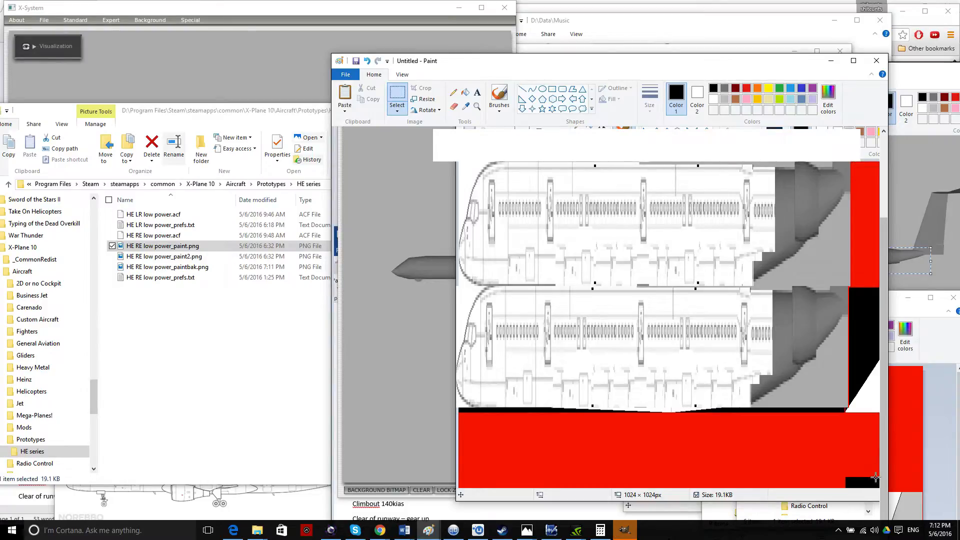
Zoom the screenshot image to 300% to inspect it, then zoom back out to fit.
mouse_move(748, 66)
left_mouse_down()
mouse_move(582, 23)
mouse_move(529, 29)
left_mouse_up()
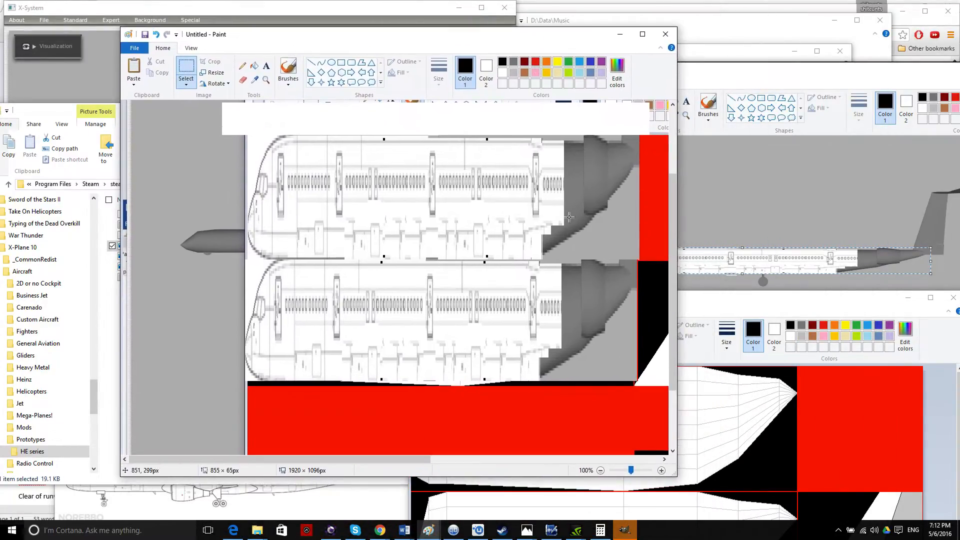
left_click(661, 470)
left_click(661, 470)
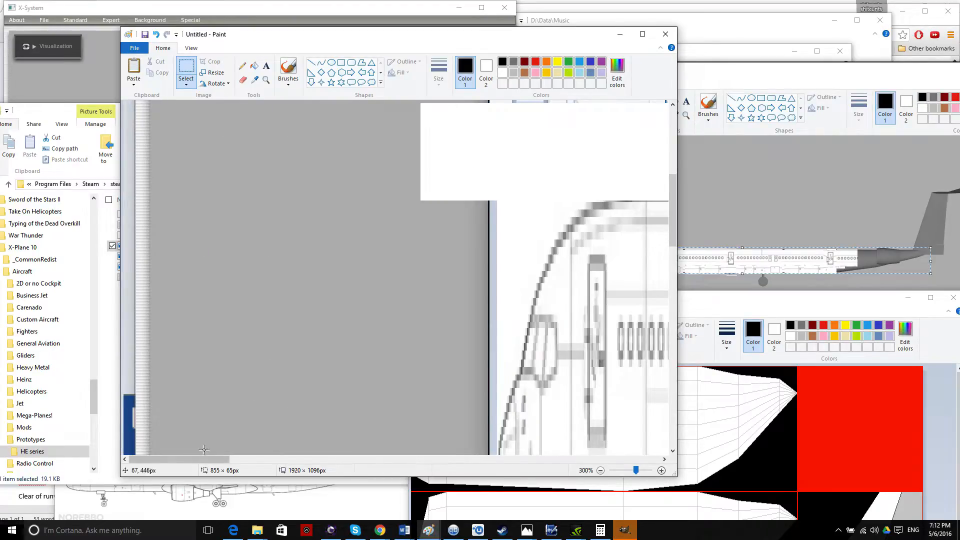
left_click_drag(199, 458, 430, 458)
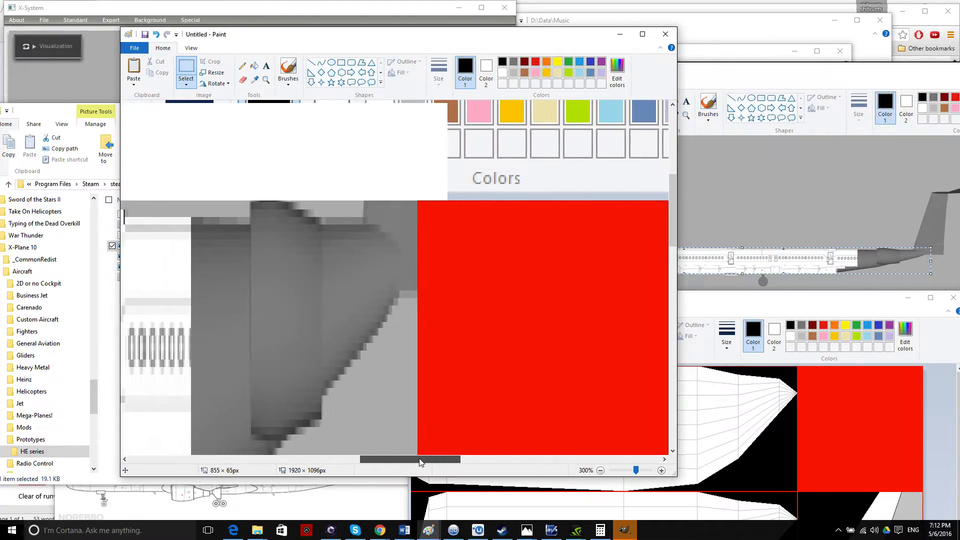
left_click(600, 470)
left_click(600, 470)
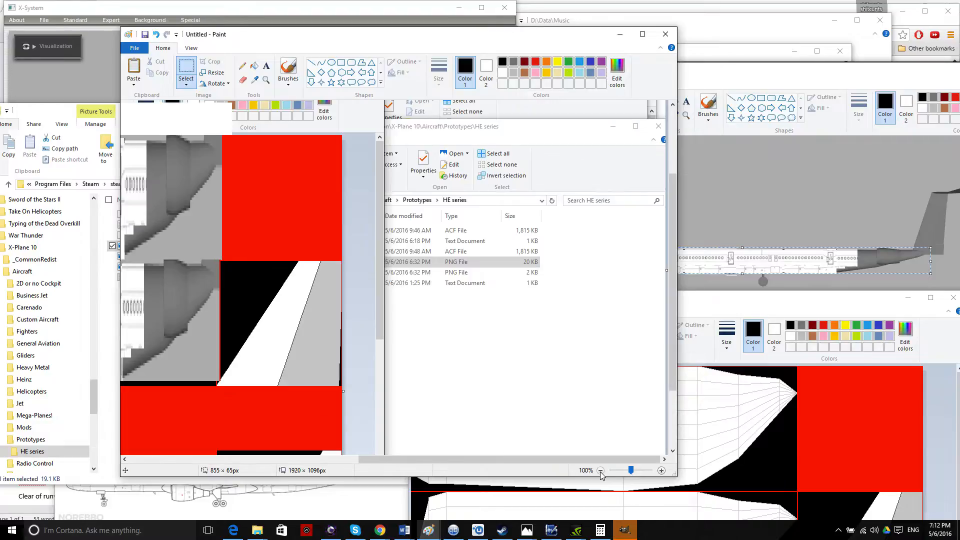
left_click(600, 471)
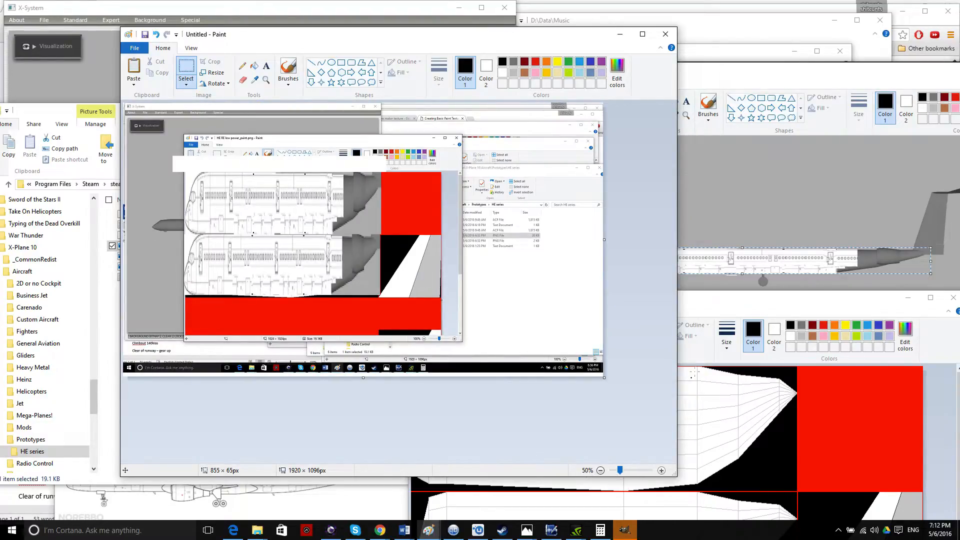
Return the image to 100% and rectangle-select the two textured fuselage side views.
mouse_move(725, 301)
left_mouse_down()
mouse_move(812, 252)
mouse_move(793, 167)
mouse_move(798, 140)
left_mouse_up()
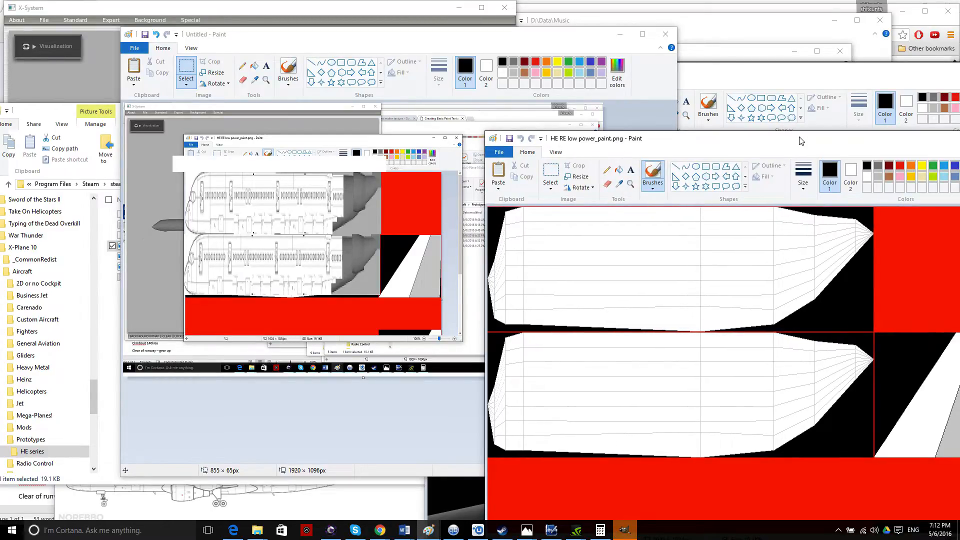
left_click(399, 412)
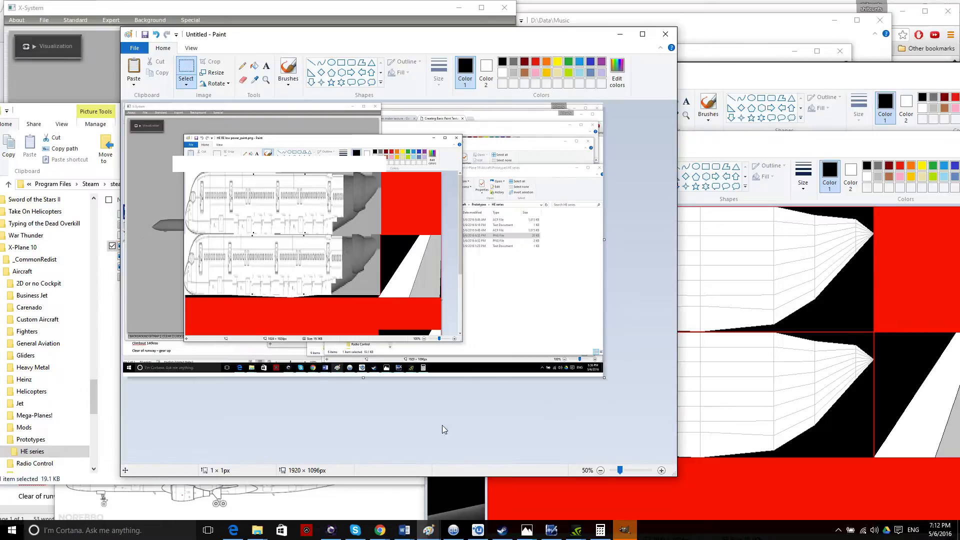
left_click(661, 471)
left_click_drag(673, 299, 669, 353)
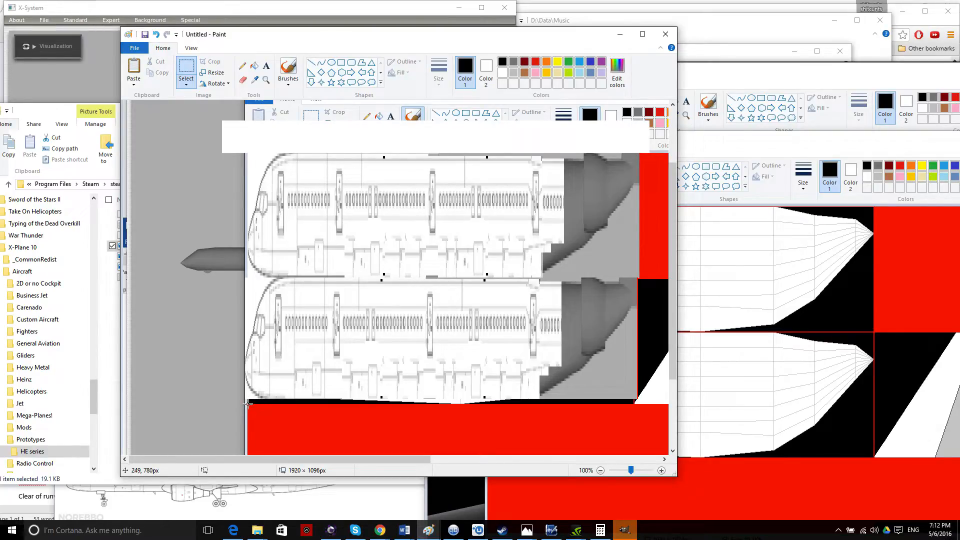
left_click_drag(249, 403, 655, 152)
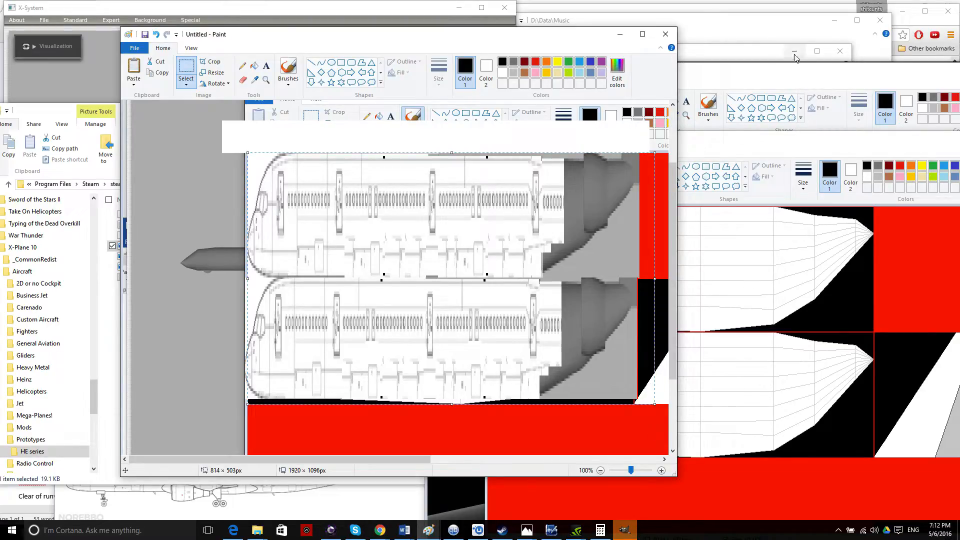
mouse_move(792, 142)
left_mouse_down()
mouse_move(650, 77)
mouse_move(453, 36)
left_mouse_up()
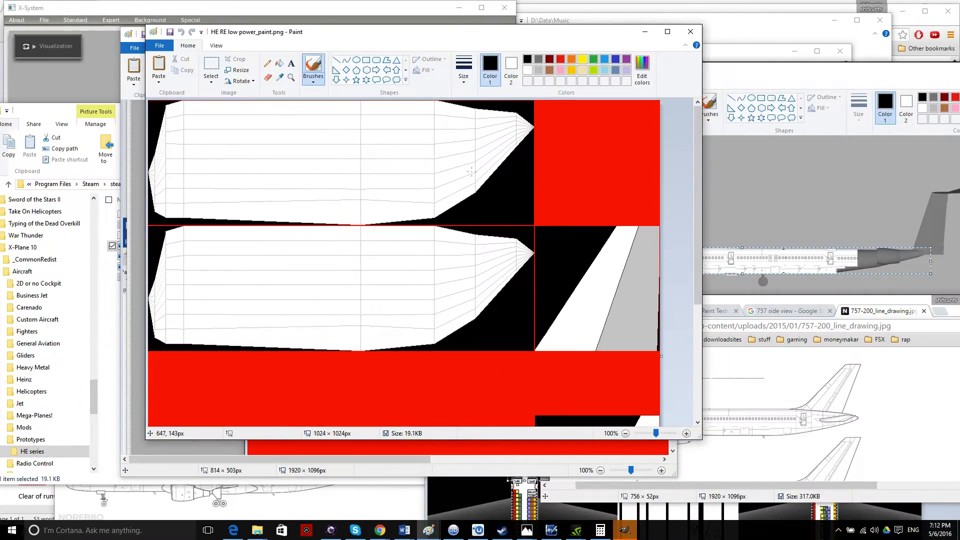
key("ctrl+v")
mouse_move(317, 177)
left_mouse_down()
mouse_move(333, 182)
mouse_move(311, 183)
mouse_move(316, 176)
left_mouse_up()
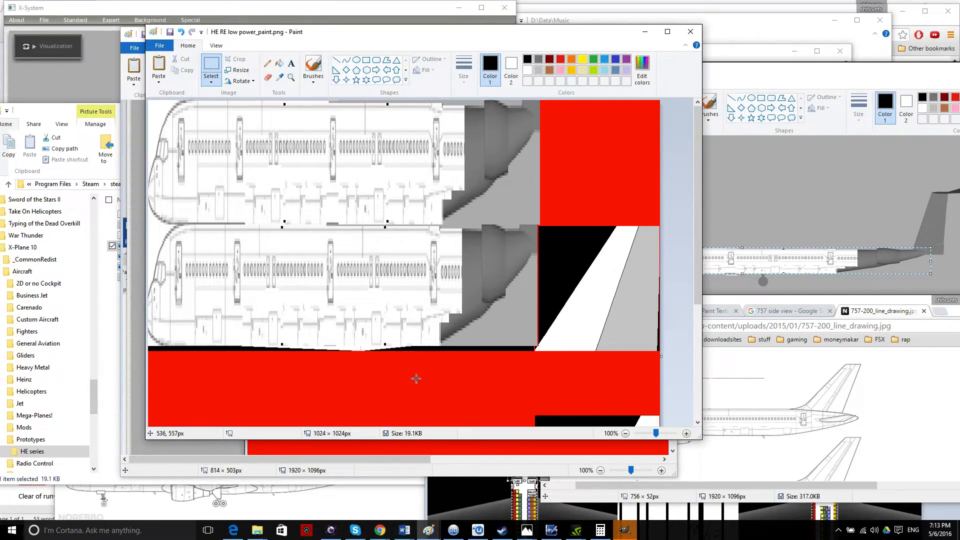
mouse_move(697, 263)
left_mouse_down()
mouse_move(680, 405)
mouse_move(691, 292)
mouse_move(698, 386)
left_mouse_up()
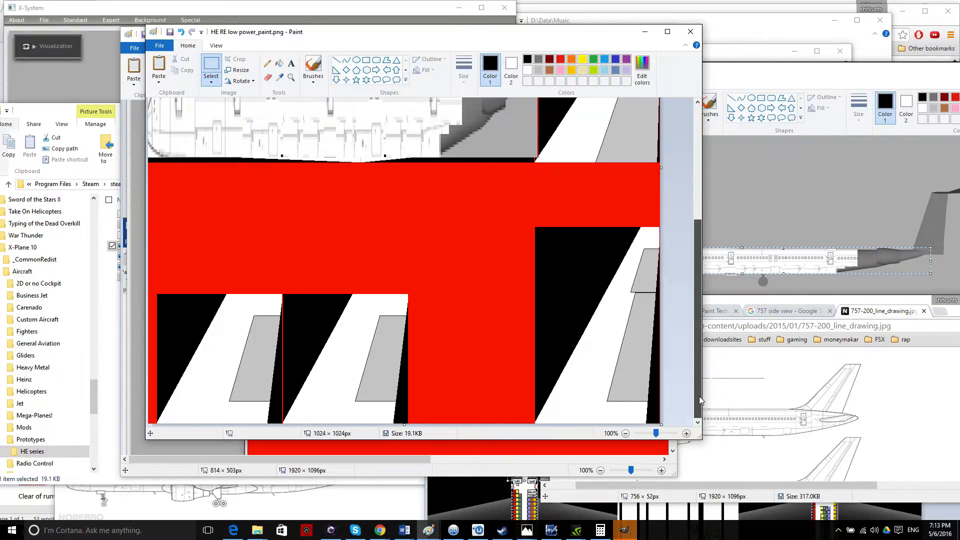
mouse_move(699, 396)
left_mouse_down()
mouse_move(690, 283)
mouse_move(699, 421)
mouse_move(682, 234)
mouse_move(696, 400)
left_mouse_up()
mouse_move(696, 401)
left_mouse_down()
mouse_move(694, 350)
mouse_move(697, 397)
left_mouse_up()
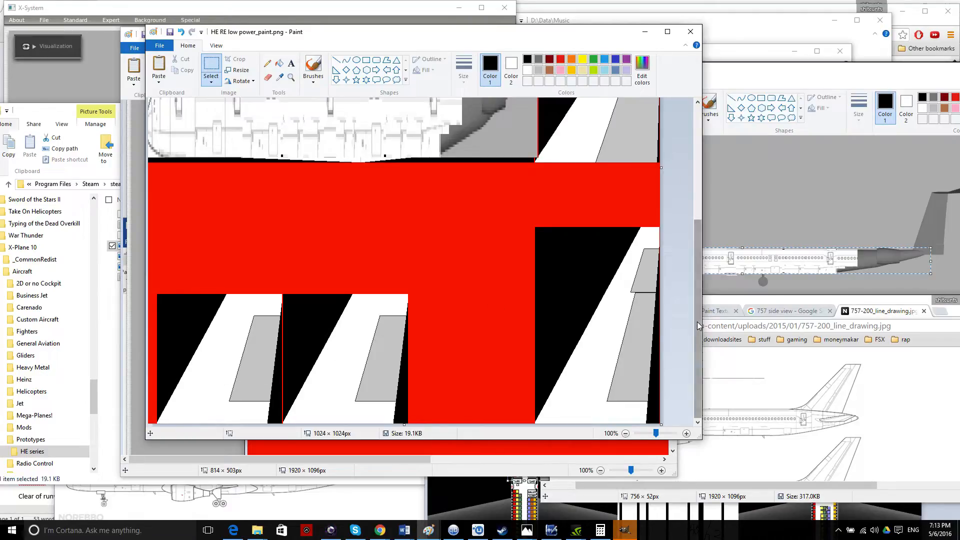
left_click_drag(698, 325, 687, 234)
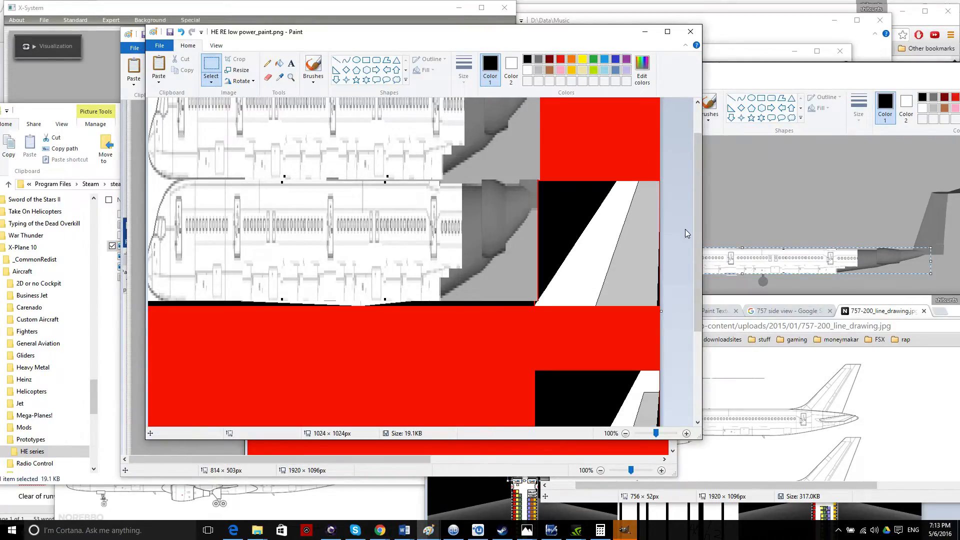
mouse_move(700, 214)
left_mouse_down()
mouse_move(691, 339)
mouse_move(675, 200)
mouse_move(703, 331)
mouse_move(692, 229)
left_mouse_up()
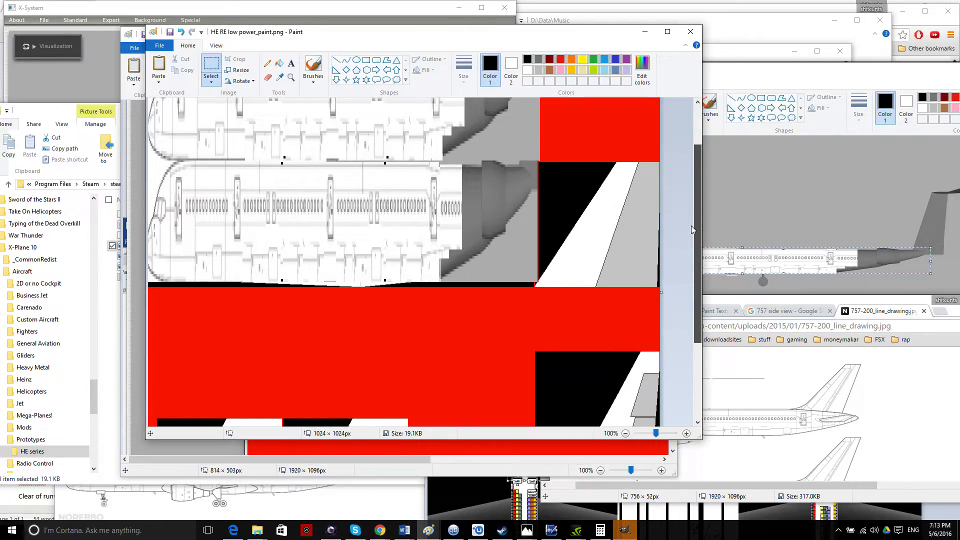
left_click_drag(691, 226, 686, 197)
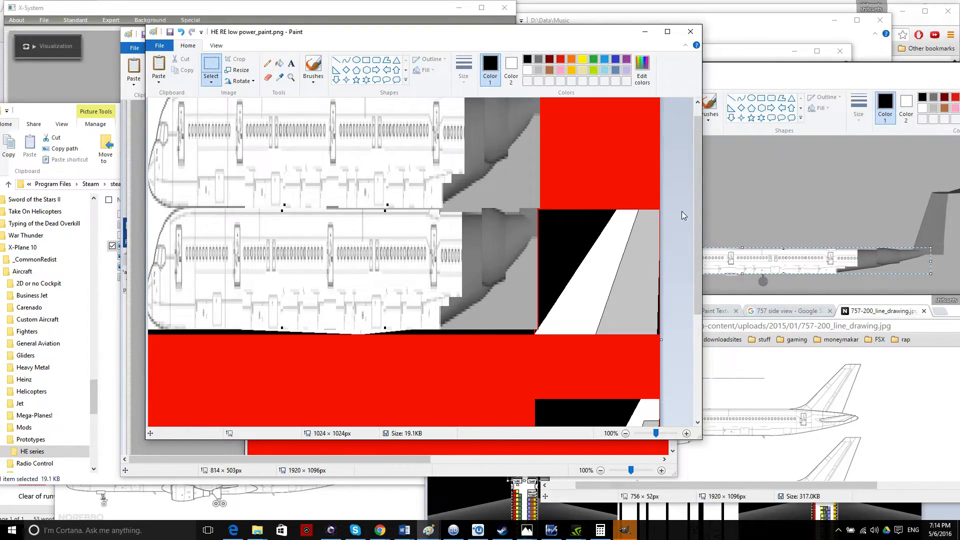
mouse_move(698, 206)
left_mouse_down()
mouse_move(692, 355)
mouse_move(695, 212)
mouse_move(691, 332)
mouse_move(683, 203)
mouse_move(679, 212)
mouse_move(696, 314)
mouse_move(700, 181)
left_mouse_up()
Save HE RE low power_paint.png, cancel Save As, and move Paint aside to reveal Plane Maker.
left_click(170, 32)
left_click(159, 46)
left_click(195, 129)
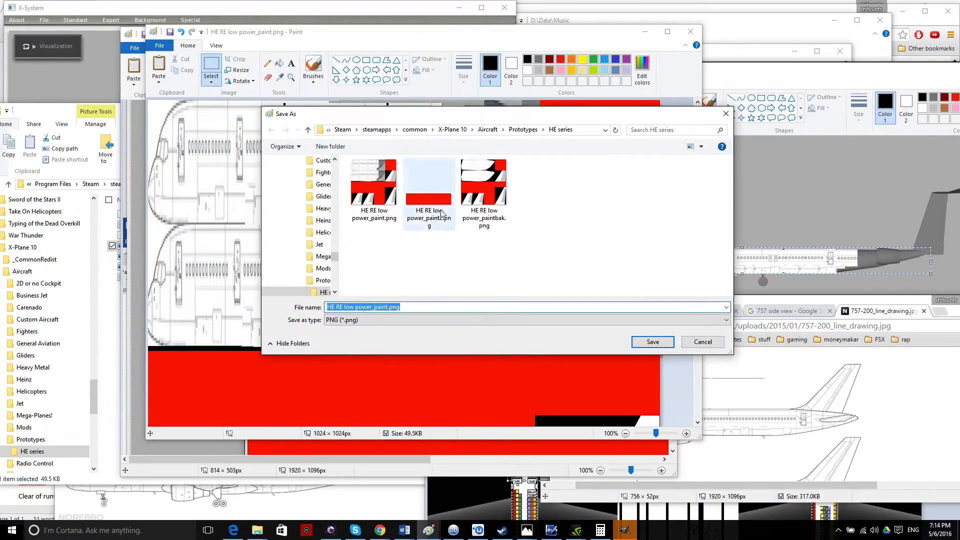
left_click(702, 341)
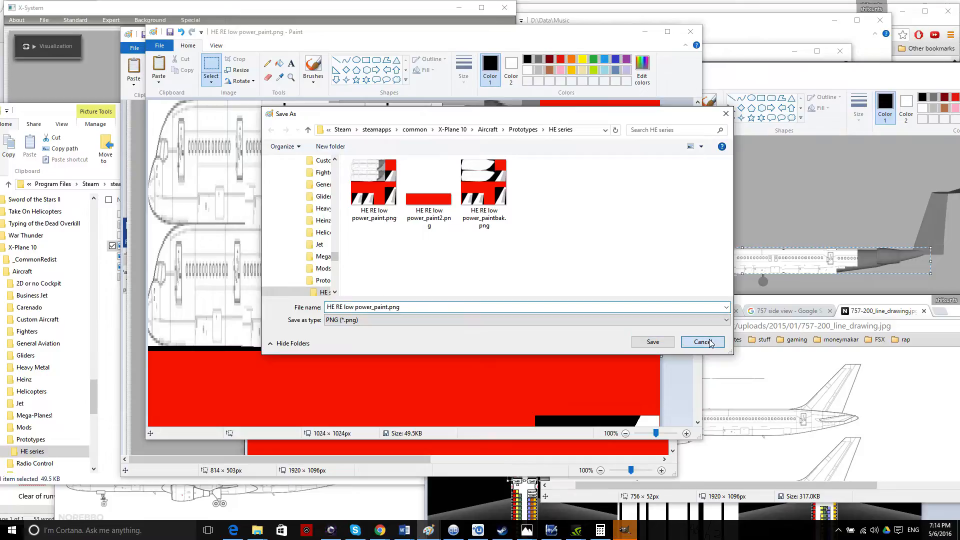
left_click_drag(340, 40, 712, 154)
left_click(329, 9)
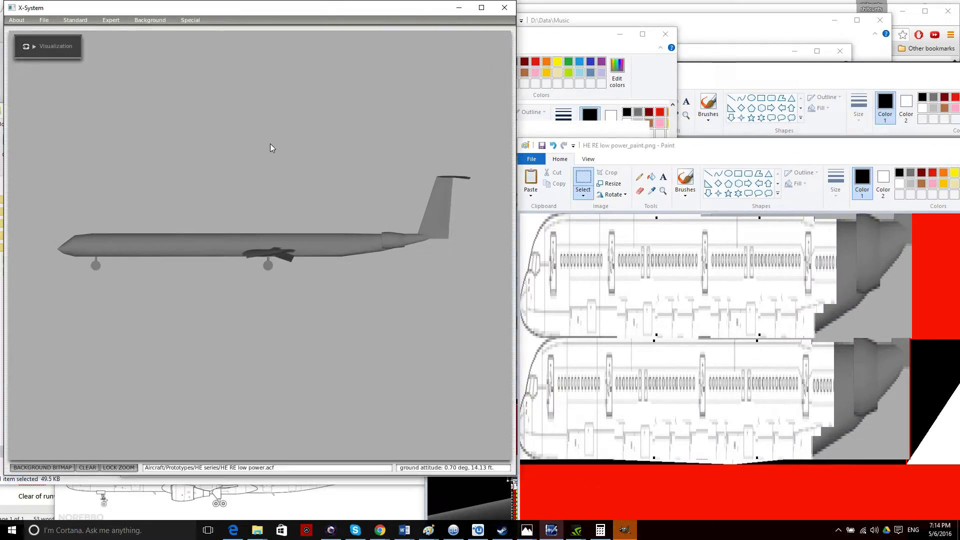
Open the 2-D instrument panel and enlarge the Plane Maker window.
left_click(187, 22)
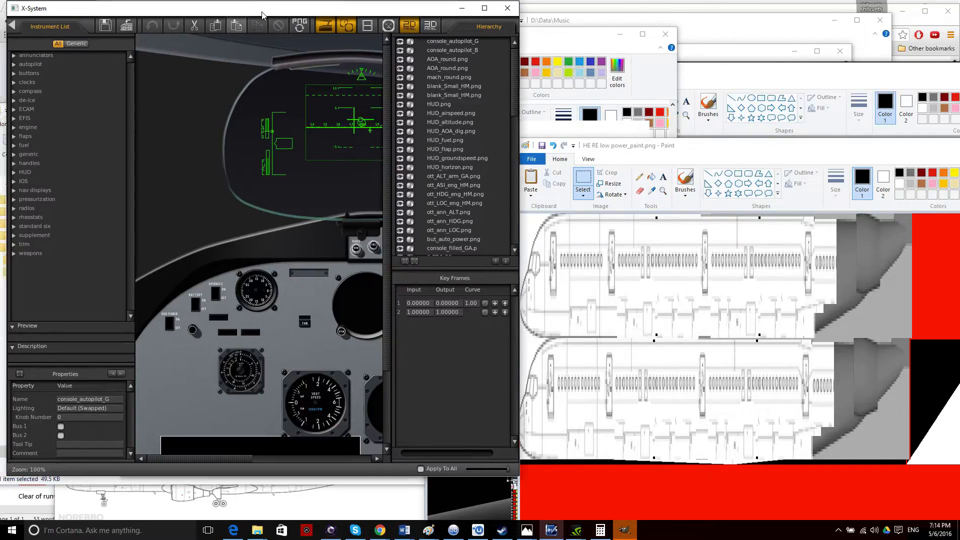
left_click_drag(284, 8, 381, 77)
left_click_drag(609, 222, 898, 272)
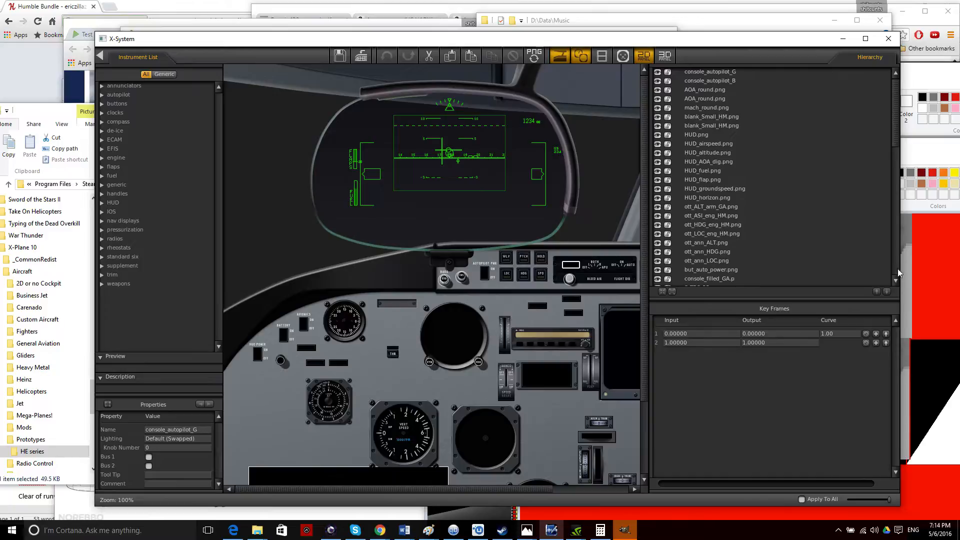
Select the seven HUD symbol layers and move them about 43 px right within the HUD glass.
left_click(548, 125)
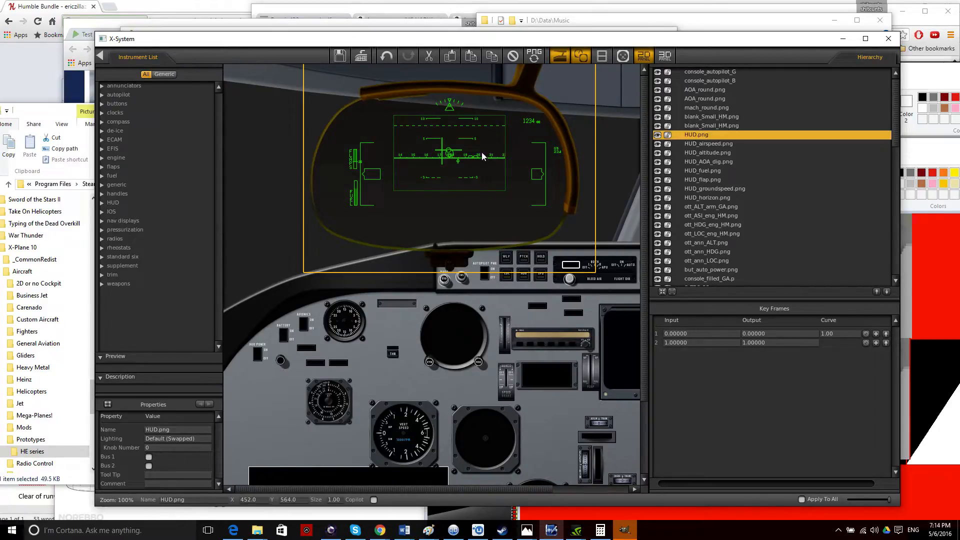
left_click(275, 167)
left_click_drag(283, 281, 606, 79)
left_click_drag(578, 256, 293, 65)
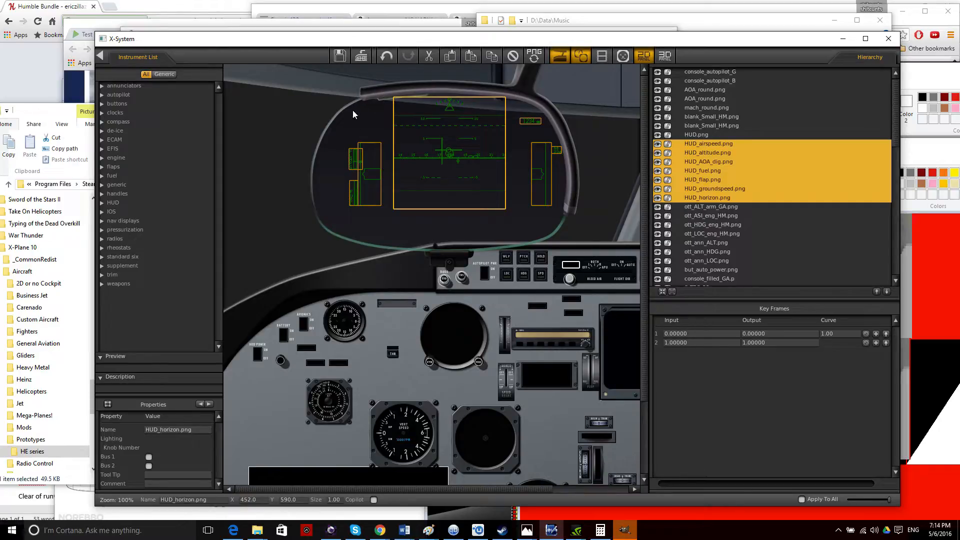
left_click_drag(455, 160, 465, 156)
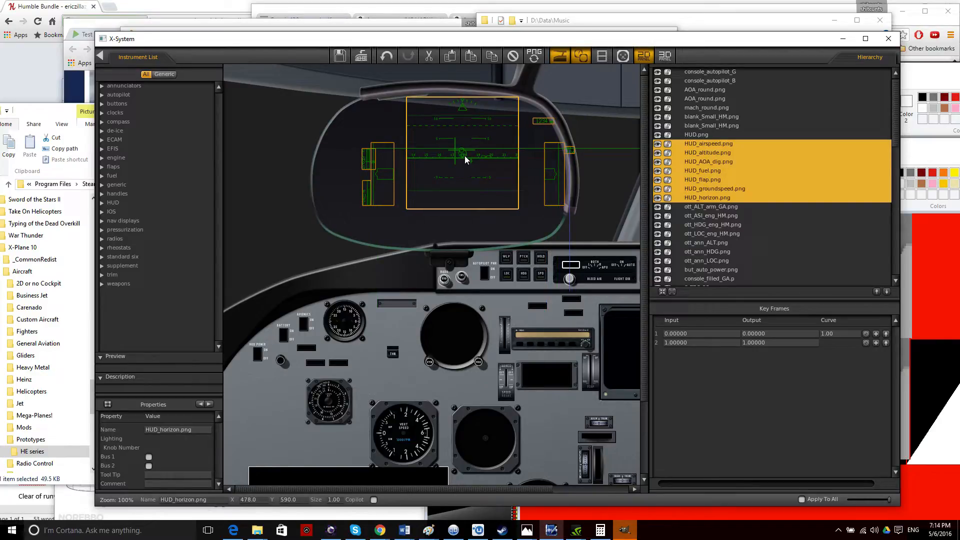
left_click_drag(466, 156, 463, 157)
left_click(280, 197)
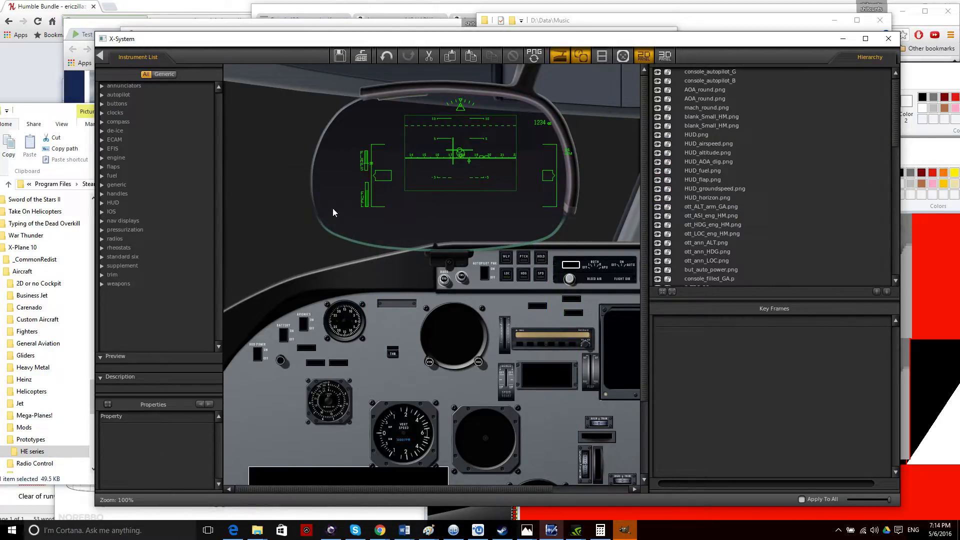
Leave the panel editor and use Special > Reload Textures to apply the new fuselage texture.
left_click(102, 56)
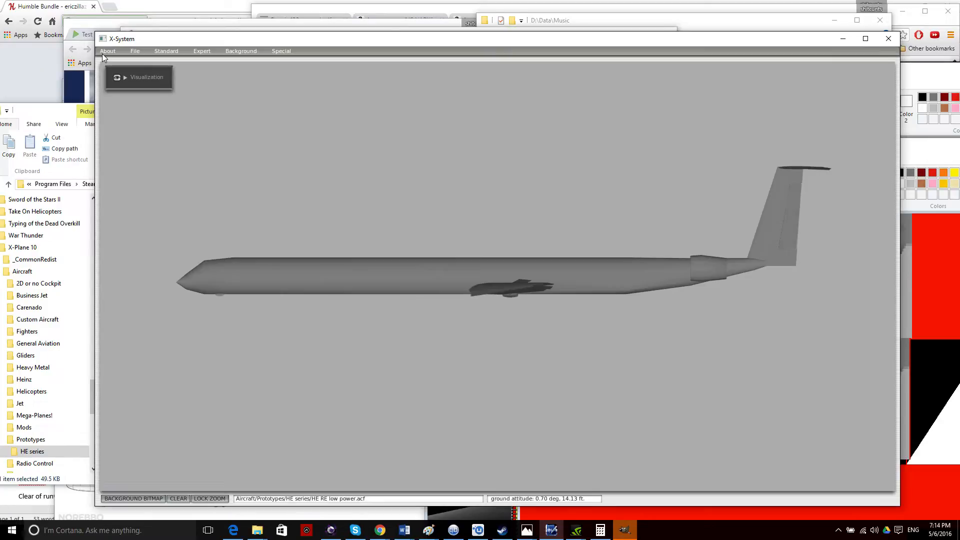
left_click(282, 51)
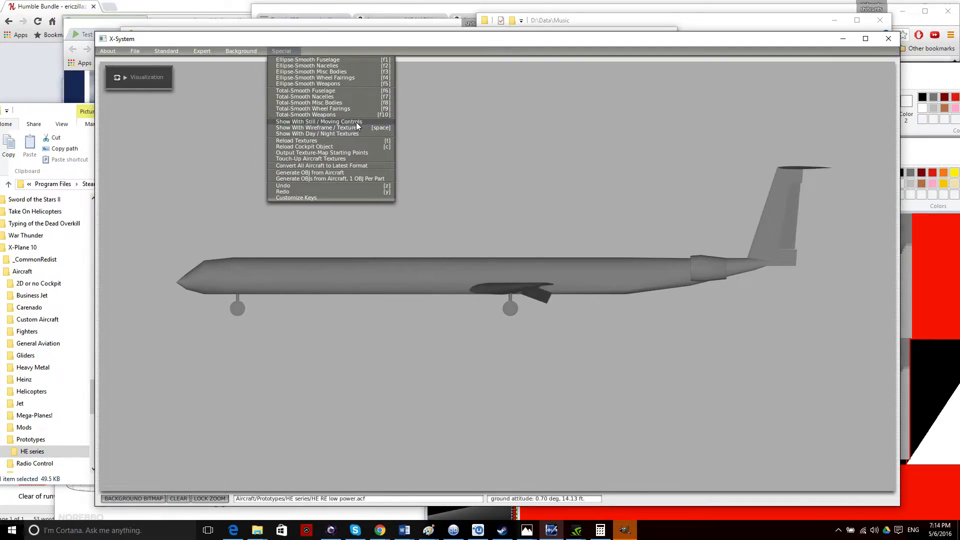
left_click(362, 142)
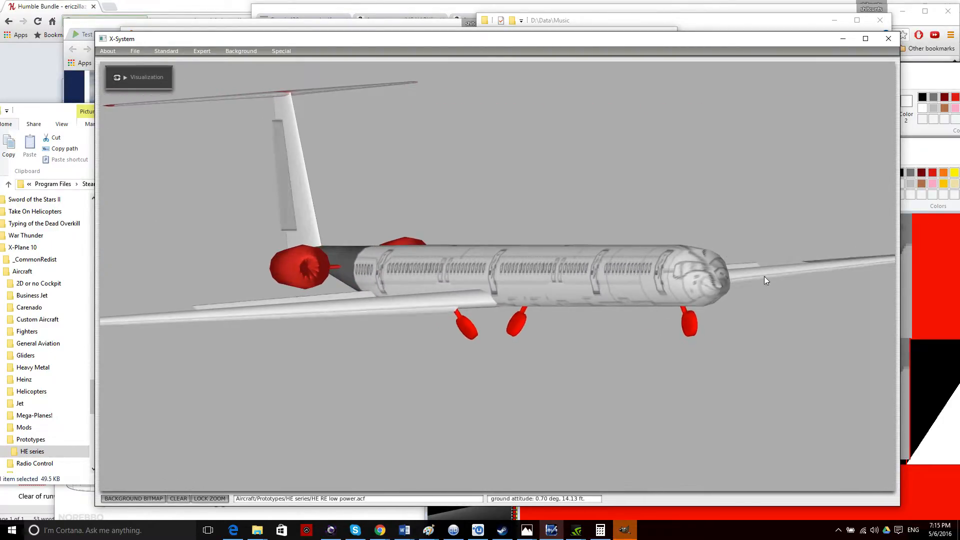
Move the Paint texture window aside to reveal the aircraft in X-System.
left_click(914, 147)
left_click_drag(913, 147, 700, 36)
scroll(733, 279, "down", 5)
mouse_move(515, 40)
left_mouse_down()
mouse_move(810, 38)
mouse_move(776, 58)
mouse_move(622, 72)
left_mouse_up()
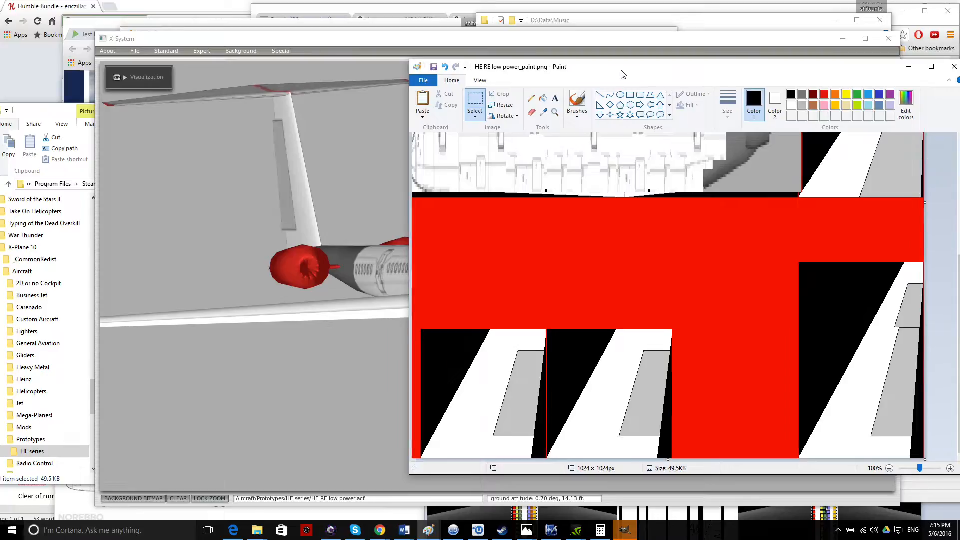
scroll(815, 374, "up", 3)
scroll(816, 373, "down", 3)
scroll(816, 373, "down", 1)
Orbit the airliner to inspect the red-and-white texture from the side and underneath.
left_click(302, 392)
left_click_drag(301, 392, 329, 387)
key("Down")
key("Up")
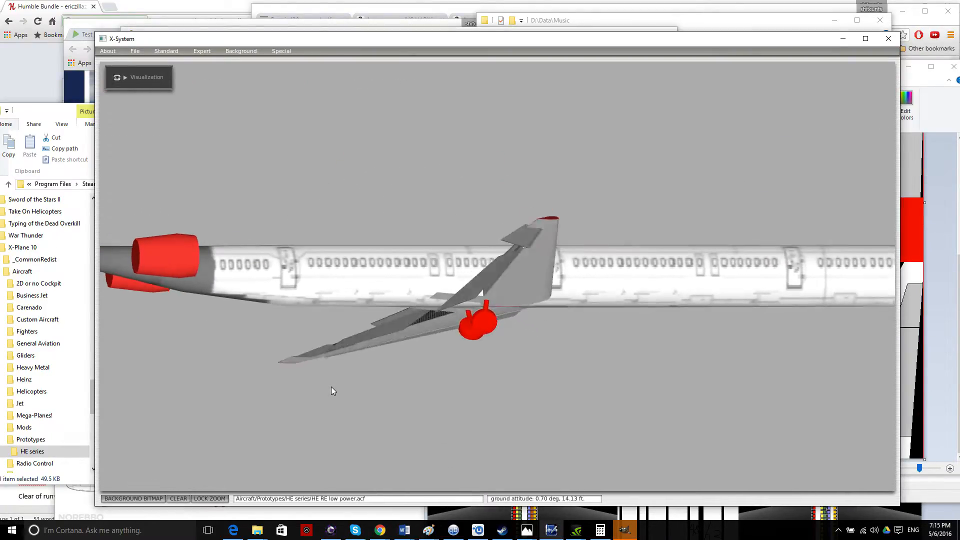
key("Left")
key("Right")
key("Up")
key("Down")
key("Right")
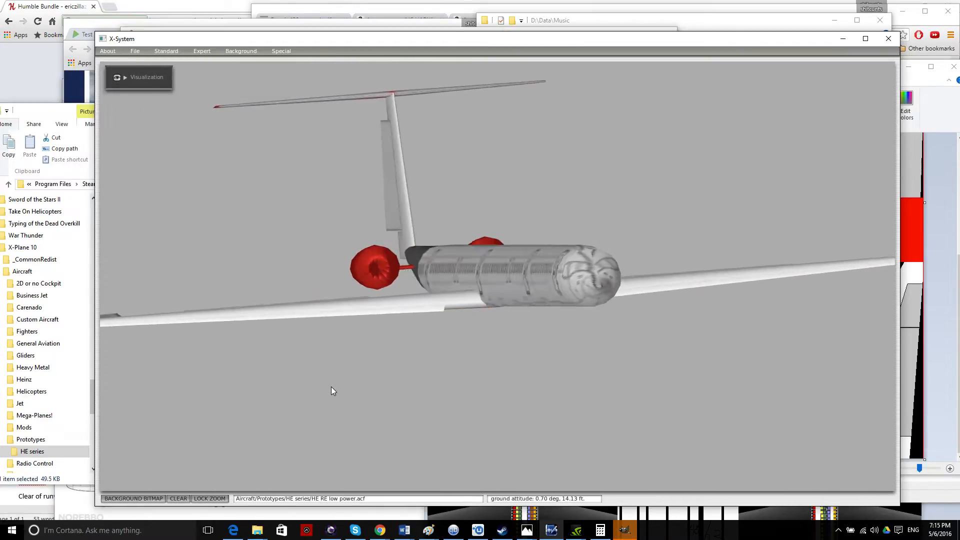
key("Right")
key("Up")
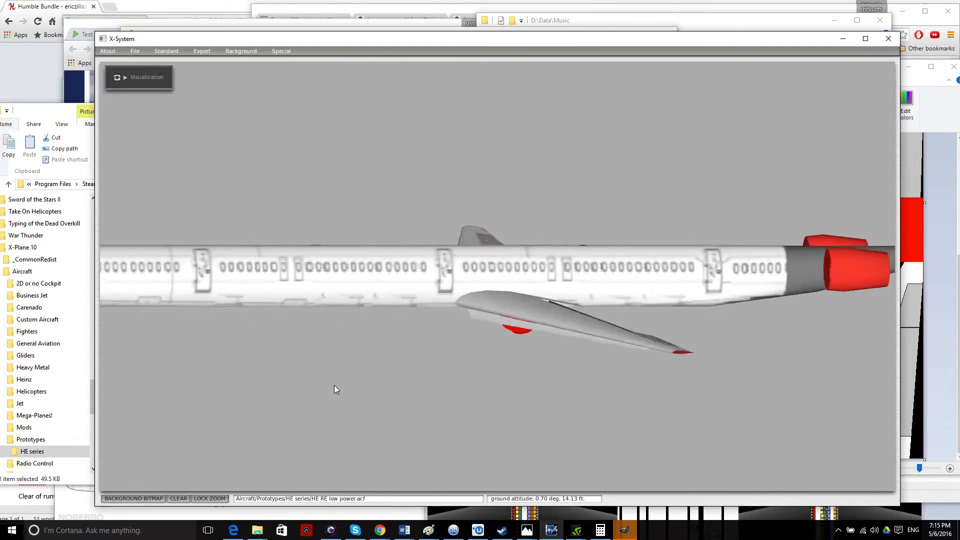
key("Left")
key("Down")
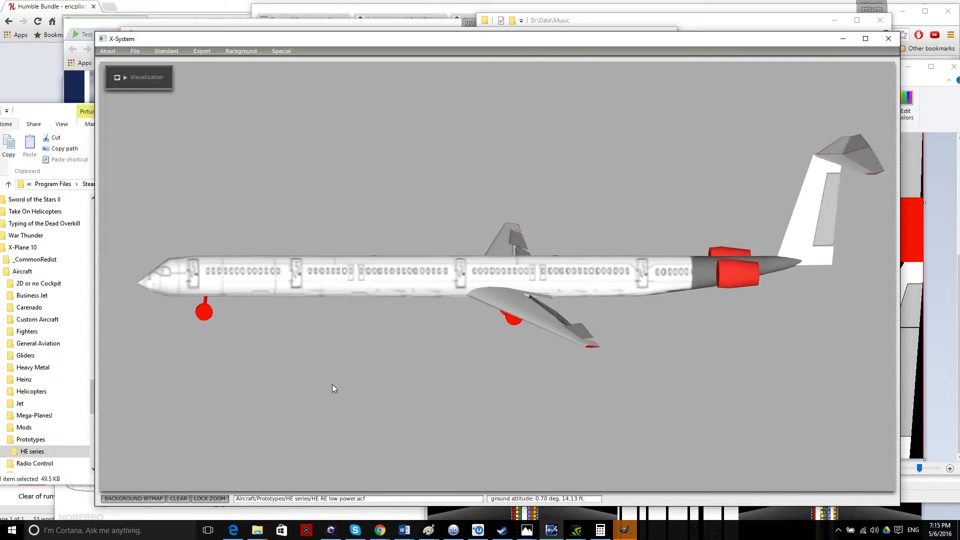
Keep orbiting past the front quarter until settling on a flat top-down view.
key("Left")
key("Right")
key("Down")
key("Left")
key("Up")
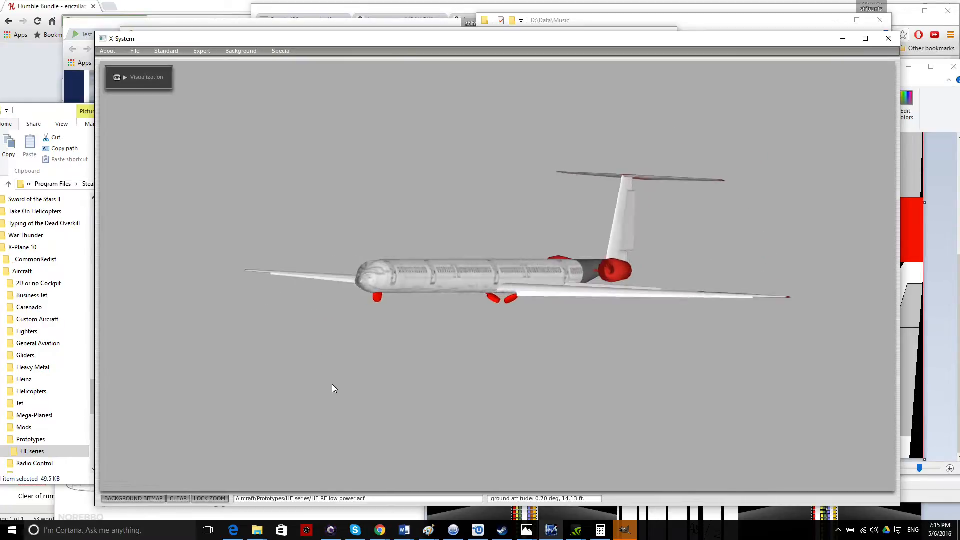
key("Down")
key("Left")
key("Up")
key("Right")
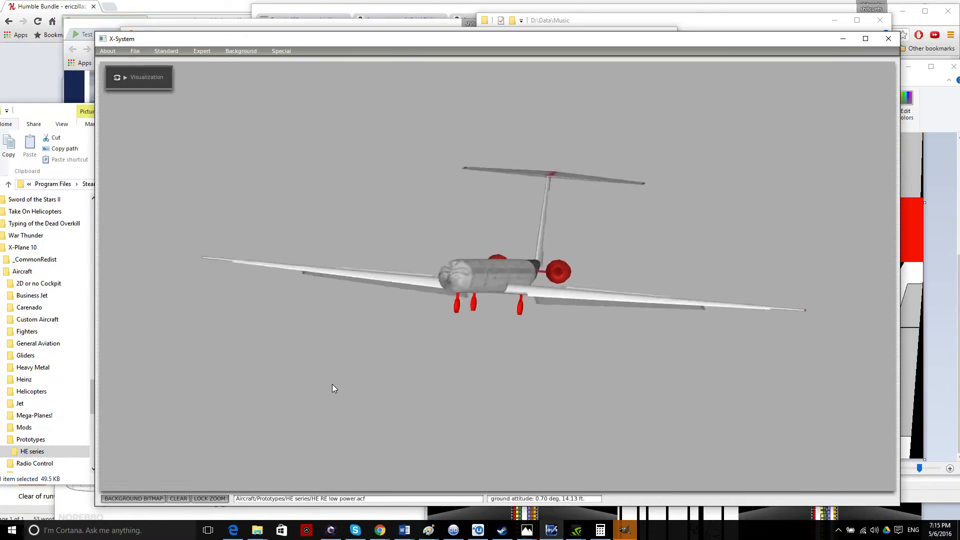
key("Right")
key("Up")
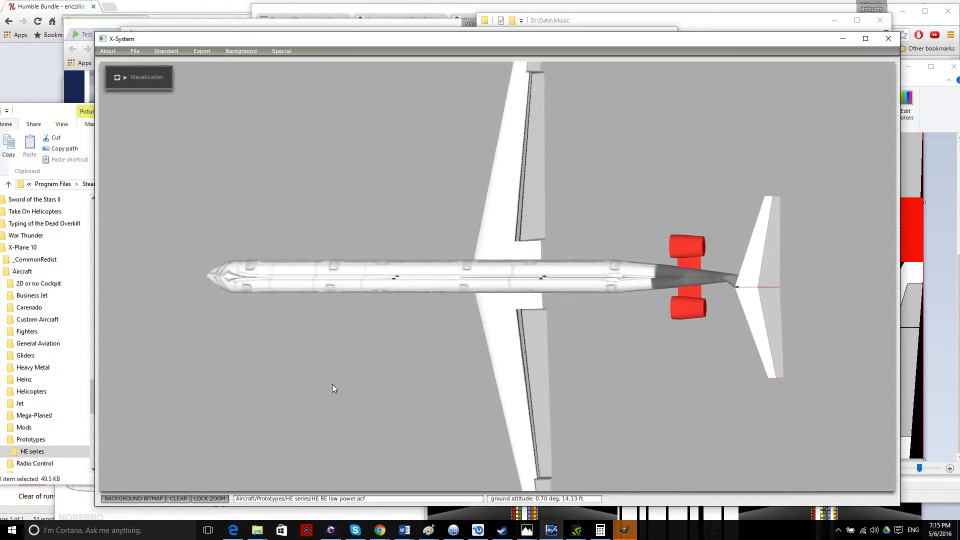
key("Down")
key("Left")
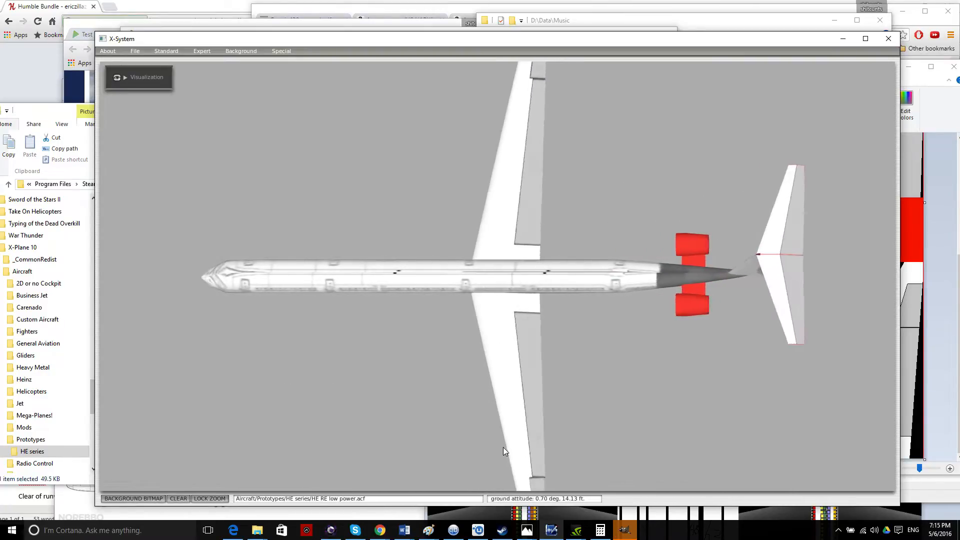
Retract the flaps and turn the model from top-down back to side-on, briefly checking the texture image.
left_click(624, 532)
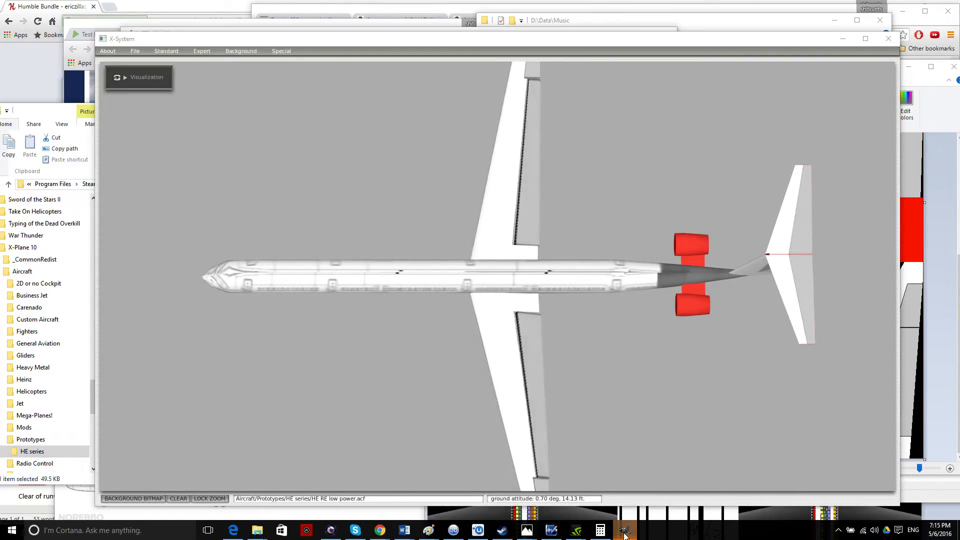
left_click(428, 315)
key("Down")
key("Left")
key("Down")
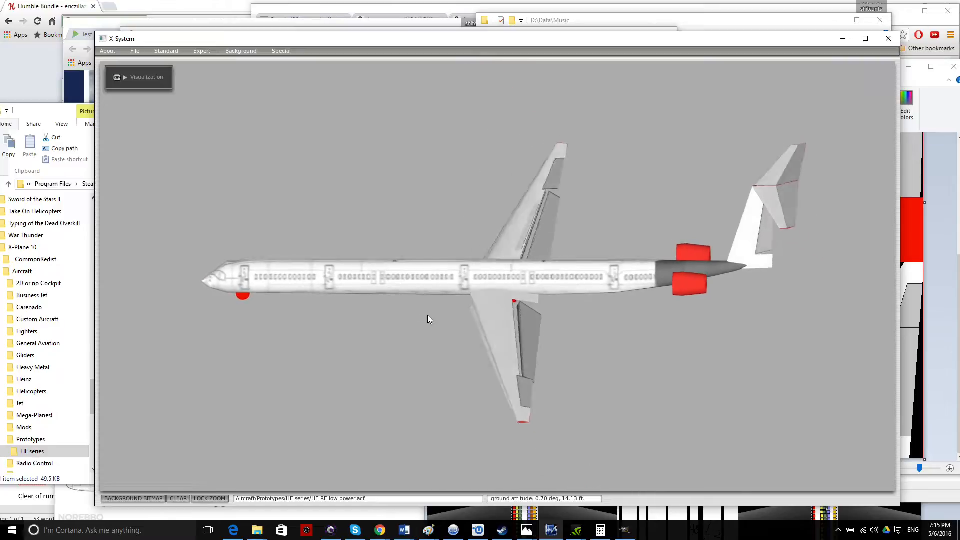
key("Left")
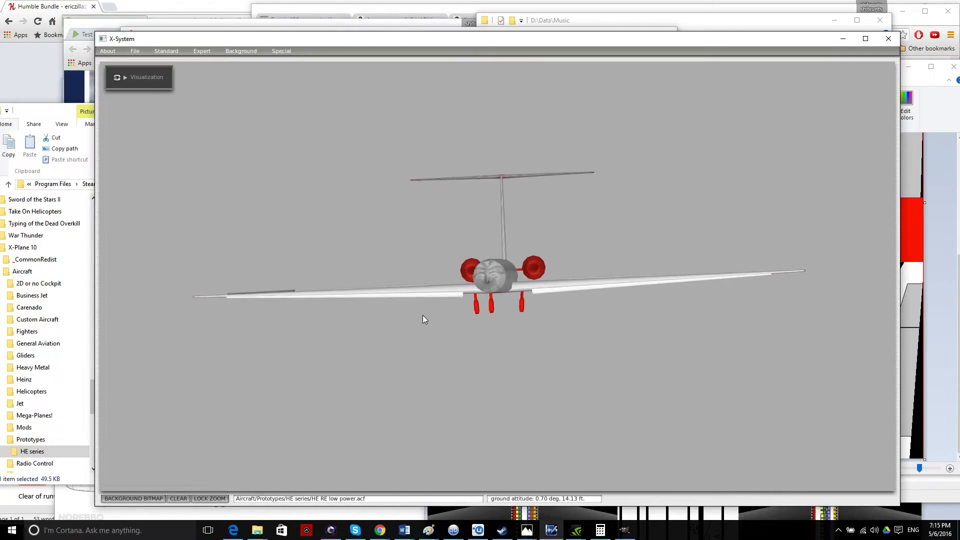
key("Right")
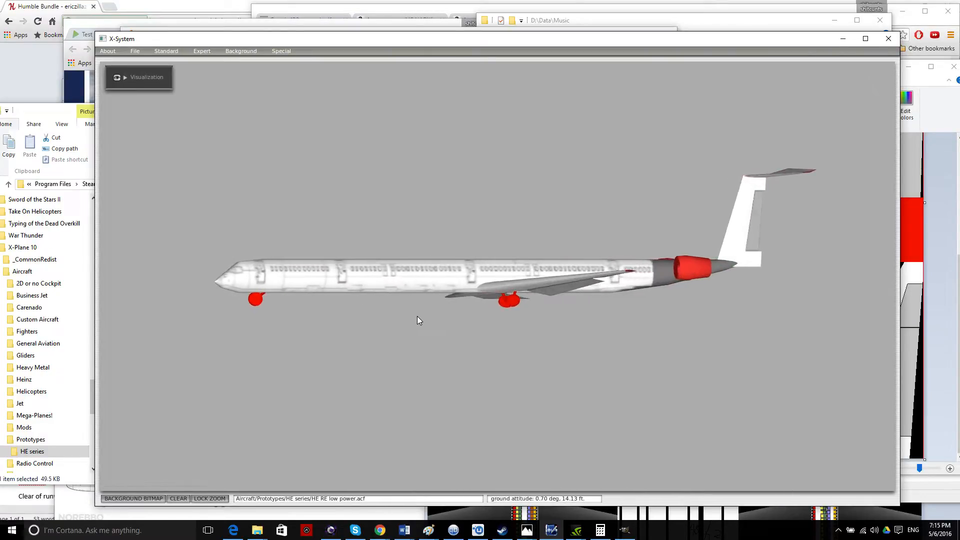
left_click(911, 313)
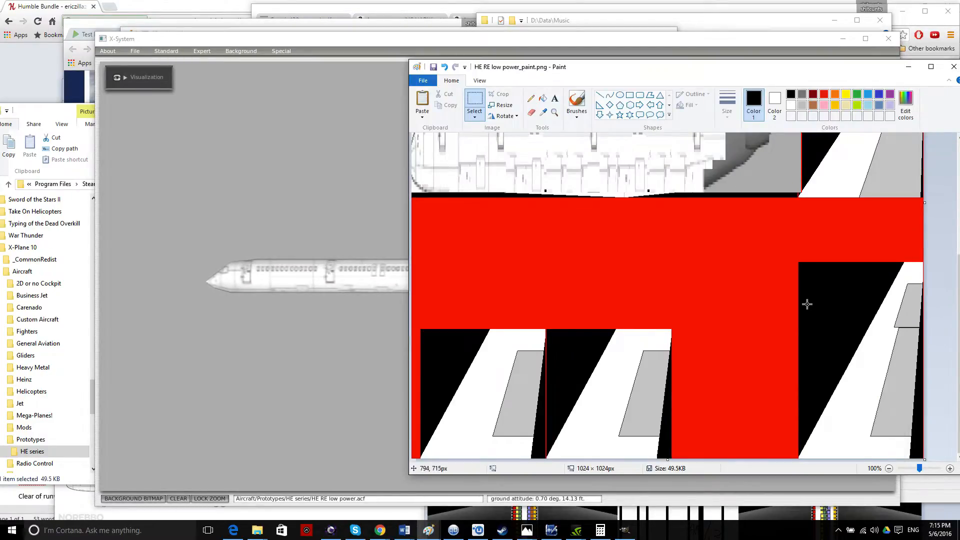
scroll(811, 303, "up", 4)
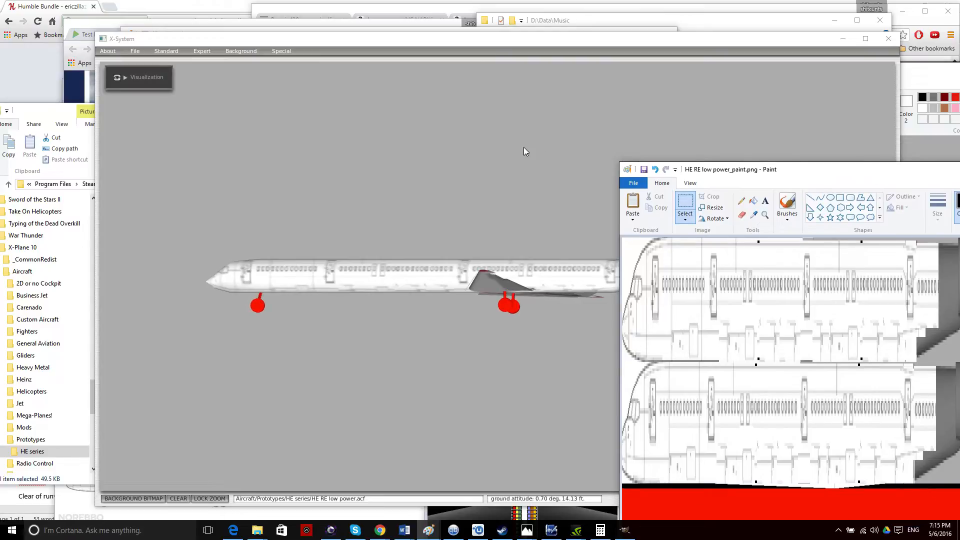
left_click(526, 149)
Orbit the aircraft over the top to an oblique side view, then bring the texture window back over it.
key("Up")
key("Right")
key("Down")
key("Up")
key("Left")
key("Up")
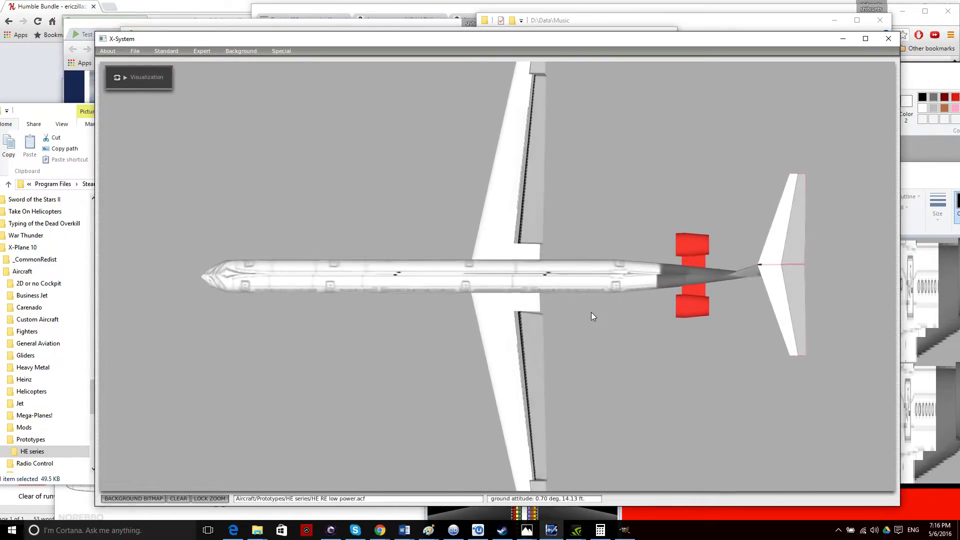
key("Left")
key("Down")
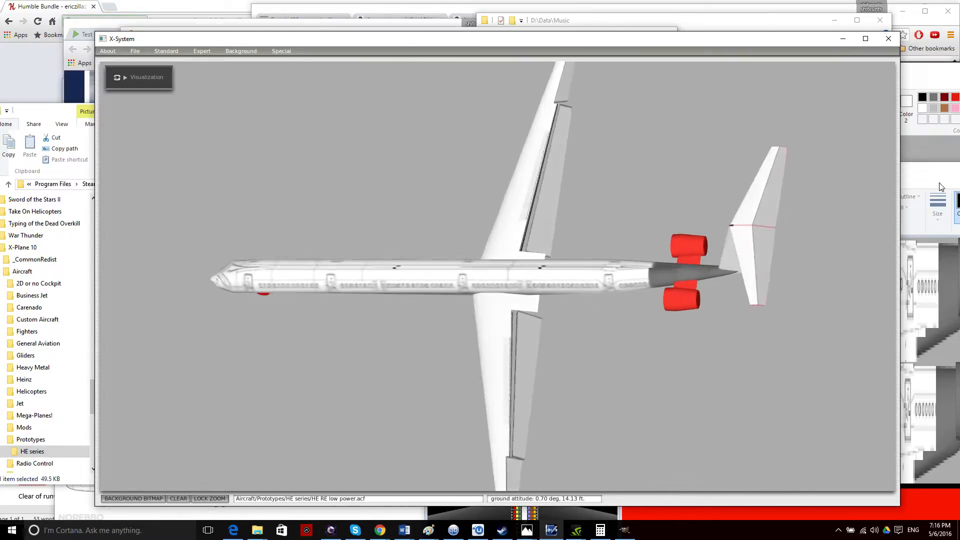
left_click_drag(916, 169, 564, 78)
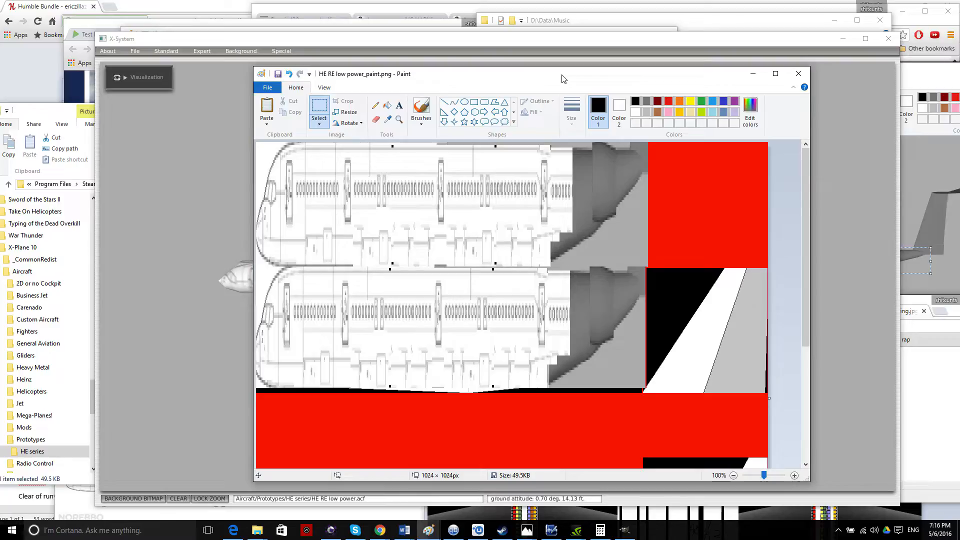
Zoom the texture to 200% and move it aside to view the aircraft head-on.
left_click(794, 476)
scroll(650, 339, "down", 3)
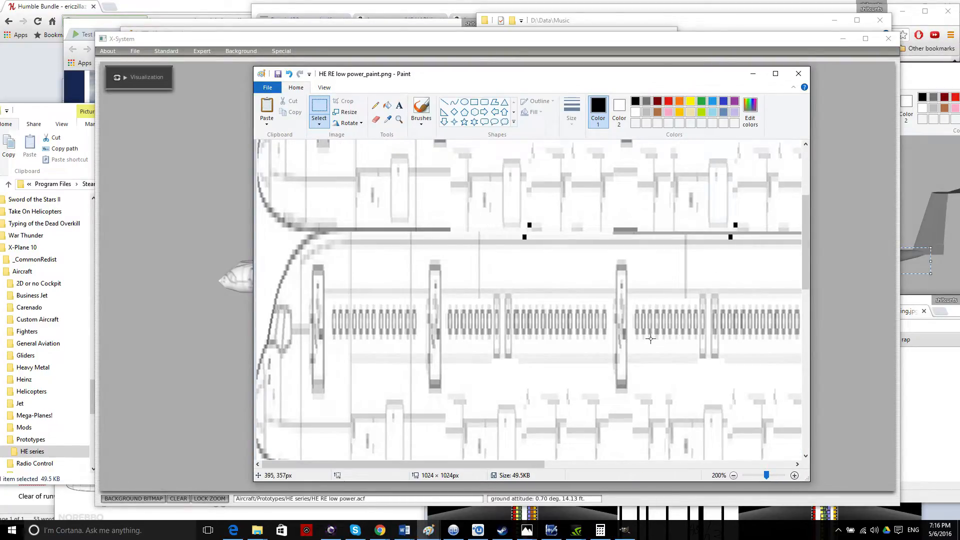
scroll(650, 338, "down", 1)
scroll(650, 339, "up", 2)
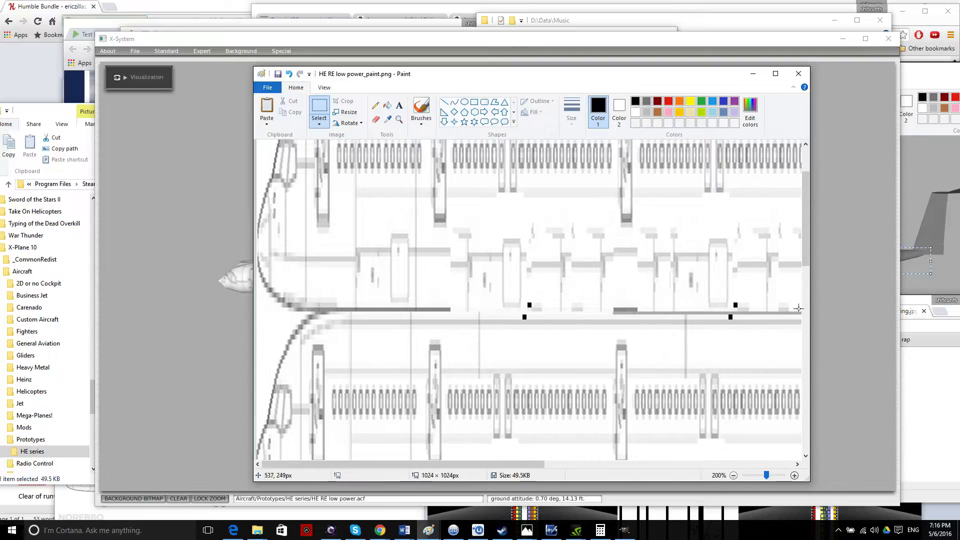
left_click_drag(663, 90, 866, 90)
left_click(335, 230)
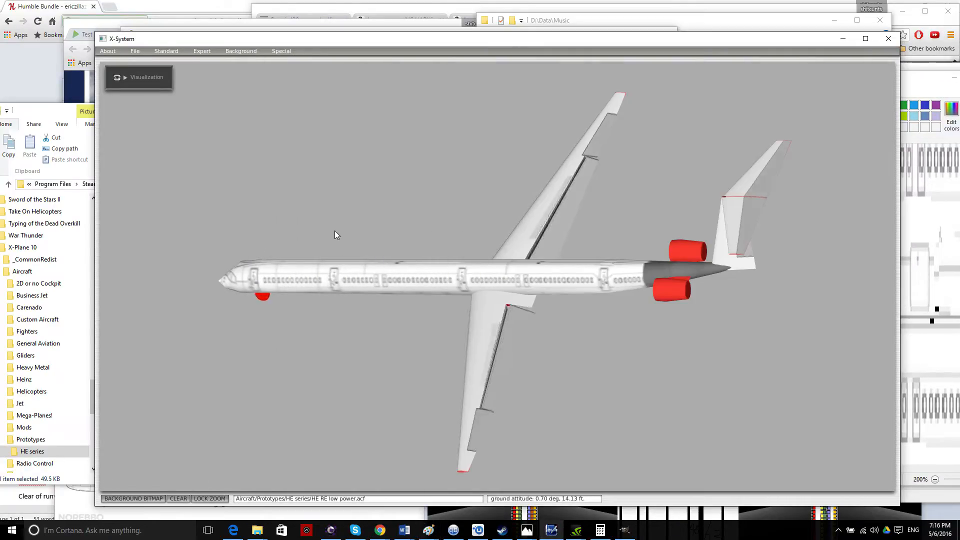
key("Down")
key("Left")
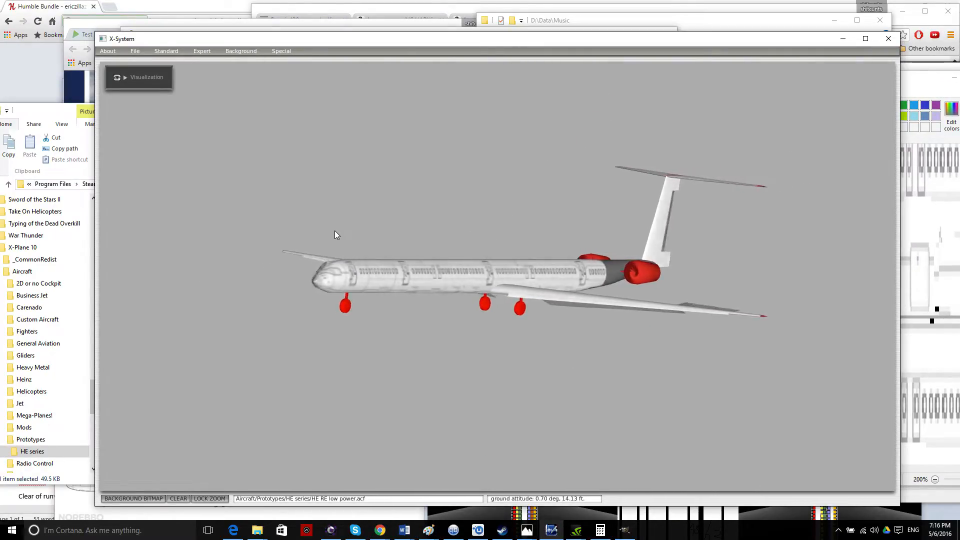
key("Left")
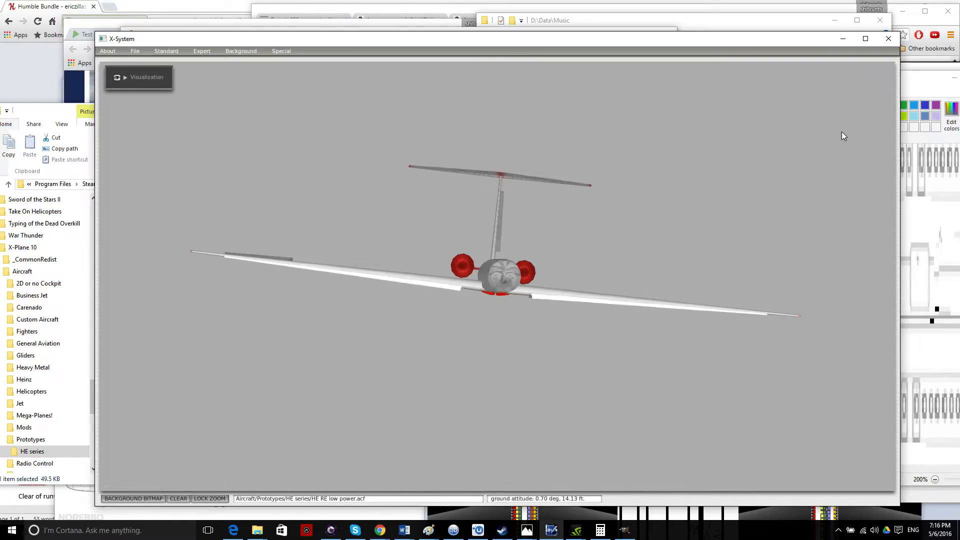
Bring the texture back, select the upper fuselage strip, zoom to 200% and maximize Paint.
mouse_move(918, 83)
left_mouse_down()
mouse_move(719, 56)
mouse_move(691, 68)
left_mouse_up()
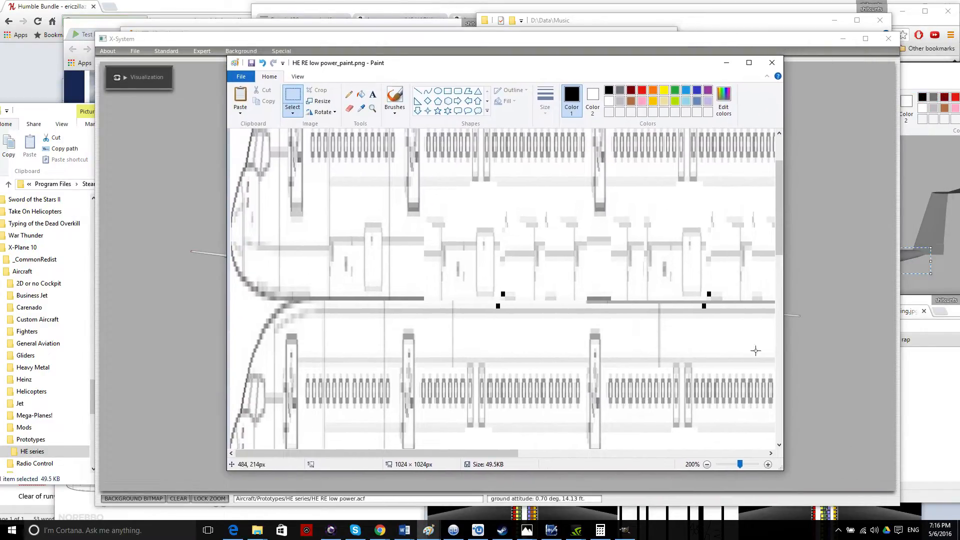
left_click(703, 464)
scroll(592, 346, "up", 2)
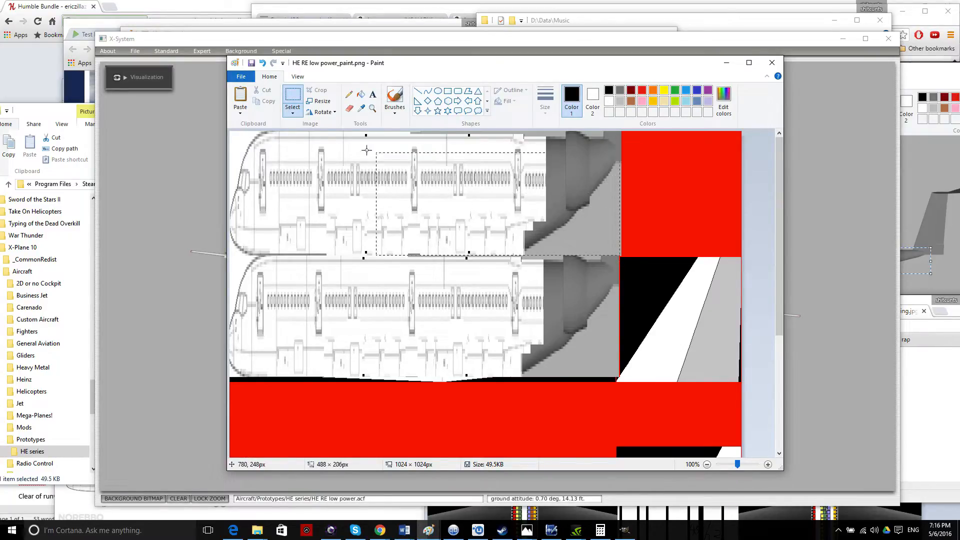
left_click_drag(188, 99, 189, 99)
left_click(768, 465)
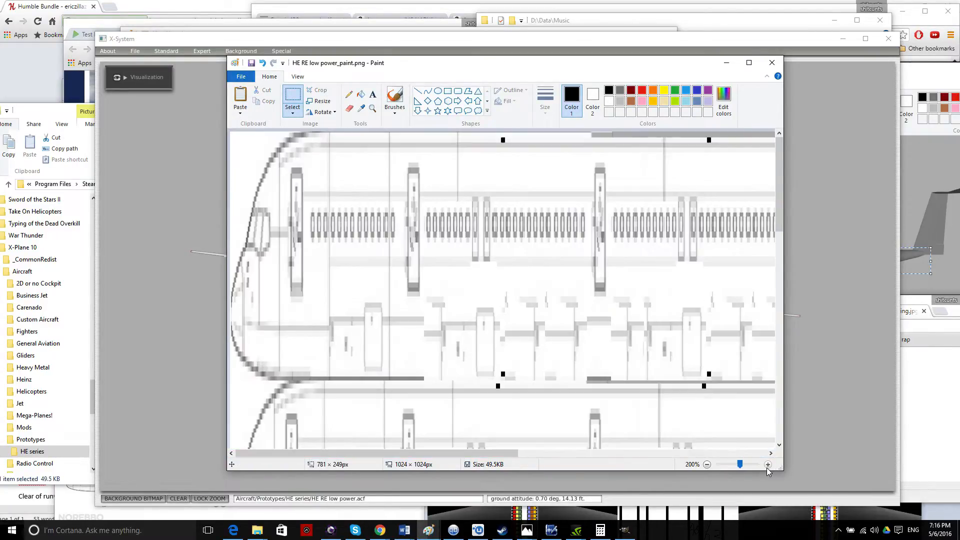
left_click(756, 62)
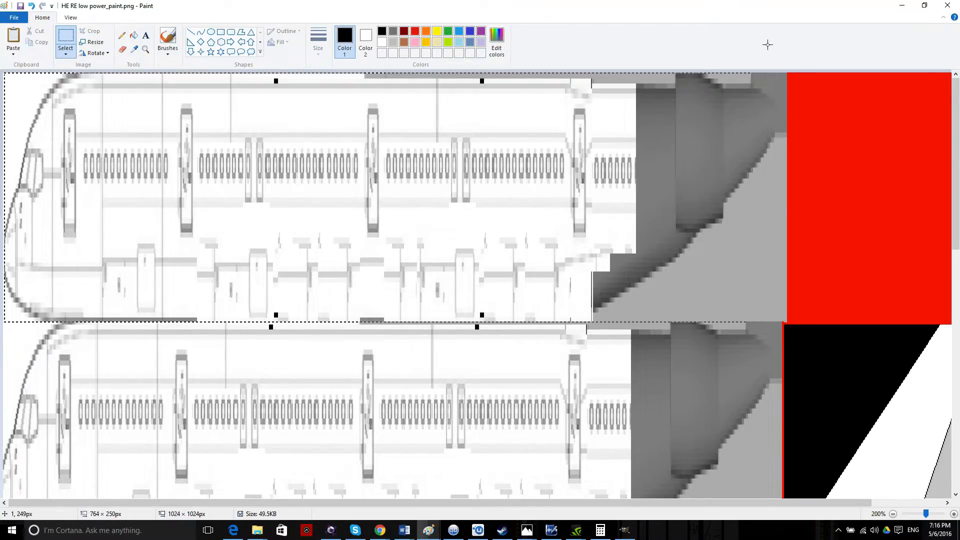
Shift the upper fuselage strip about 10 px left and check it on the 3D aircraft.
left_click_drag(785, 45, 781, 55)
left_click_drag(555, 210, 550, 210)
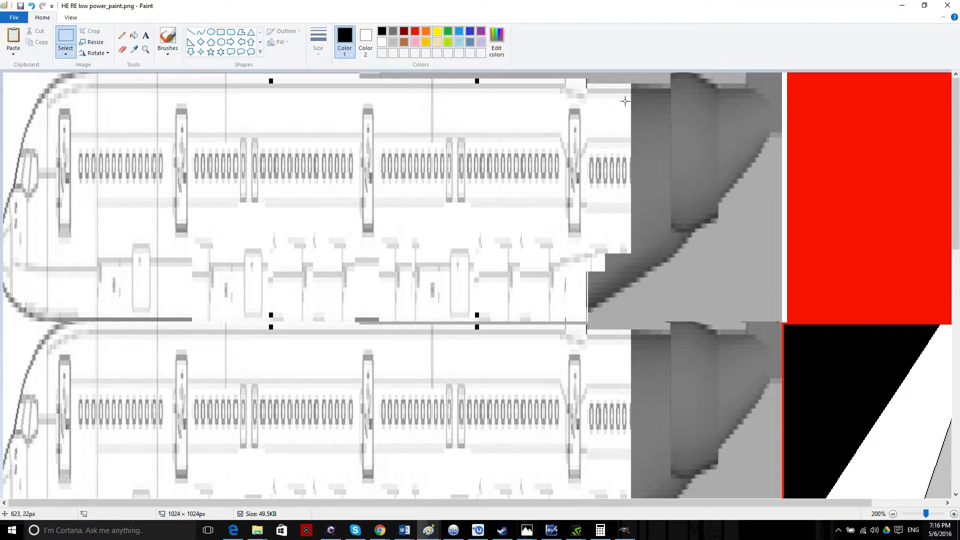
mouse_move(638, 7)
left_mouse_down()
mouse_move(748, 335)
mouse_move(710, 321)
left_mouse_up()
left_click(611, 229)
key("Left")
key("Left")
key("Left")
Select the grey patches at the rear of the fuselage strips and delete them to white.
mouse_move(923, 314)
left_mouse_down()
mouse_move(930, 320)
mouse_move(603, 109)
mouse_move(577, 39)
left_mouse_up()
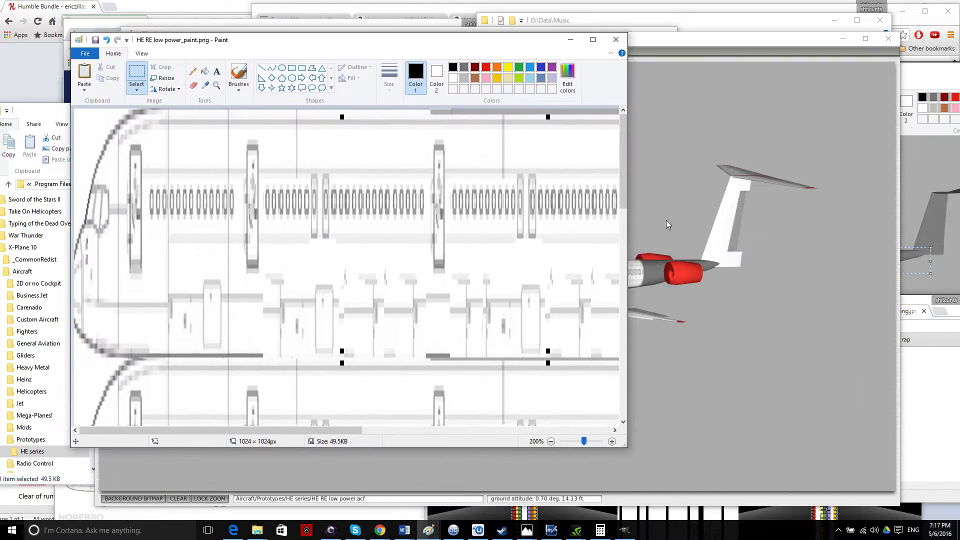
left_click_drag(630, 298, 934, 299)
scroll(730, 278, "down", 3)
scroll(730, 279, "up", 3)
scroll(730, 278, "down", 3)
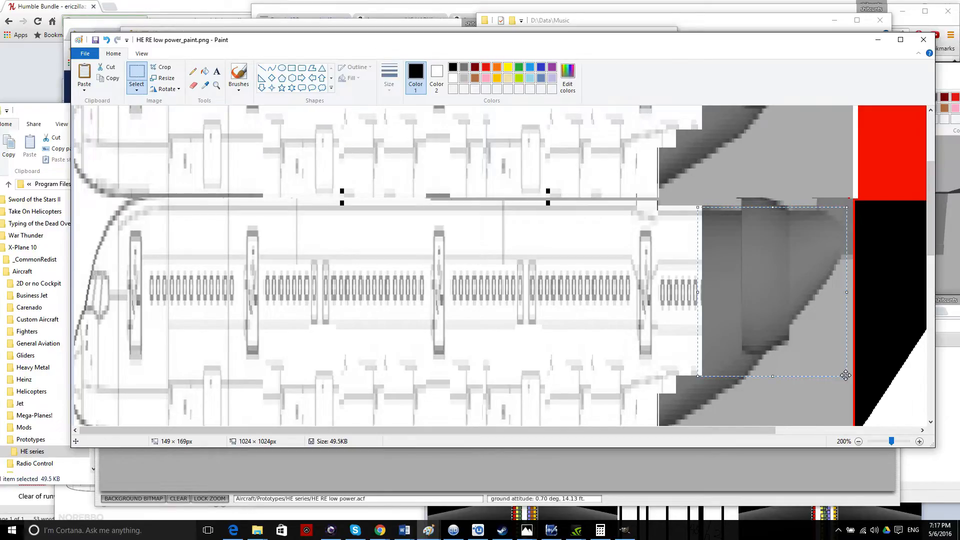
key("Delete")
scroll(845, 372, "up", 3)
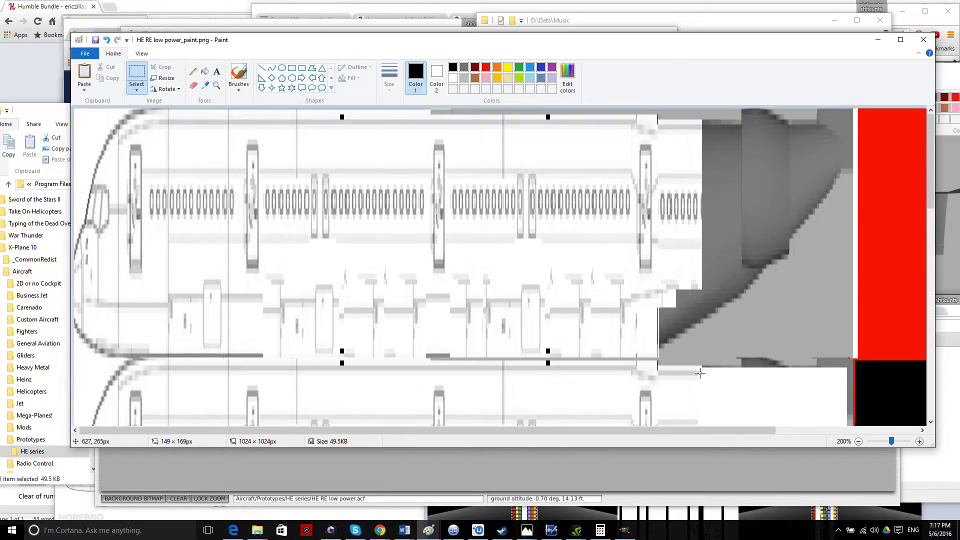
left_click_drag(810, 183, 826, 141)
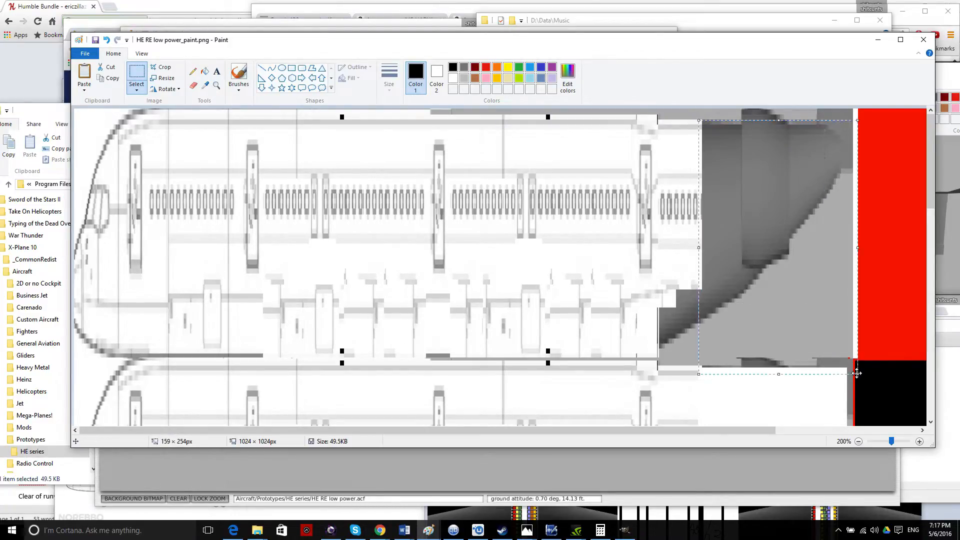
key("Delete")
scroll(805, 347, "down", 5)
Move the texture window aside and orbit the 3D aircraft toward its underside.
left_click_drag(467, 43, 802, 178)
left_click(301, 185)
key("Down")
key("Down")
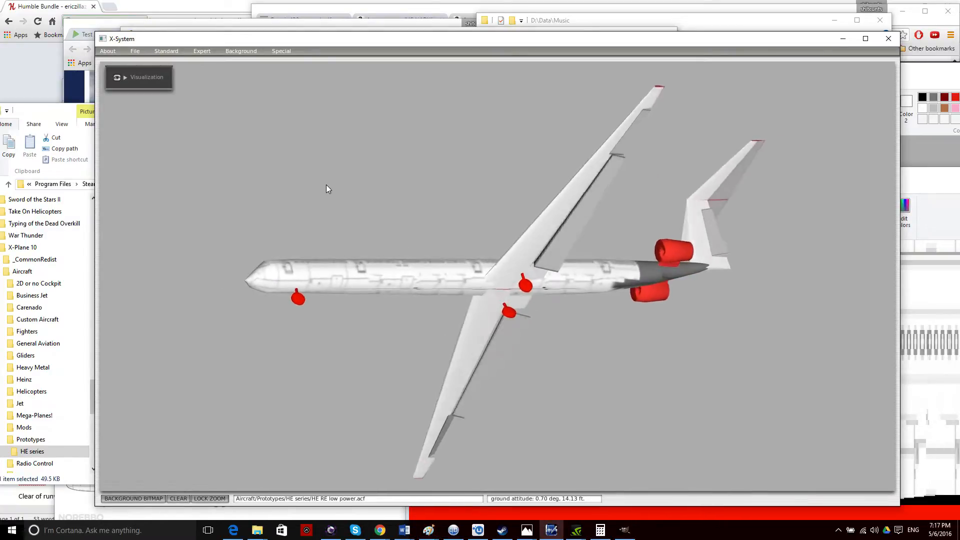
Orbit the airliner from underneath to a side-on view, then bring the D:\Data\Music folder forward.
key("Left")
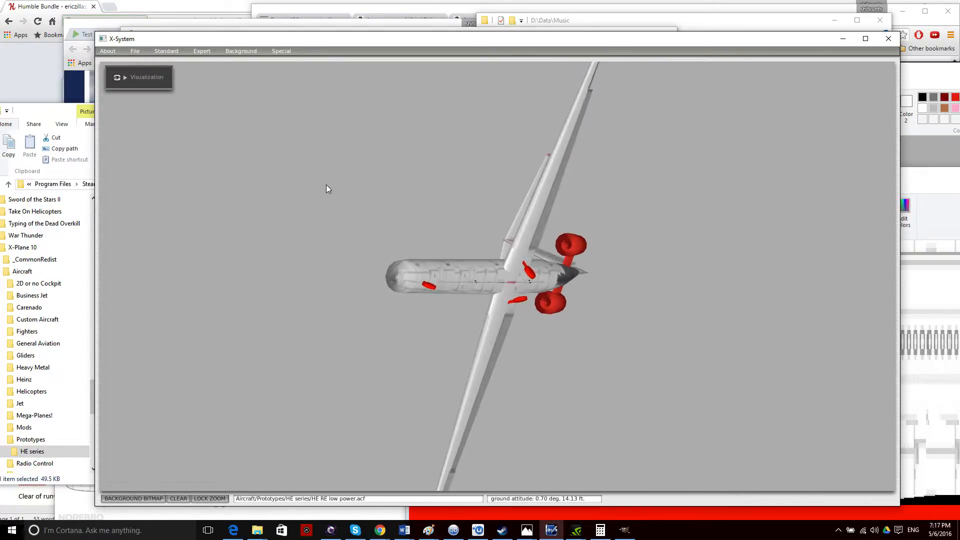
key("Right")
key("Right")
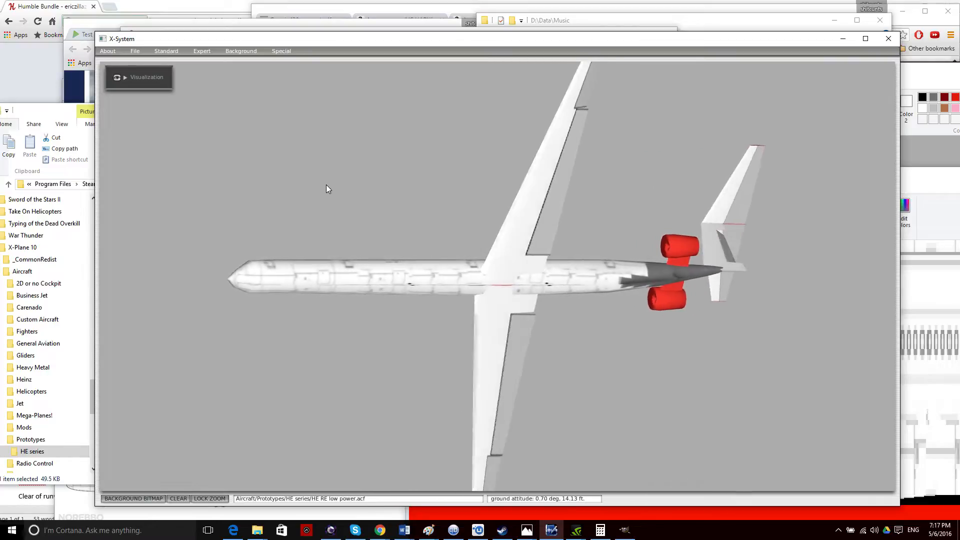
key("Left")
key("Up")
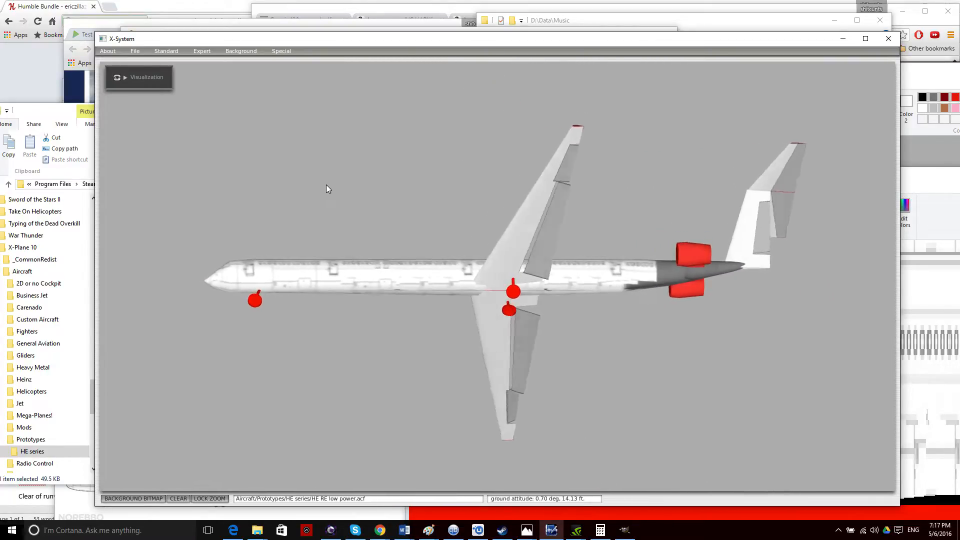
key("Down")
key("Up")
key("Right")
key("Up")
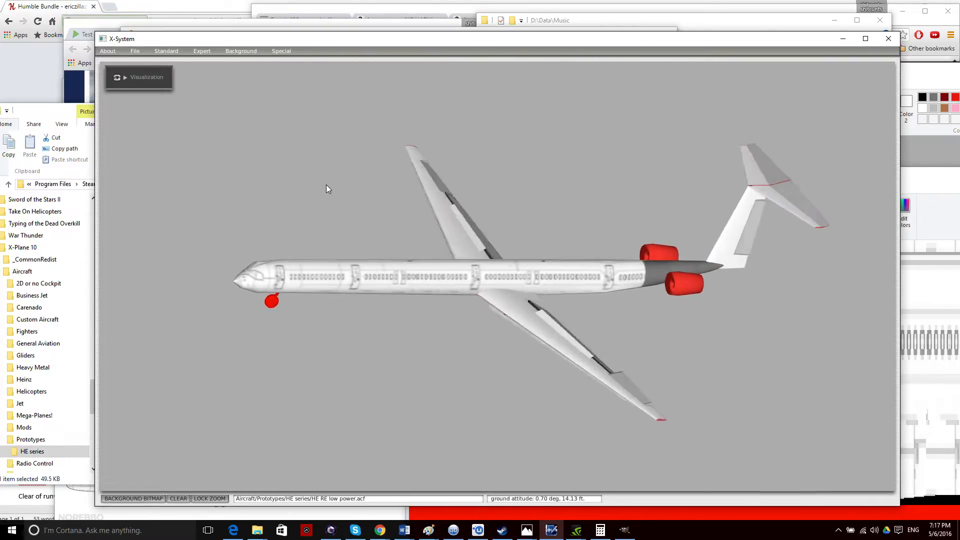
key("Down")
left_click(682, 16)
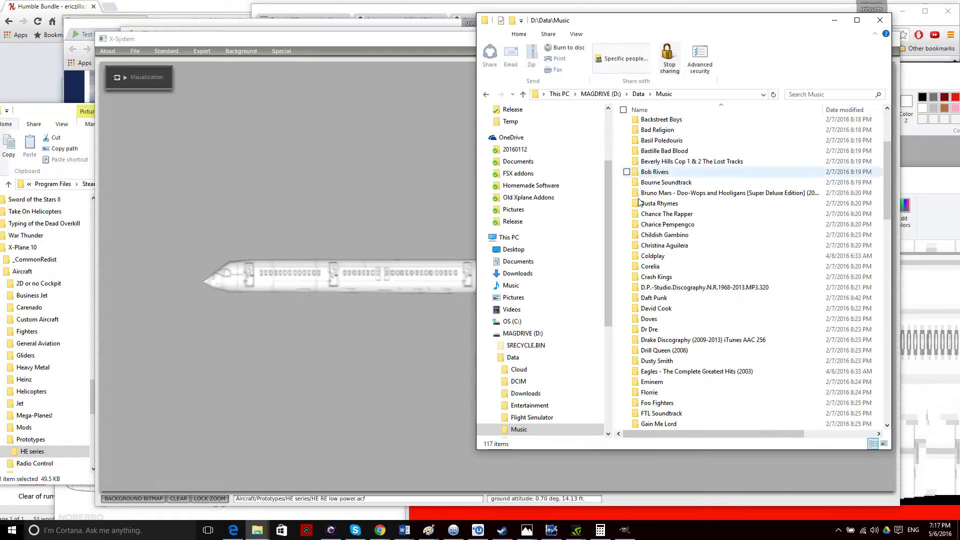
Switch from heregstage1.png and the untitled image to the HE RE low power_paint.png texture.
left_click(924, 71)
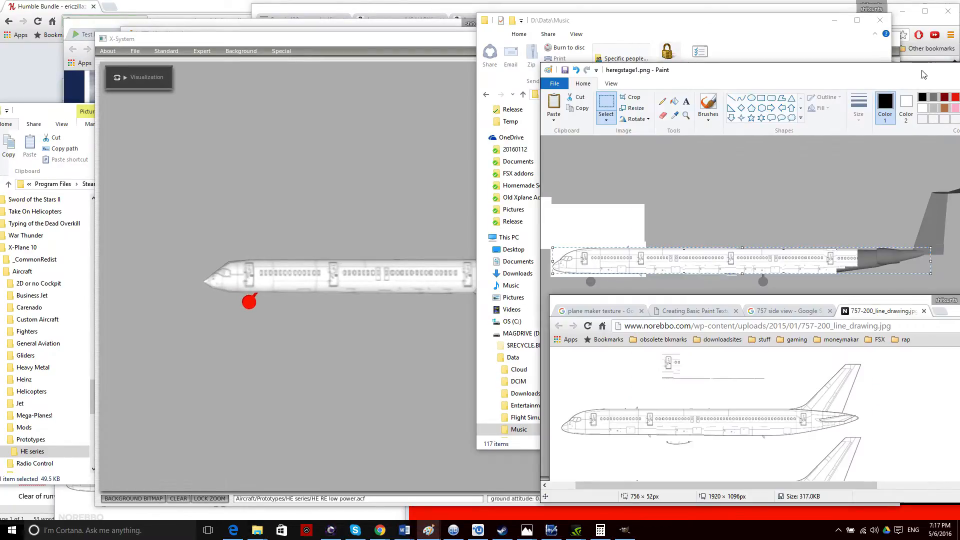
mouse_move(425, 530)
left_click(560, 492)
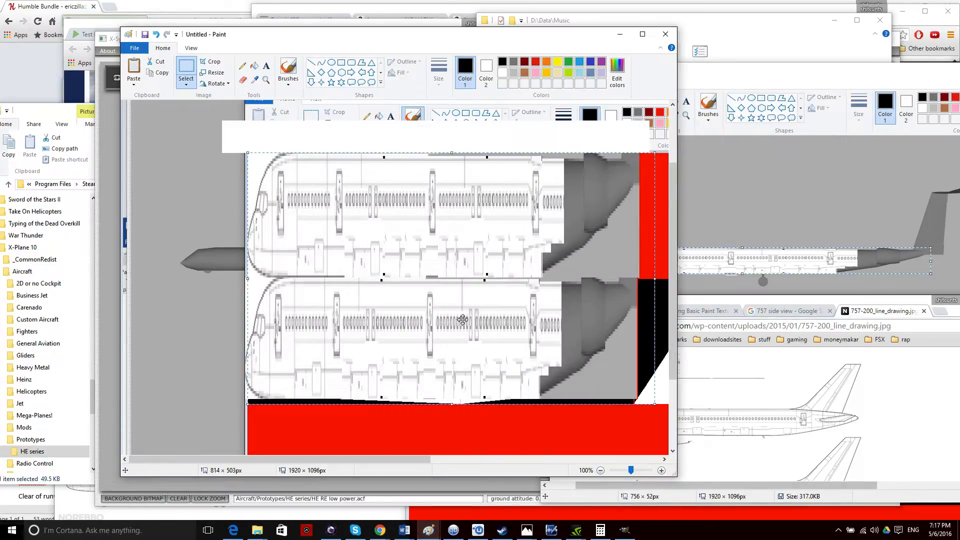
mouse_move(429, 533)
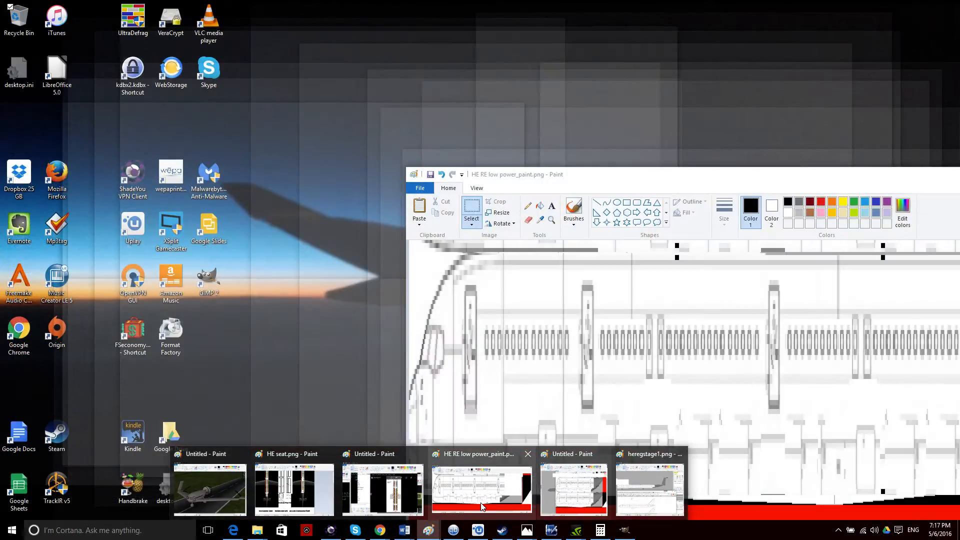
left_click(467, 504)
mouse_move(601, 178)
left_mouse_down()
mouse_move(475, 81)
mouse_move(481, 1)
left_mouse_up()
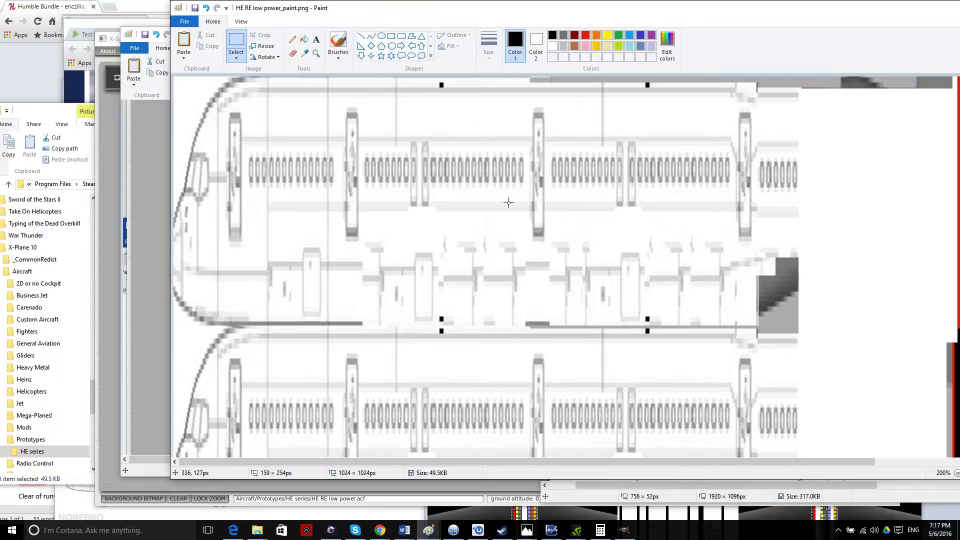
scroll(507, 202, "up", 3)
scroll(536, 193, "down", 3)
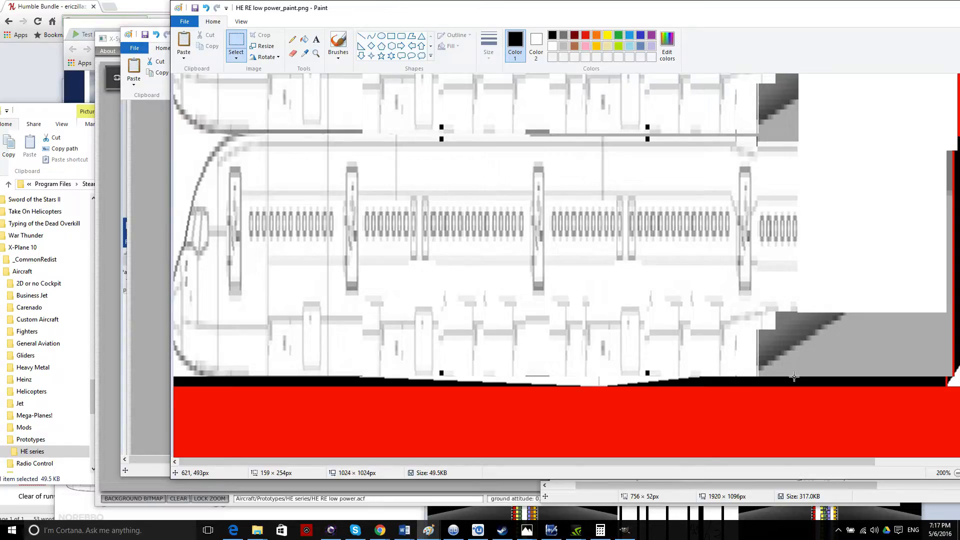
Select the fuselage side view above the red band, nudge it slightly left and commit.
left_click_drag(794, 376, 786, 276)
left_click(807, 309)
left_click_drag(791, 360, 775, 283)
left_click(806, 392)
left_click(810, 389)
mouse_move(796, 388)
left_mouse_down()
mouse_move(777, 280)
mouse_move(553, 157)
mouse_move(374, 137)
mouse_move(58, 132)
left_mouse_up()
left_click_drag(427, 224, 425, 224)
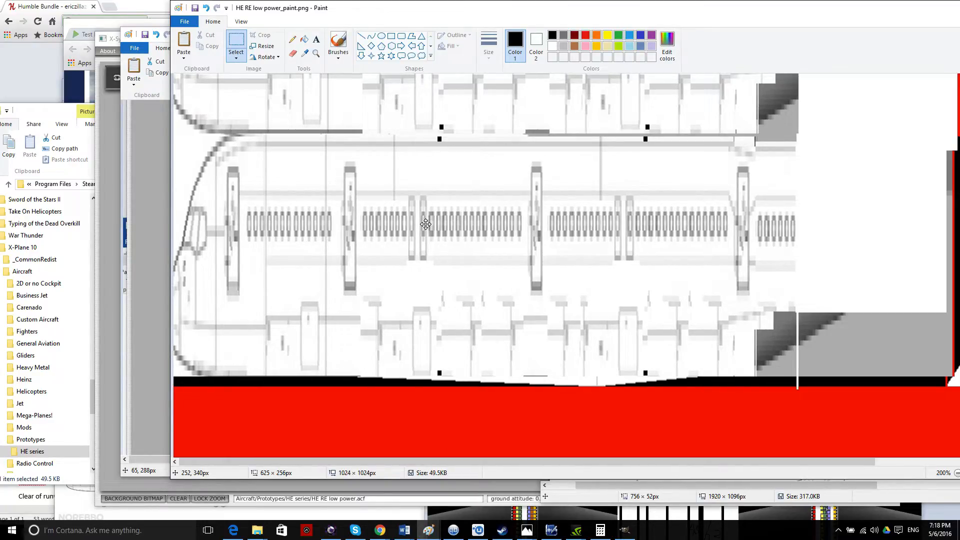
left_click(835, 139)
scroll(798, 140, "up", 3)
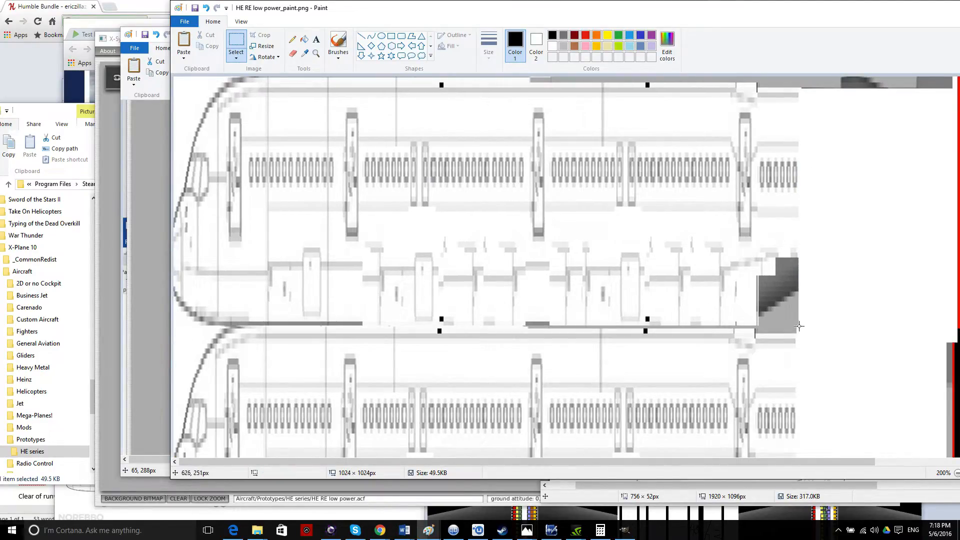
Select the upper 626 × 251 fuselage block, then nudge the lower view right into alignment.
left_click_drag(797, 326, 686, 217)
left_click_drag(888, 325, 885, 327)
left_click_drag(798, 326, 165, 70)
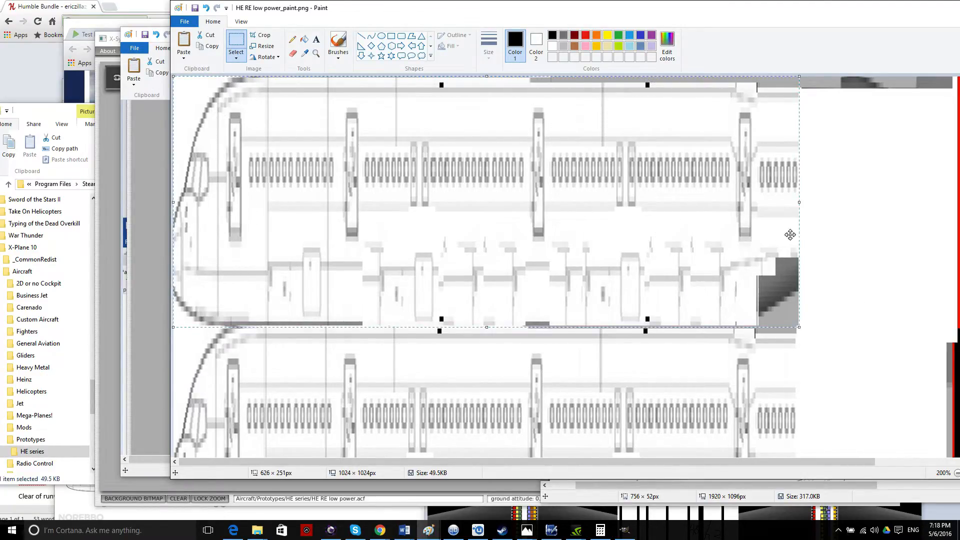
left_click(847, 243)
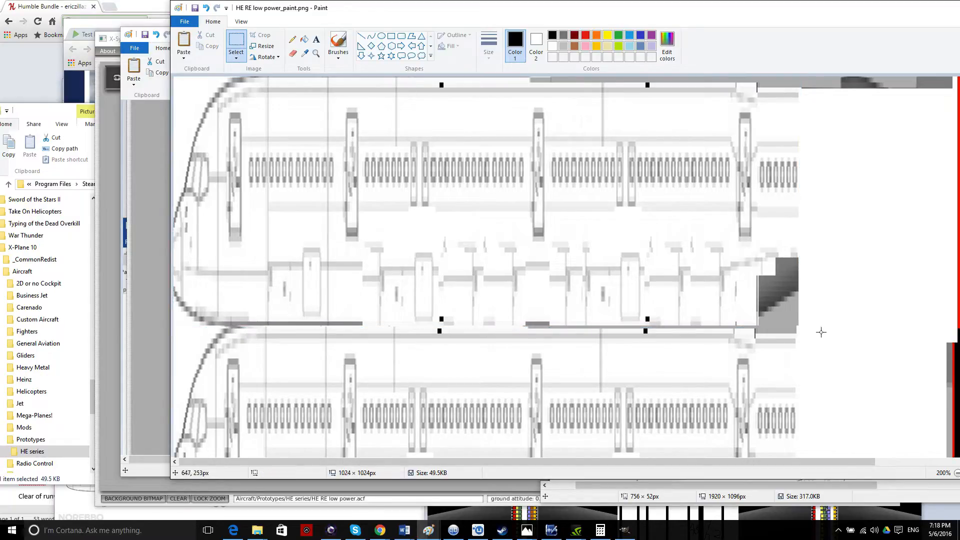
key("Right")
key("Right")
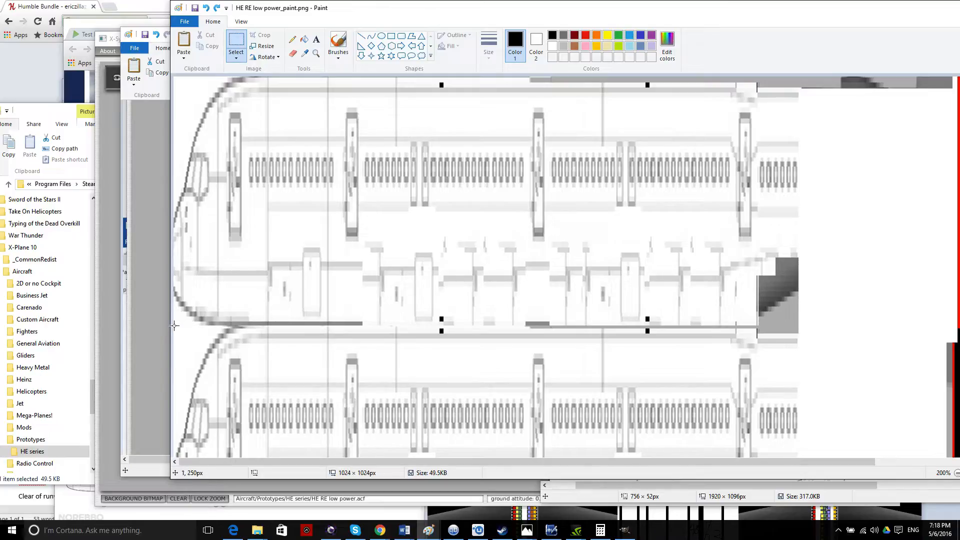
Select both stacked fuselage views, shift them one pixel left and commit.
left_click_drag(173, 325, 295, 363)
left_click_drag(393, 8, 406, 9)
scroll(539, 182, "down", 5)
scroll(589, 220, "up", 5)
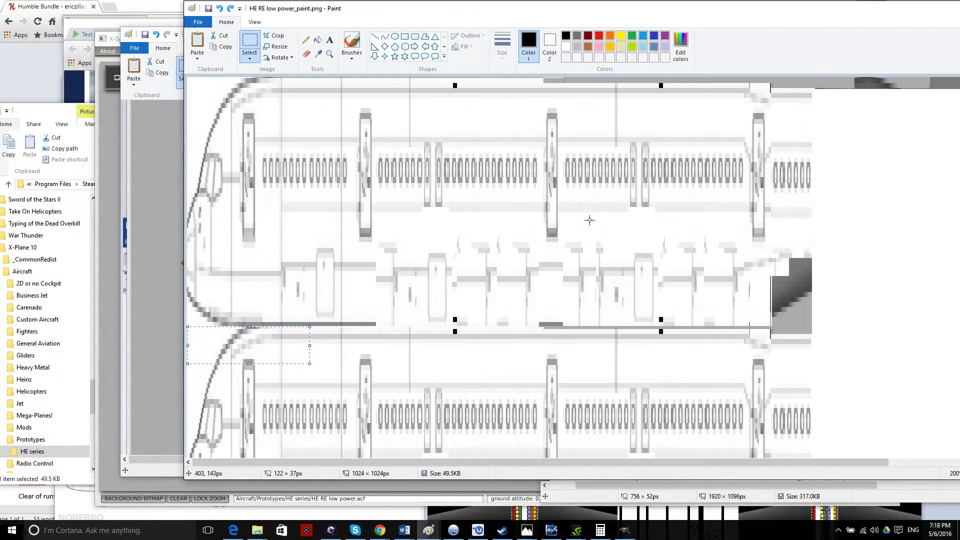
left_click(722, 173)
scroll(787, 129, "down", 2)
left_click_drag(716, 7, 595, 13)
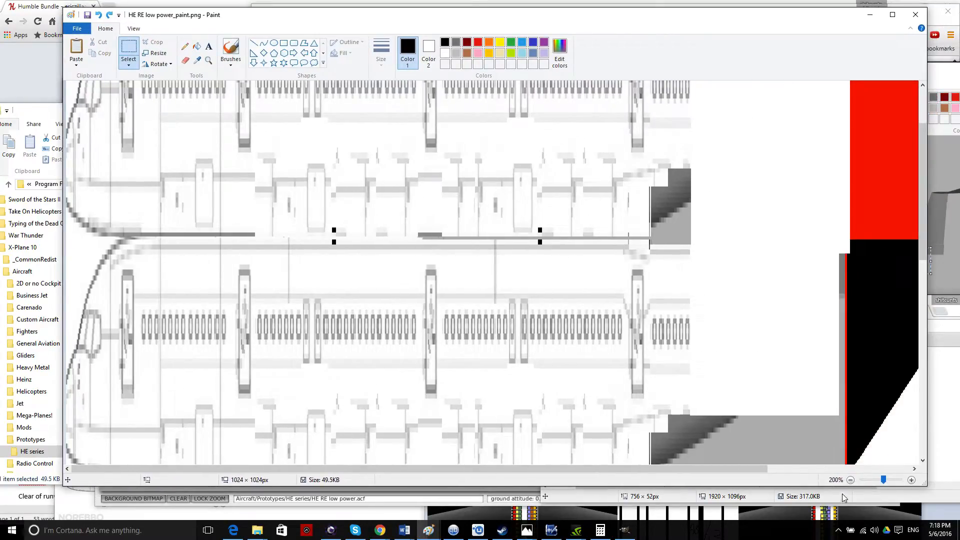
scroll(448, 255, "down", 1, "ctrl")
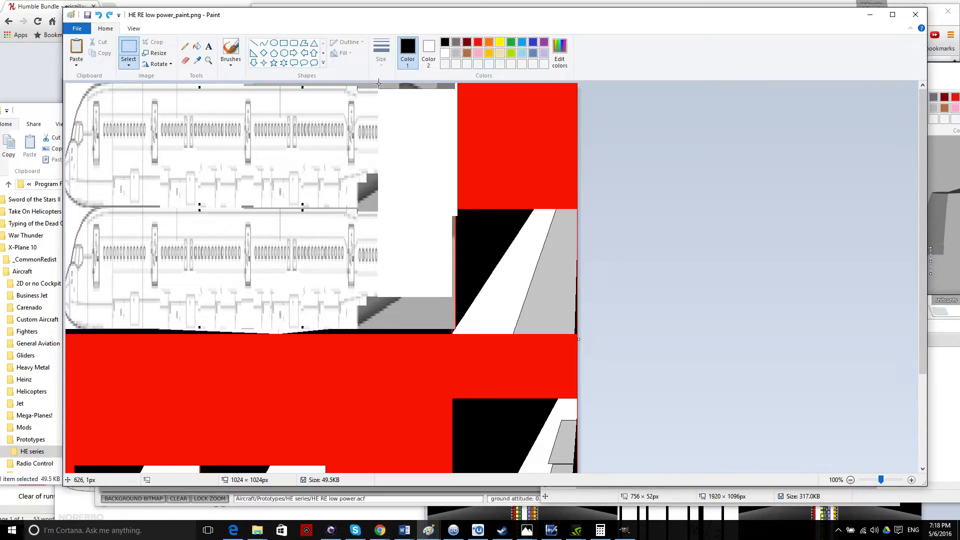
left_click_drag(378, 95, 277, 245)
left_click_drag(130, 328, 57, 335)
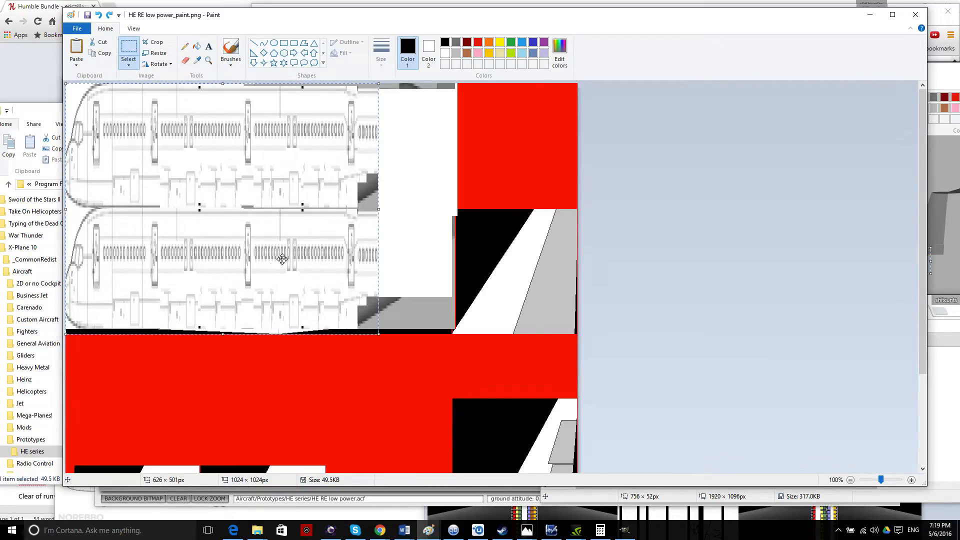
left_click_drag(304, 255, 303, 255)
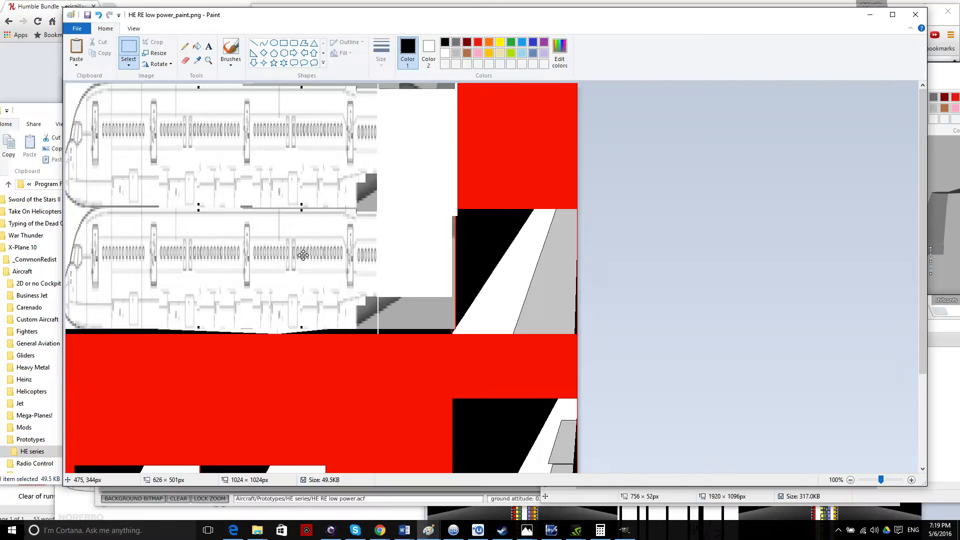
left_click(523, 241)
Compare the texture with the untitled image copy, then return to the Plane Maker preview.
left_click_drag(371, 19, 712, 87)
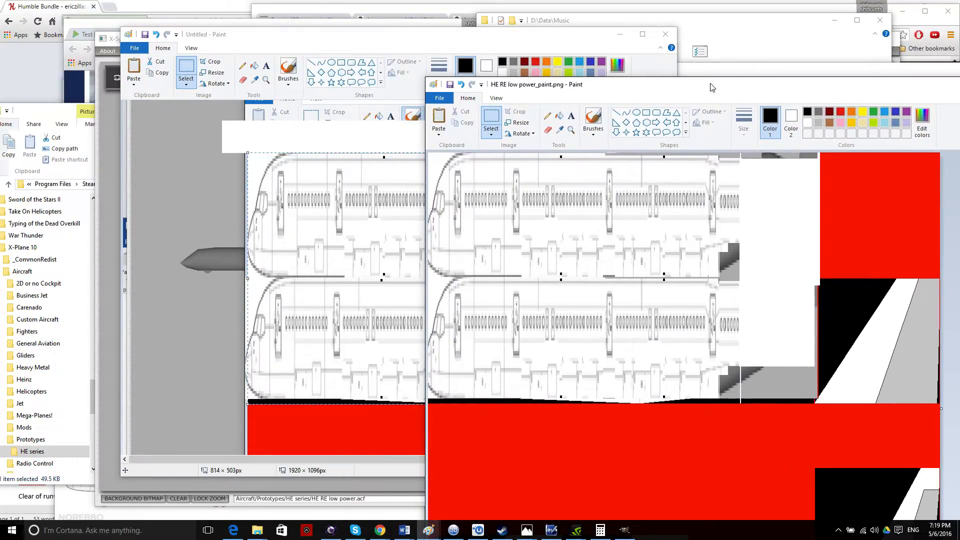
left_click(406, 39)
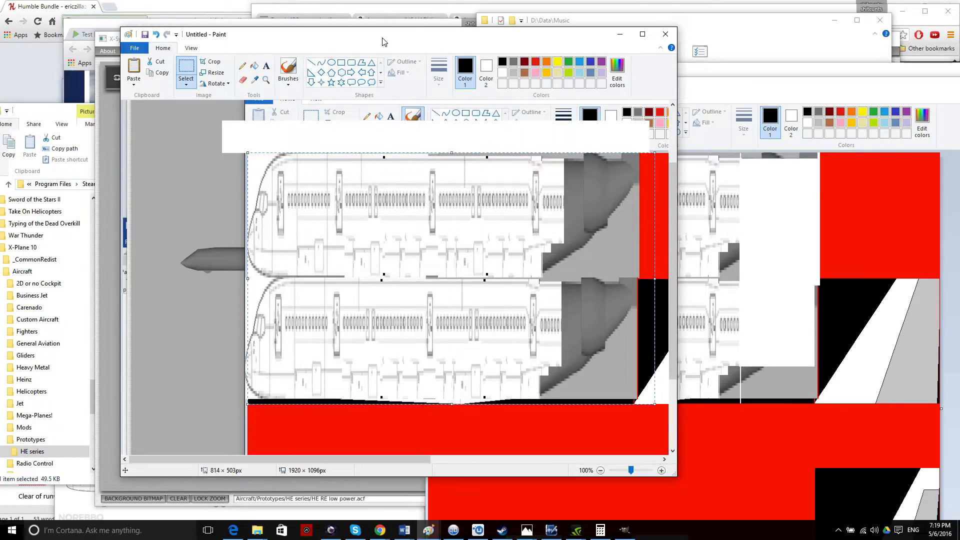
left_click(747, 281)
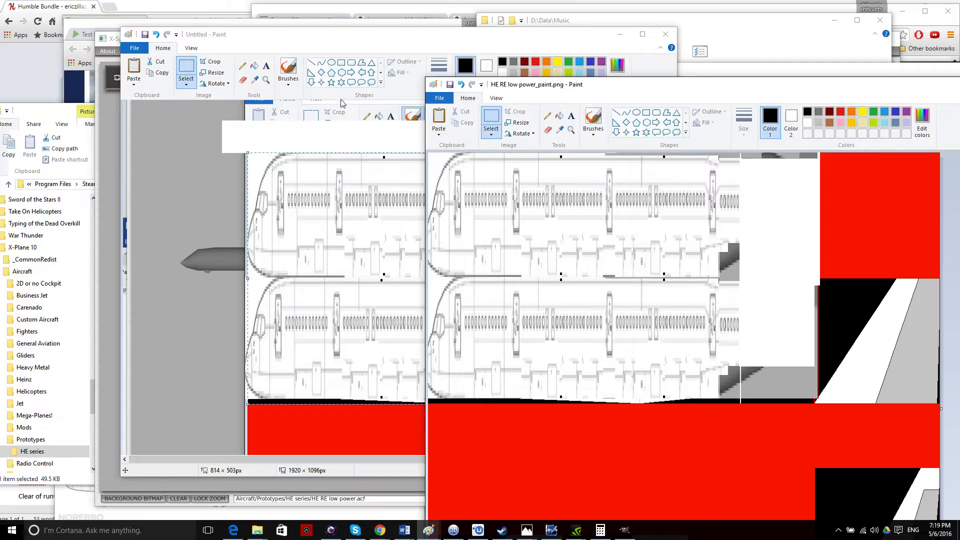
left_click(103, 203)
Orbit the textured airliner to view its top, sides and underside, ending on a top-down view.
key("Up")
key("Left")
key("Down")
key("Right")
key("Down")
key("Up")
key("Down")
key("Left")
key("Up")
key("Down")
key("Left")
key("Down")
key("Right")
key("Right")
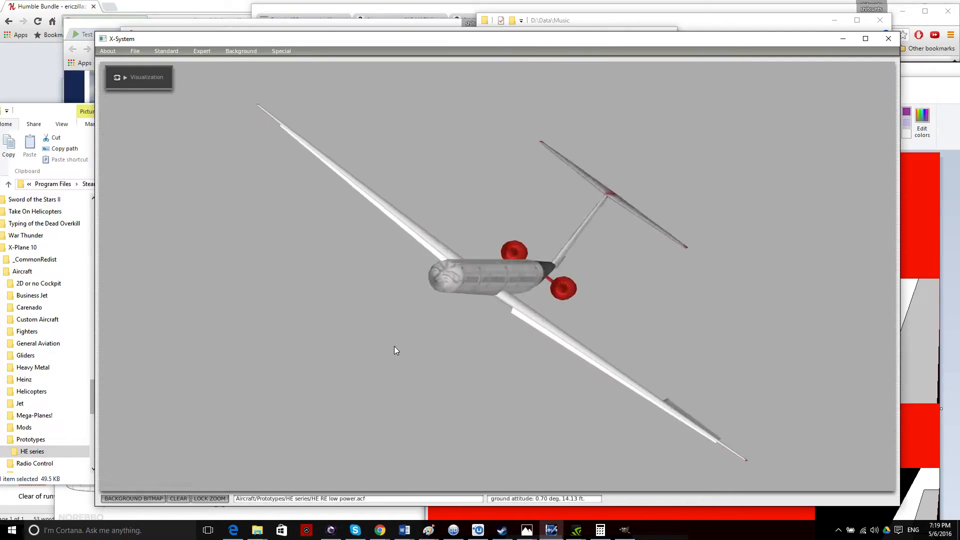
key("Right")
key("Up")
key("Right")
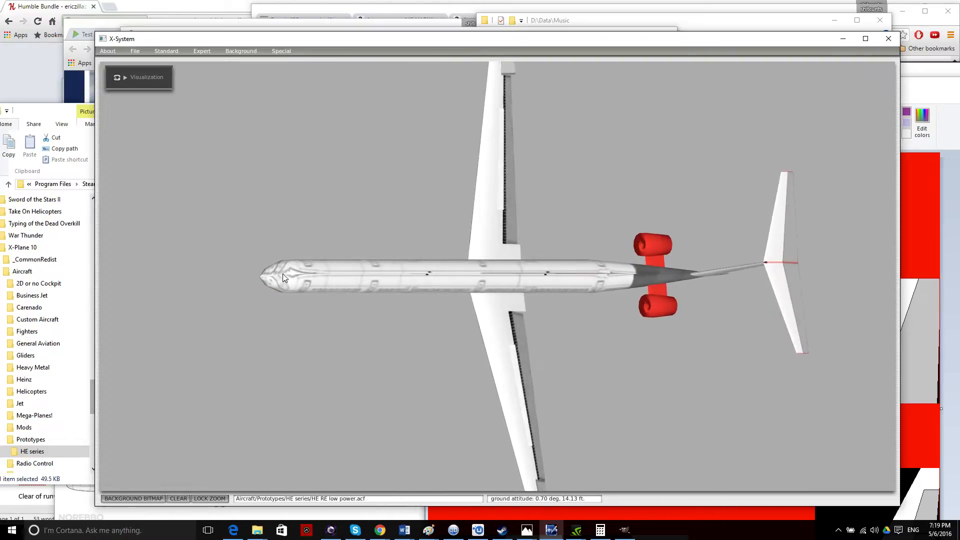
Move the Music folder and heregstage1 windows aside so the aircraft texture is in view.
left_click(593, 17)
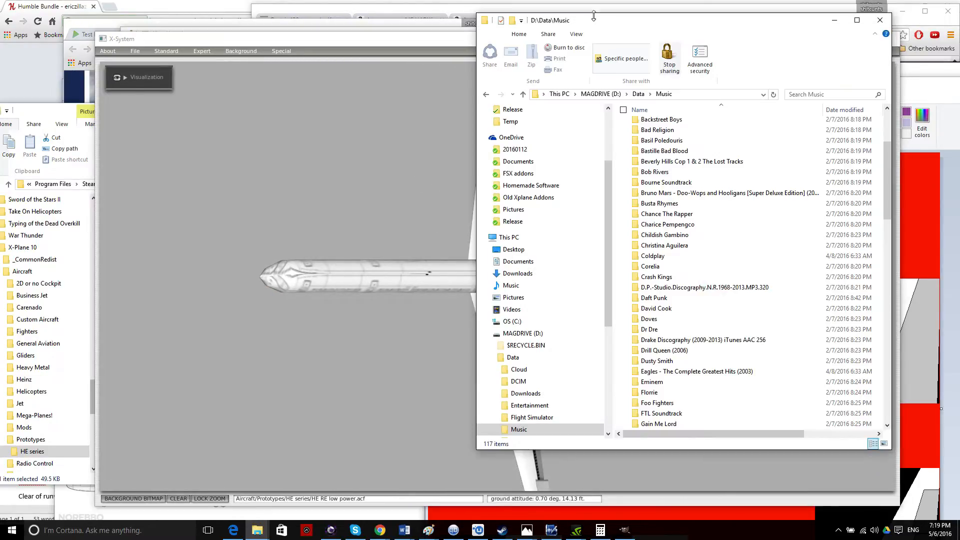
mouse_move(694, 26)
left_mouse_down()
mouse_move(539, 53)
mouse_move(407, 149)
left_mouse_up()
left_click(901, 80)
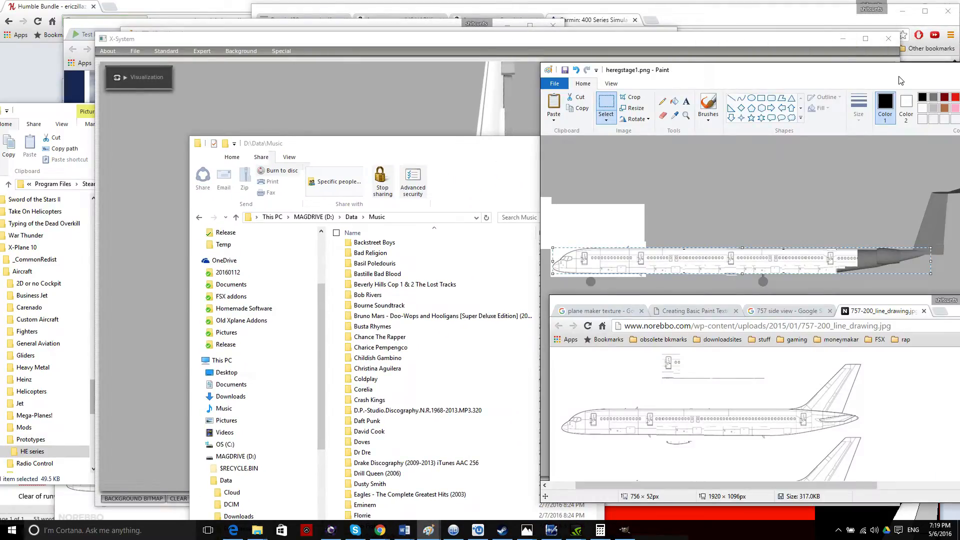
left_click_drag(900, 77, 871, 300)
left_click(913, 89)
left_click_drag(918, 87, 870, 85)
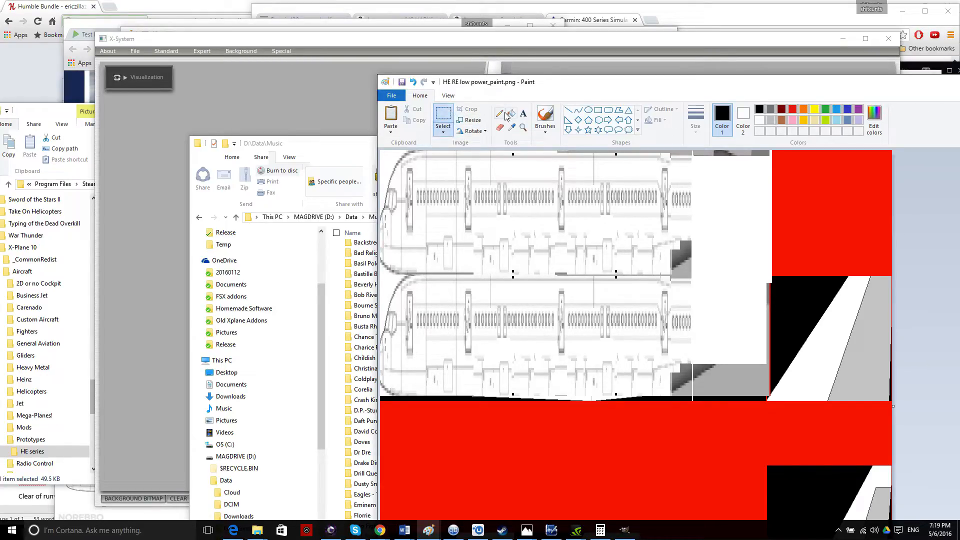
With free-form selection, erase the grey fragment by the fuselage edge.
left_click(443, 132)
left_click(454, 170)
left_click_drag(383, 150, 384, 151)
left_click(454, 191)
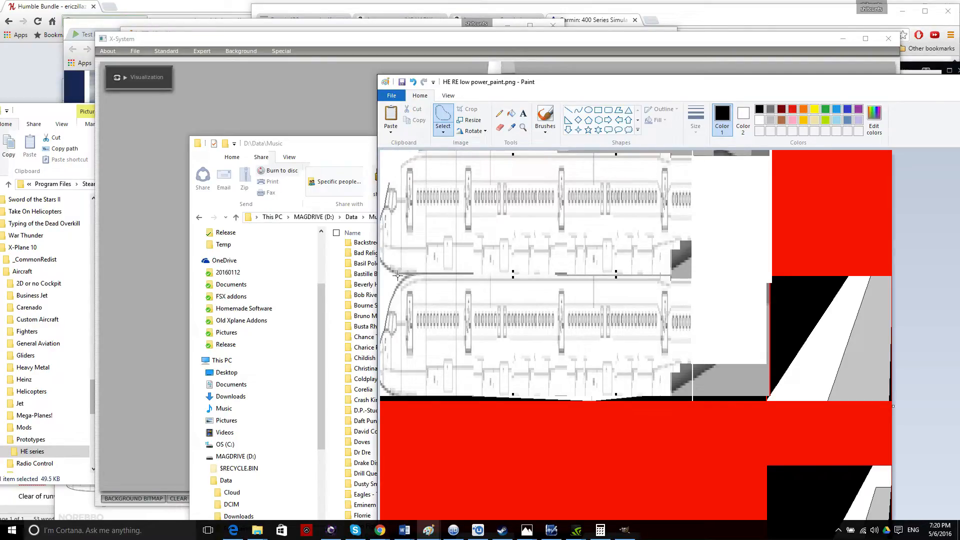
left_click_drag(415, 273, 417, 275)
left_click(387, 278)
mouse_move(405, 283)
left_mouse_down()
mouse_move(393, 300)
mouse_move(383, 290)
left_mouse_up()
key("Delete")
Erase four more stray grey bits around the upper and lower fuselage drawings.
key("Delete")
left_click_drag(394, 308, 389, 312)
key("Delete")
left_click_drag(386, 180, 389, 179)
key("Delete")
left_click_drag(378, 342, 388, 340)
key("Delete")
left_click_drag(386, 212, 375, 213)
key("Delete")
Save HE RE low power_paint.png and move the Paint window out of the way.
key("ctrl+s")
left_click_drag(513, 86, 686, 125)
left_click(280, 52)
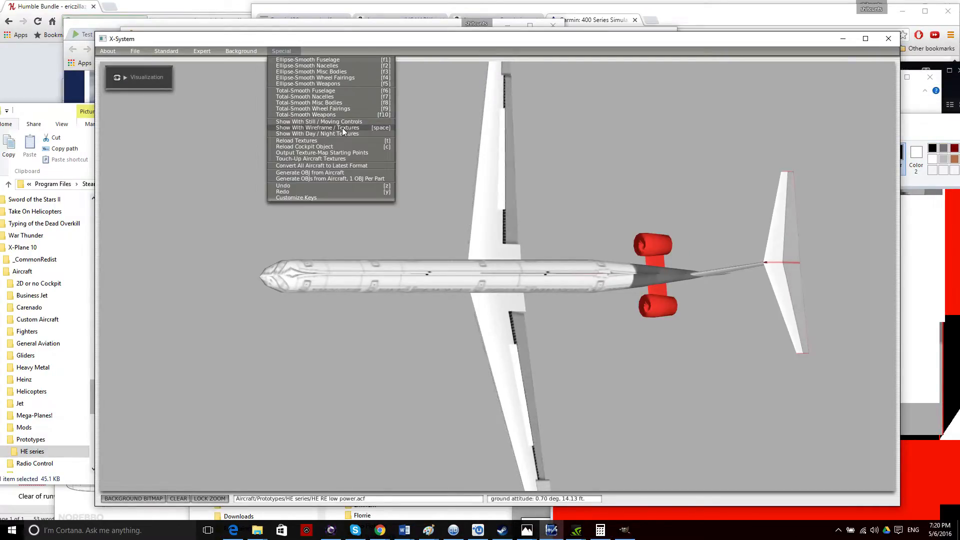
Reload Textures and rotate the airliner from its top through side views to its underside.
left_click(340, 141)
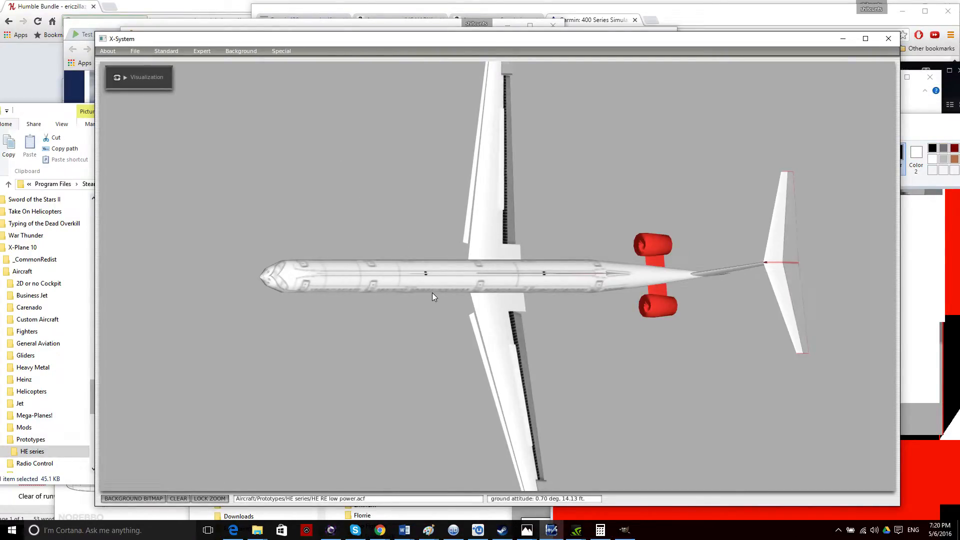
key("Down")
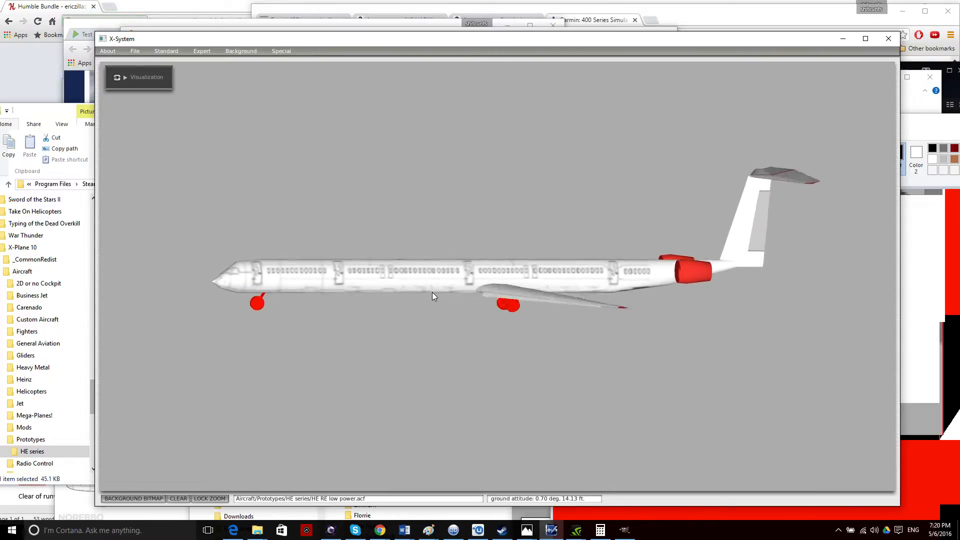
key("Left")
key("Right")
Keep orbiting the airliner past its rear to a high front-left top view.
key("Right")
key("Down")
key("Up")
key("Down")
key("Left")
key("Left")
key("Down")
key("Up")
key("Left")
key("Up")
key("Right")
key("Down")
key("Up")
key("Left")
key("Down")
key("Up")
key("Right")
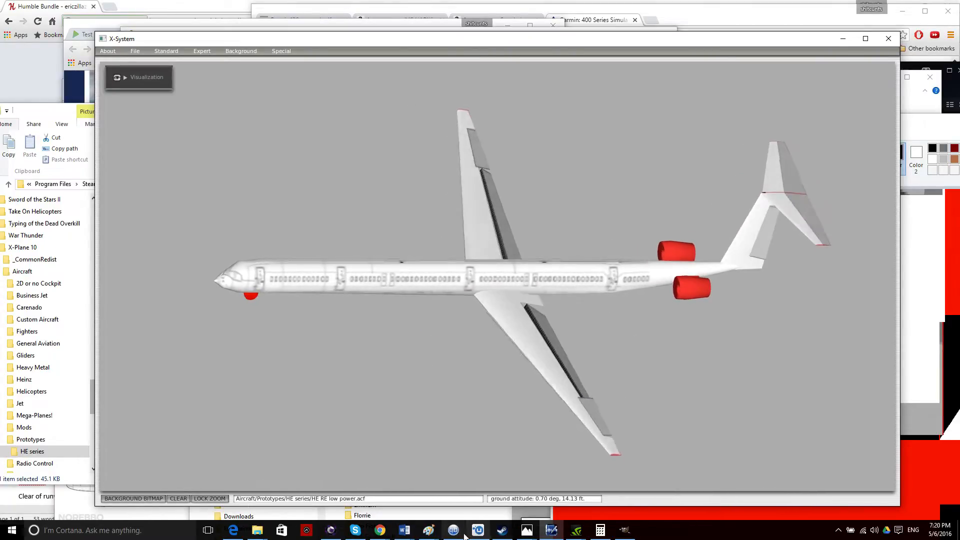
Bring the HE seat.png texture forward and drag it up to the right.
mouse_move(429, 530)
mouse_move(495, 500)
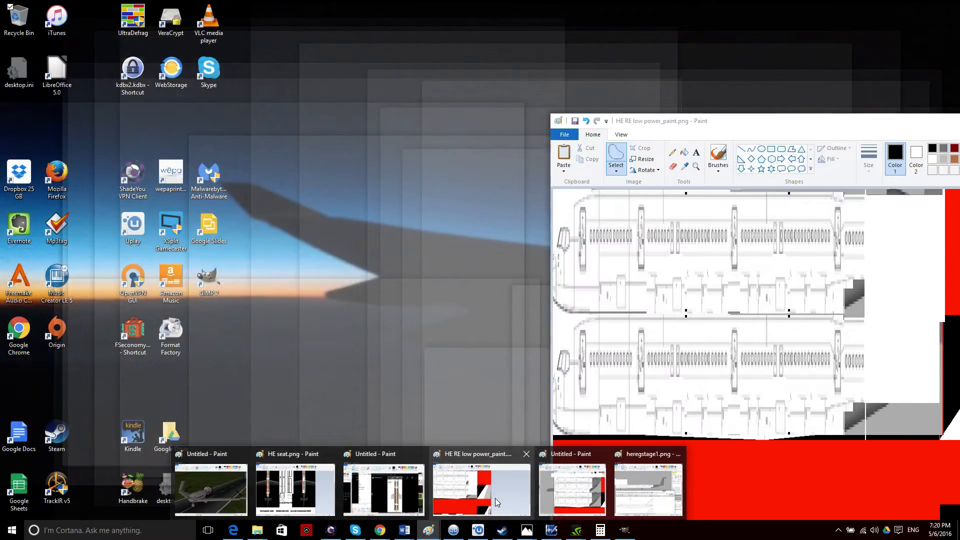
left_click(310, 494)
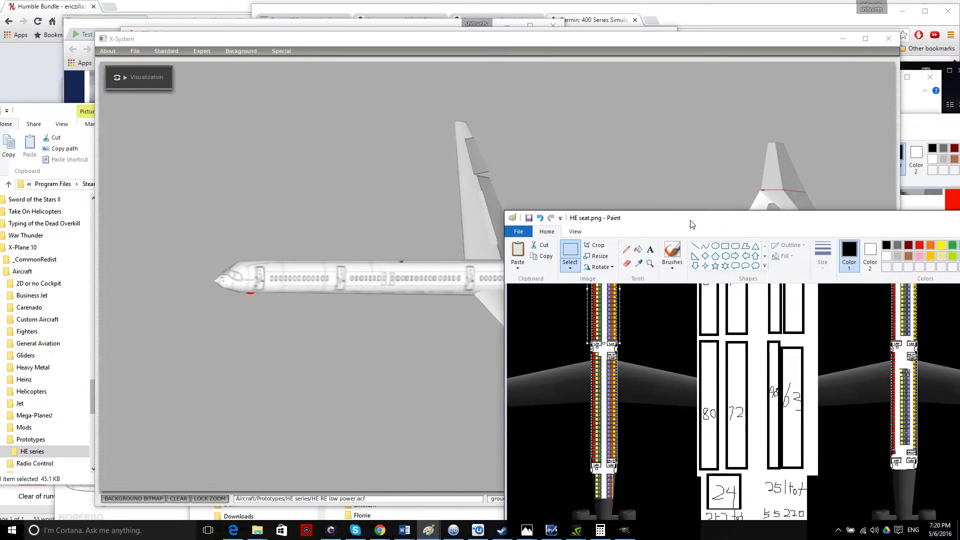
left_click_drag(692, 224, 780, 147)
scroll(782, 303, "up", 5)
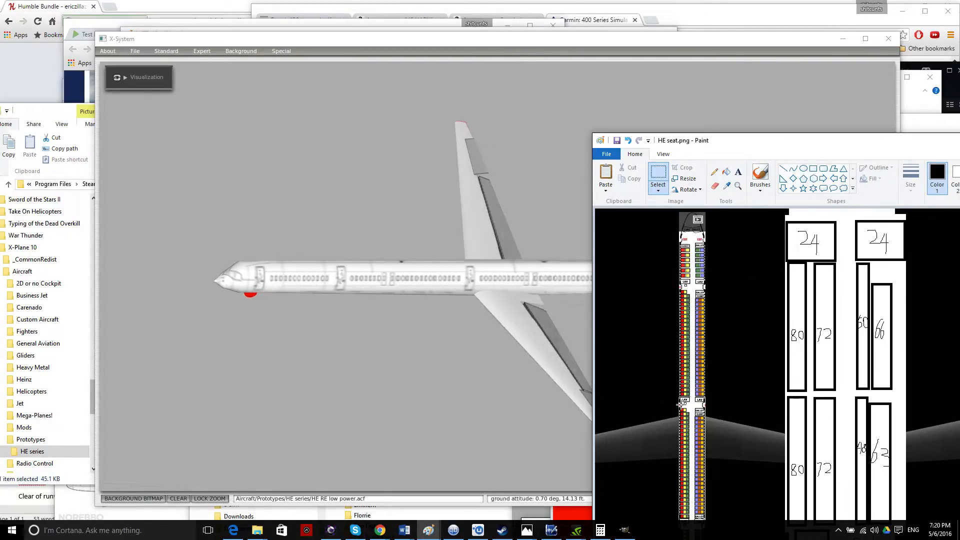
Bring the airliner preview forward and move the texture window off it.
left_click(590, 324)
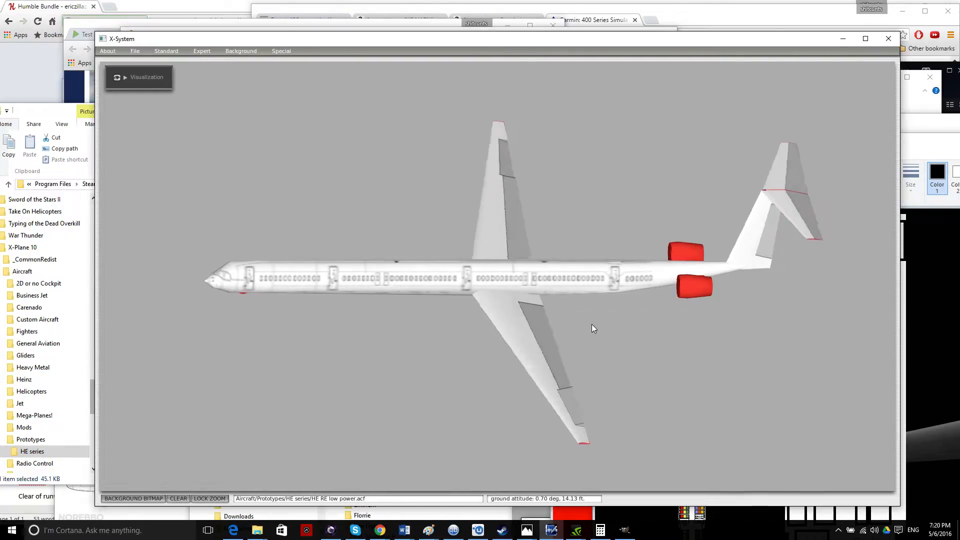
key("Right")
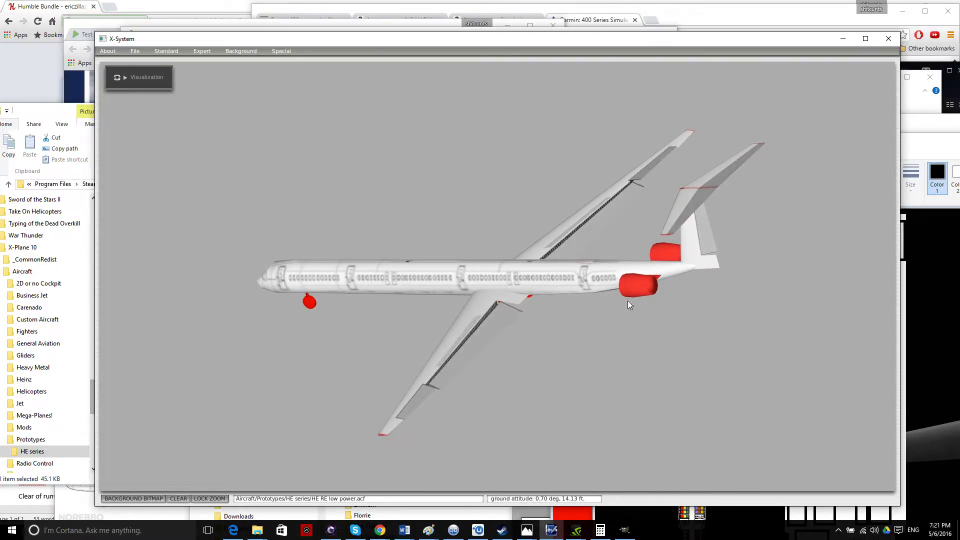
key("alt+Tab")
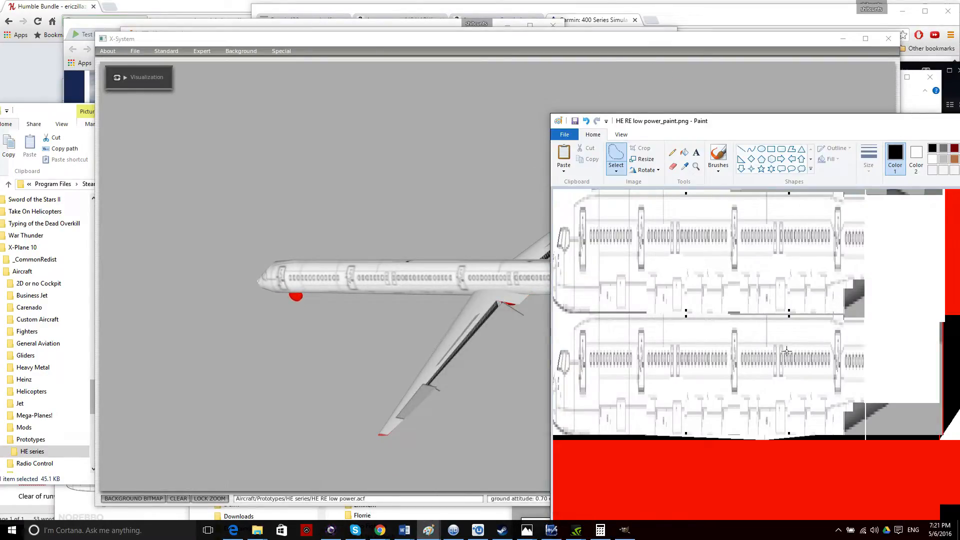
mouse_move(707, 125)
left_mouse_down()
mouse_move(732, 131)
mouse_move(837, 220)
mouse_move(763, 170)
mouse_move(793, 172)
mouse_move(581, 358)
left_mouse_up()
Move HE seat.png aside again and turn the Plane Maker airliner back to a side view.
left_click(920, 139)
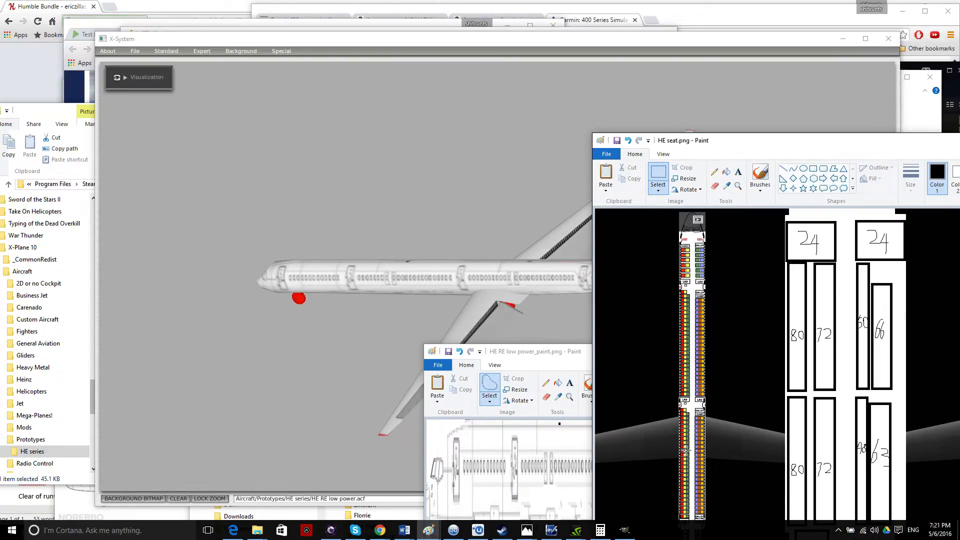
mouse_move(718, 146)
left_mouse_down()
mouse_move(753, 98)
mouse_move(833, 75)
left_mouse_up()
left_click(550, 187)
left_click_drag(672, 264, 627, 279)
Orbit the airliner through top, nose-on and level side views.
key("Up")
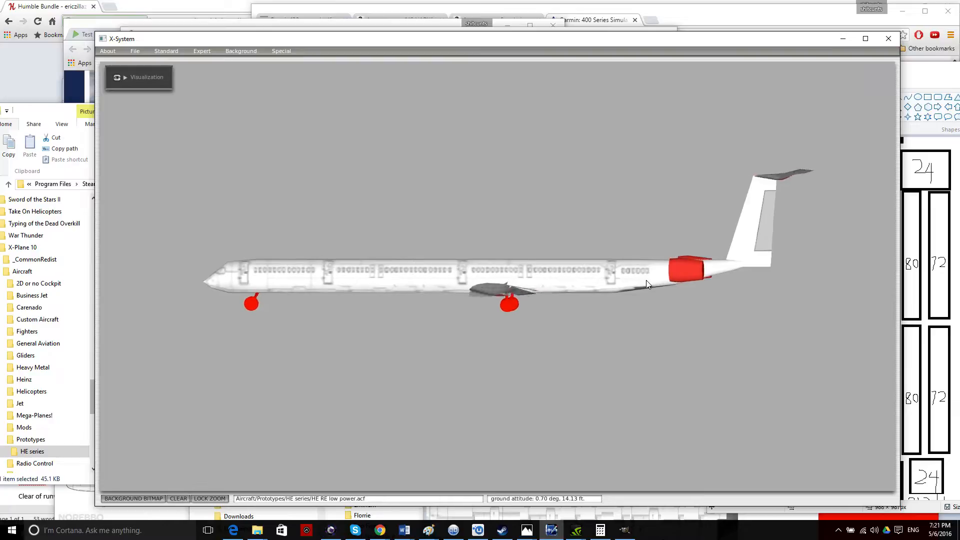
key("Down")
key("Left")
key("Down")
key("Left")
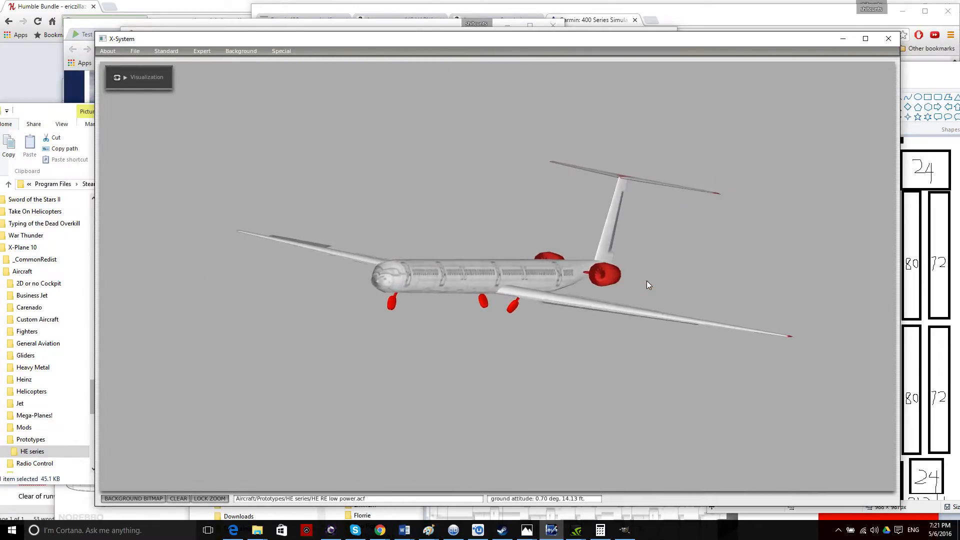
key("Left")
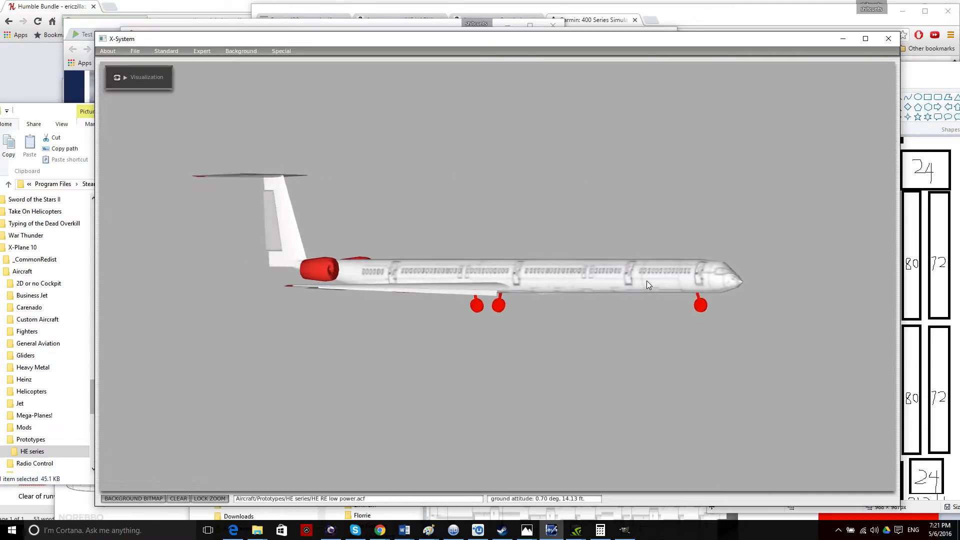
key("Down")
key("Up")
key("Up")
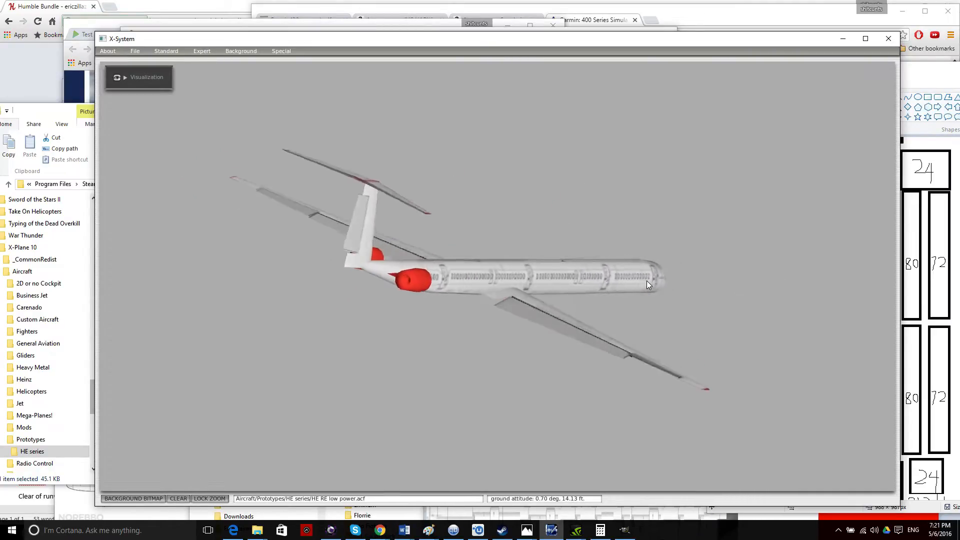
key("Down")
Turn the airliner to a nose-left side view, then move HE seat.png and heregstage1.png aside.
key("Right")
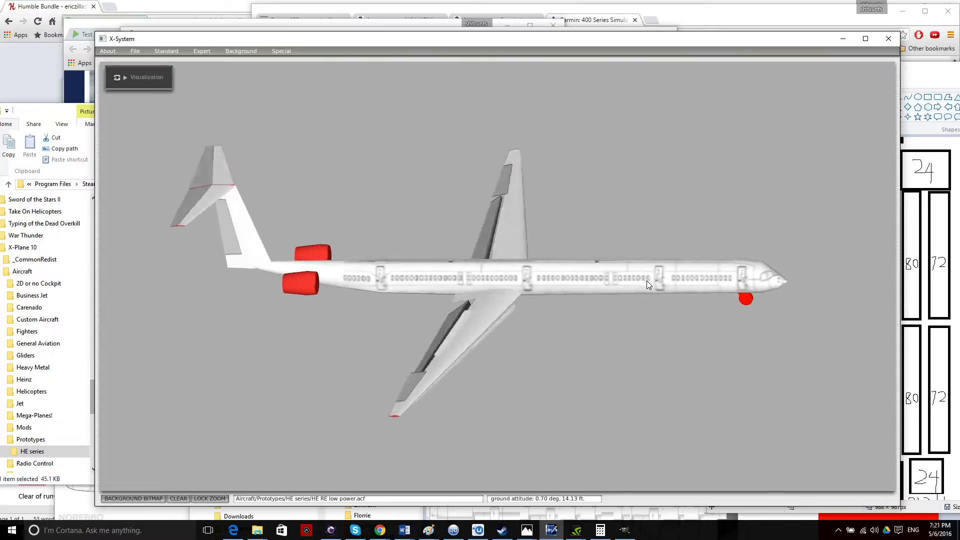
key("Right")
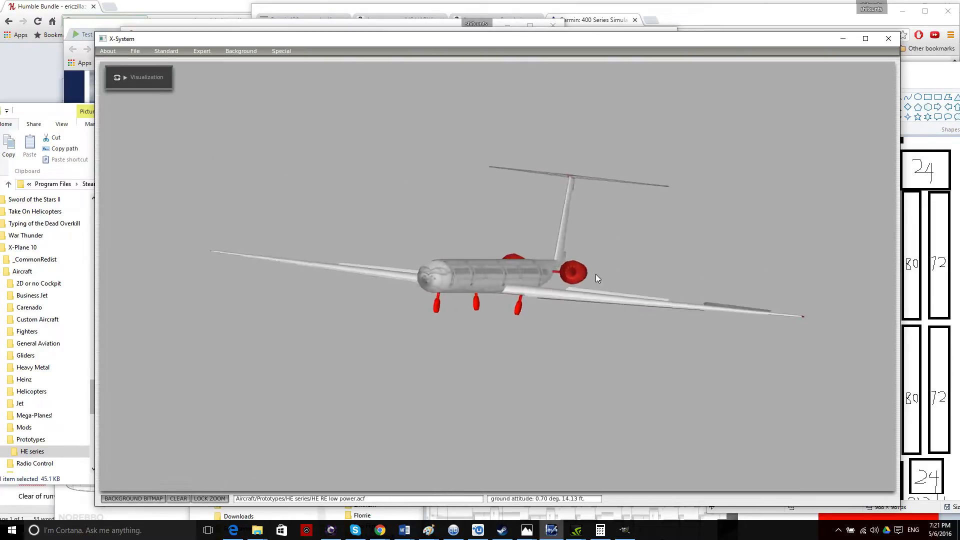
mouse_move(919, 73)
left_mouse_down()
mouse_move(599, 87)
mouse_move(380, 113)
mouse_move(357, 125)
left_mouse_up()
mouse_move(910, 299)
left_mouse_down()
mouse_move(548, 56)
mouse_move(491, 97)
left_mouse_up()
Bring HE RE low power_paint.png up top and select the Brushes tool.
left_click(918, 365)
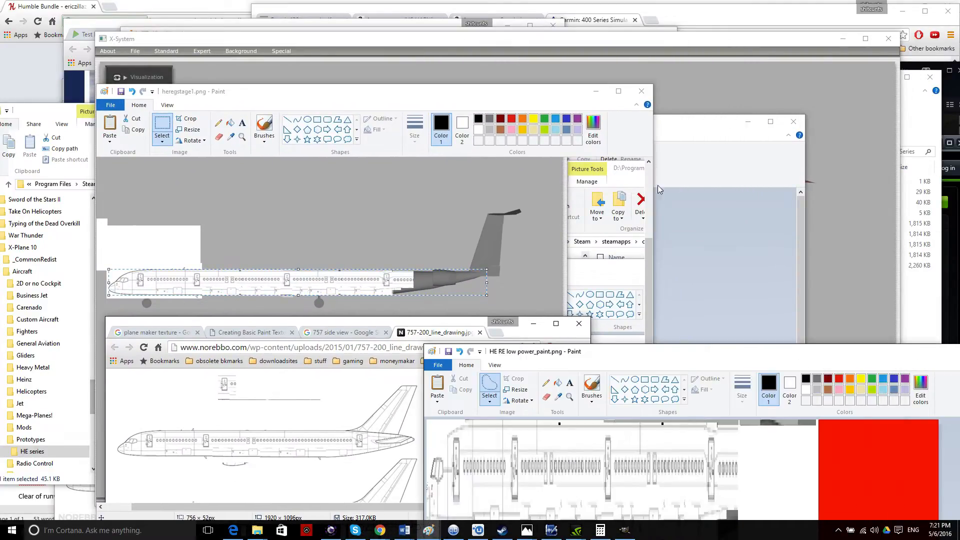
mouse_move(683, 353)
left_mouse_down()
mouse_move(447, 13)
mouse_move(442, 25)
left_mouse_up()
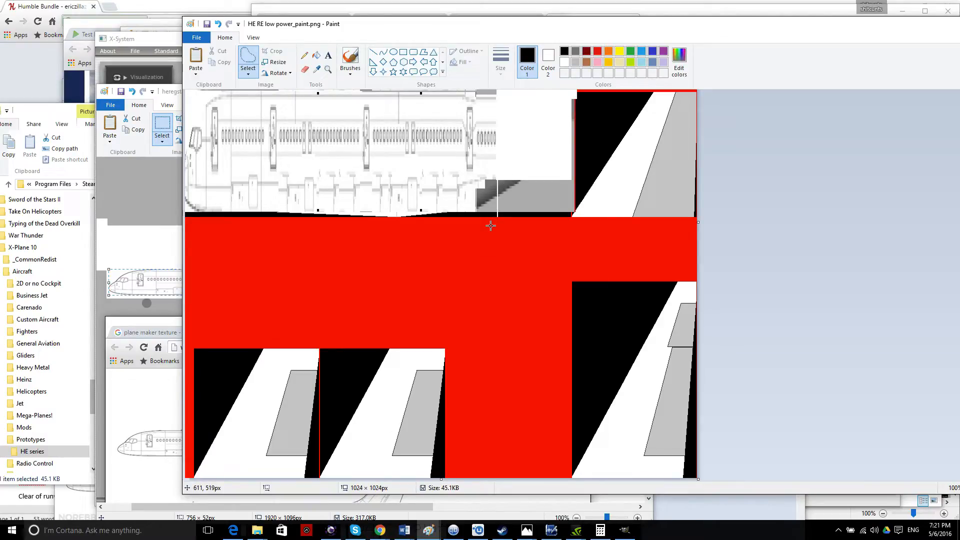
left_click(350, 65)
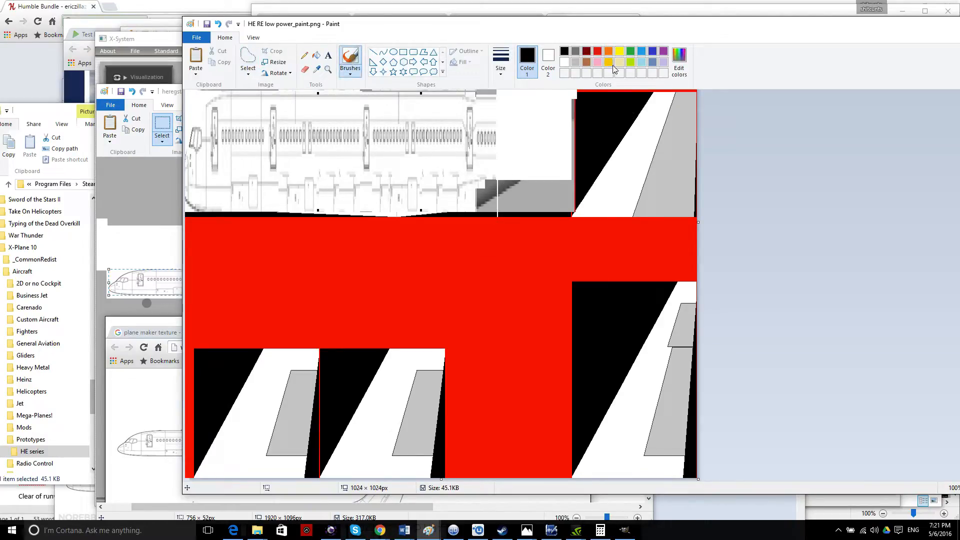
left_click(428, 529)
mouse_move(556, 502)
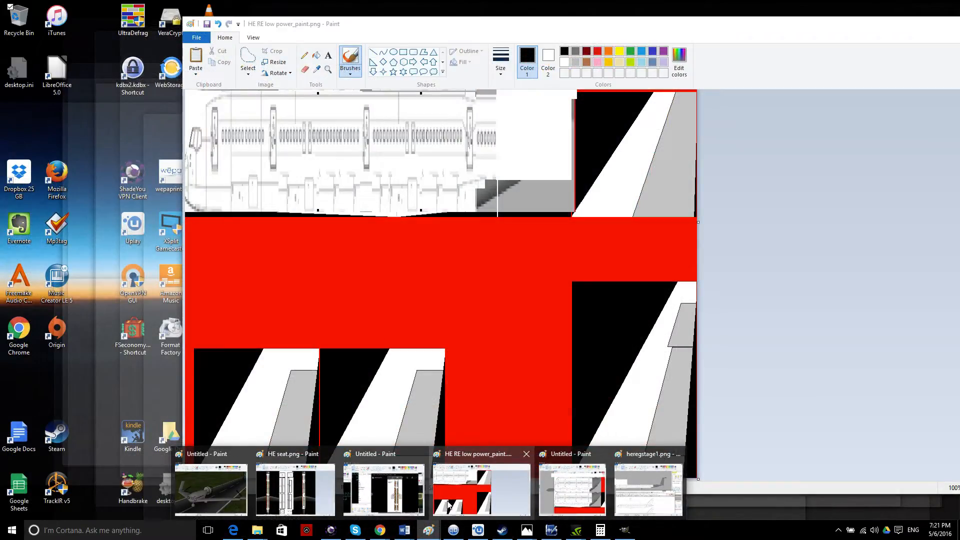
left_click(482, 489)
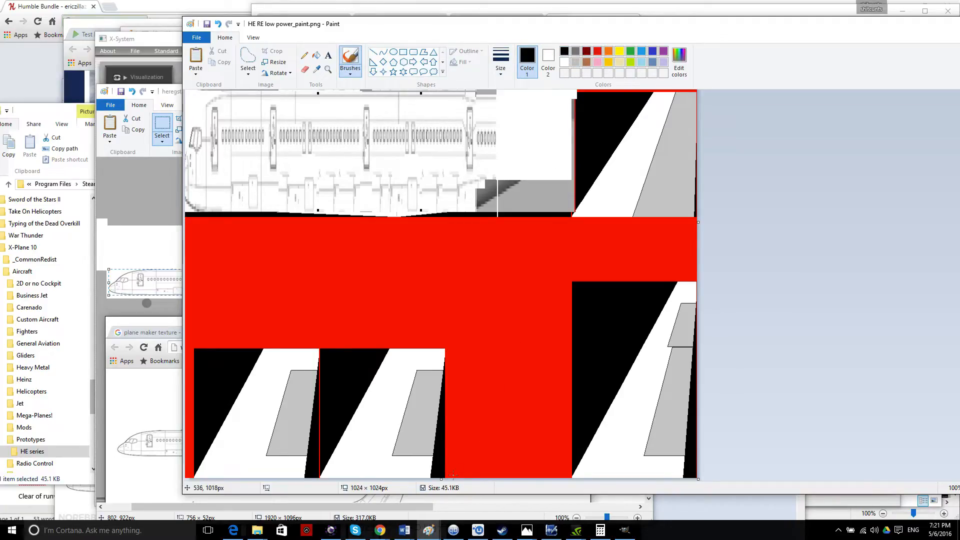
Paint a black test stroke and a brown line across the red area.
left_click_drag(466, 472, 557, 450)
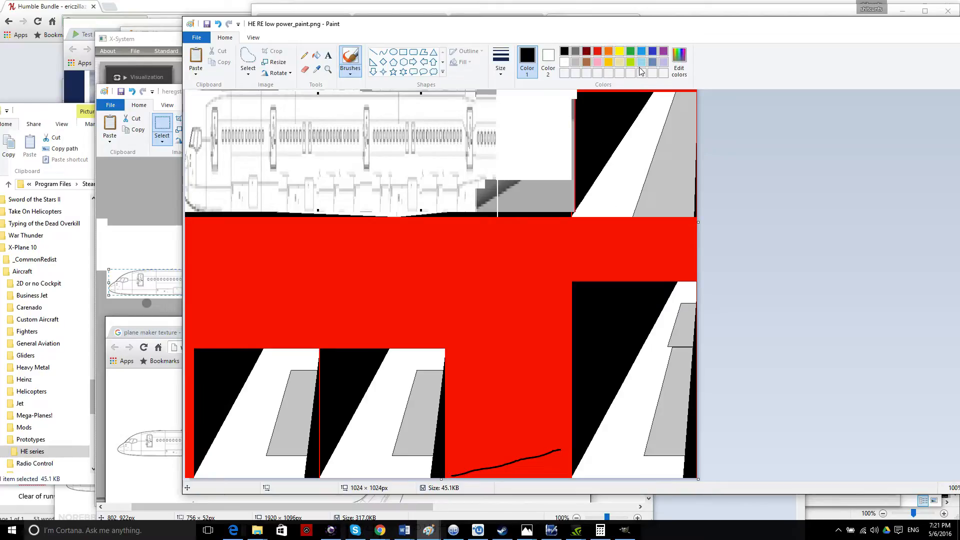
left_click(575, 52)
left_click(577, 63)
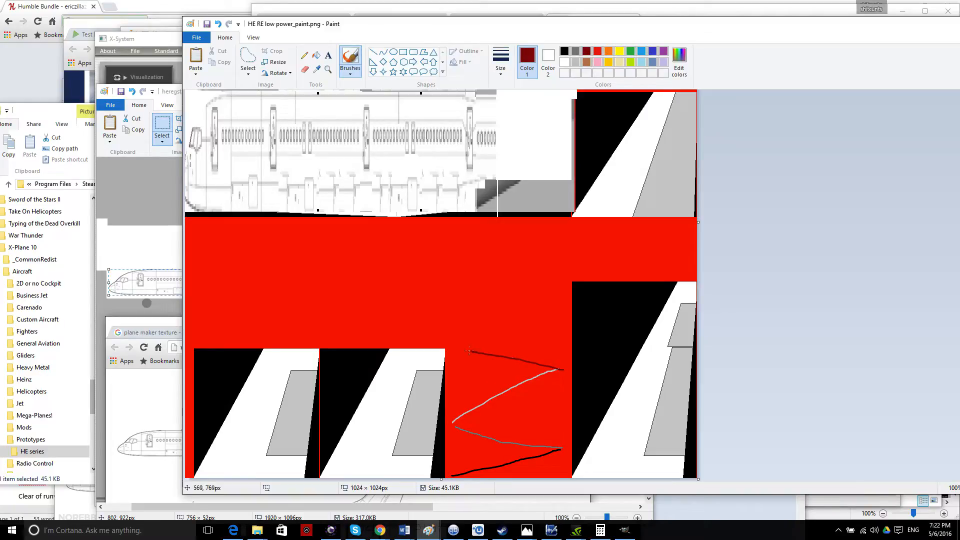
left_click(587, 62)
left_click_drag(251, 337, 552, 320)
Paint a gold line and a yellow line across the red band.
left_click(597, 62)
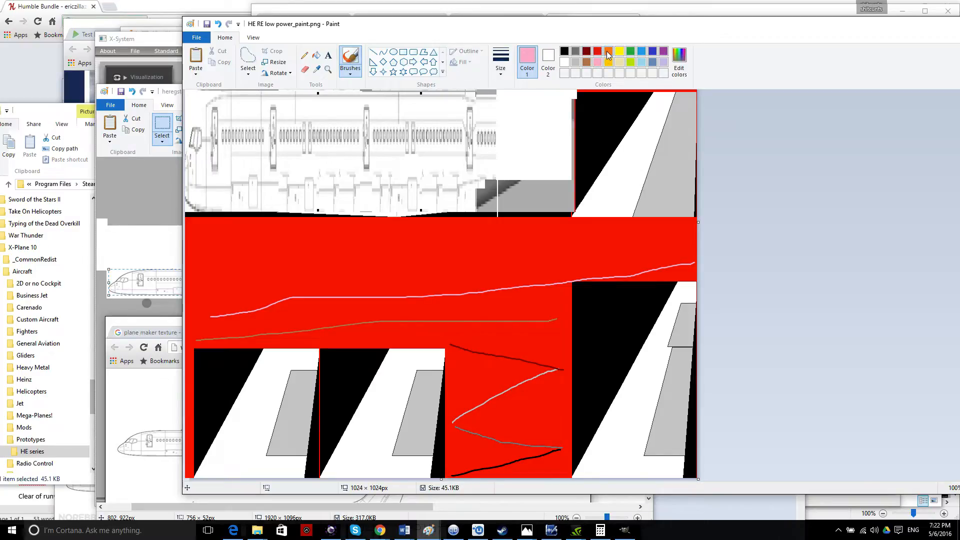
left_click(609, 53)
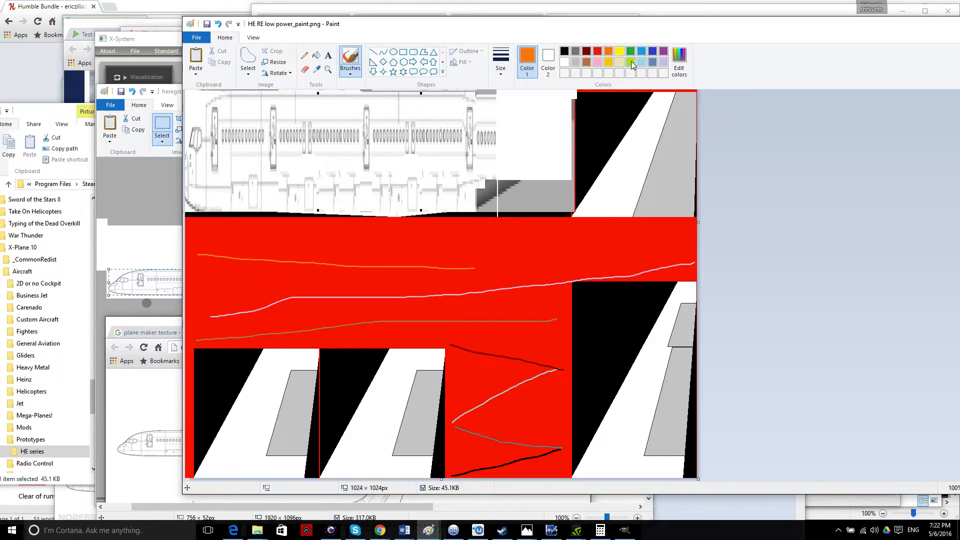
left_click(609, 62)
left_click_drag(224, 286, 355, 283)
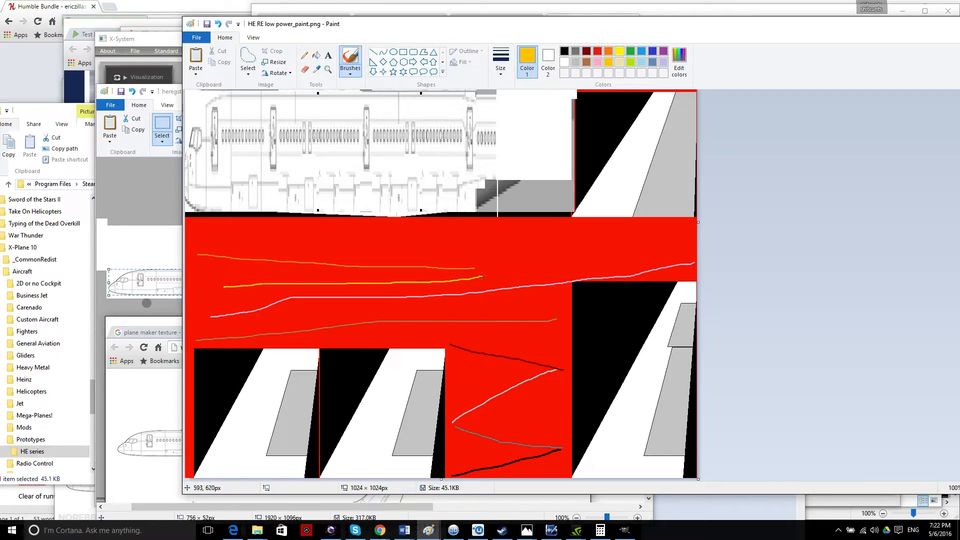
left_click(619, 51)
left_click_drag(687, 255, 496, 265)
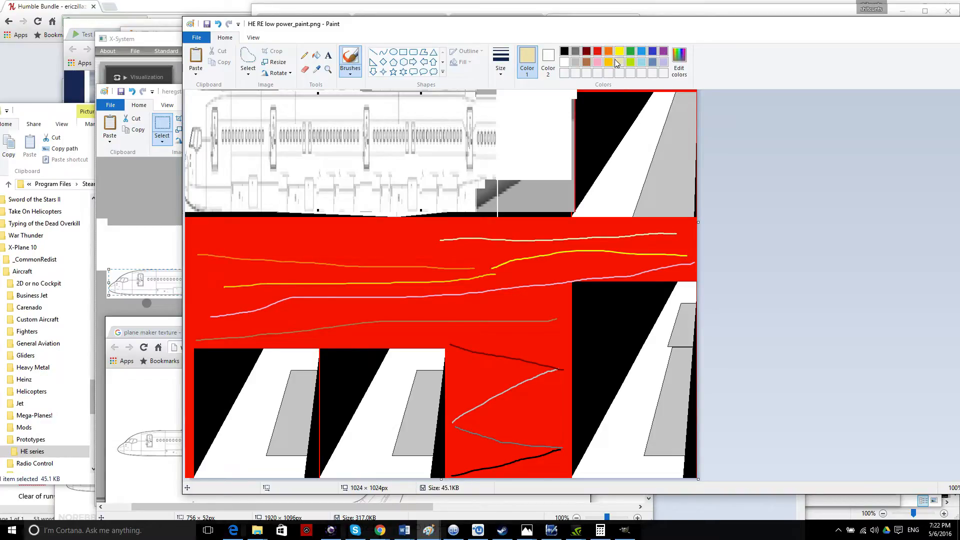
Pick yellow-green and move the Paint texture out of the way.
left_click(630, 52)
left_click(630, 62)
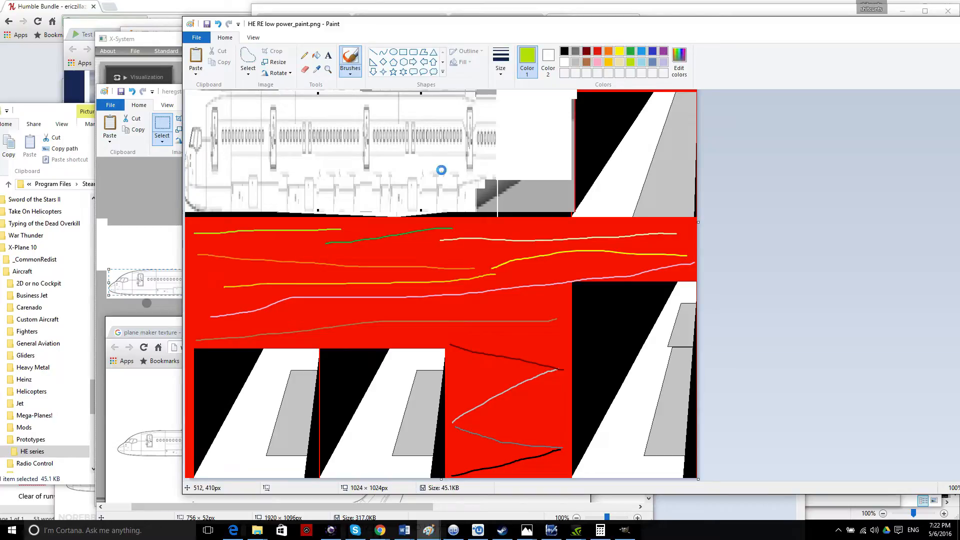
left_click_drag(423, 25, 634, 146)
Animate the gear and control surfaces in the preview and view the airliner from below and above.
left_click(389, 38)
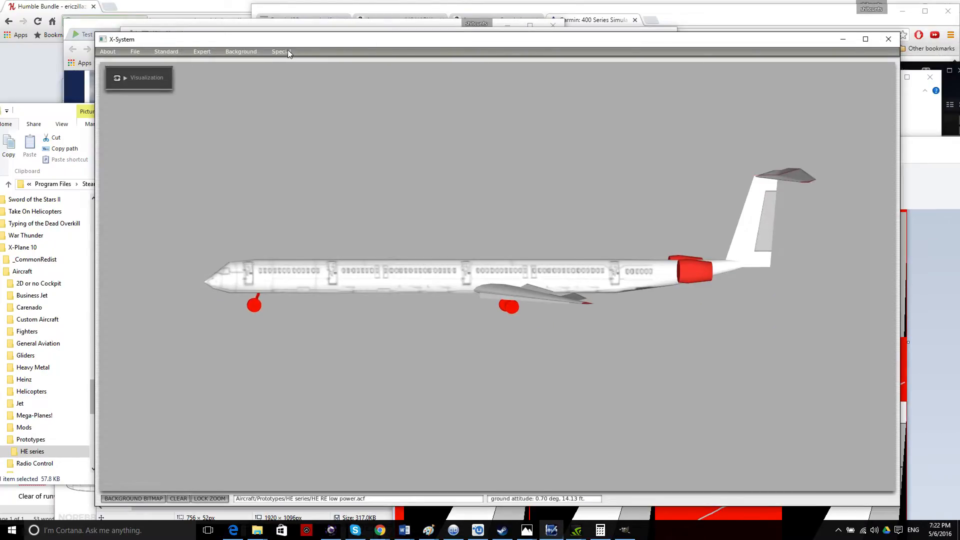
left_click(287, 52)
left_click(334, 146)
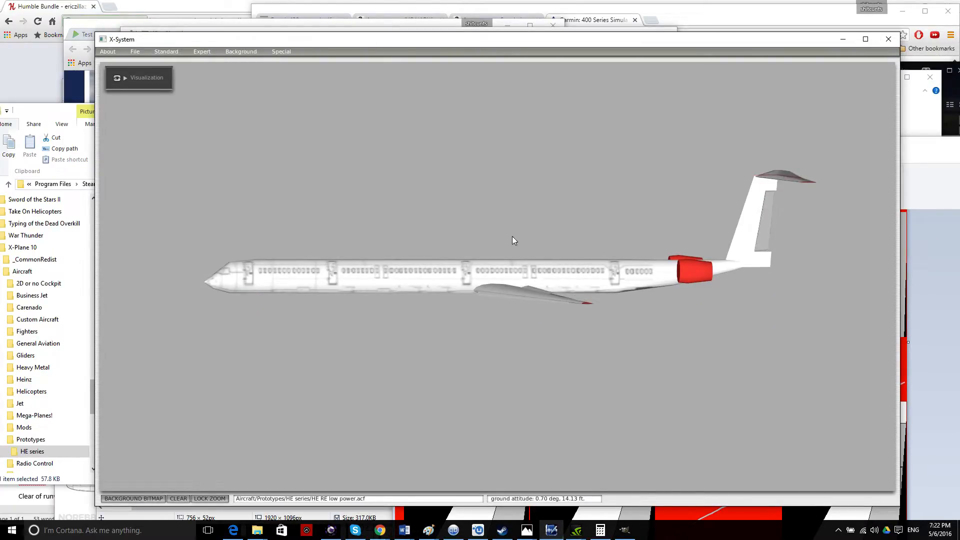
key("s")
key("d")
key("Right")
key("Up")
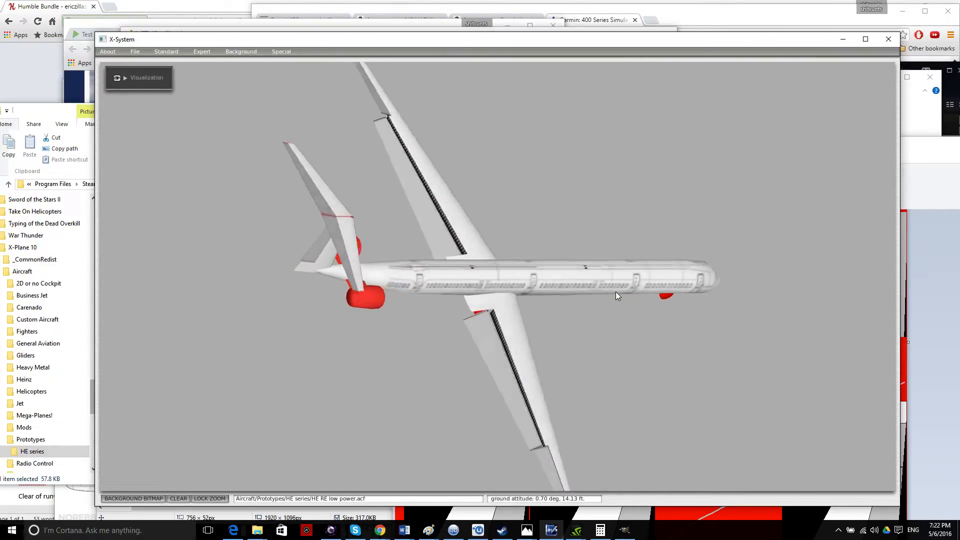
Review Engine Nacelles Top/Bottom and Front/Back views for both nacelles, then close the settings.
left_click(202, 52)
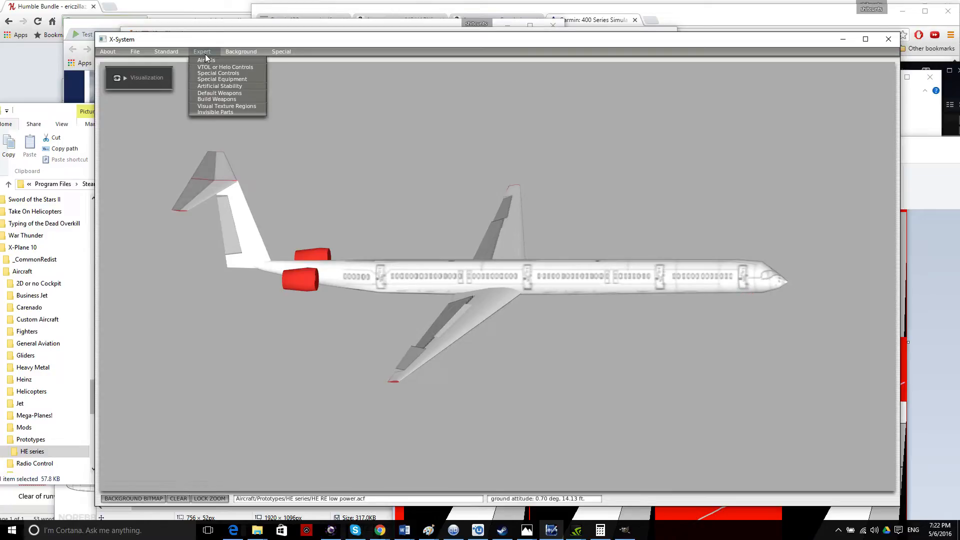
left_click(170, 52)
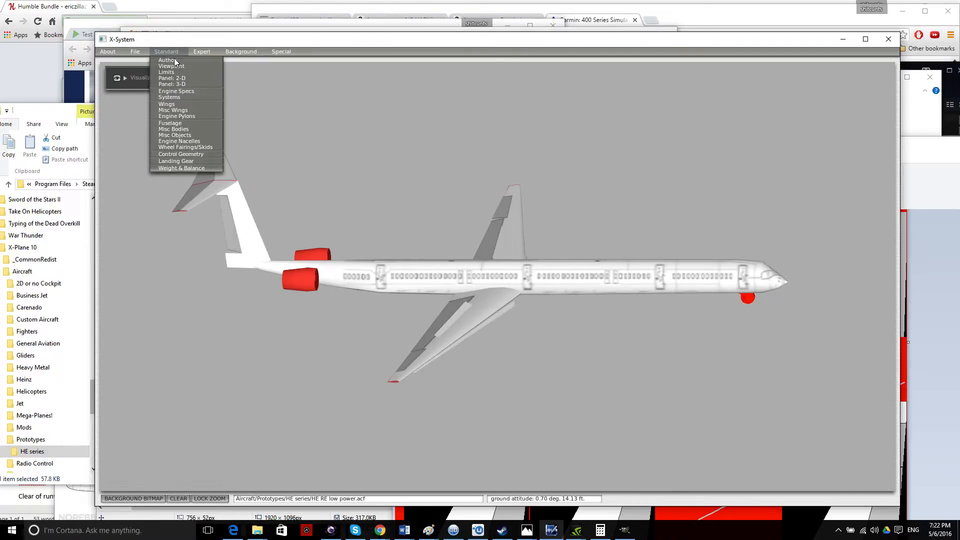
left_click(180, 141)
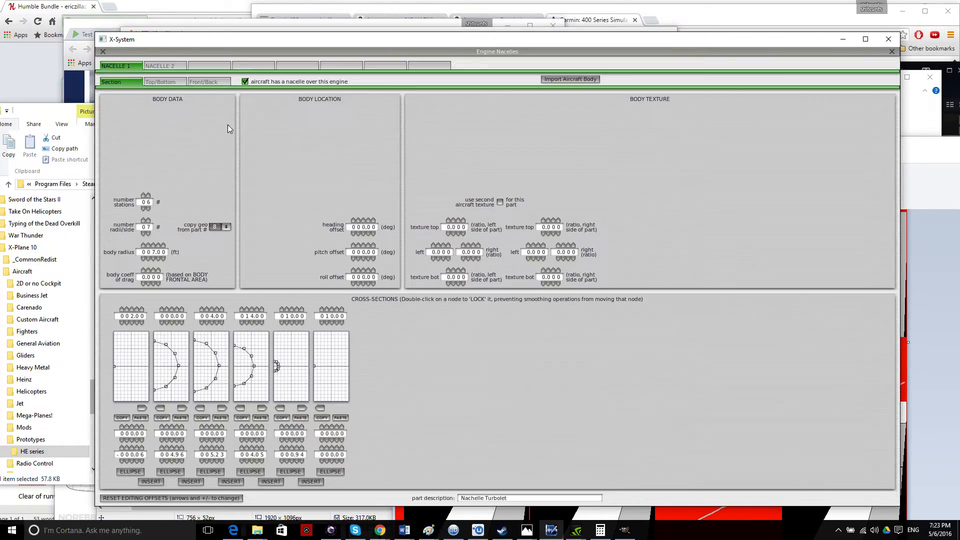
left_click(154, 85)
left_click(201, 84)
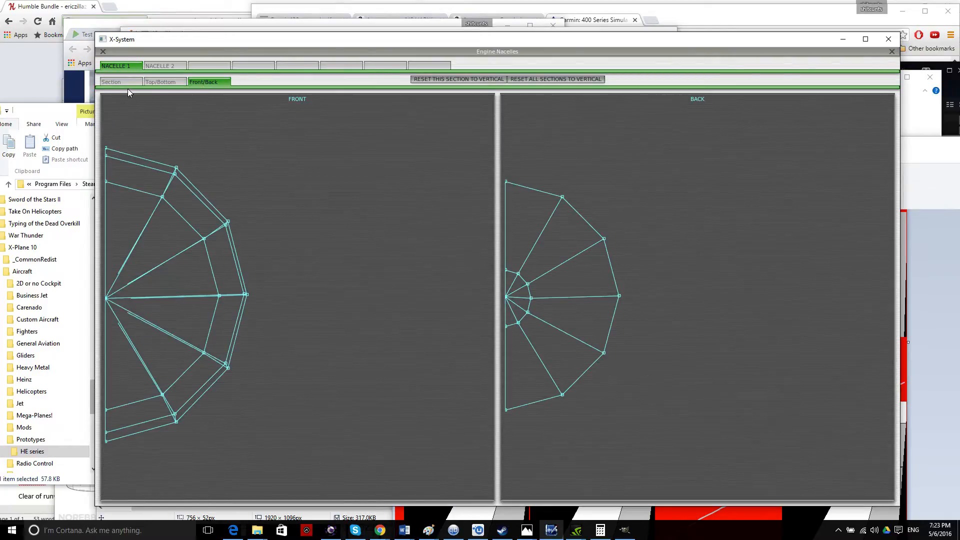
left_click(124, 84)
left_click(163, 67)
left_click(123, 67)
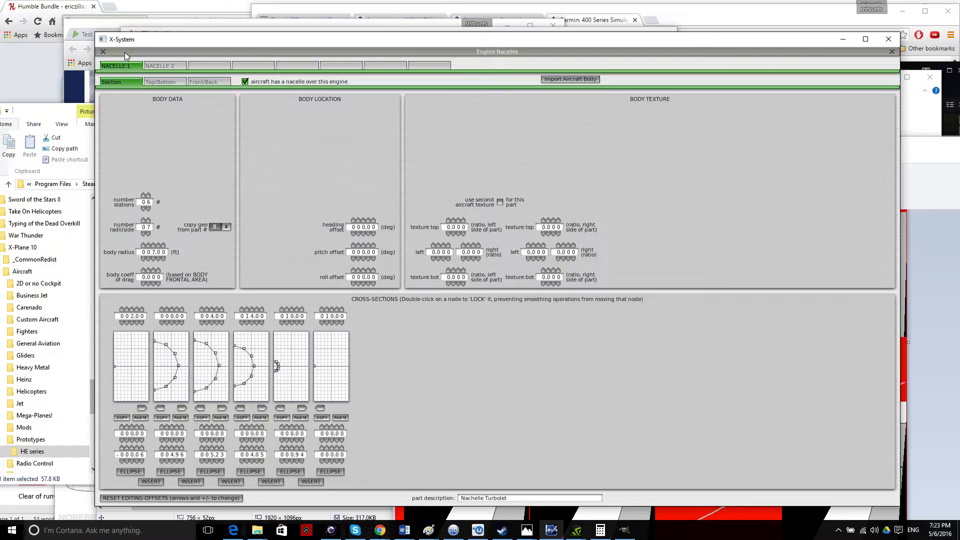
left_click(103, 52)
left_click(281, 51)
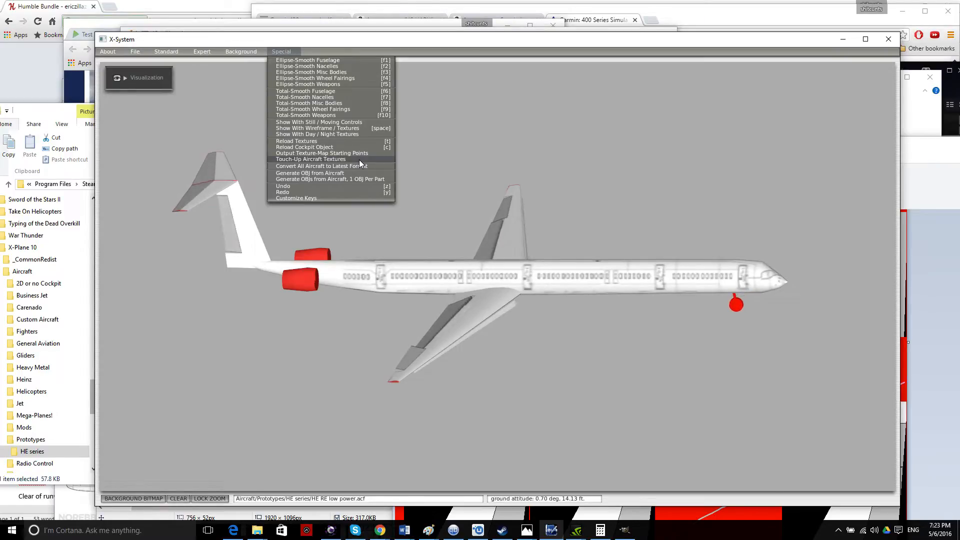
Run Touch-Up Aircraft Textures, accept the Understood notice, and rotate the model to check it.
left_click(360, 160)
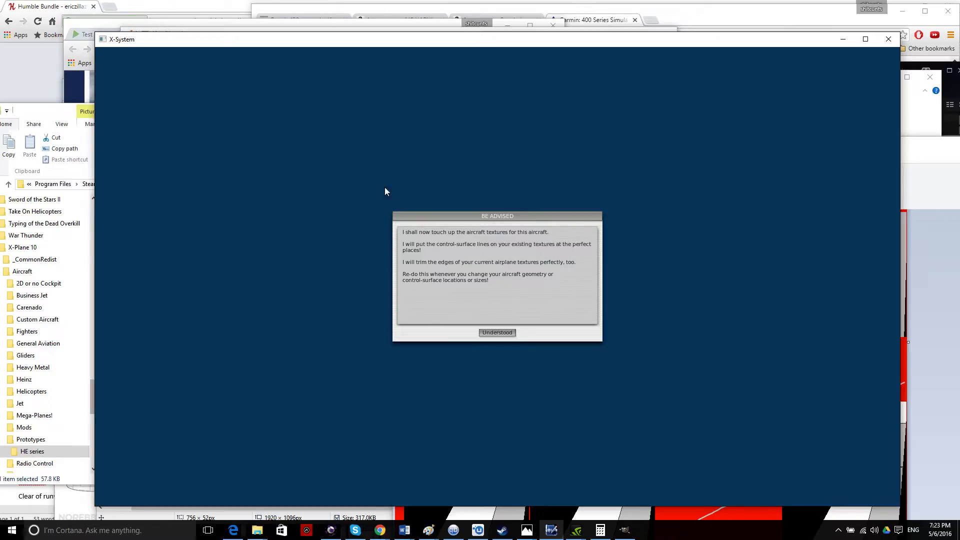
left_click(497, 333)
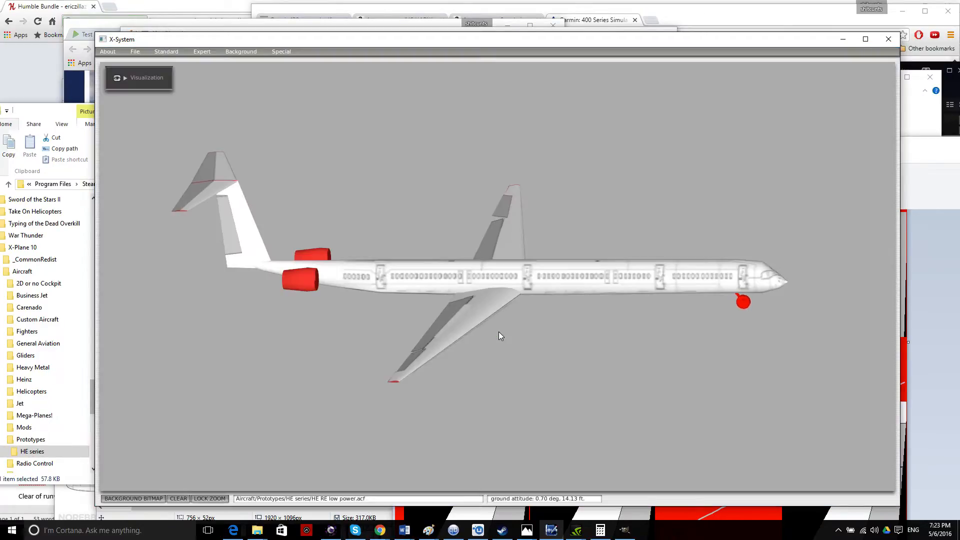
mouse_move(685, 368)
left_mouse_down()
mouse_move(752, 366)
mouse_move(839, 300)
left_mouse_up()
Move the Paint texture left, close it, and bring up the open File Explorer folder windows.
left_click(949, 324)
left_click_drag(861, 149, 525, 123)
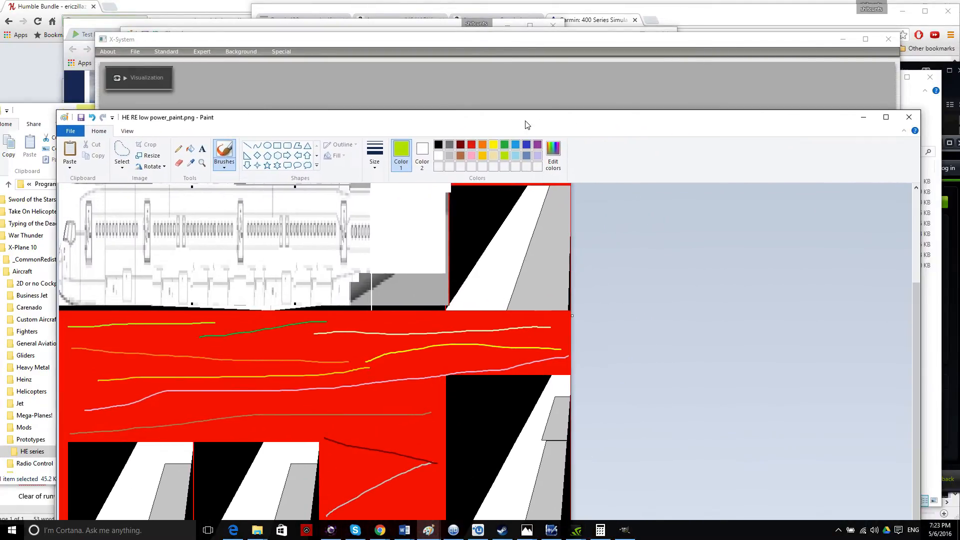
left_click(908, 118)
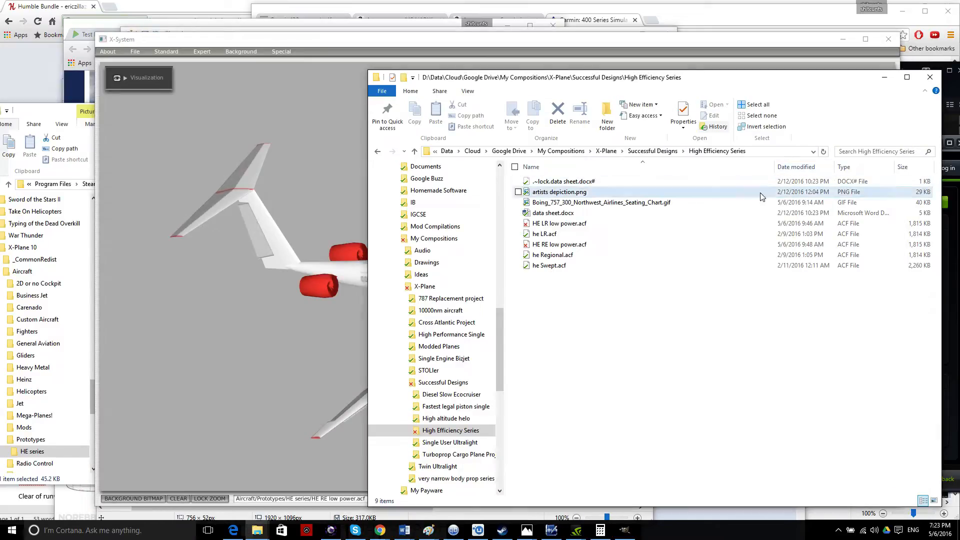
left_click(259, 532)
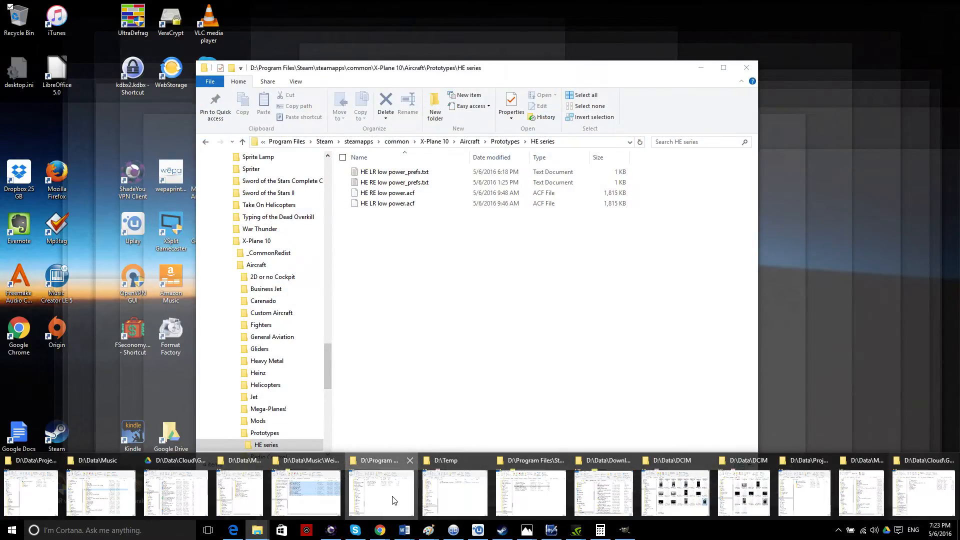
Preview HE RE low power_paint2.png and HE RE low power_paint.png in Photos, zooming into the texture.
left_click(393, 499)
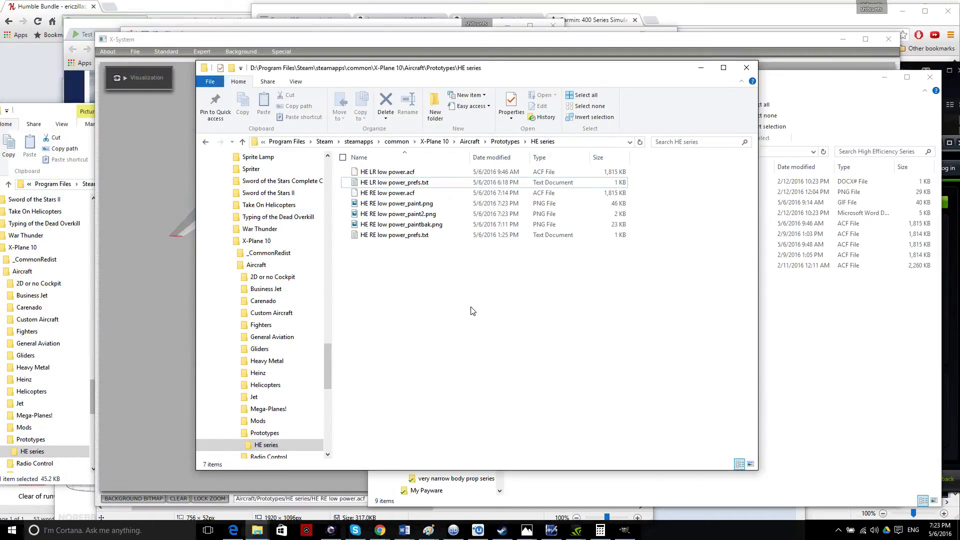
double_click(429, 215)
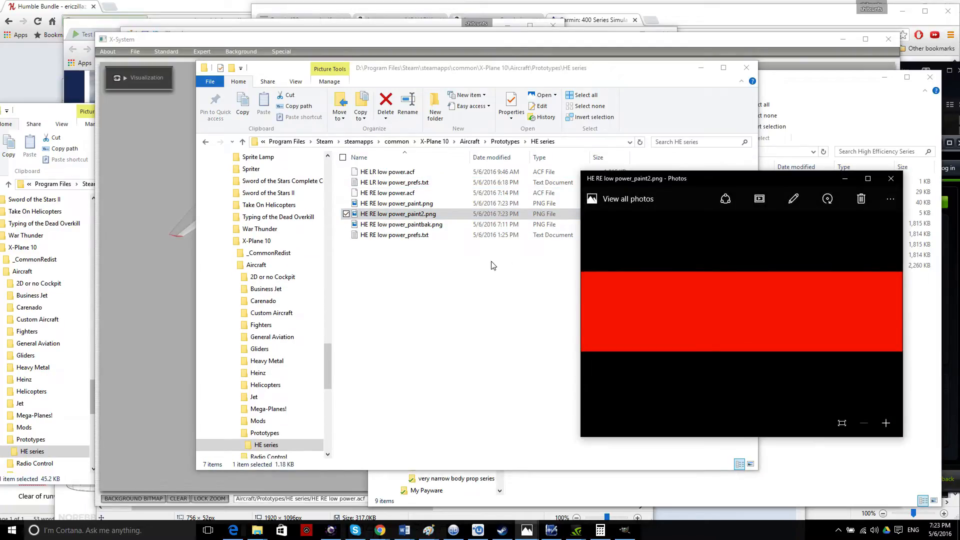
left_click(891, 178)
left_click(425, 205)
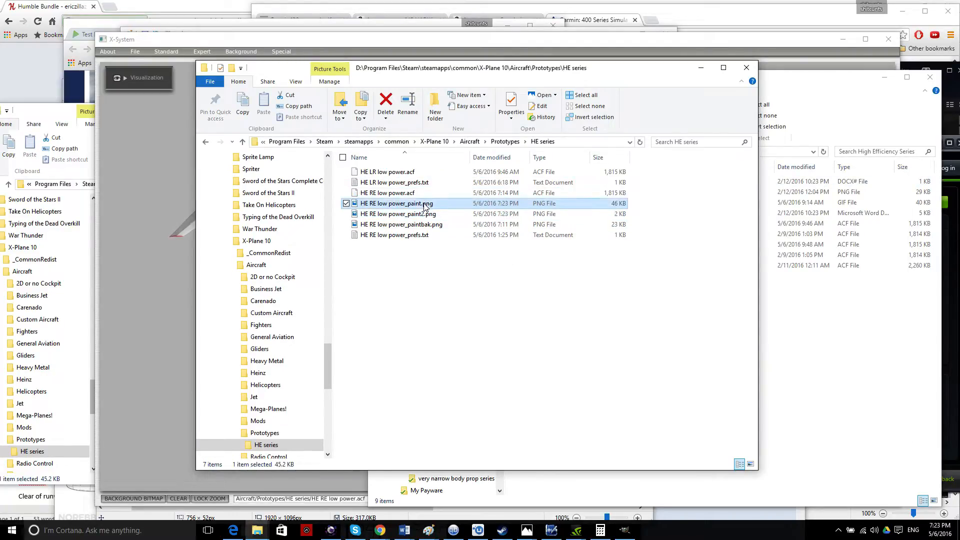
double_click(424, 206)
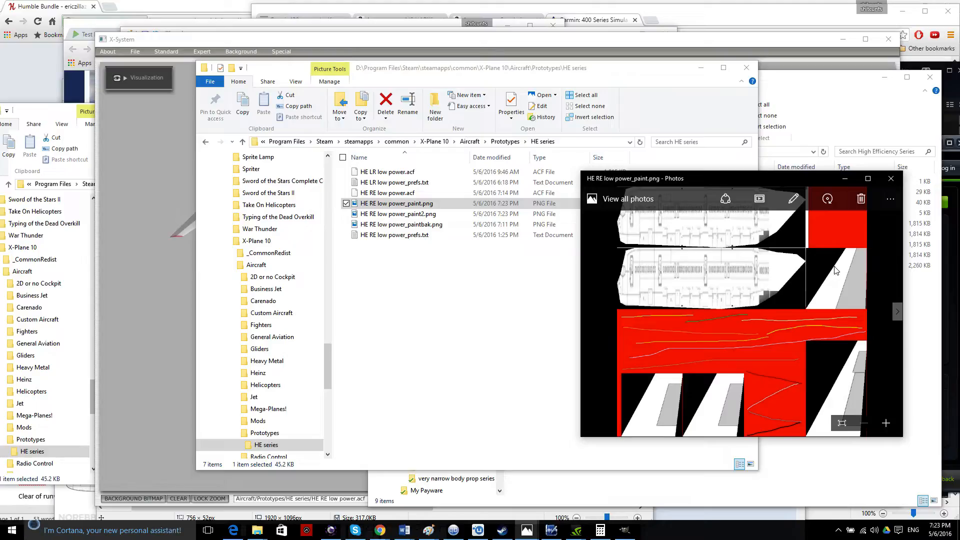
left_click(886, 425)
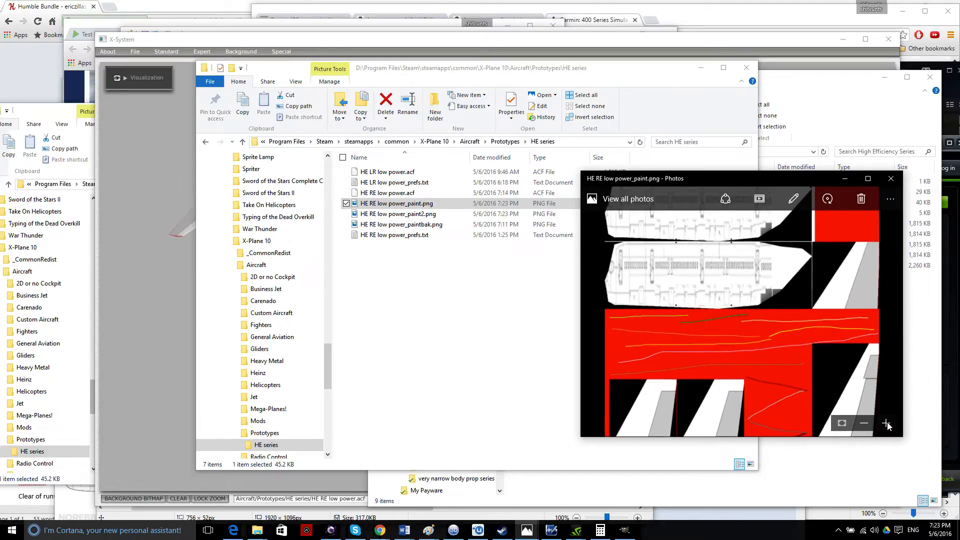
left_click(886, 425)
left_click(885, 425)
left_click(893, 180)
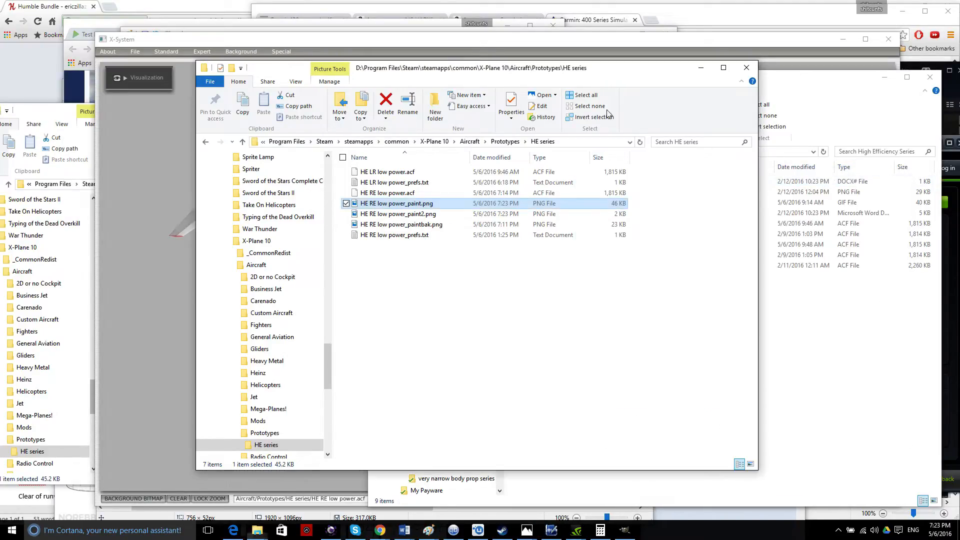
Open HE RE low power_paint.png for editing in Paint.
left_click_drag(455, 70, 667, 186)
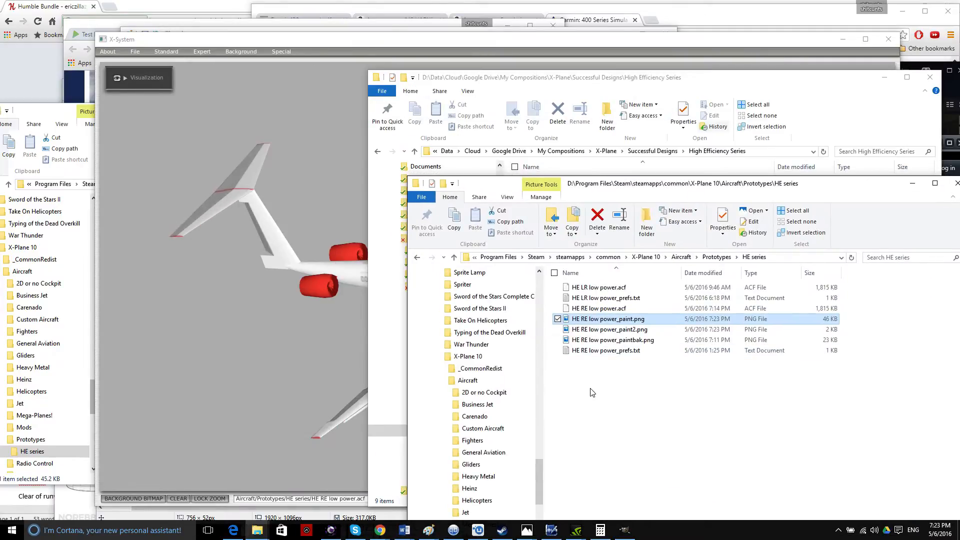
right_click(610, 319)
left_click(657, 93)
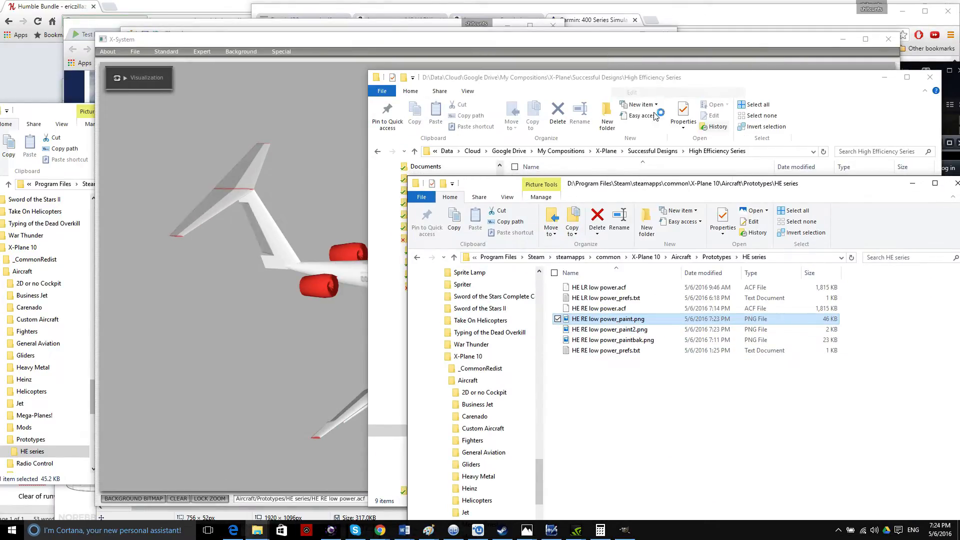
Move Paint aside and orbit the airliner in the 3D preview.
left_click_drag(427, 45, 605, 40)
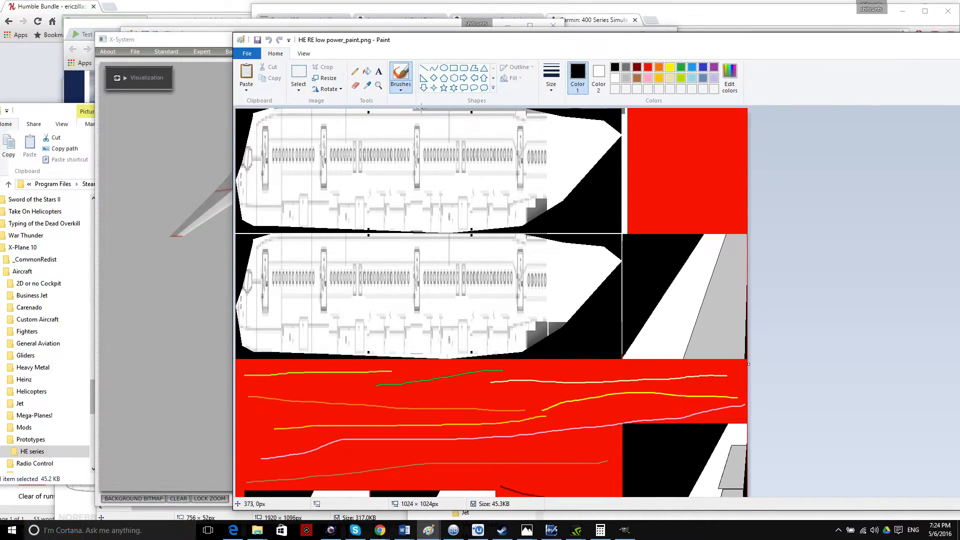
left_click_drag(372, 43, 658, 88)
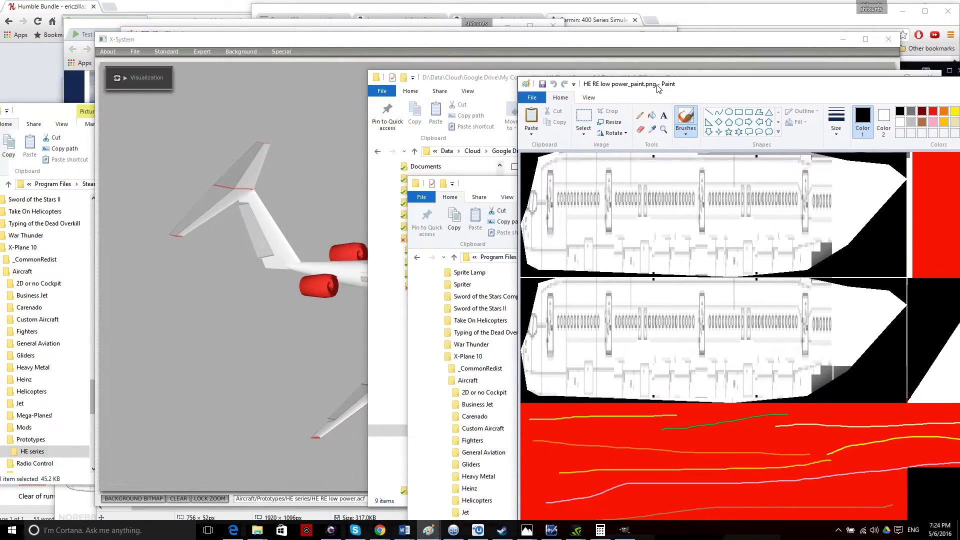
left_click(246, 169)
left_click_drag(440, 224, 731, 186)
Erase the thin top strips of the upper and lower fuselage images to white.
left_click(924, 96)
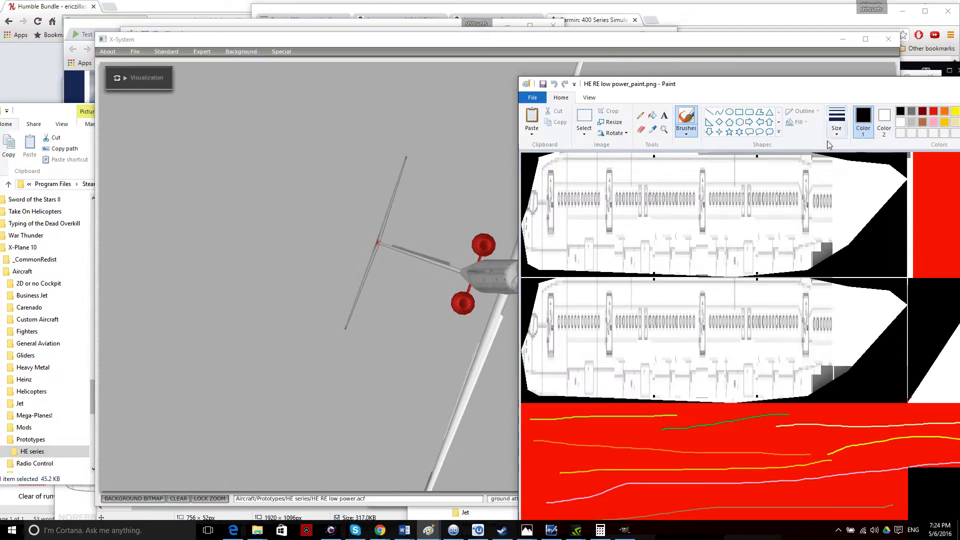
left_click(584, 118)
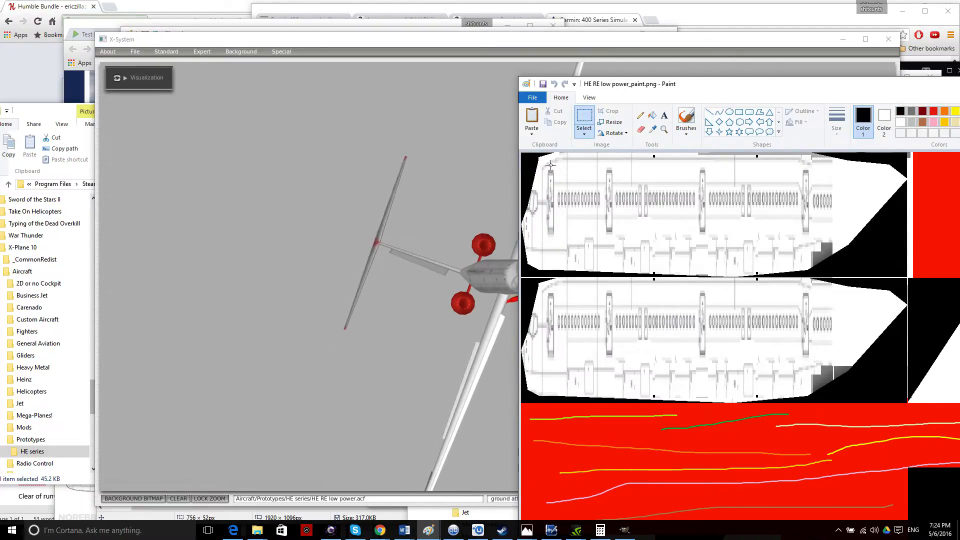
left_click_drag(556, 164, 812, 153)
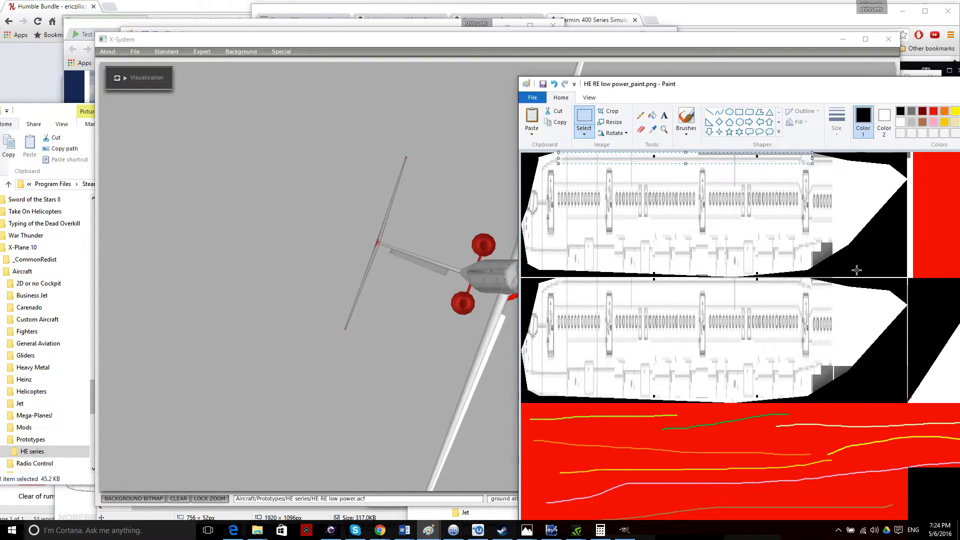
key("Delete")
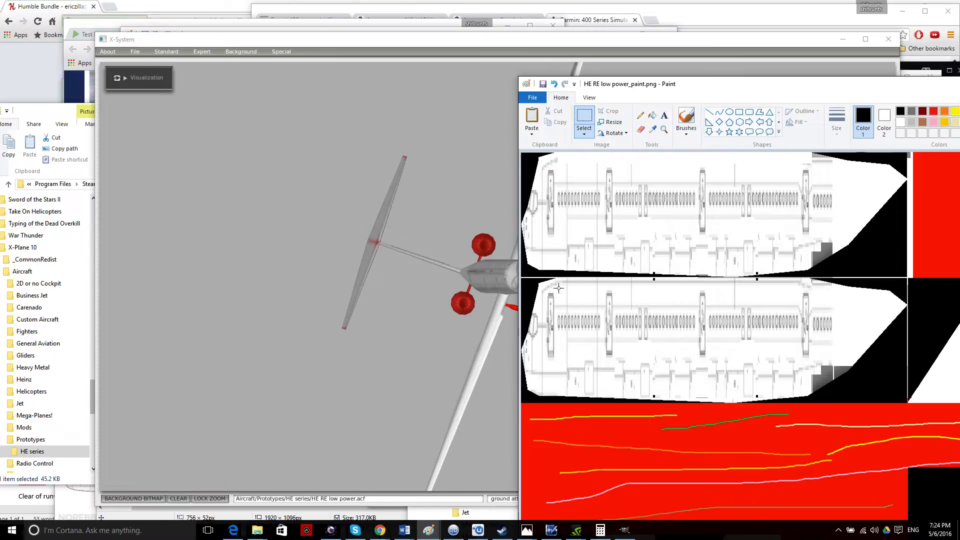
left_click_drag(558, 288, 812, 279)
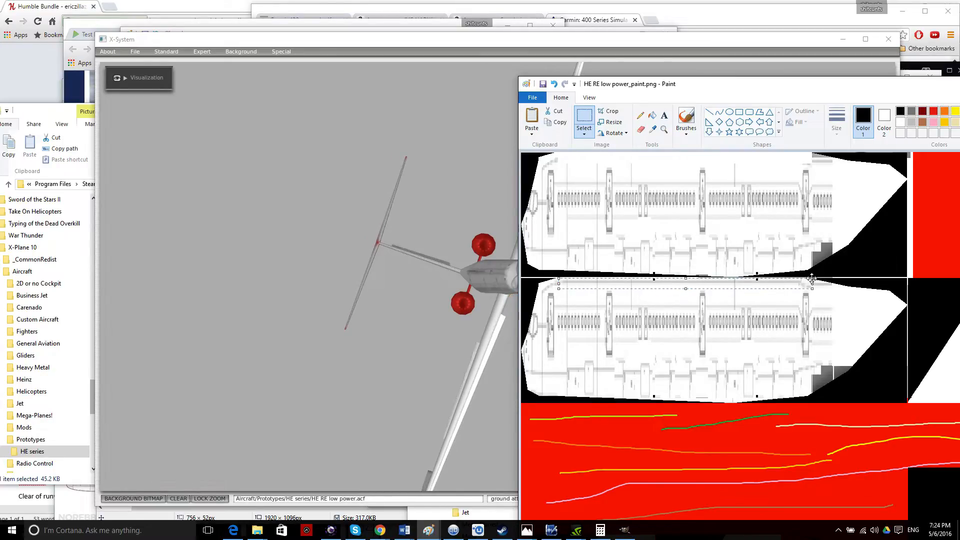
key("Delete")
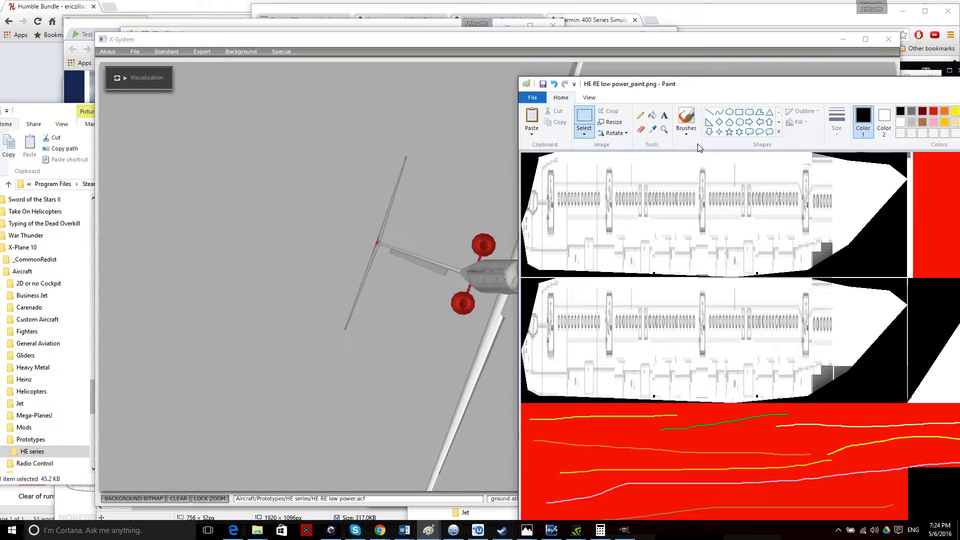
left_click(410, 151)
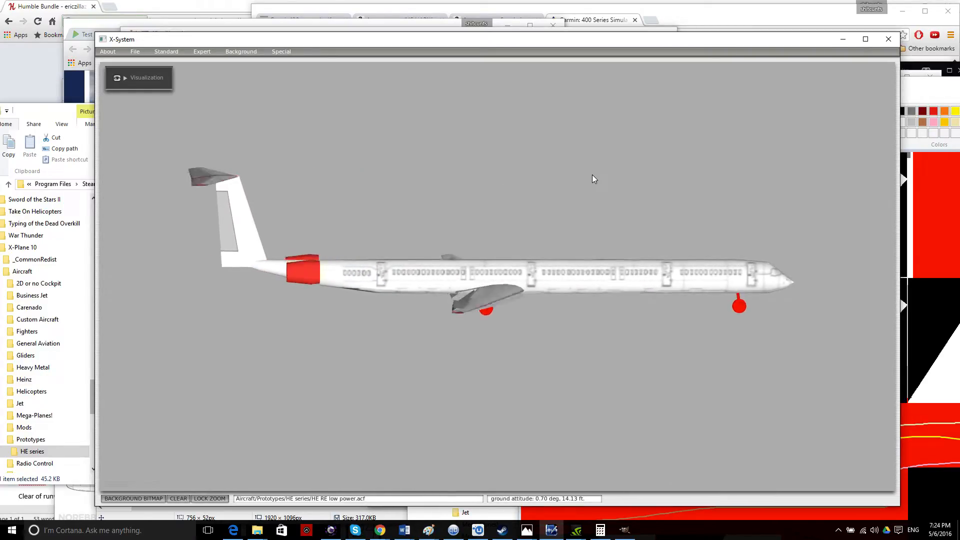
mouse_move(929, 90)
left_mouse_down()
mouse_move(720, 73)
mouse_move(595, 47)
mouse_move(576, 23)
left_mouse_up()
scroll(664, 201, "down", 3)
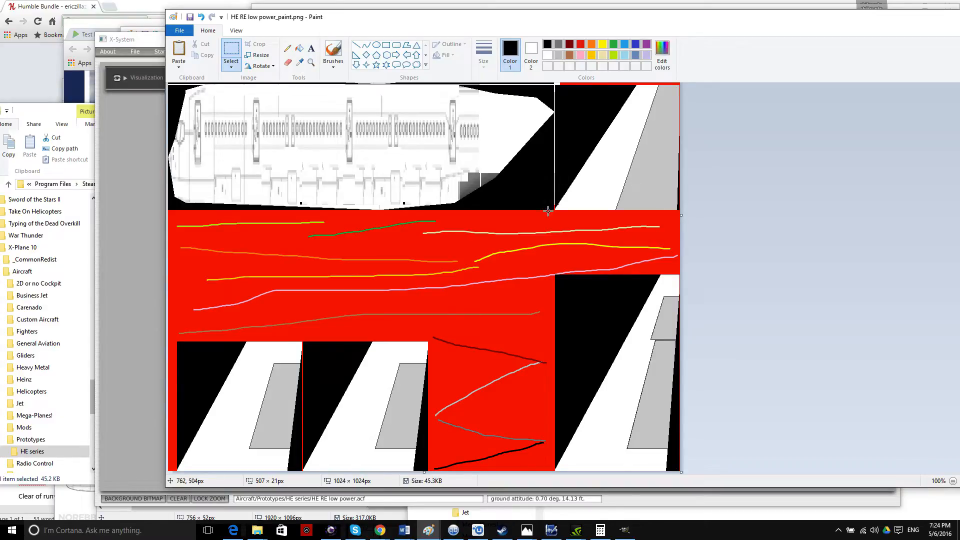
scroll(540, 205, "up", 3)
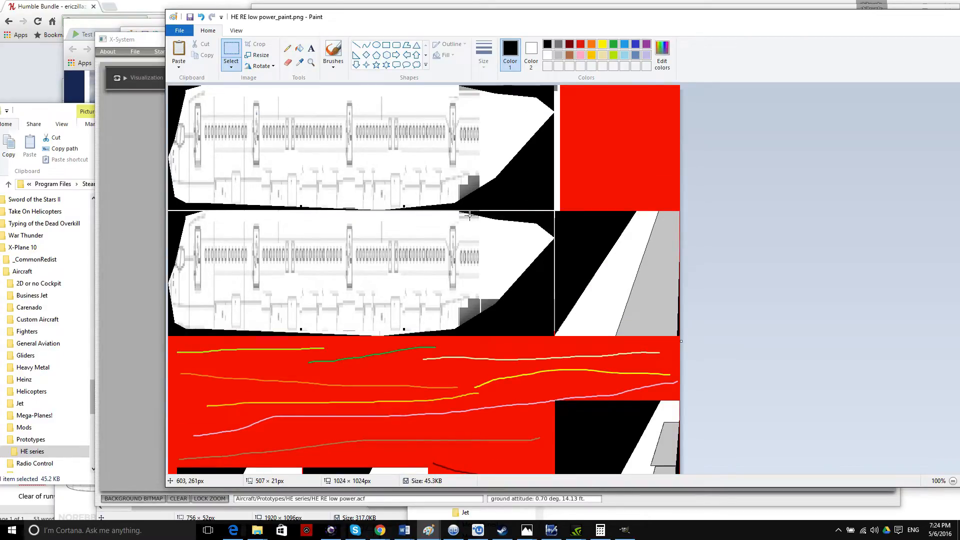
mouse_move(369, 18)
left_mouse_down()
mouse_move(487, 262)
mouse_move(502, 316)
left_mouse_up()
mouse_move(442, 43)
left_mouse_down()
mouse_move(478, 278)
mouse_move(434, 321)
left_mouse_up()
Delete the backup file HE RE low power_paintbak.png from the HE series folder.
left_click_drag(707, 195, 575, 126)
left_click(510, 272)
right_click(510, 272)
left_click(545, 235)
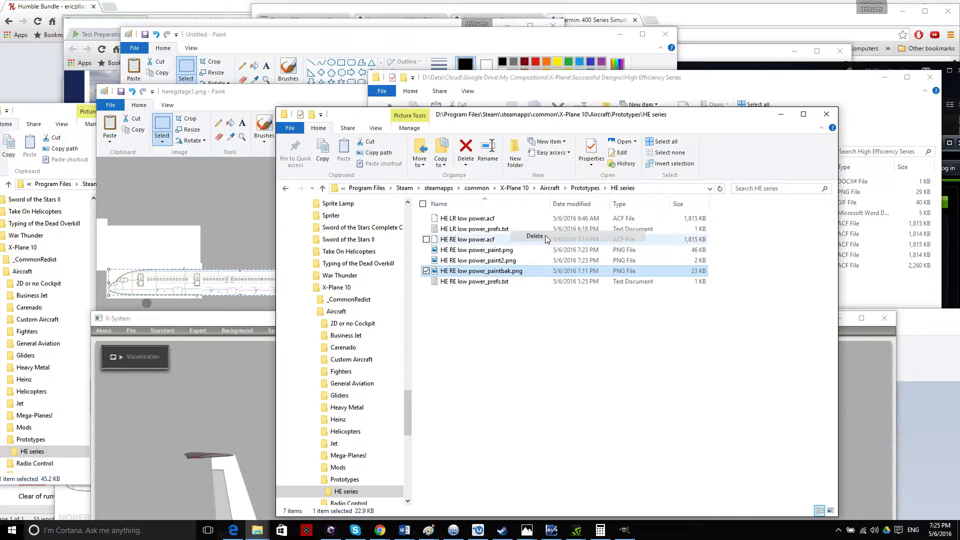
Copy HE RE low power_paint.png into the Prototypes folder.
right_click(489, 253)
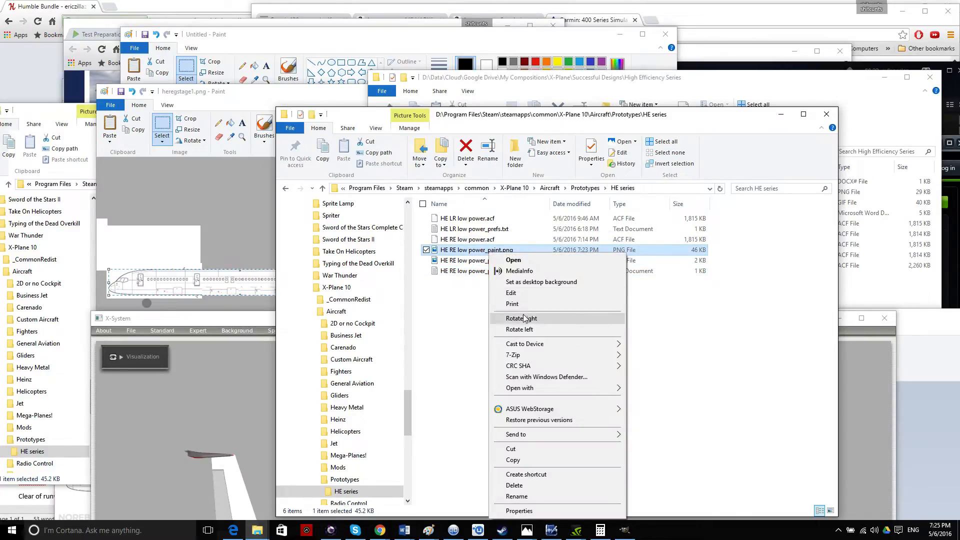
left_click(521, 460)
left_click(585, 188)
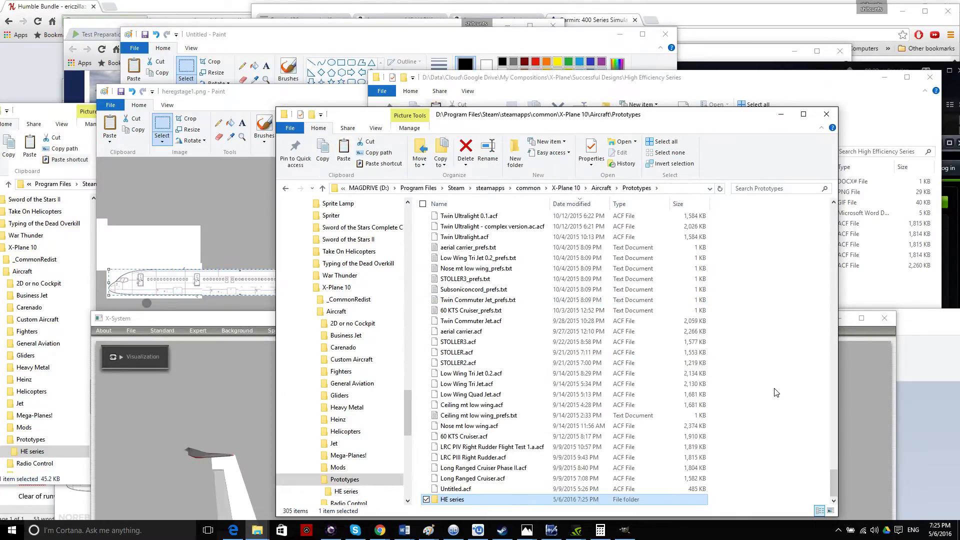
right_click(775, 388)
left_click(815, 315)
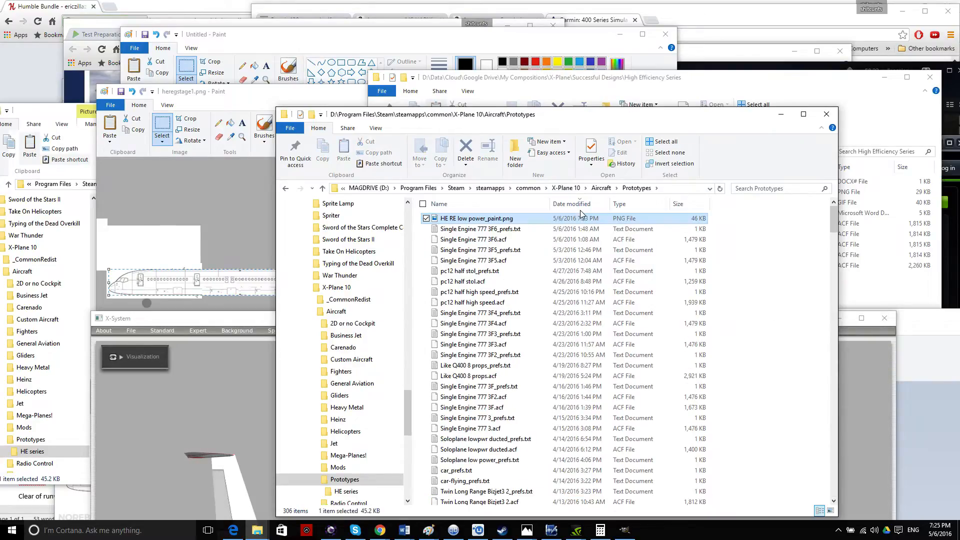
Rename the pasted copy to HE LR low power_paint.png.
right_click(505, 224)
left_click(476, 219)
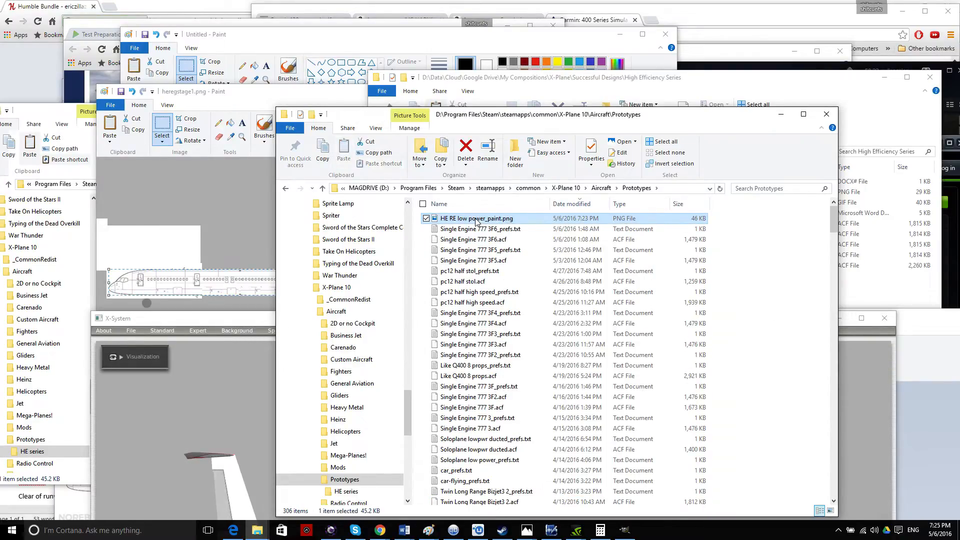
left_click(453, 219)
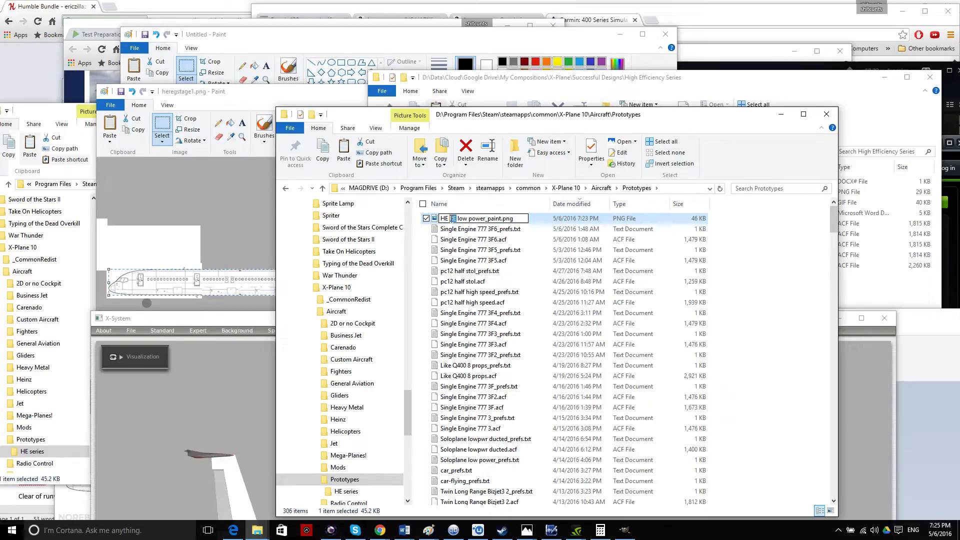
type("LR")
key("Return")
Move HE LR low power_paint.png from Prototypes into the HE series folder.
right_click(481, 221)
left_click(563, 416)
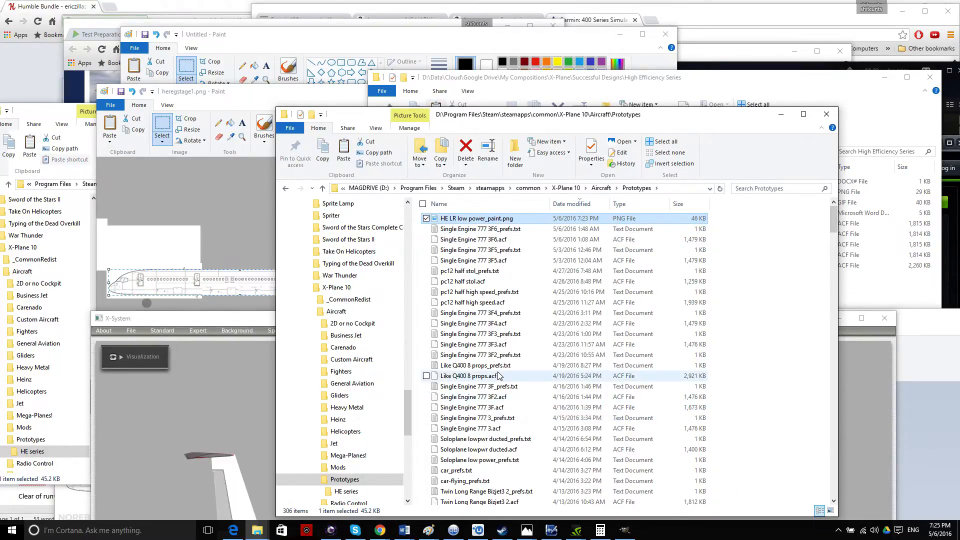
scroll(583, 287, "down", 1)
scroll(582, 288, "down", 5)
left_click(346, 491)
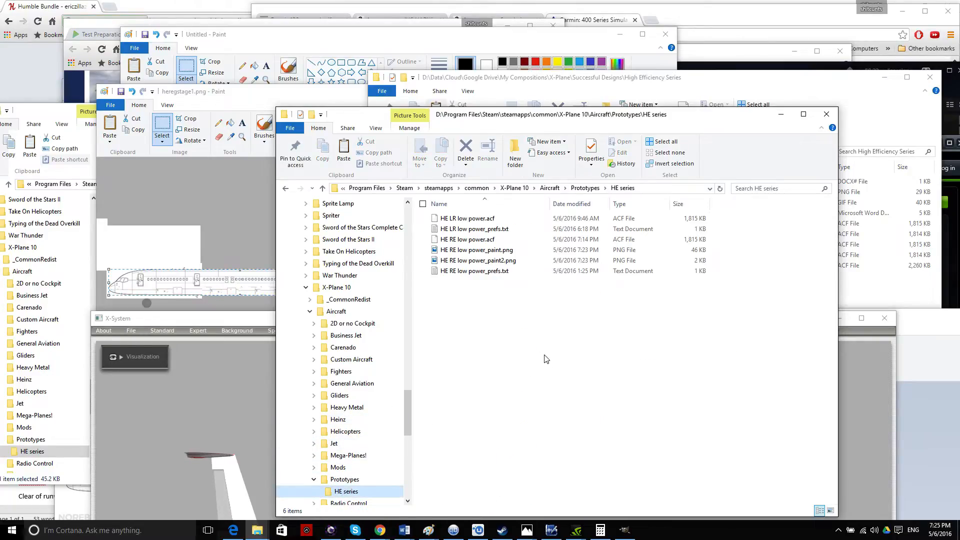
right_click(558, 368)
left_click(580, 433)
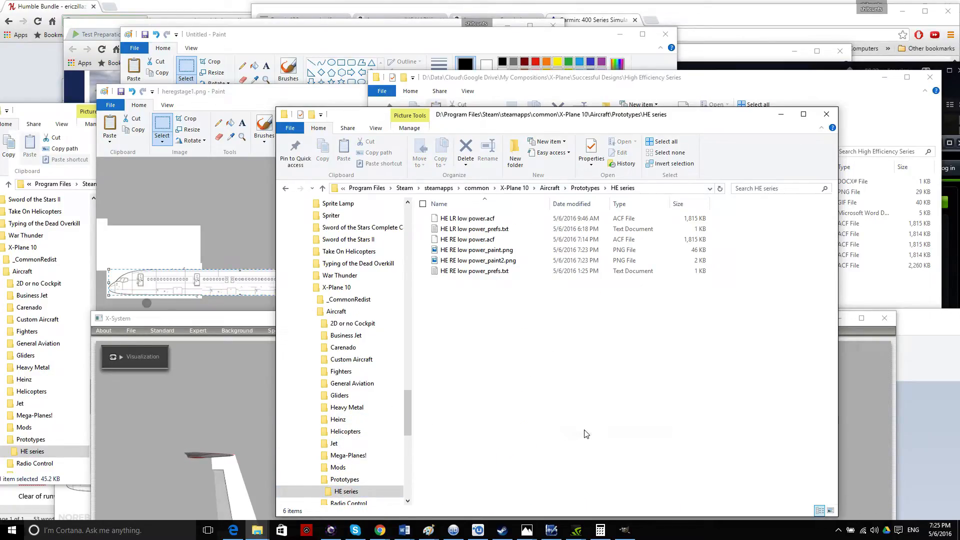
left_click(577, 381)
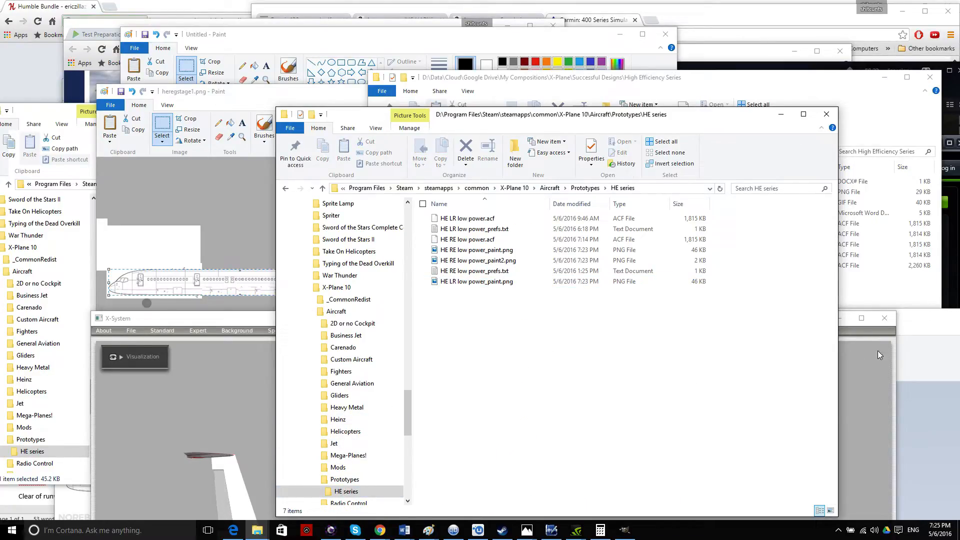
left_click(925, 325)
Check the red engines in X-System's 3D airliner preview, then go back to the HE RE texture.
mouse_move(449, 313)
left_mouse_down()
mouse_move(281, 133)
mouse_move(288, 51)
mouse_move(275, 49)
left_mouse_up()
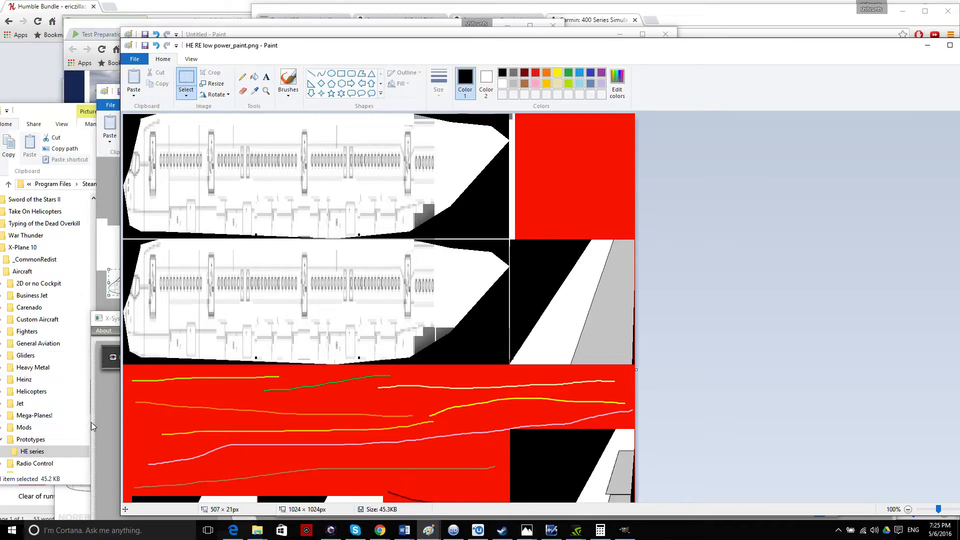
left_click(106, 402)
left_click_drag(280, 324, 170, 84)
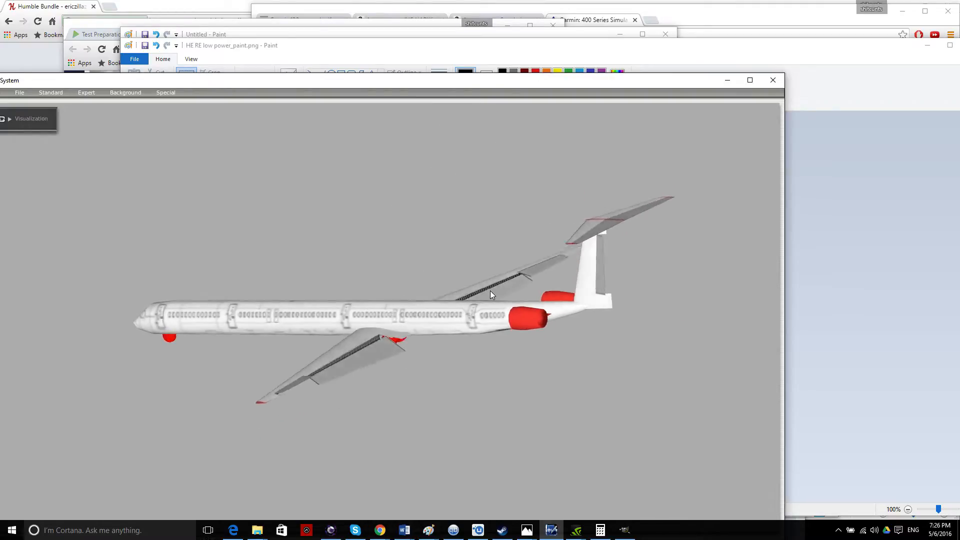
left_click(879, 323)
scroll(672, 313, "down", 3)
scroll(669, 313, "up", 3)
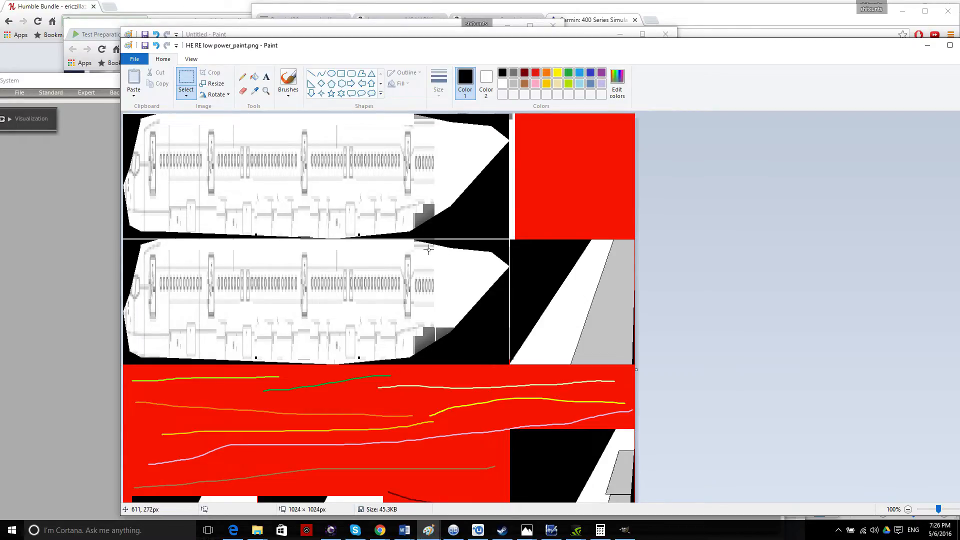
left_click(267, 78)
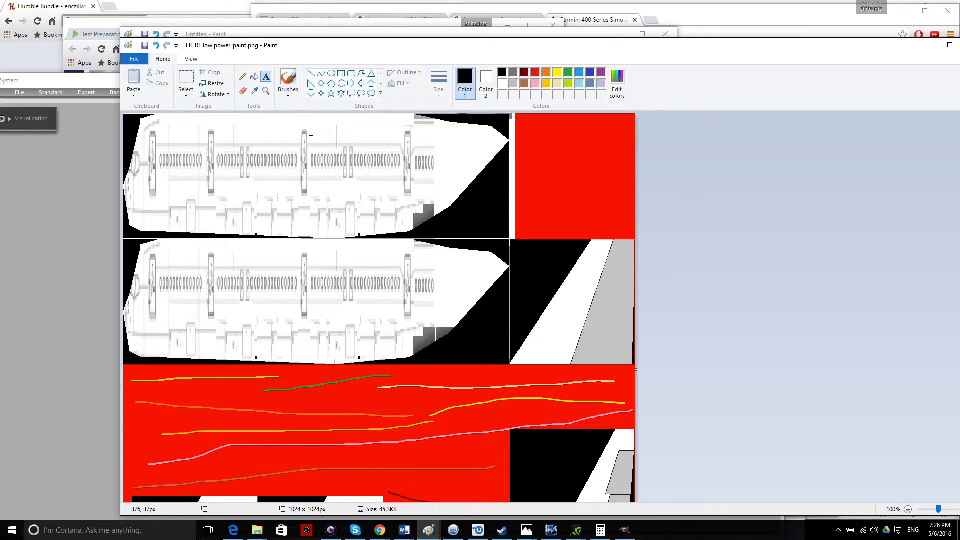
Start a text box on the heregstage1 canvas in Impact at size 20.
mouse_move(429, 530)
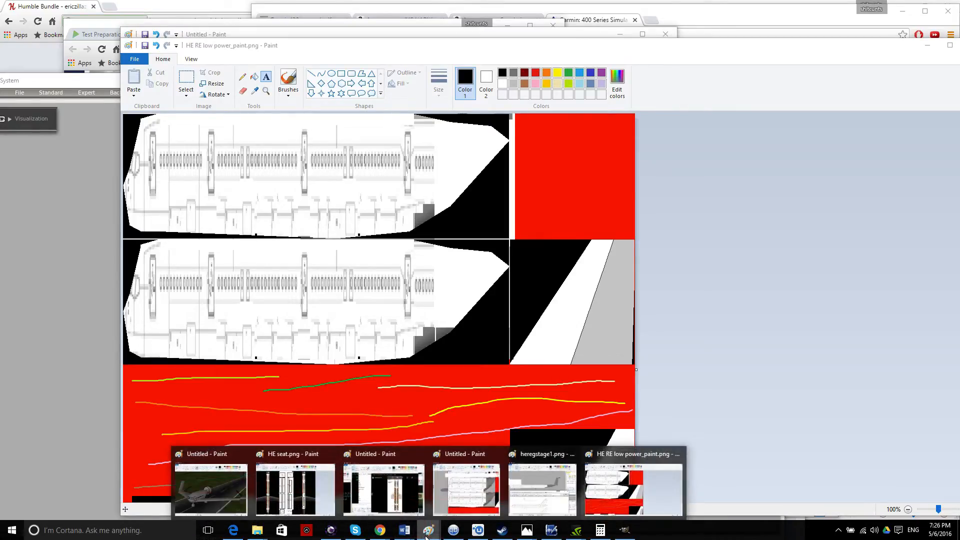
left_click(558, 504)
mouse_move(364, 92)
left_mouse_down()
mouse_move(755, 123)
mouse_move(668, 78)
left_mouse_up()
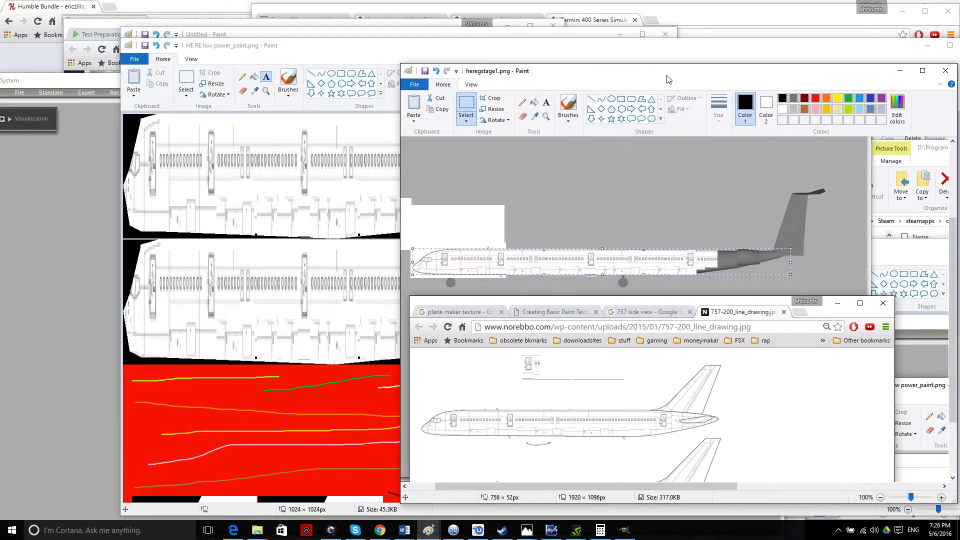
left_click(547, 102)
left_click(749, 383)
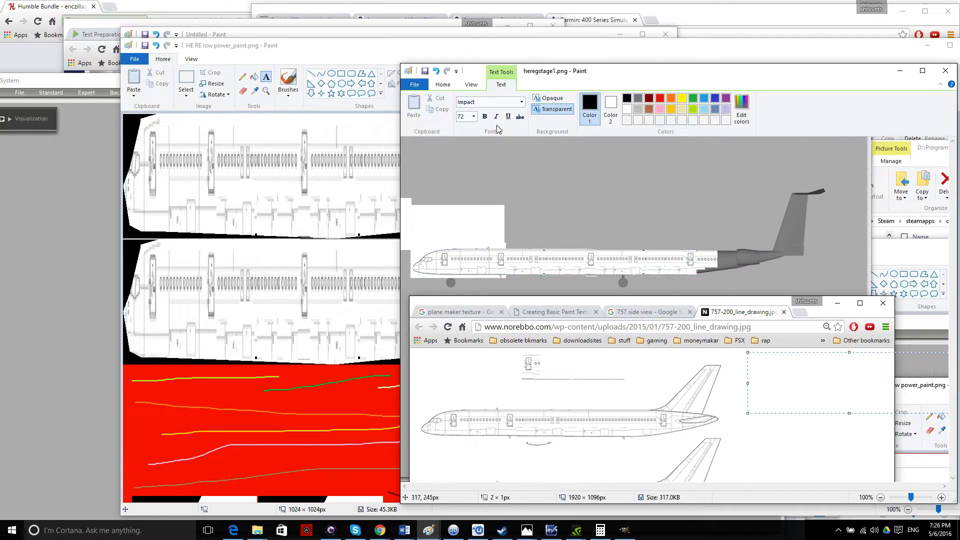
left_click(473, 116)
left_click(465, 146)
left_click(473, 117)
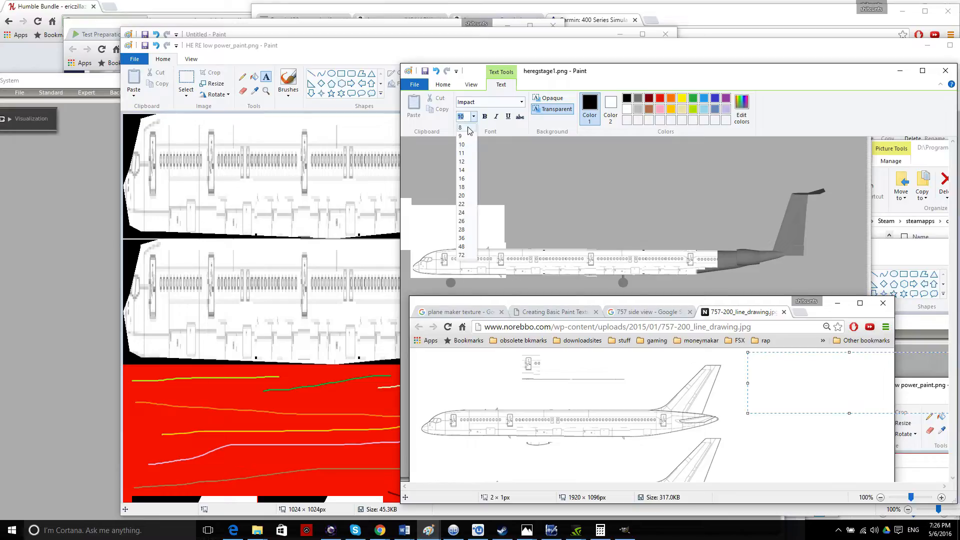
left_click(464, 195)
Type the title 'High Efficiency Regional' and commit it to the image.
mouse_move(637, 73)
left_mouse_down()
mouse_move(633, 92)
mouse_move(430, 170)
mouse_move(348, 73)
left_mouse_up()
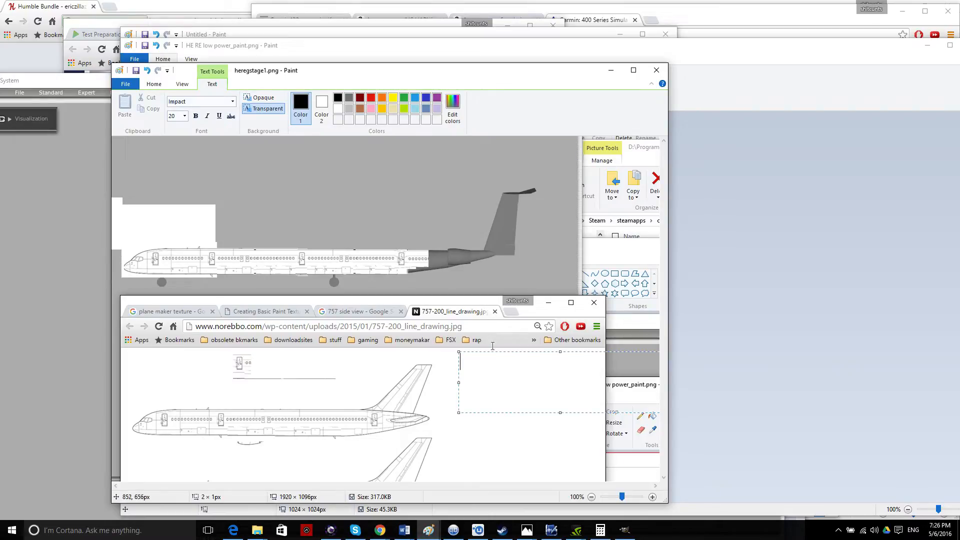
mouse_move(477, 78)
left_mouse_down()
mouse_move(244, 196)
mouse_move(248, 176)
mouse_move(326, 100)
mouse_move(171, 96)
mouse_move(248, 60)
mouse_move(266, 75)
mouse_move(181, 109)
mouse_move(112, 110)
mouse_move(80, 97)
mouse_move(392, 57)
mouse_move(538, 98)
left_mouse_up()
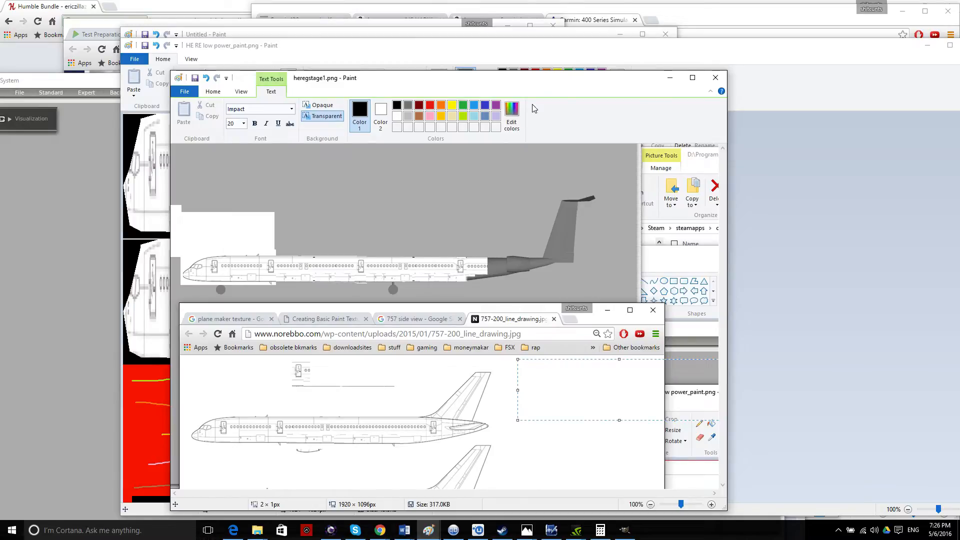
type("gh Efficiency")
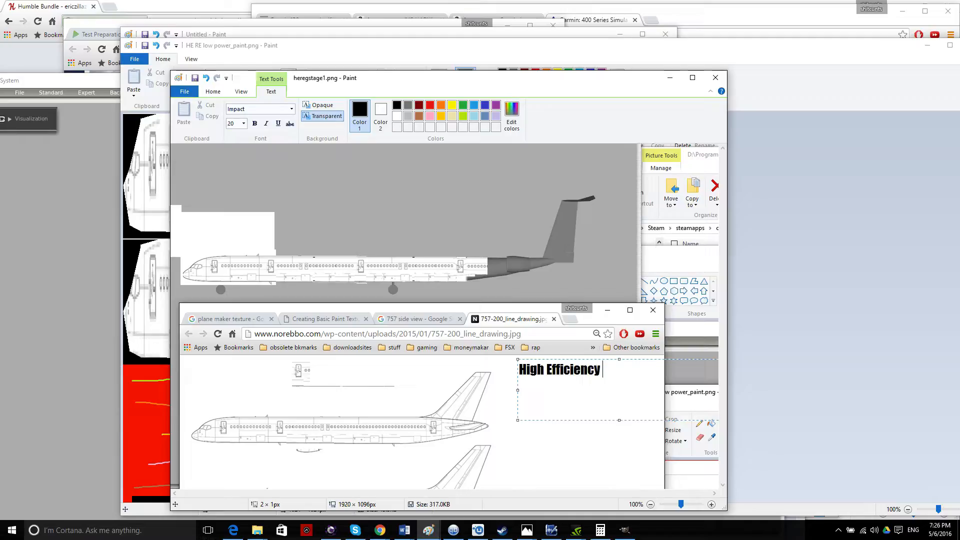
type(" Regional")
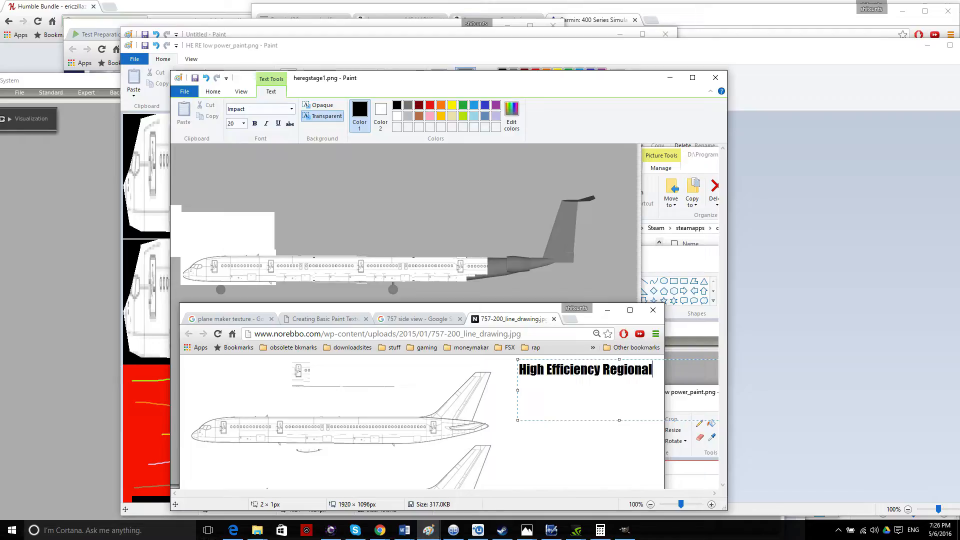
left_click(456, 336)
mouse_move(474, 83)
left_mouse_down()
mouse_move(743, 84)
mouse_move(779, 155)
mouse_move(643, 86)
mouse_move(658, 86)
left_mouse_up()
left_click_drag(583, 47, 533, 19)
scroll(545, 221, "down", 3)
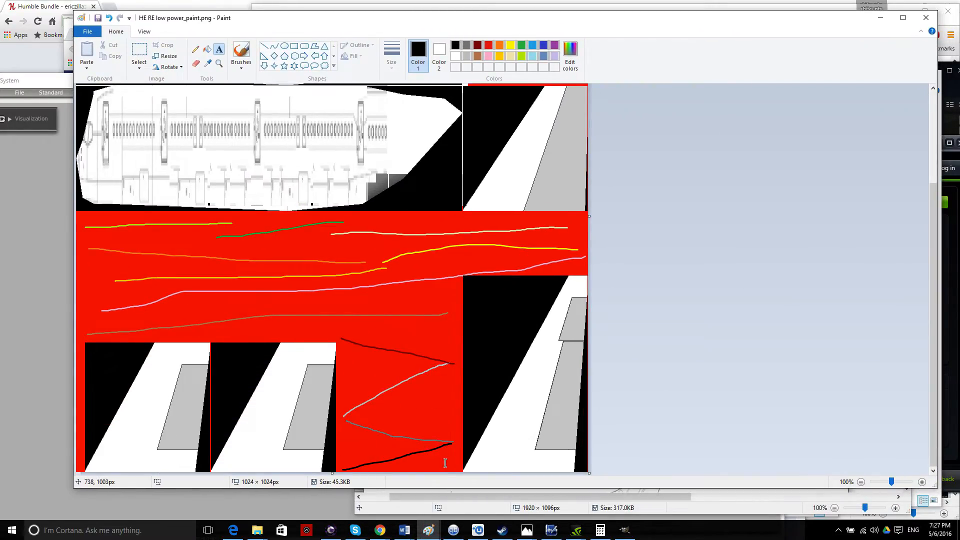
left_click(373, 511)
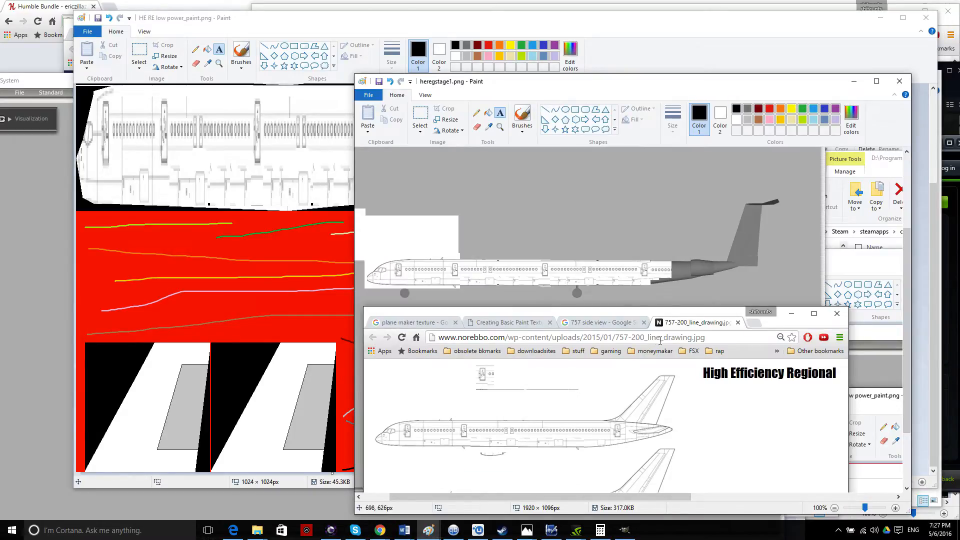
Select the full 'High Efficiency Regional' title with a rectangular selection.
mouse_move(615, 86)
left_mouse_down()
mouse_move(425, 107)
mouse_move(297, 92)
left_mouse_up()
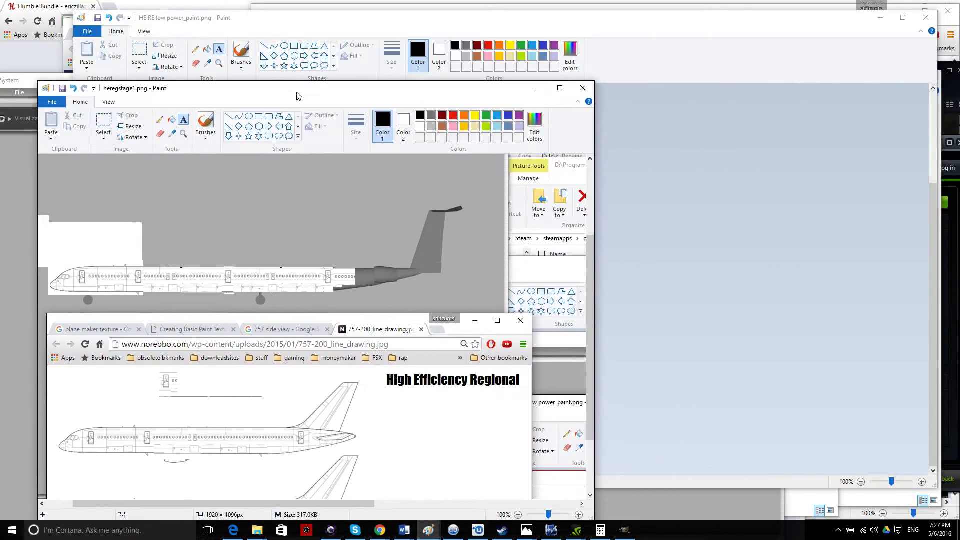
left_click(103, 123)
mouse_move(385, 370)
left_mouse_down()
mouse_move(481, 392)
mouse_move(522, 389)
left_mouse_up()
left_click(547, 426)
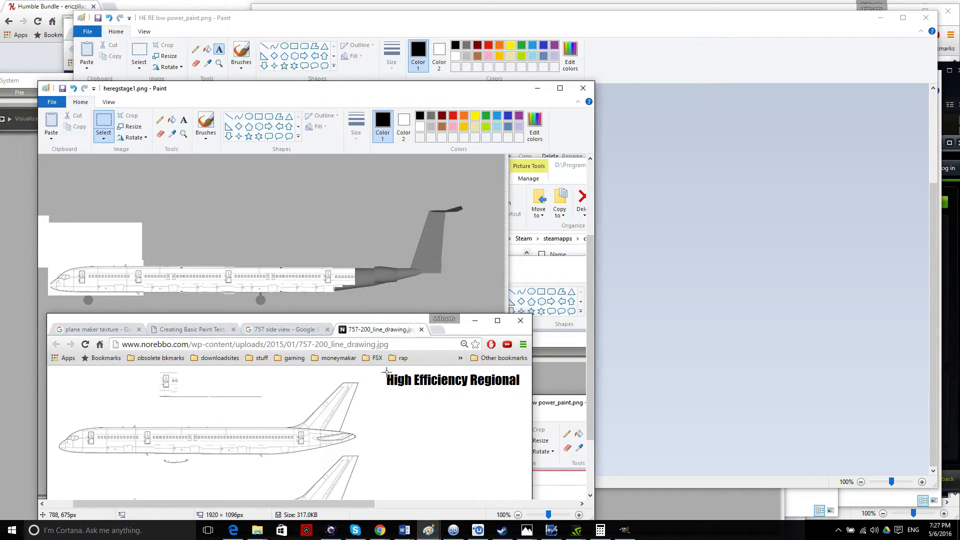
mouse_move(385, 371)
left_mouse_down()
mouse_move(504, 394)
mouse_move(520, 388)
mouse_move(413, 381)
left_mouse_up()
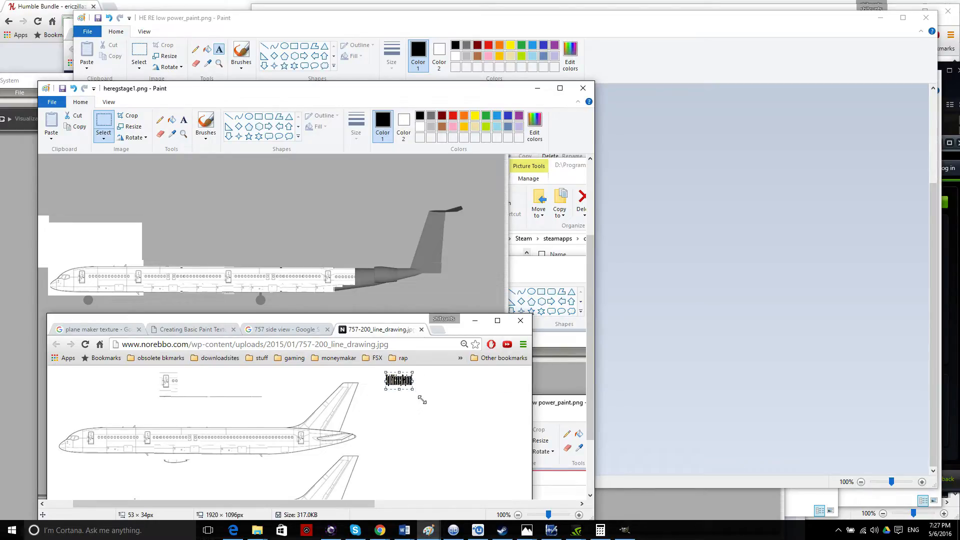
key("ctrl+z")
left_click_drag(383, 373, 522, 388)
Stretch the title to 70 px tall and squeeze it to about 96 px wide.
mouse_move(340, 88)
left_mouse_down()
mouse_move(717, 36)
mouse_move(680, 26)
left_mouse_up()
left_click_drag(795, 326, 795, 344)
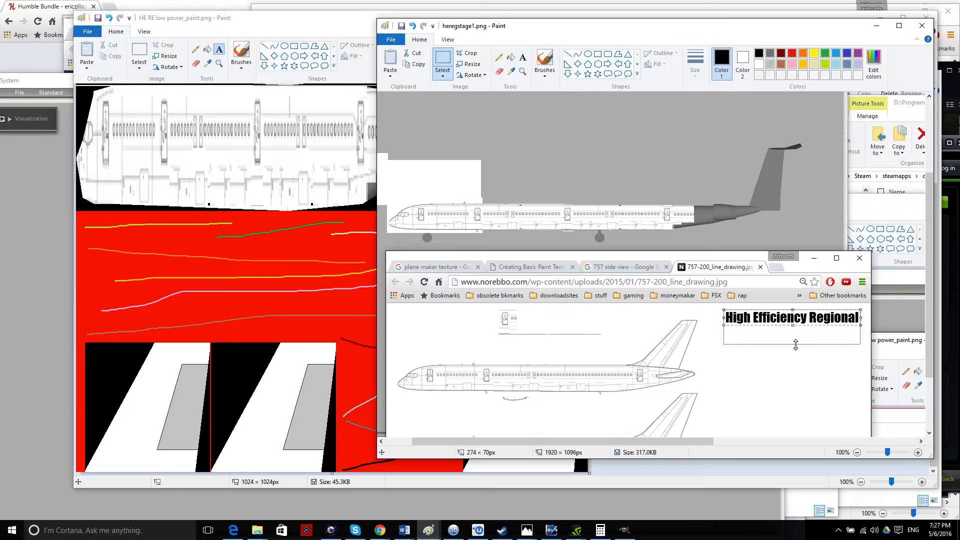
left_click_drag(795, 344, 796, 344)
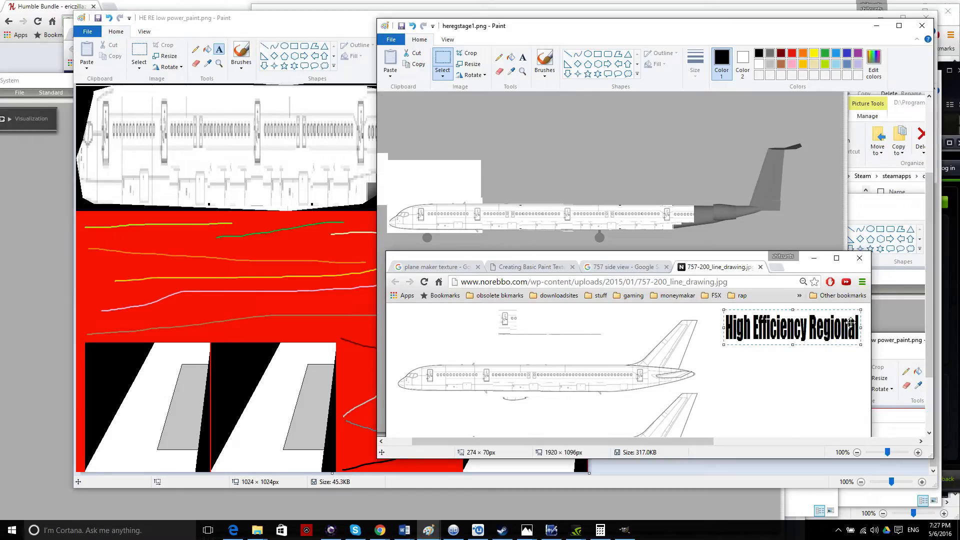
left_click_drag(861, 328, 772, 327)
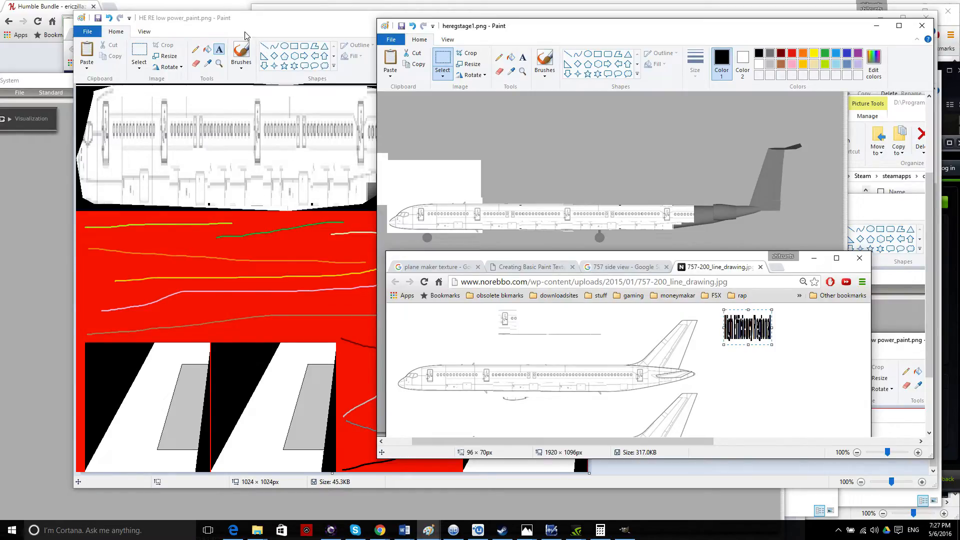
left_click(276, 19)
Paste the squeezed title into the HE RE texture with a transparent background.
left_click(173, 67)
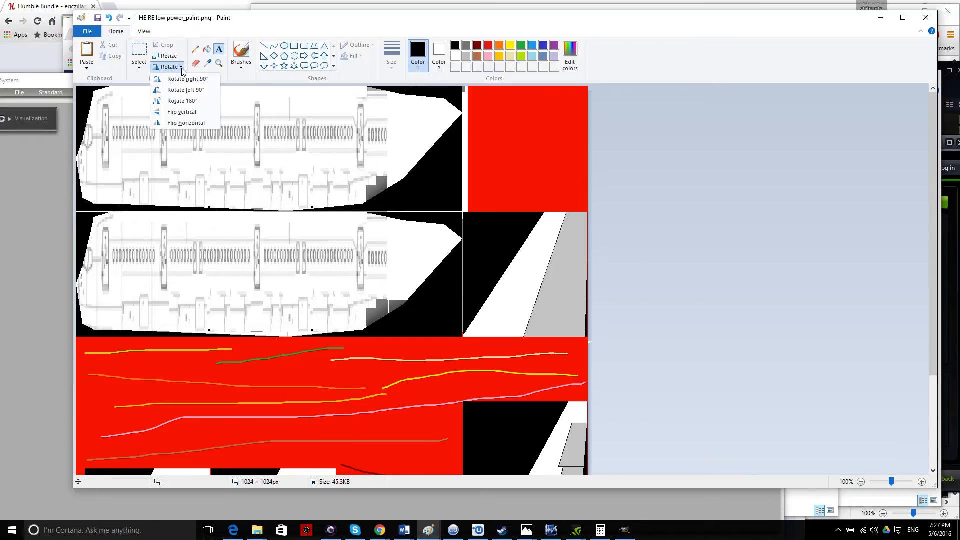
left_click(141, 68)
left_click(221, 22)
mouse_move(222, 11)
left_mouse_down()
mouse_move(270, 150)
mouse_move(299, 150)
mouse_move(340, 45)
mouse_move(360, 53)
left_mouse_up()
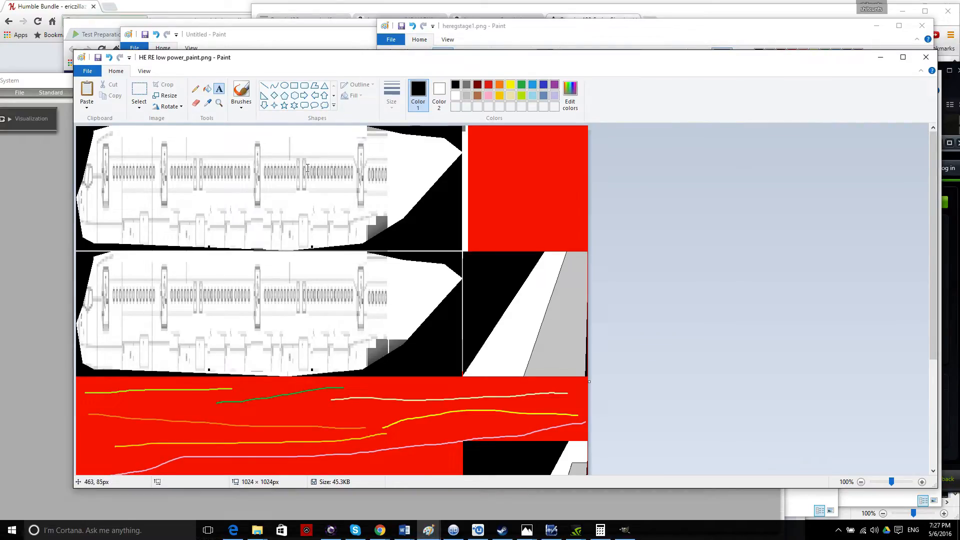
key("ctrl+v")
left_click_drag(101, 137, 291, 174)
left_click(139, 106)
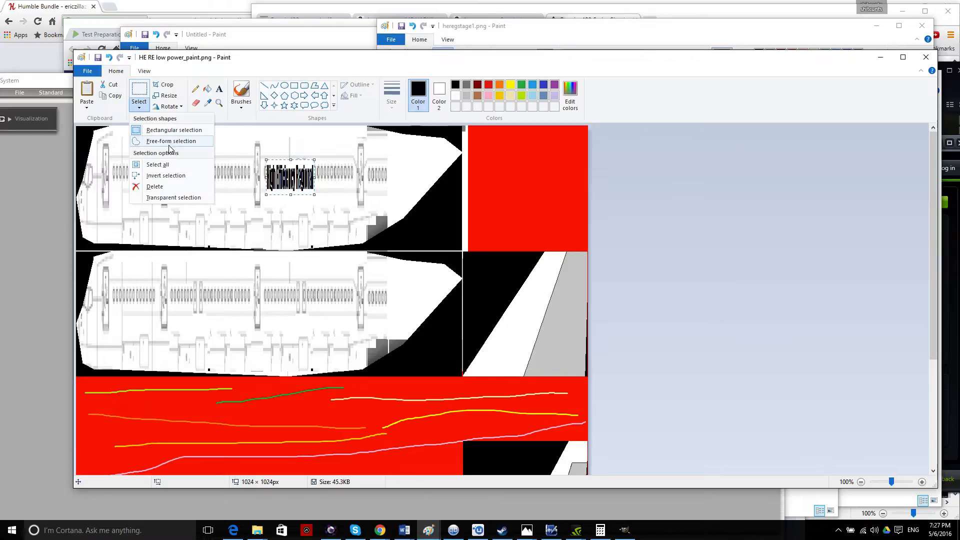
left_click(173, 198)
Place title copies on the upper and lower fuselage panels.
left_click_drag(290, 185, 148, 217)
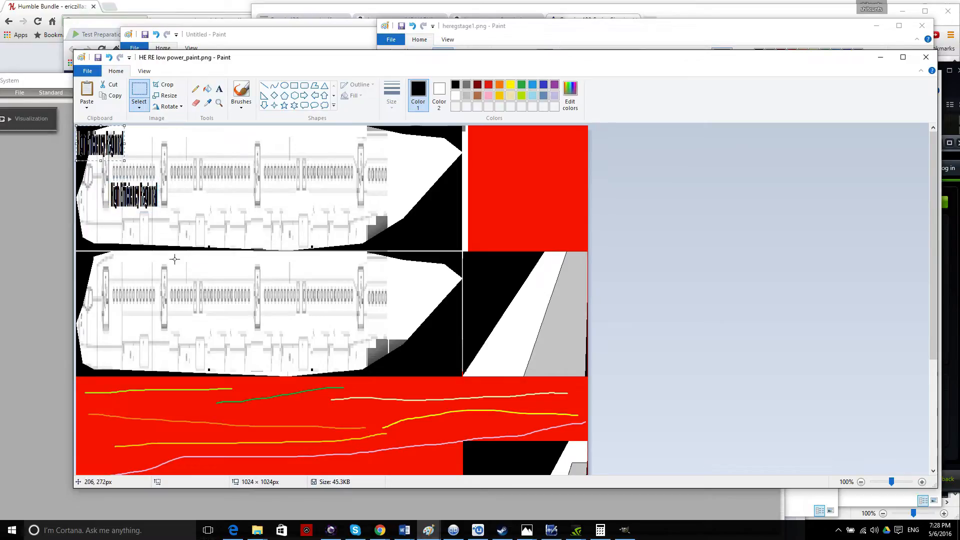
left_click_drag(111, 144, 145, 319)
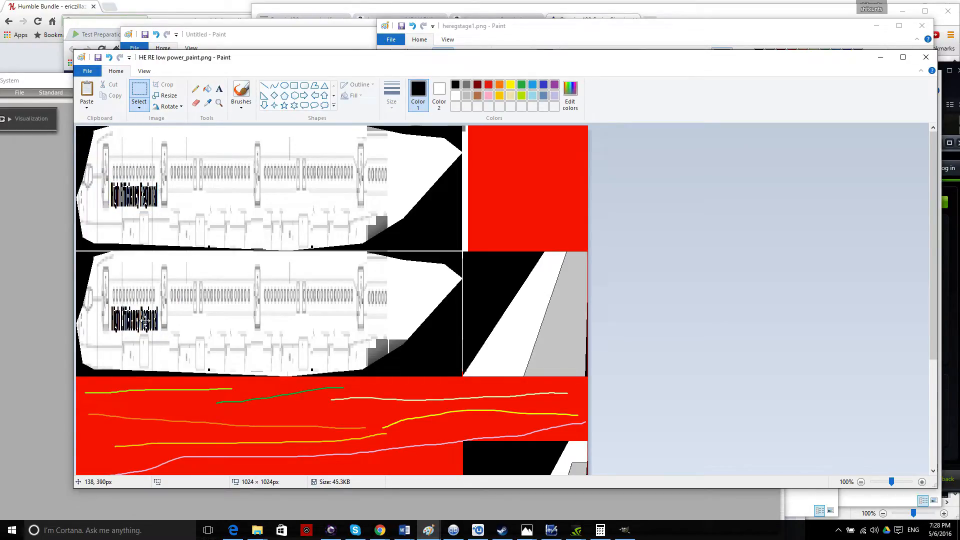
left_click_drag(136, 322, 192, 331)
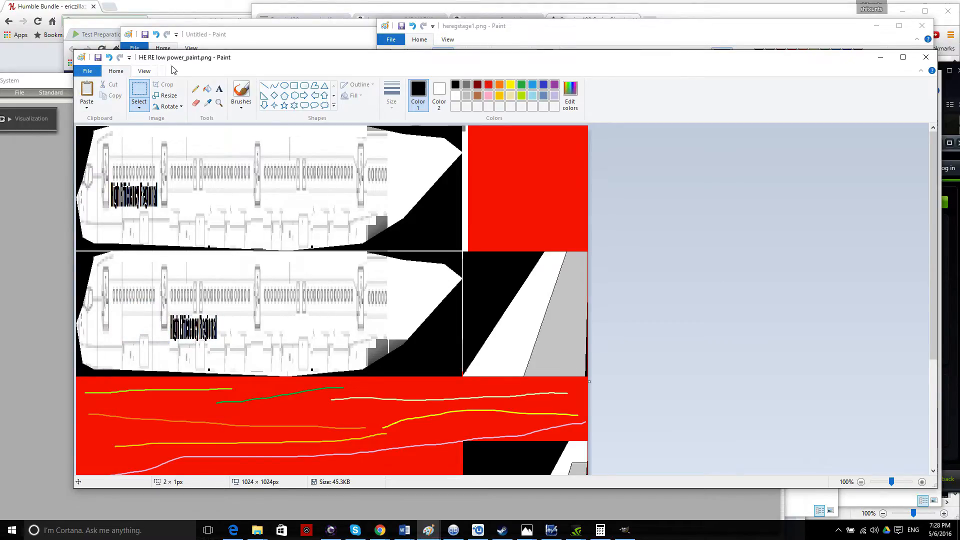
mouse_move(220, 63)
left_mouse_down()
mouse_move(355, 165)
mouse_move(314, 162)
mouse_move(310, 107)
left_mouse_up()
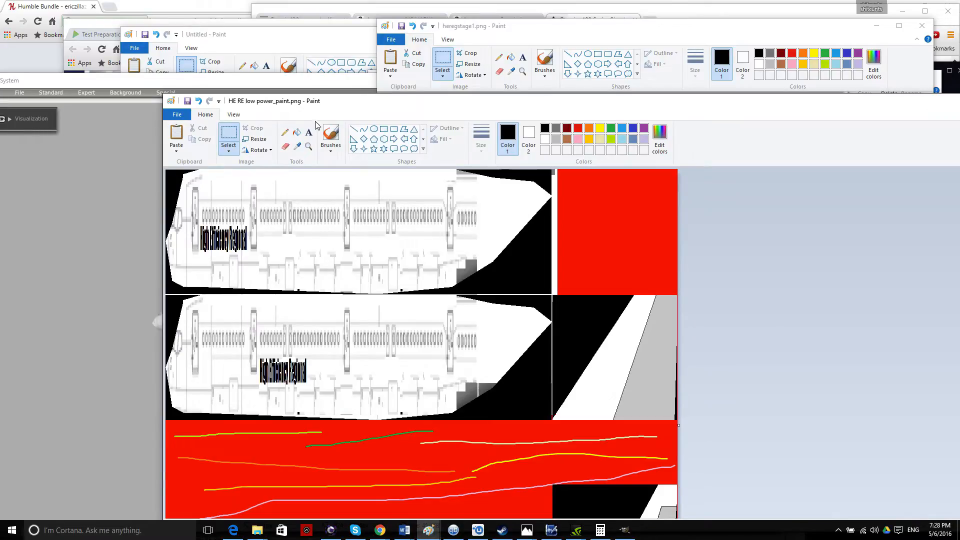
left_click(287, 40)
Close the Google Drive High Efficiency Series folder window.
left_click_drag(298, 42, 536, 138)
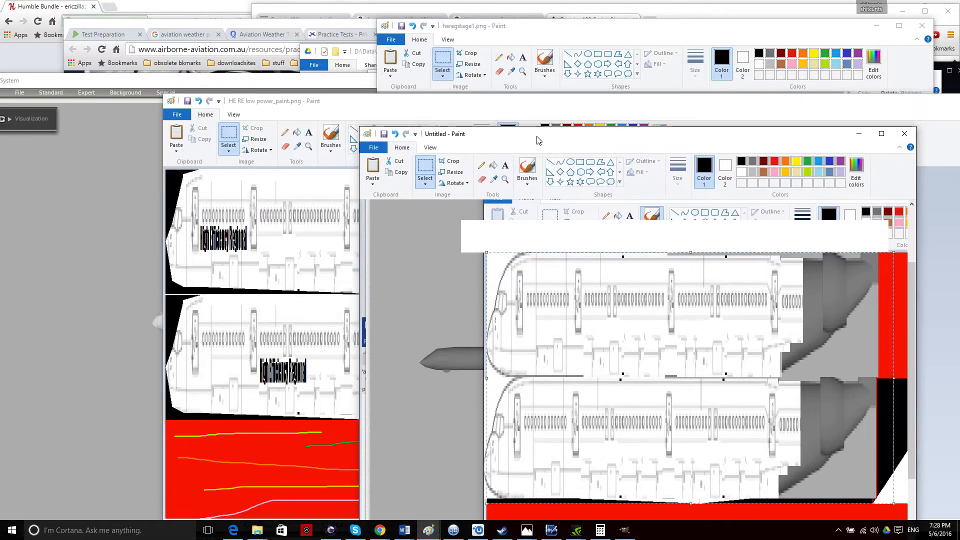
left_click(336, 50)
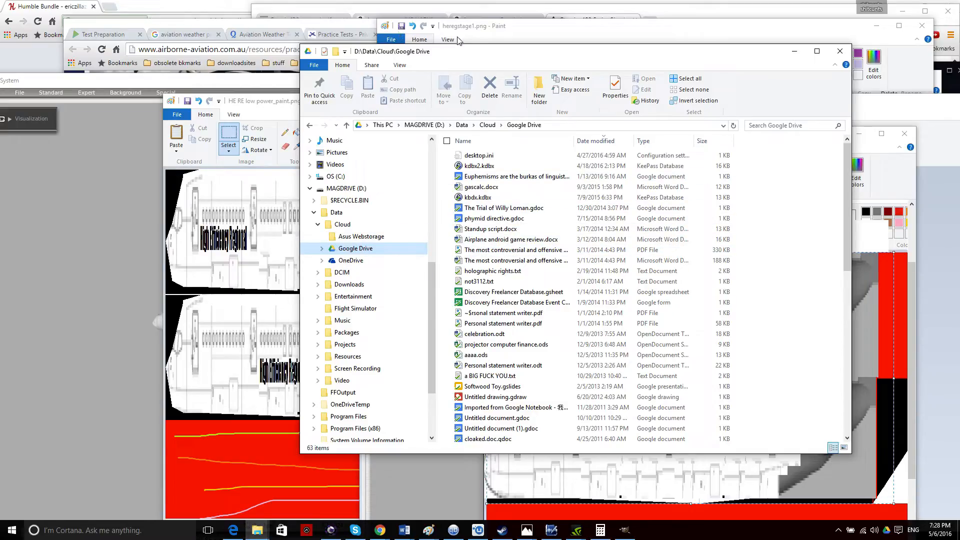
left_click(842, 51)
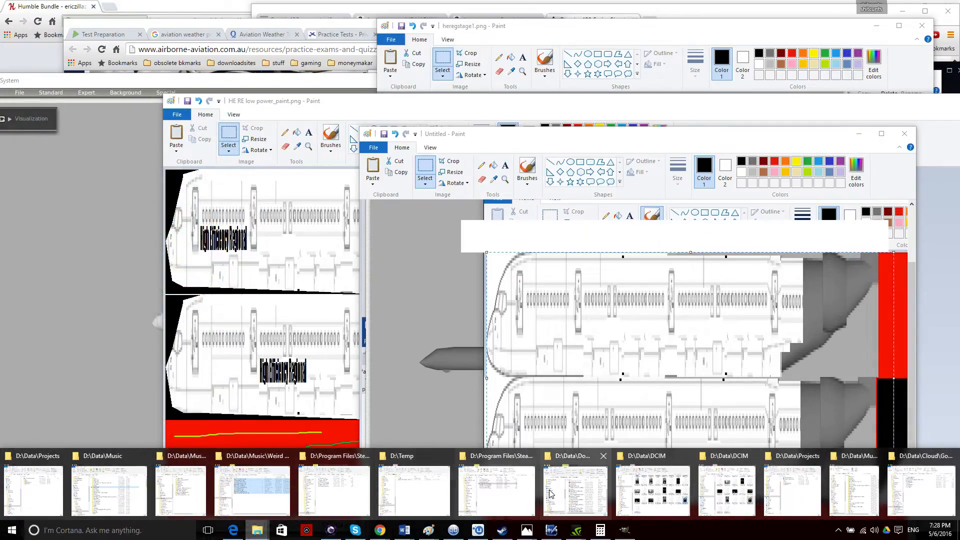
Preview HE LR low power_paint.png, then bring the 3D airliner preview back to the front.
left_click(530, 493)
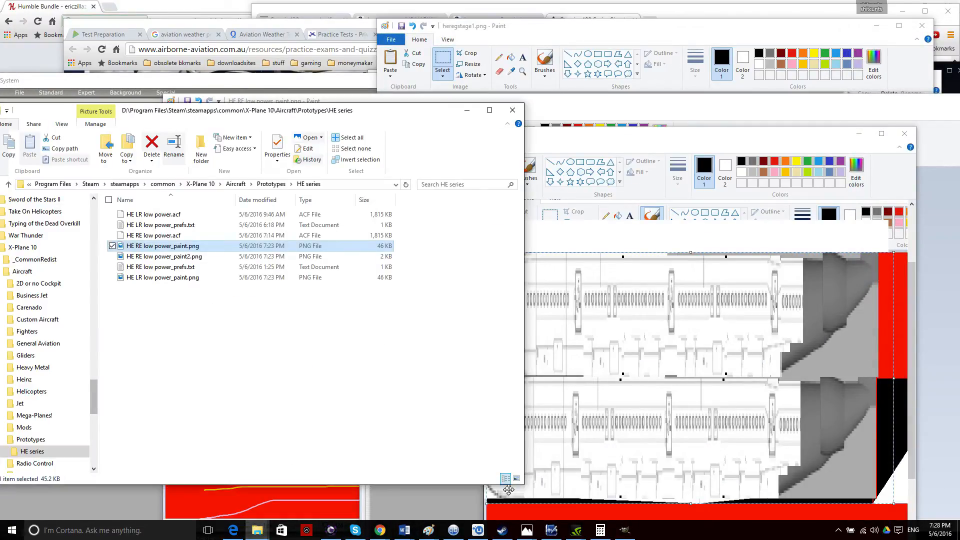
double_click(190, 278)
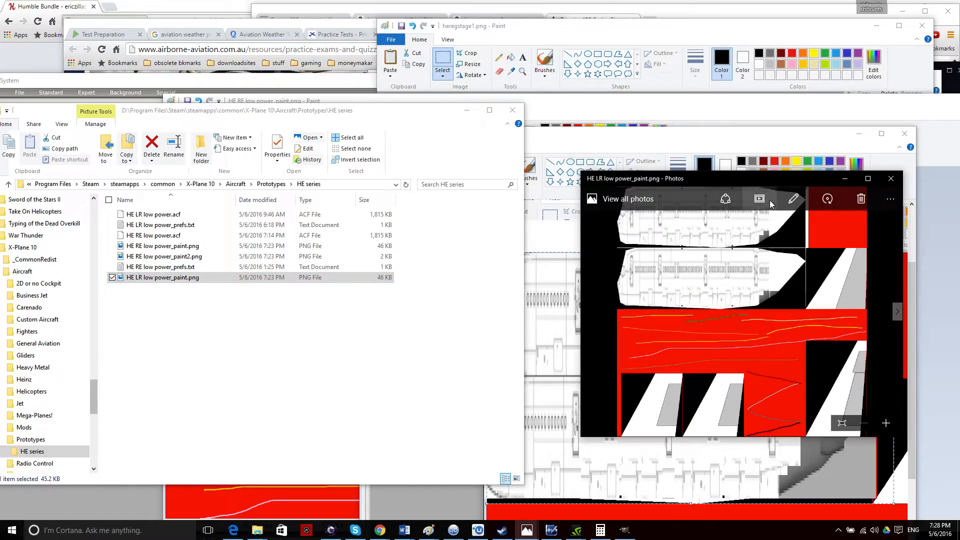
left_click(891, 179)
mouse_move(334, 104)
left_mouse_down()
mouse_move(345, 305)
mouse_move(421, 443)
left_mouse_up()
mouse_move(544, 144)
left_mouse_down()
mouse_move(732, 348)
mouse_move(636, 418)
left_mouse_up()
left_click_drag(398, 105, 558, 104)
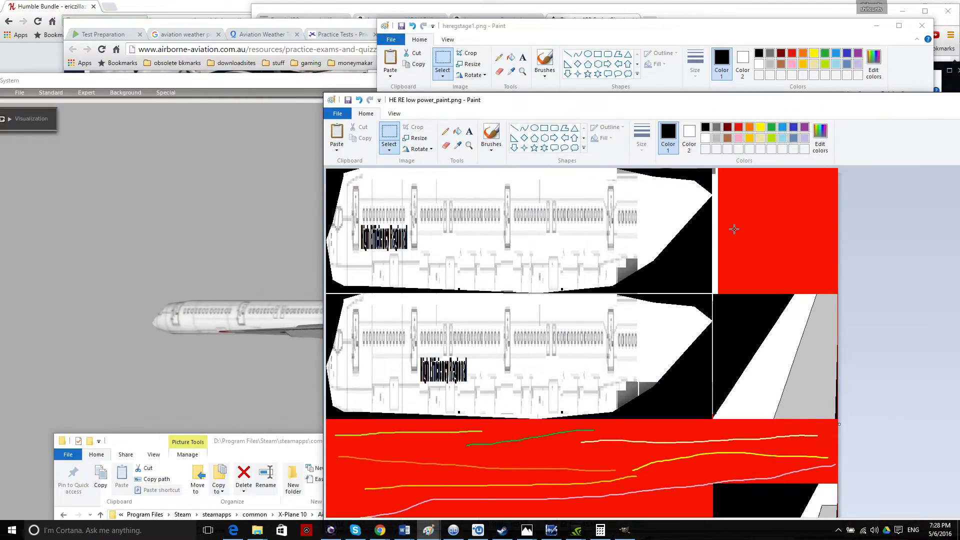
left_click(219, 212)
left_click(165, 93)
Reload textures from the Special menu and rotate the airliner to view the title on both sides.
left_click(243, 163)
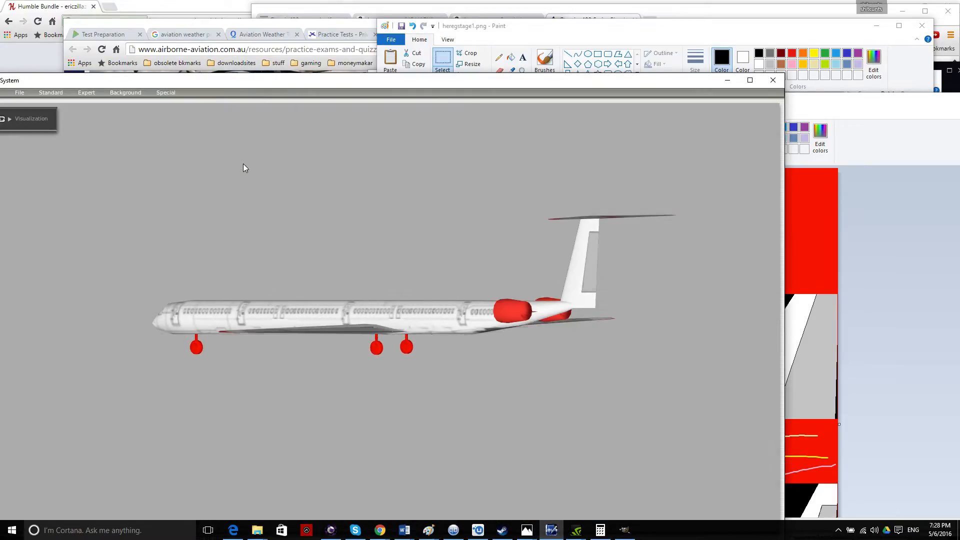
left_click(172, 94)
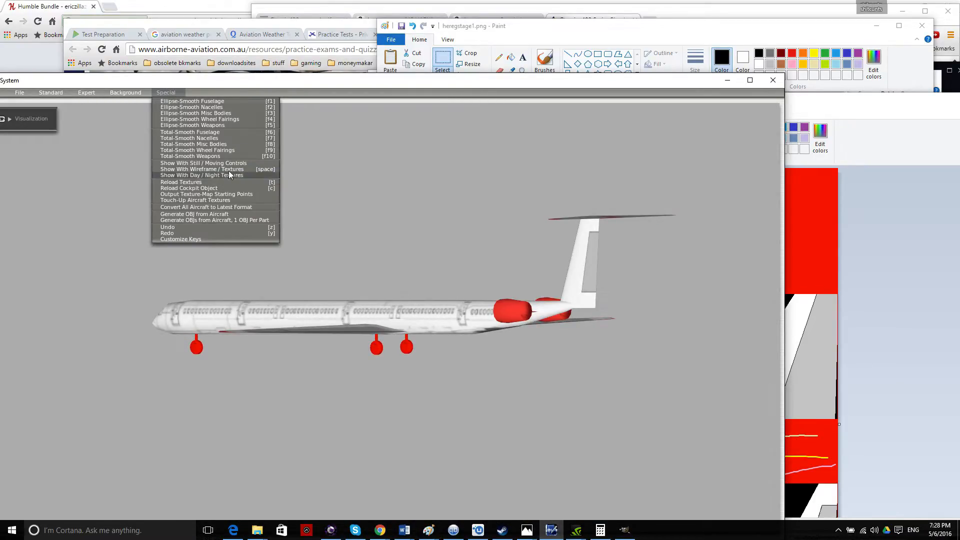
left_click(200, 182)
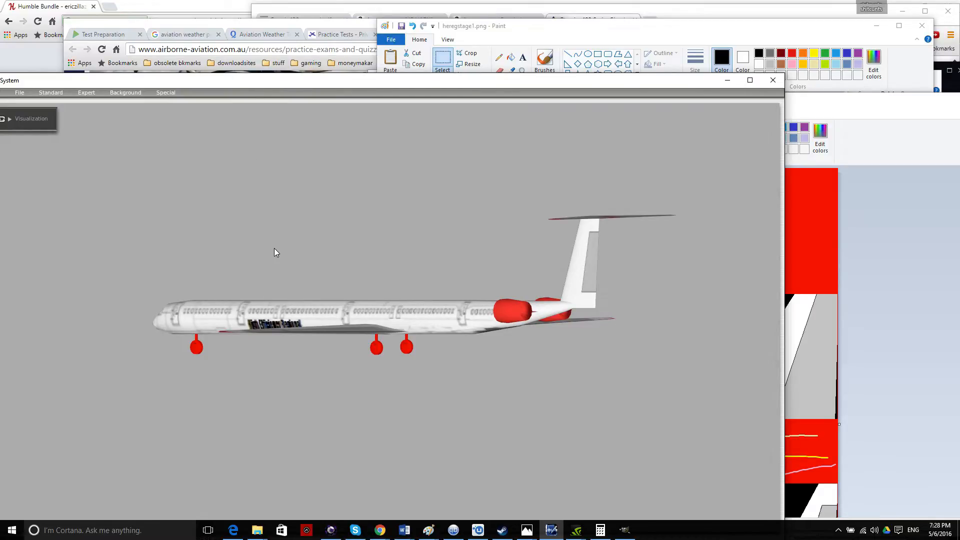
key("Left")
key("Up")
key("Down")
key("Left")
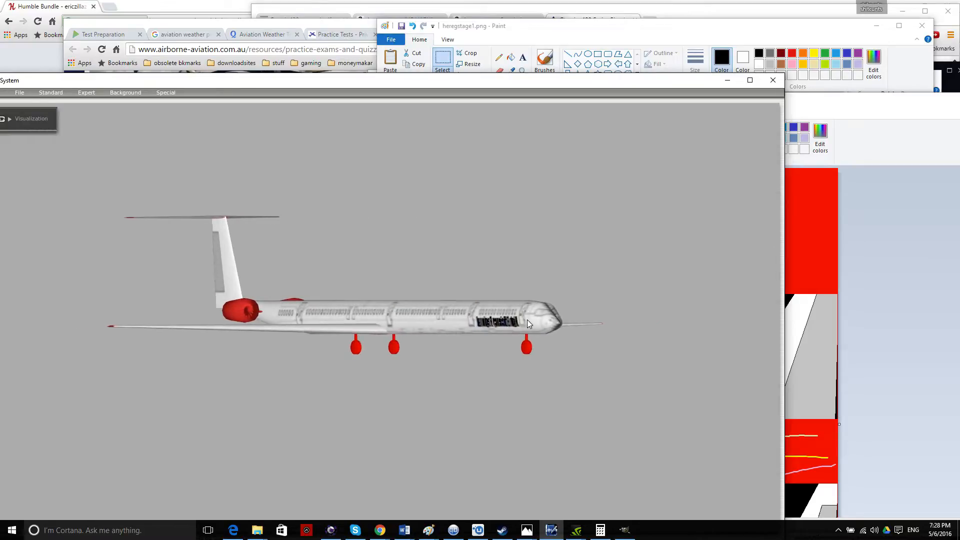
Place the title on the lower fuselage strip near its left end.
left_click(874, 311)
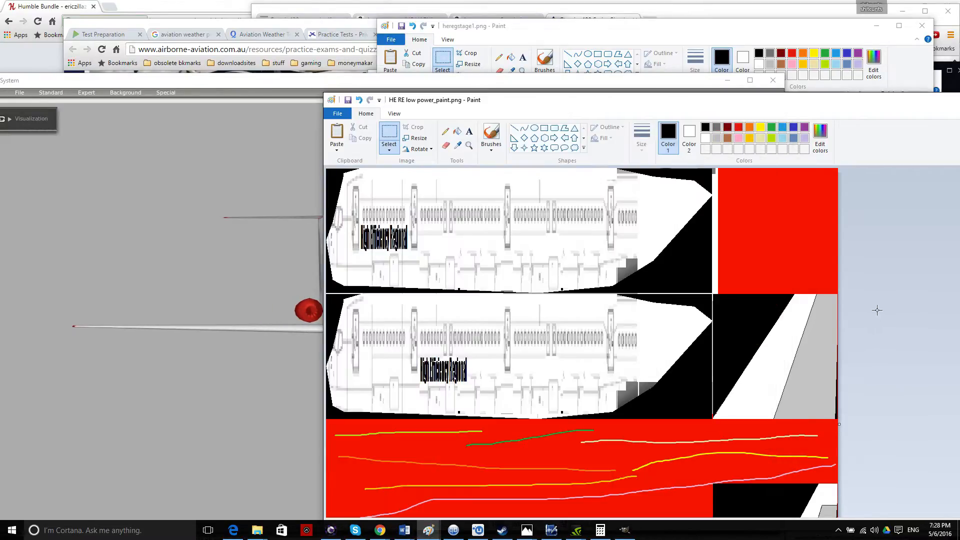
left_click_drag(472, 95, 413, 85)
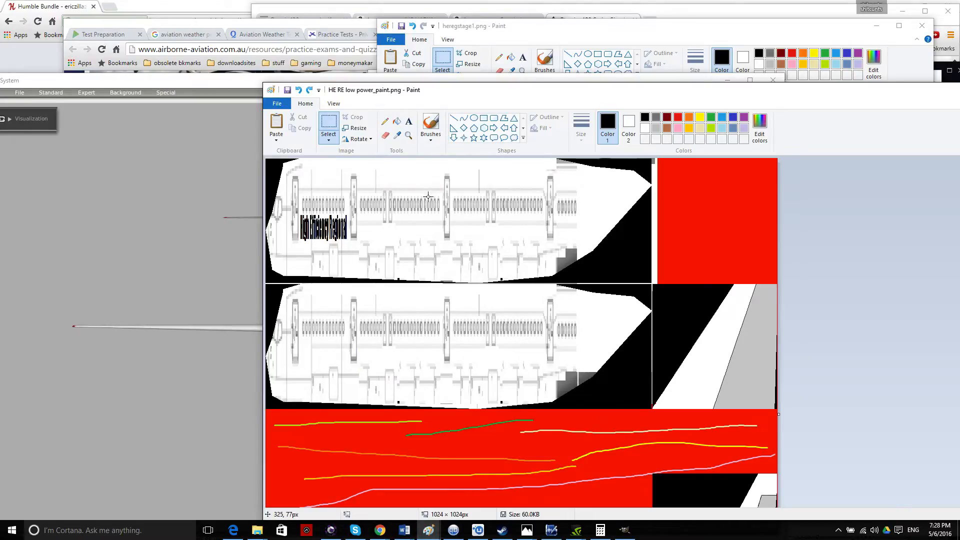
key("ctrl+z")
key("ctrl+v")
left_click_drag(288, 170, 384, 359)
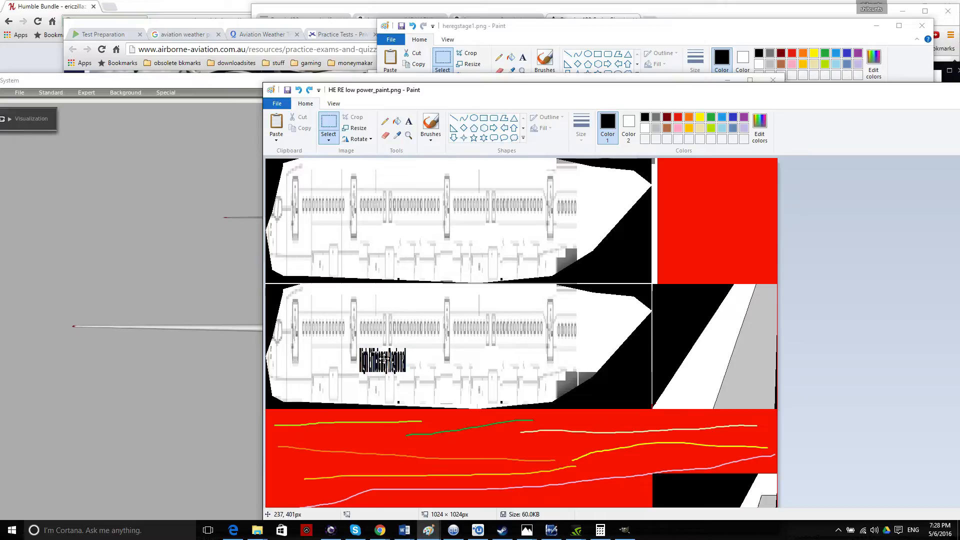
left_click_drag(391, 356, 327, 357)
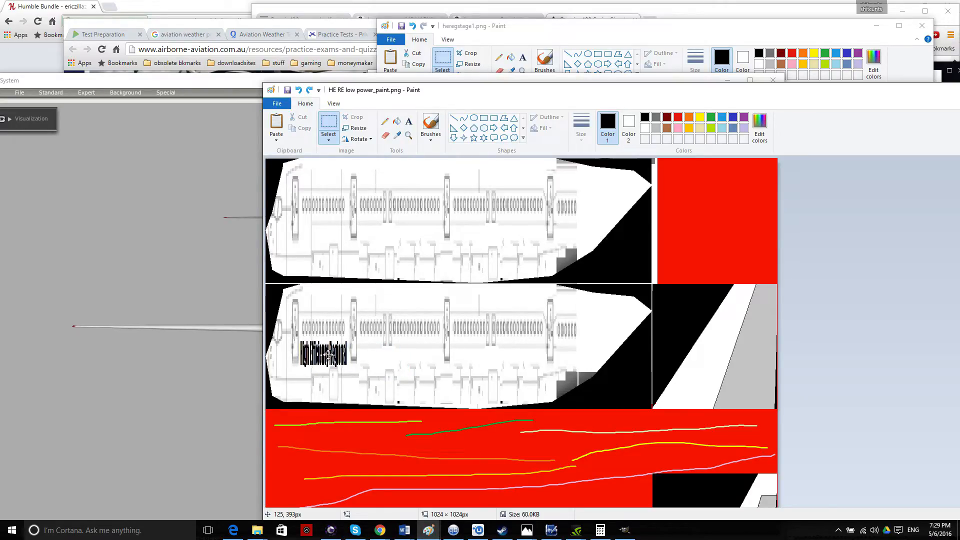
Try a title copy on the upper strip, undo it, and invert the selection.
key("ctrl+v")
left_click_drag(296, 178, 378, 231)
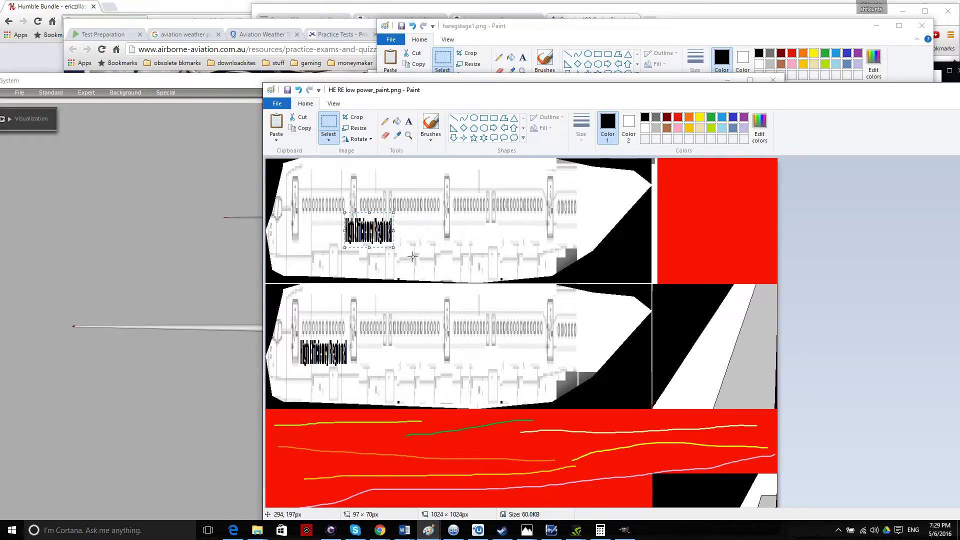
key("ctrl+z")
key("ctrl+v")
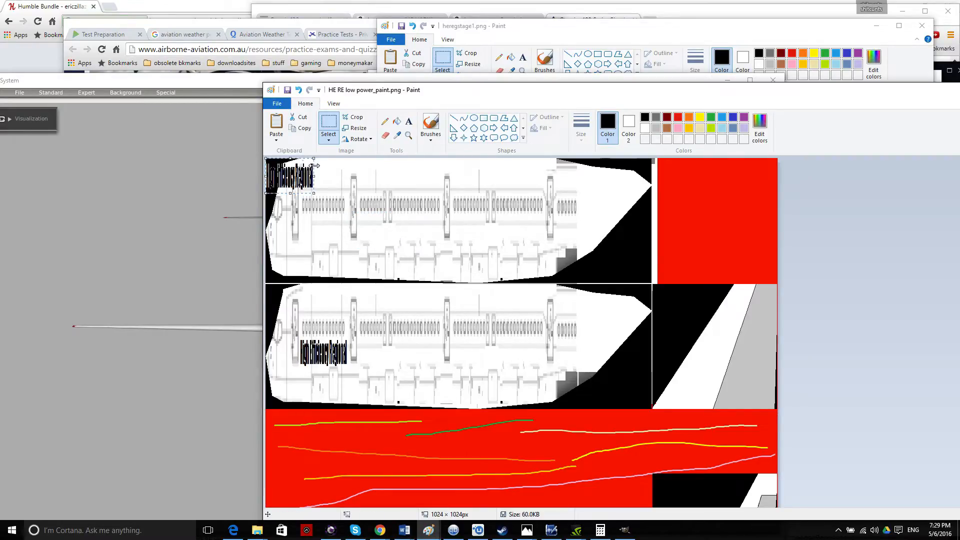
left_click_drag(278, 180, 314, 231)
left_click(328, 140)
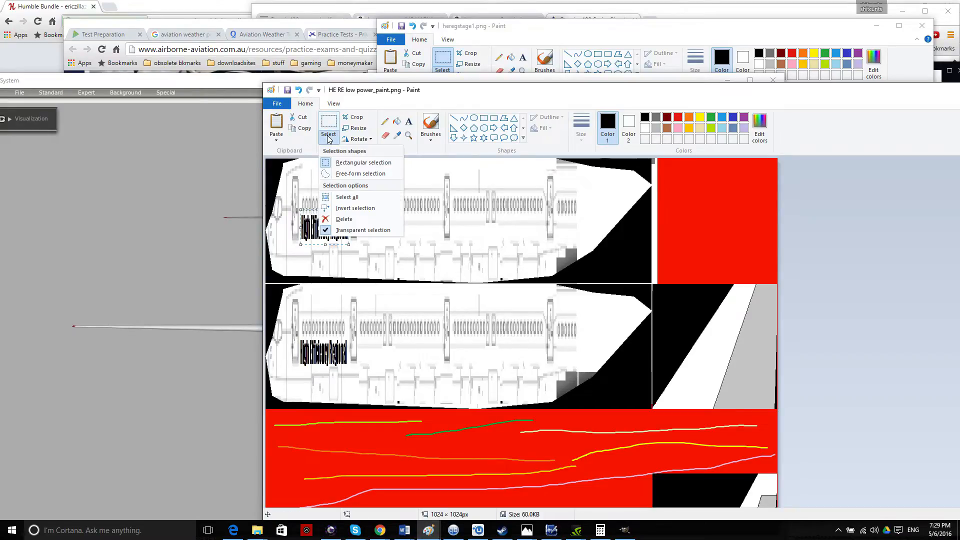
left_click(352, 208)
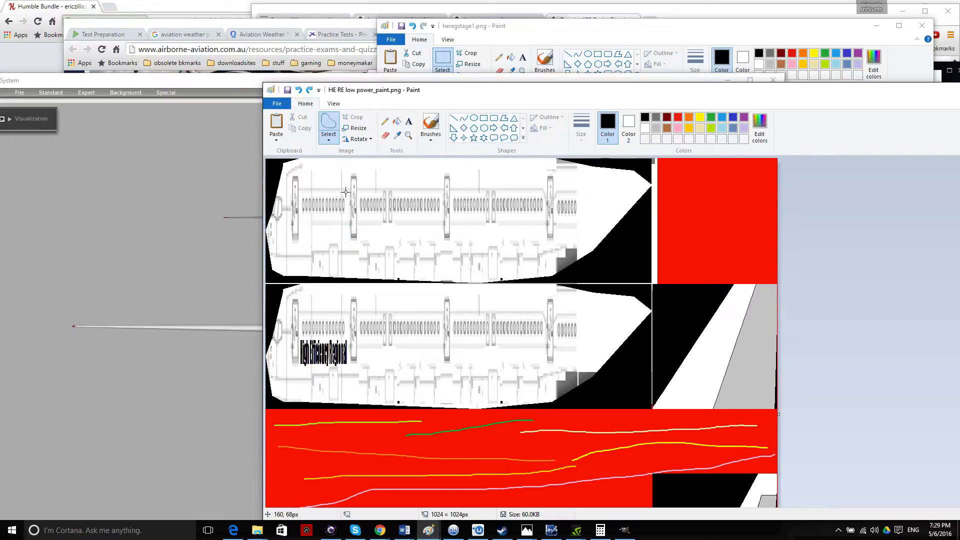
left_click(329, 141)
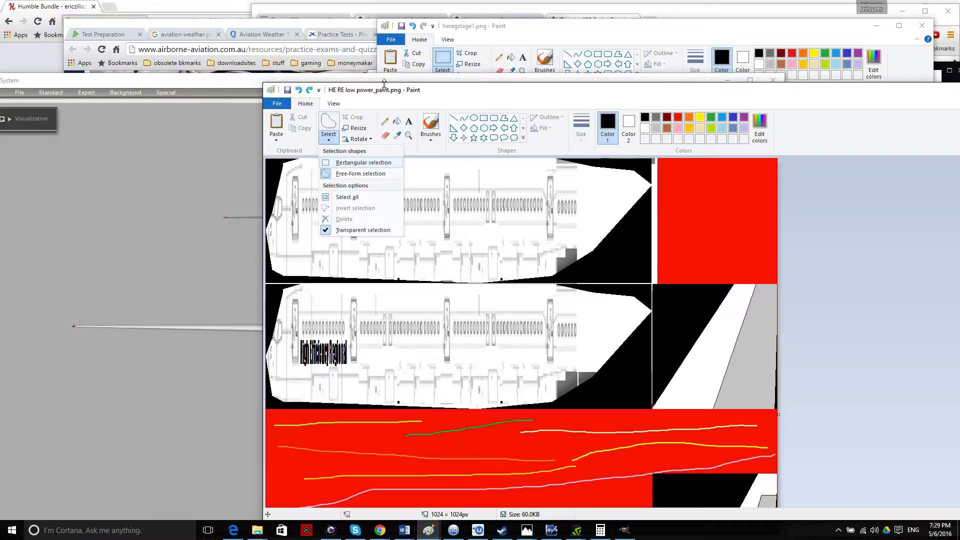
left_click_drag(384, 84, 296, 32)
scroll(411, 193, "down", 3)
scroll(412, 194, "up", 3)
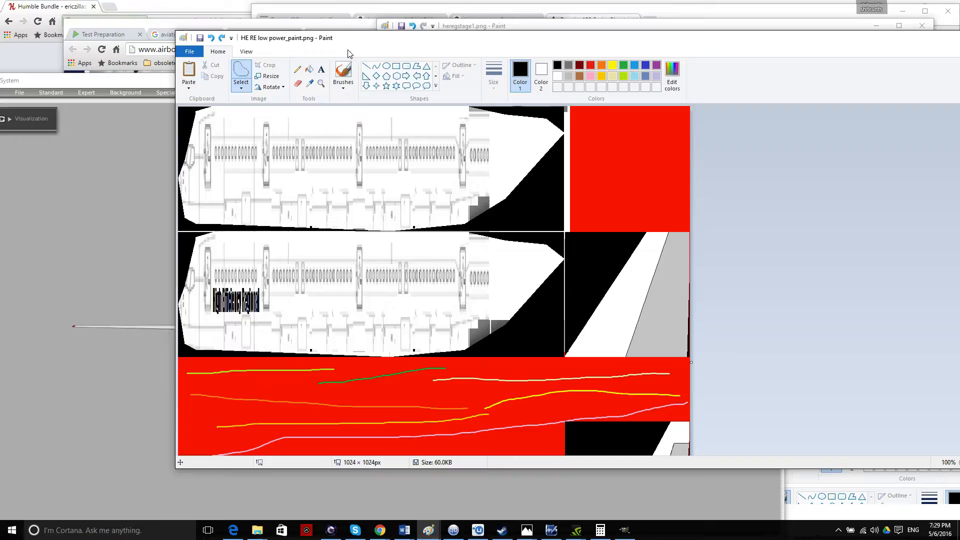
Rotate the textured airliner in Plane Maker's 3D preview to inspect it from front, rear and above.
left_click_drag(364, 45, 668, 89)
left_click(325, 250)
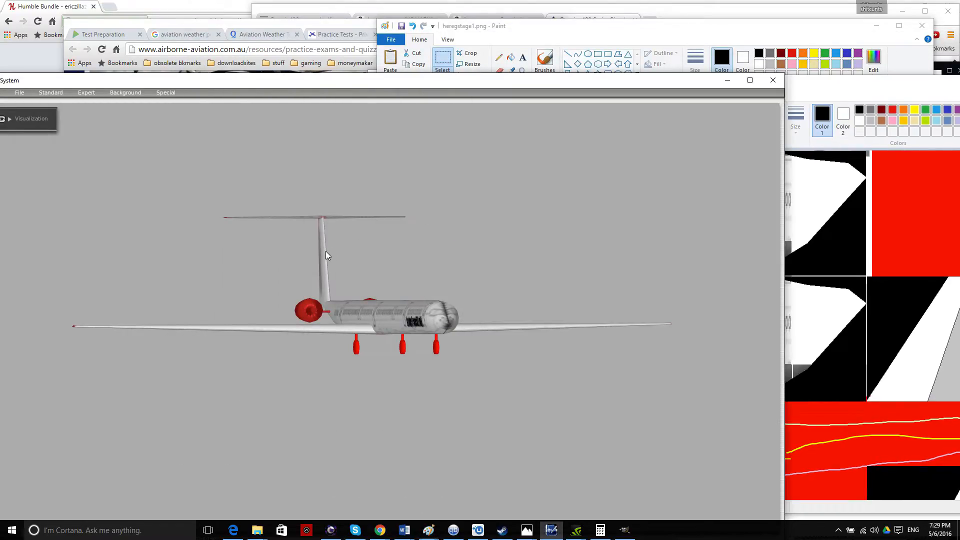
key("Right")
key("Up")
key("Right")
key("Down")
key("Up")
key("Down")
key("Up")
key("Up")
key("Left")
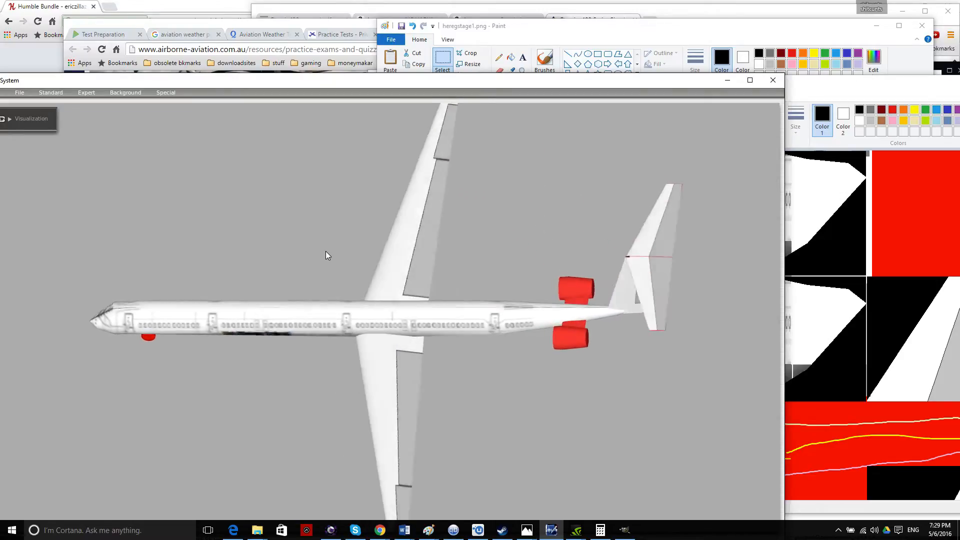
key("Right")
key("Down")
key("Down")
key("Right")
key("Left")
key("Right")
key("Up")
key("Left")
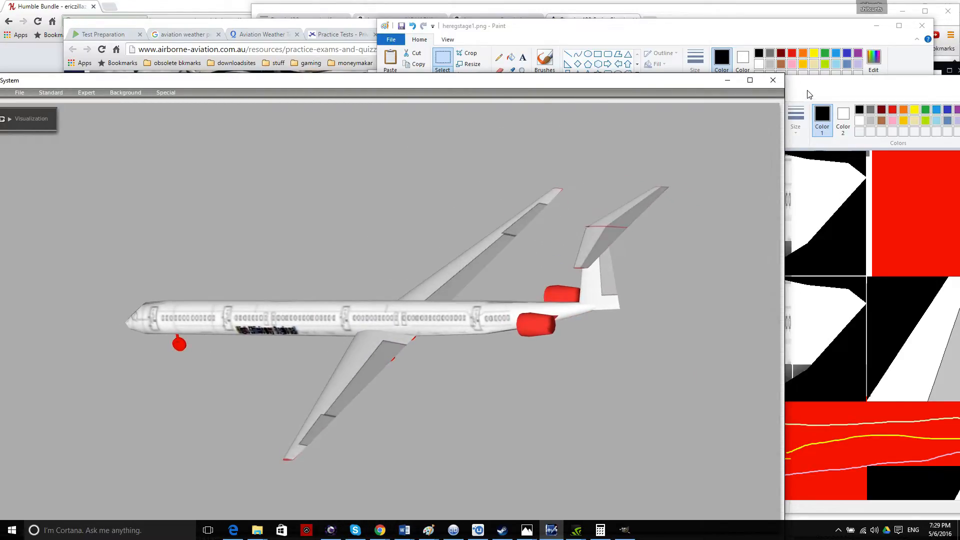
Back in Paint, paste the 'High Efficiency Regional' title onto the upper fuselage strip.
left_click(797, 108)
mouse_move(633, 80)
left_mouse_down()
mouse_move(360, 73)
mouse_move(385, 79)
mouse_move(400, 109)
left_mouse_up()
key("ctrl+v")
left_click_drag(273, 190, 308, 244)
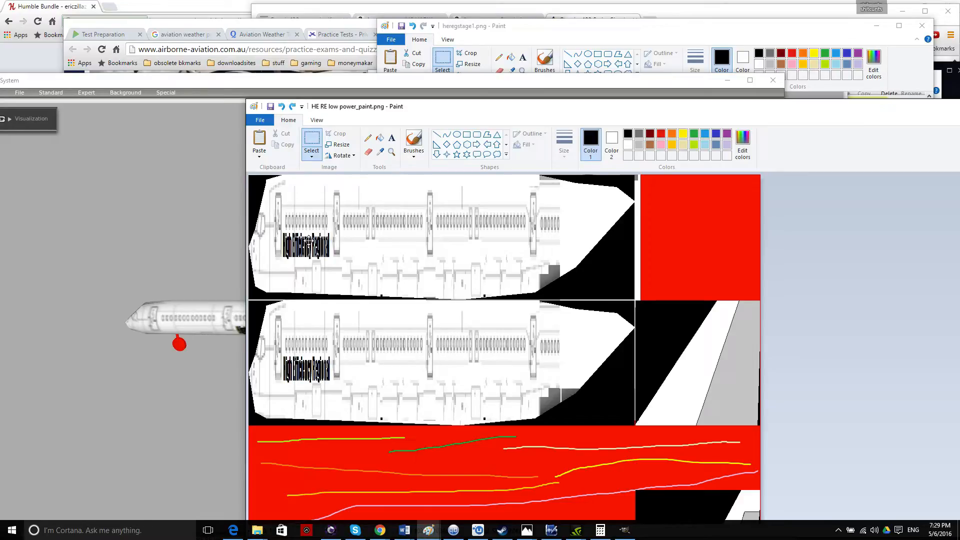
Mirror the pasted upper-strip title with Rotate > Flip horizontal.
left_click(313, 157)
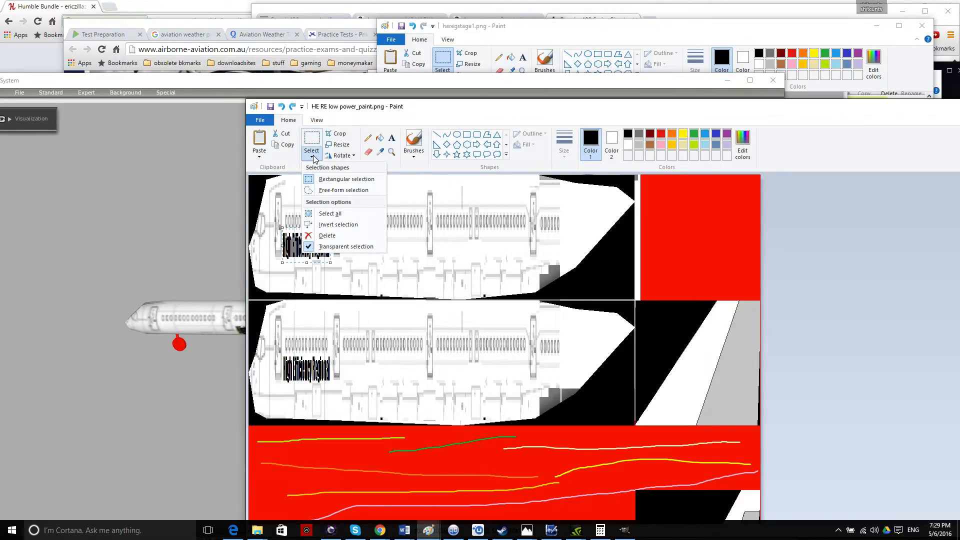
left_click(313, 158)
left_click(353, 158)
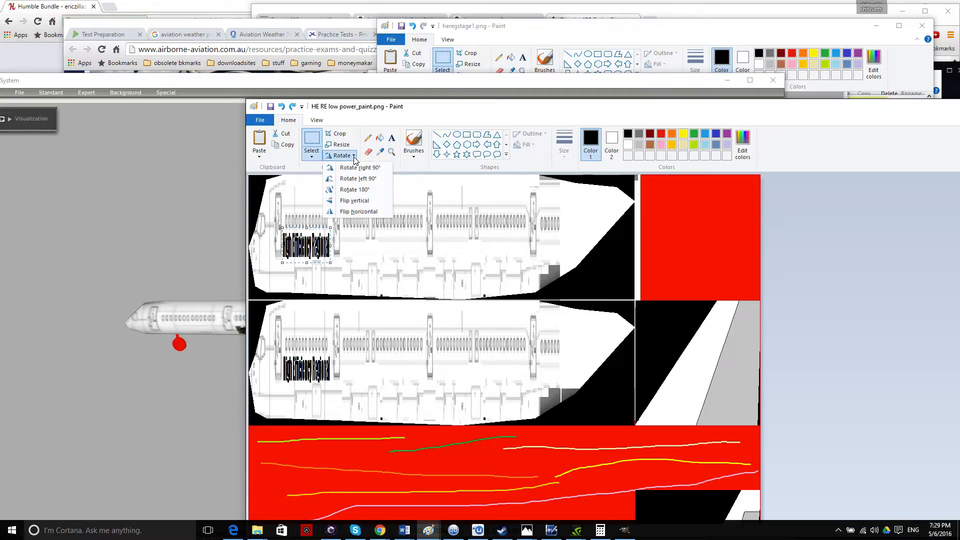
left_click(345, 212)
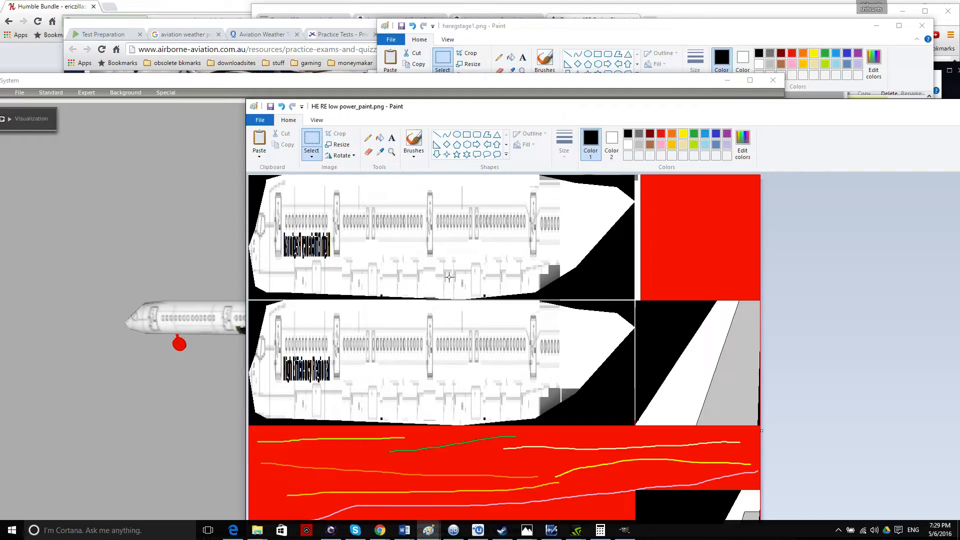
Run Special > Reload Textures in Plane Maker and zoom in on the fuselage title.
left_click(314, 88)
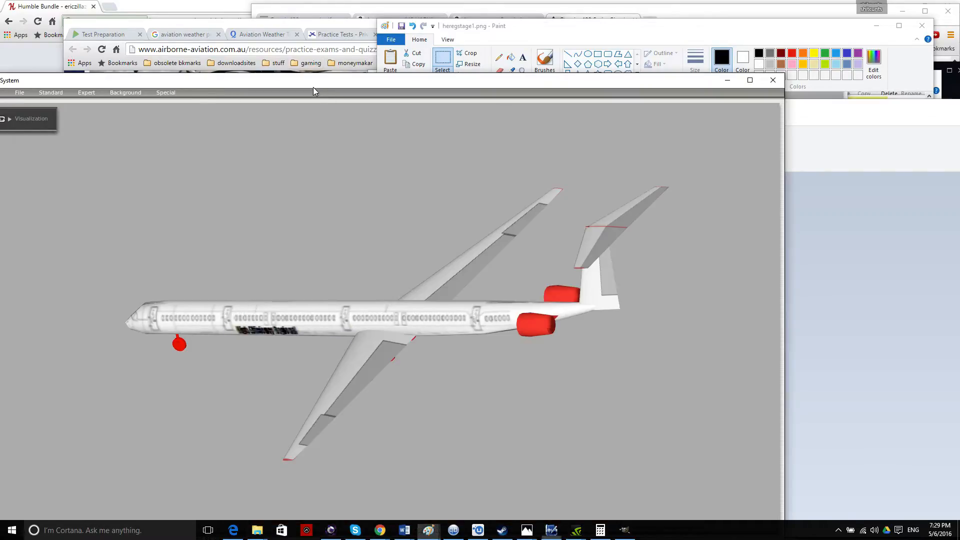
left_click(172, 94)
left_click(223, 184)
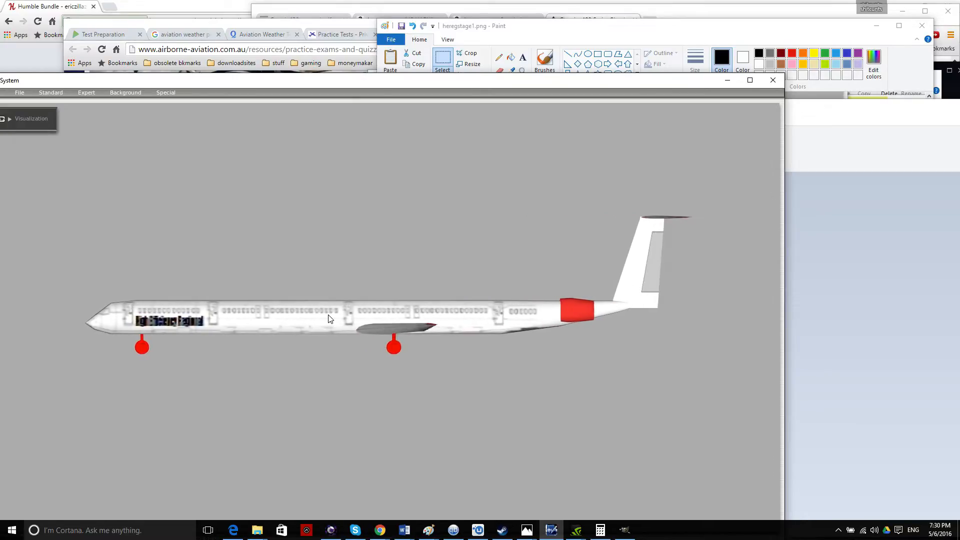
key("=")
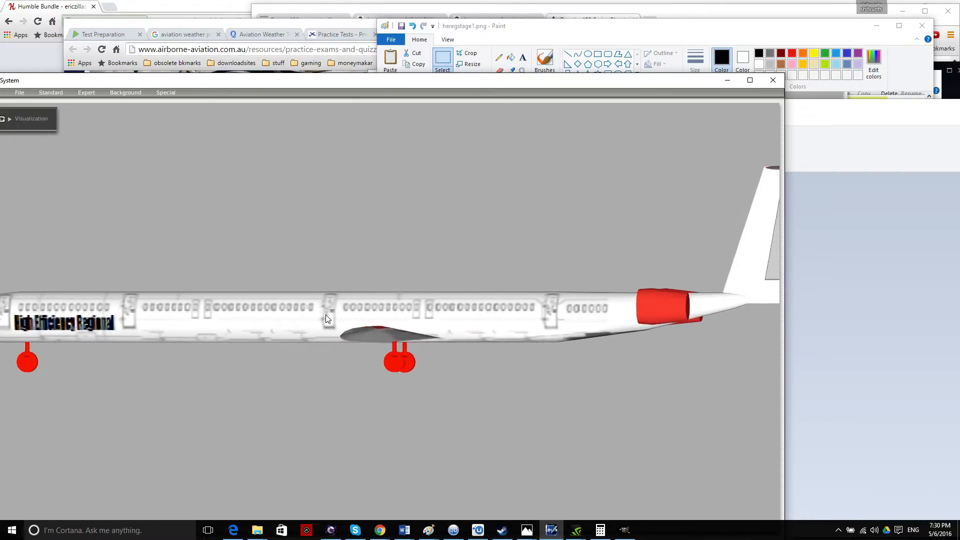
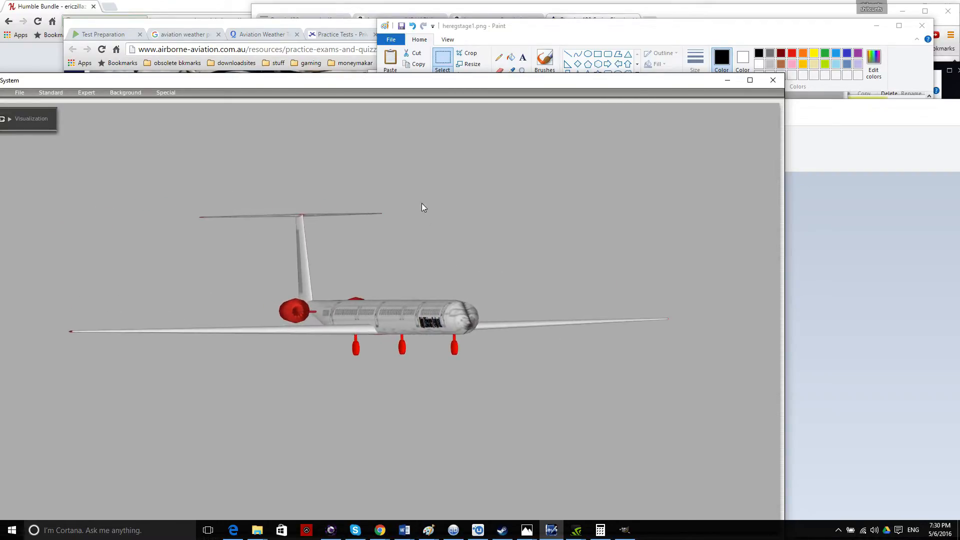
Centre the X-System viewer and open HE LR low power.acf in Plane Maker.
left_click_drag(361, 86, 455, 42)
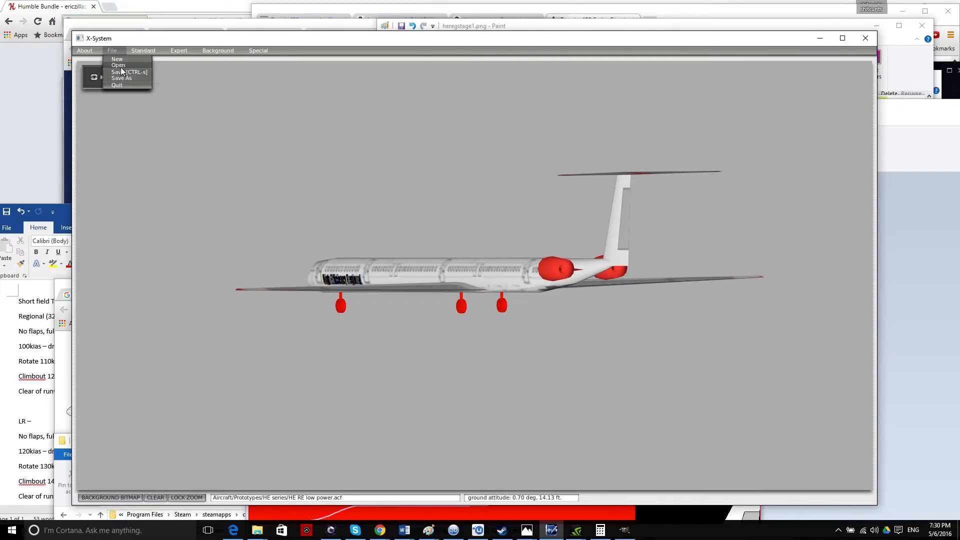
left_click(121, 66)
left_click(320, 291)
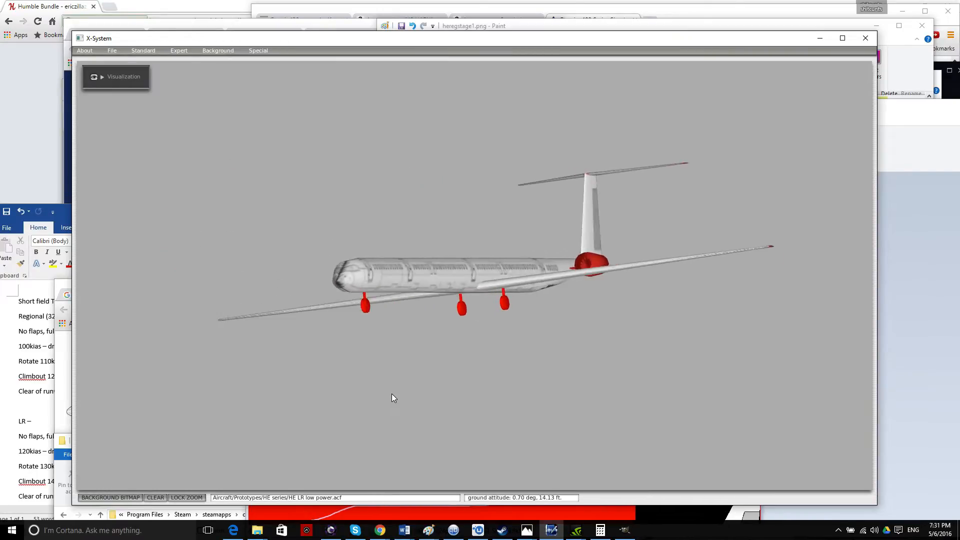
Rotate the red-trimmed model with the arrow keys to view its underside, nose, side and wings.
key("Down")
key("Up")
key("Up")
key("Left")
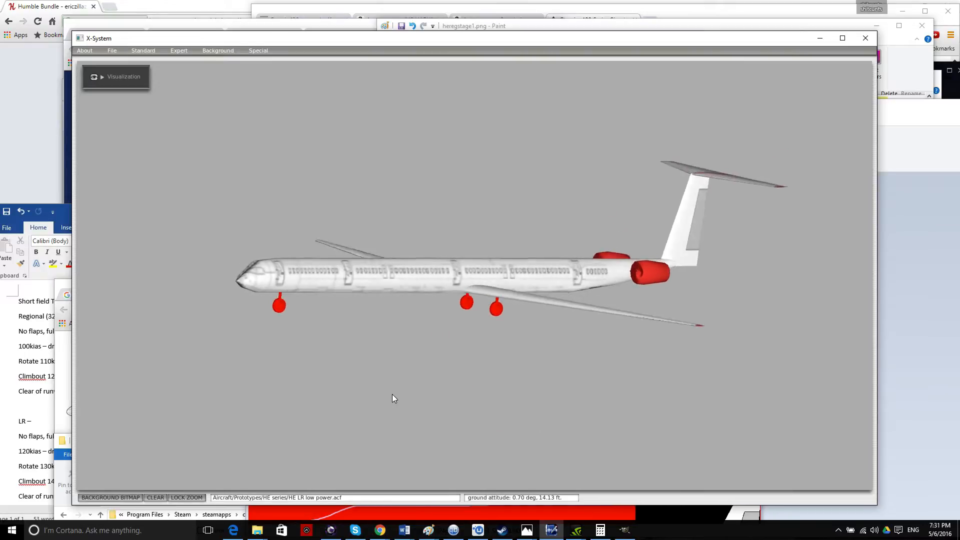
key("Down")
key("Right")
key("Right")
key("Up")
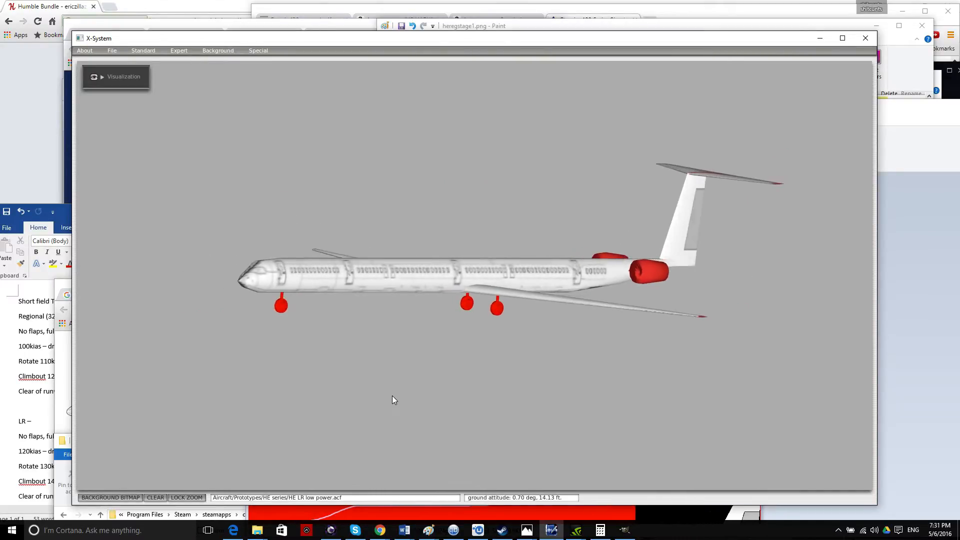
key("Down")
key("Right")
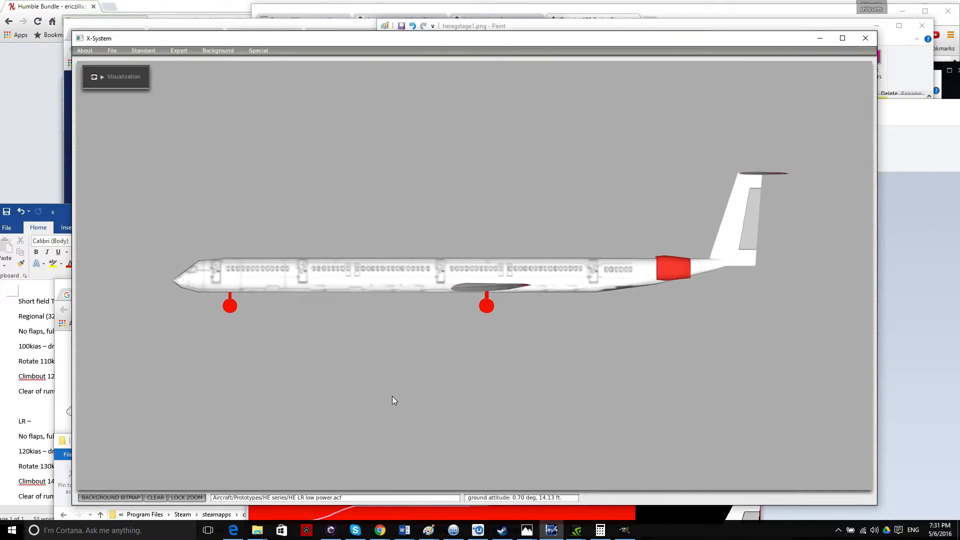
key("Up")
left_click(957, 298)
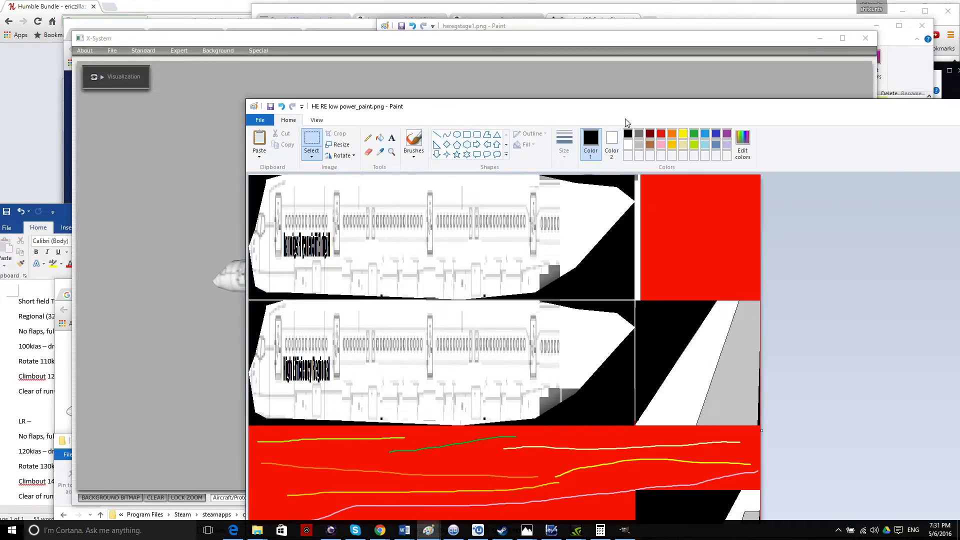
Launch a second Paint window, open HE LR low power_paint.png, and move the window aside.
mouse_move(428, 530)
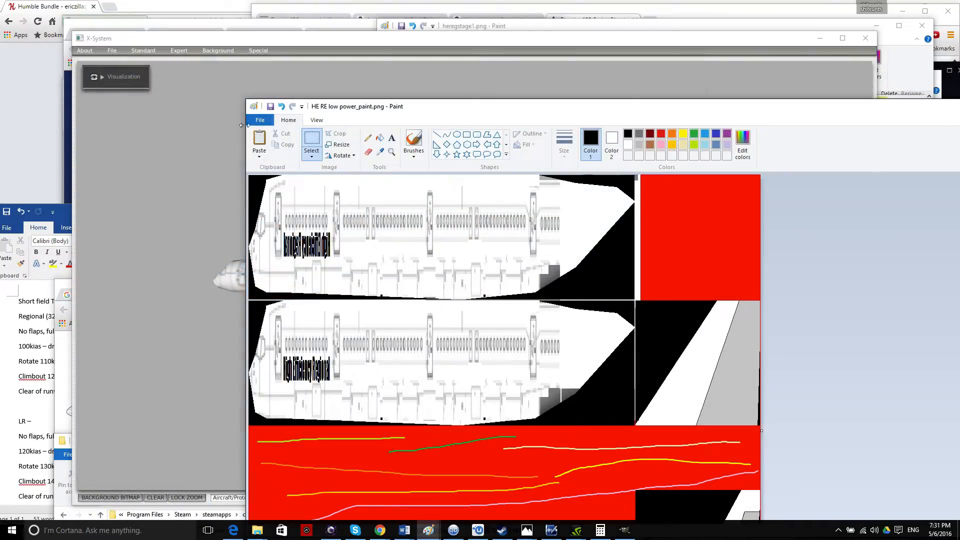
right_click(428, 530)
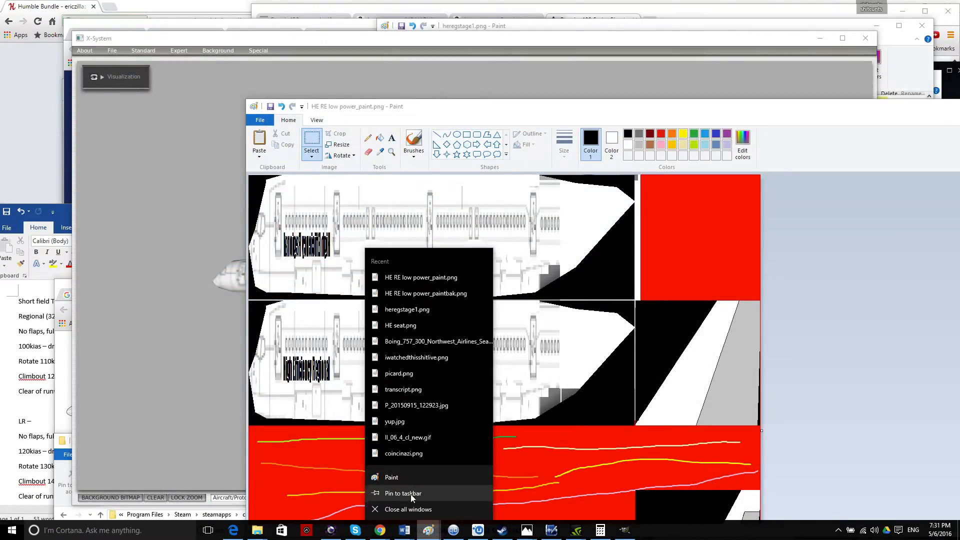
left_click(404, 476)
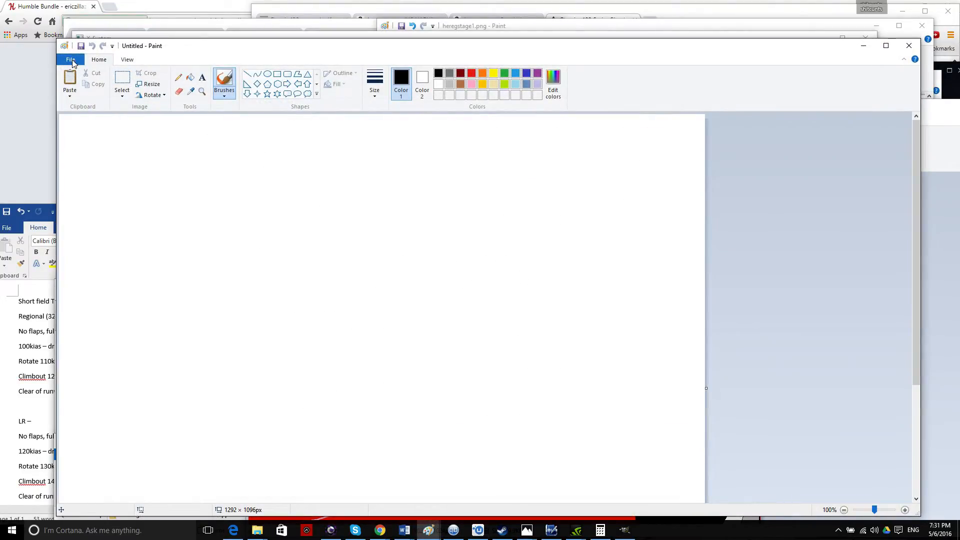
left_click(70, 60)
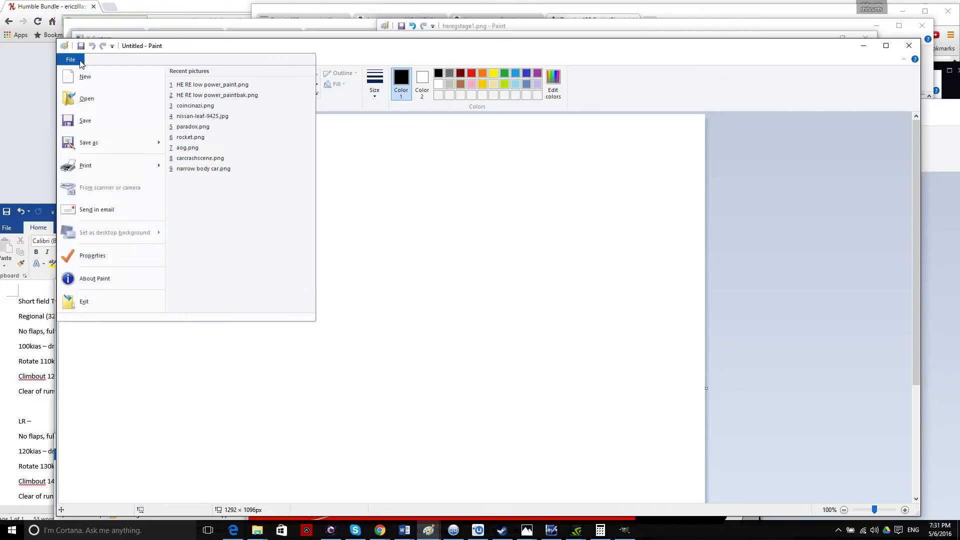
left_click(86, 98)
left_click(498, 232)
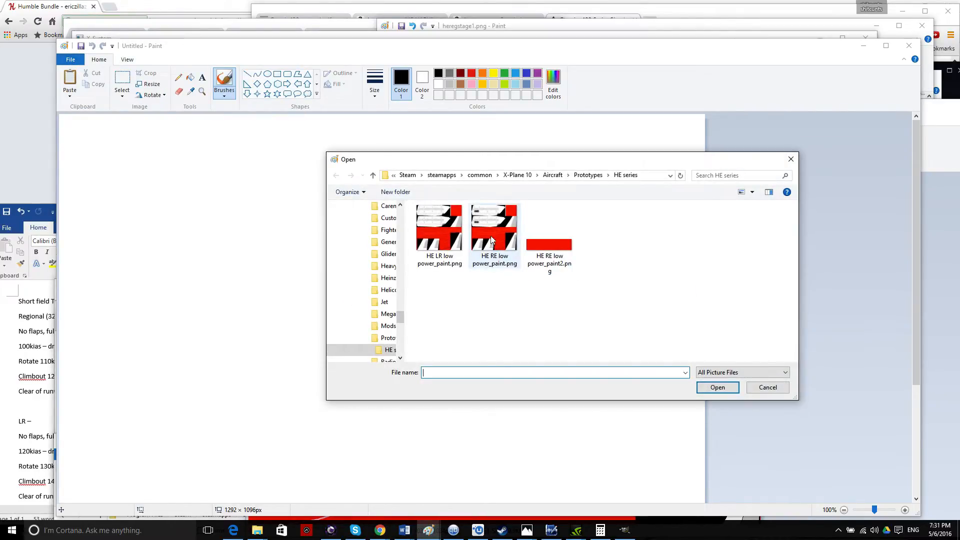
left_click(439, 228)
left_click(716, 388)
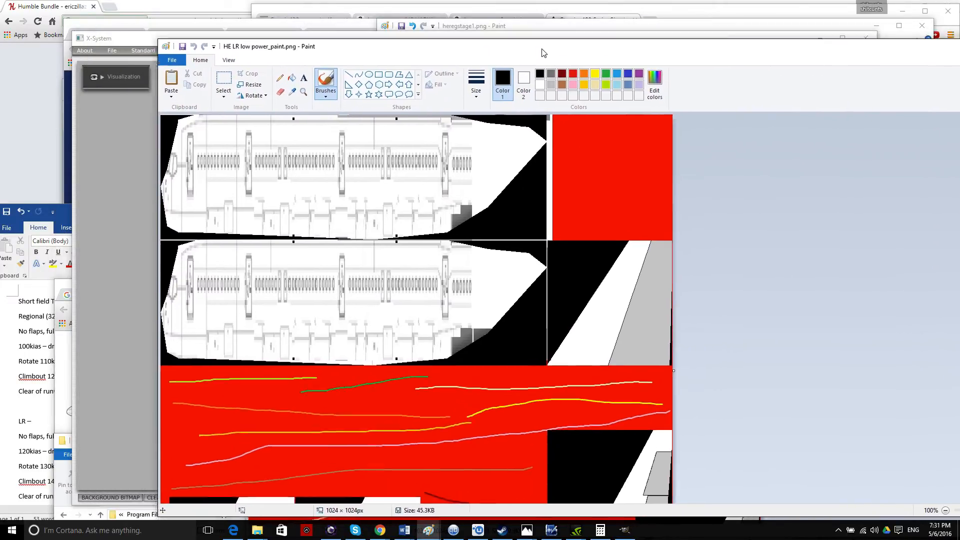
mouse_move(436, 49)
left_mouse_down()
mouse_move(628, 283)
mouse_move(637, 229)
mouse_move(429, 17)
mouse_move(458, 59)
left_mouse_up()
Delete the old High Efficiency Regional text block in heregstage1.png.
left_click(221, 85)
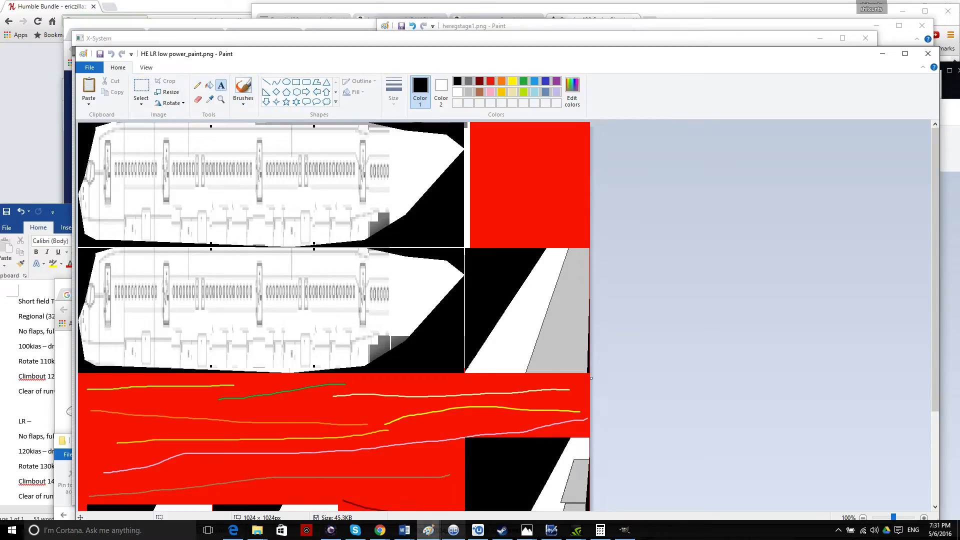
mouse_move(436, 534)
left_click(487, 487)
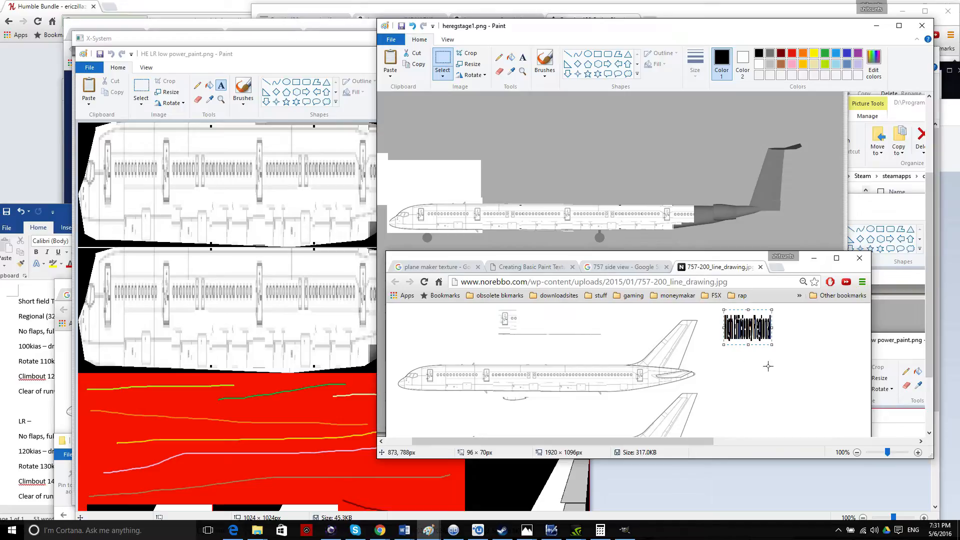
key("Delete")
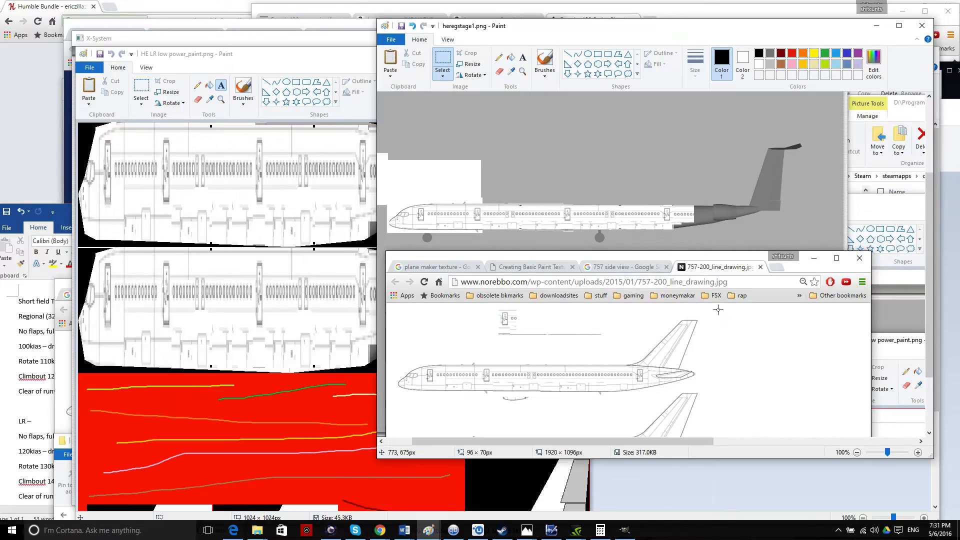
Start a 36 pt Impact text box to the right of the tail.
left_click(521, 56)
left_click(719, 328)
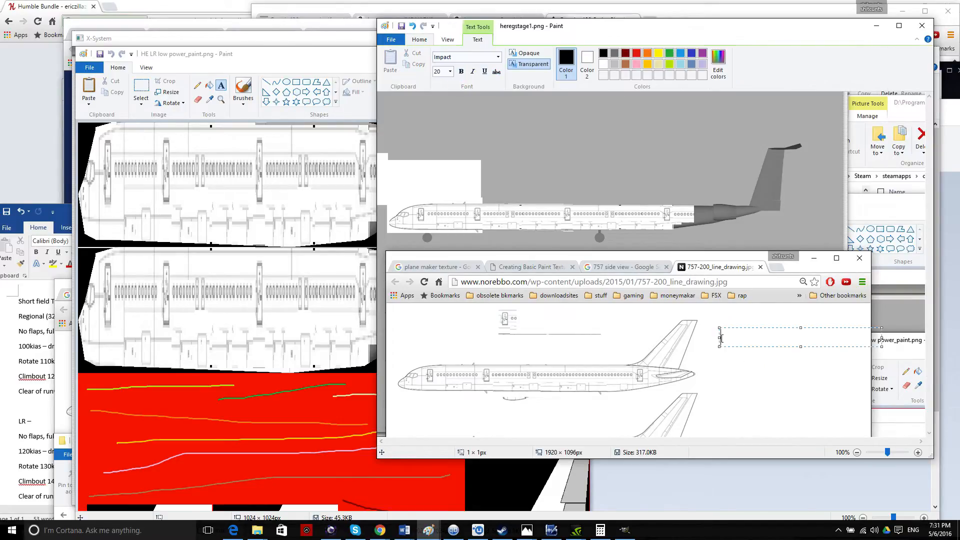
left_click(450, 71)
left_click(438, 193)
left_click(754, 395)
left_click(730, 336)
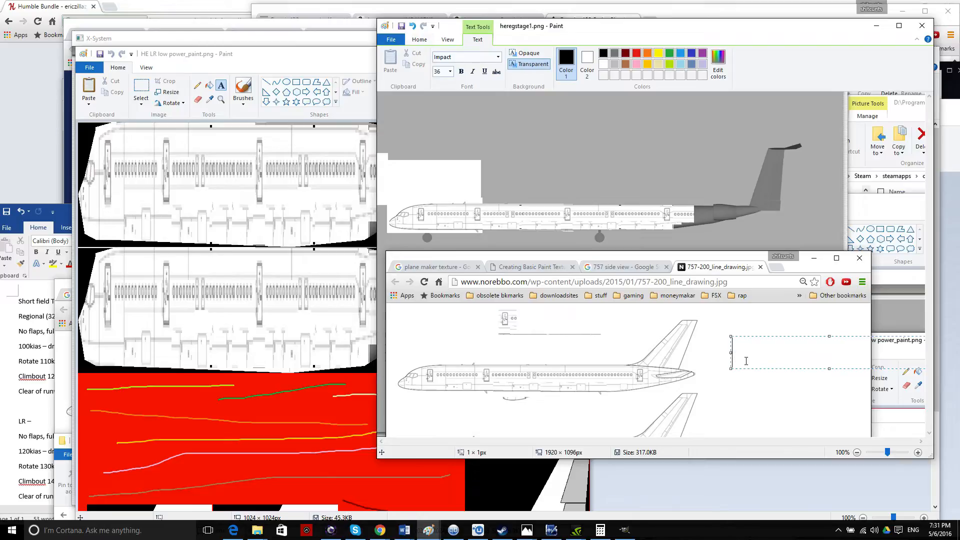
Type and commit the label 'High Efficiency LR', fixing the wrongly capitalised I.
type("HIgh Efficiency")
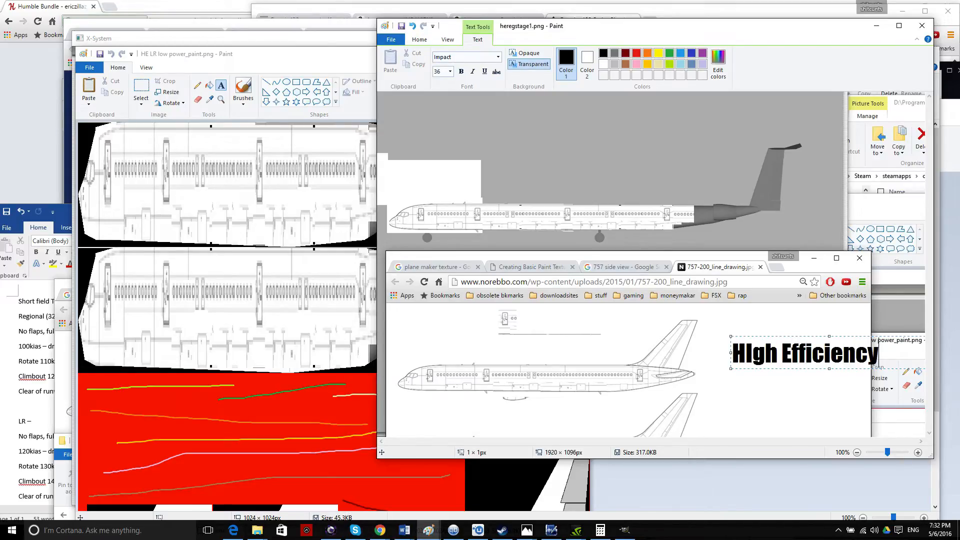
type(" LR")
left_click_drag(726, 353, 694, 354)
left_click(720, 353)
key("BackSpace")
type("i")
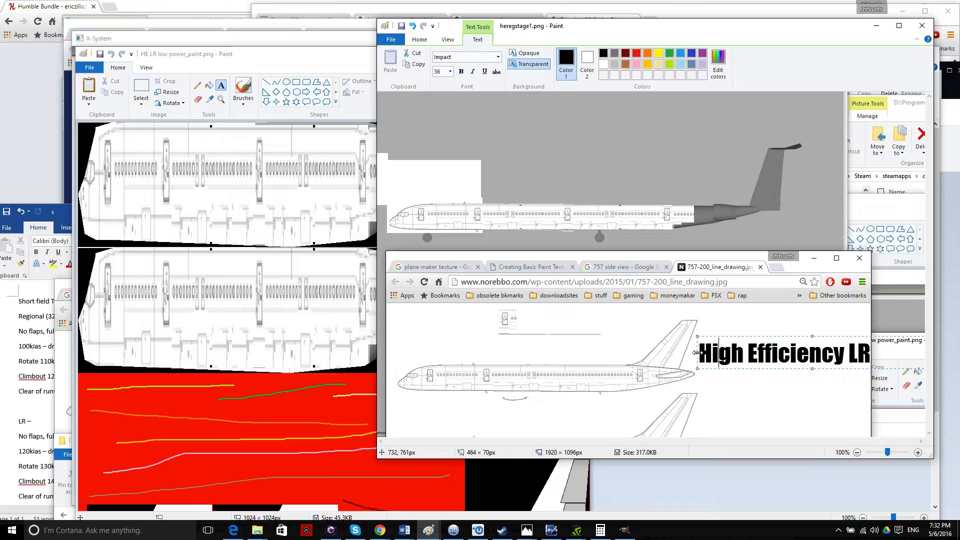
left_click_drag(697, 352, 695, 353)
left_click(452, 118)
Select the 'High Efficiency LR' label and squeeze it to a narrow width.
left_click(442, 60)
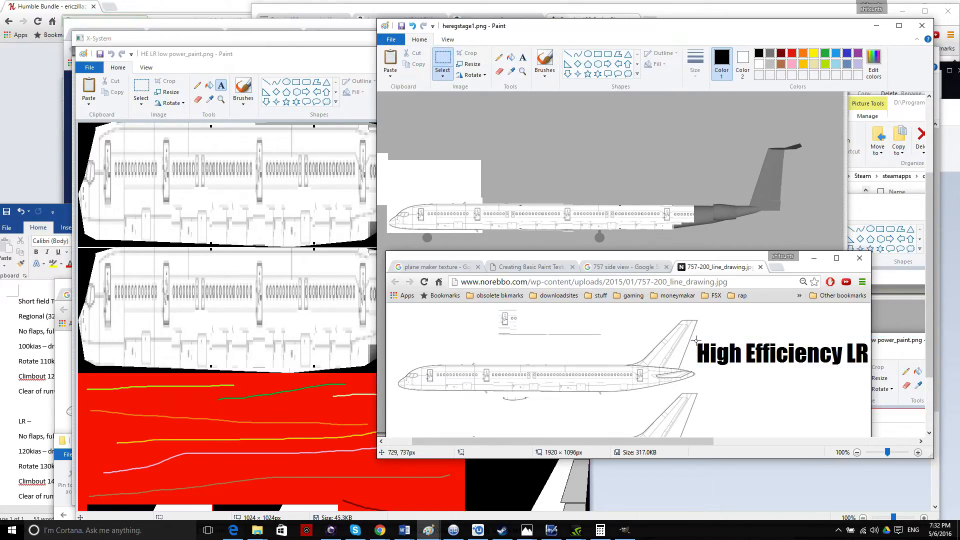
left_click_drag(697, 341, 783, 353)
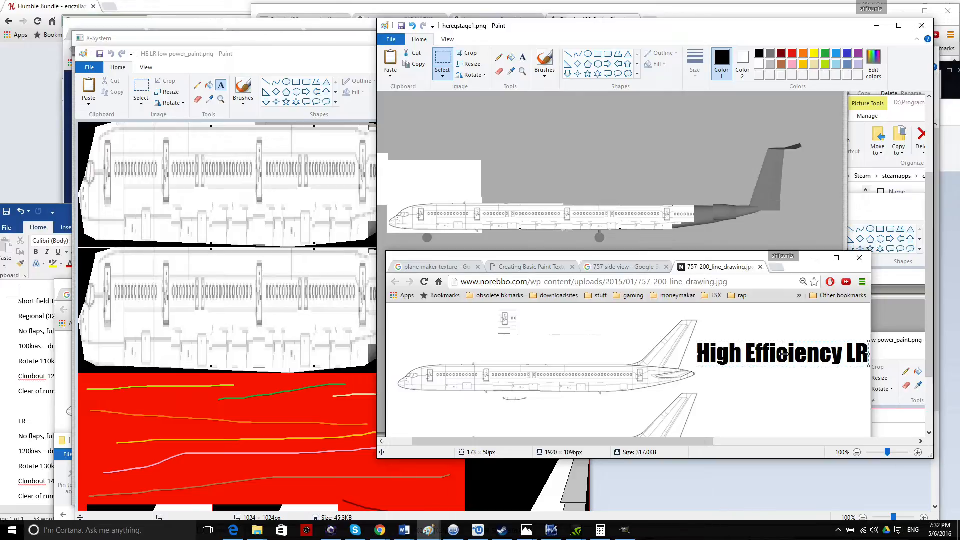
left_click_drag(783, 353, 734, 353)
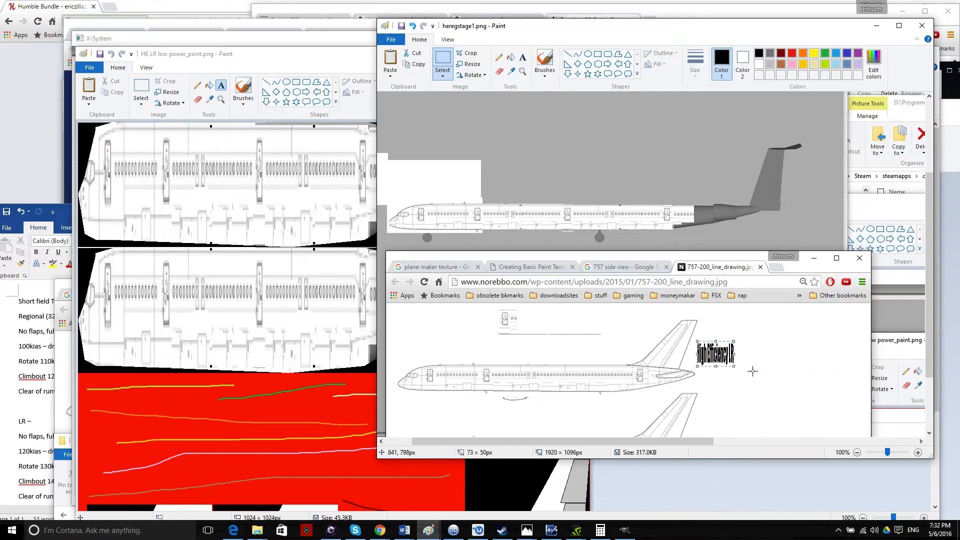
Paste a copy of the narrow label beside it and mirror it with Flip horizontal.
key("ctrl+v")
left_click_drag(378, 121, 755, 368)
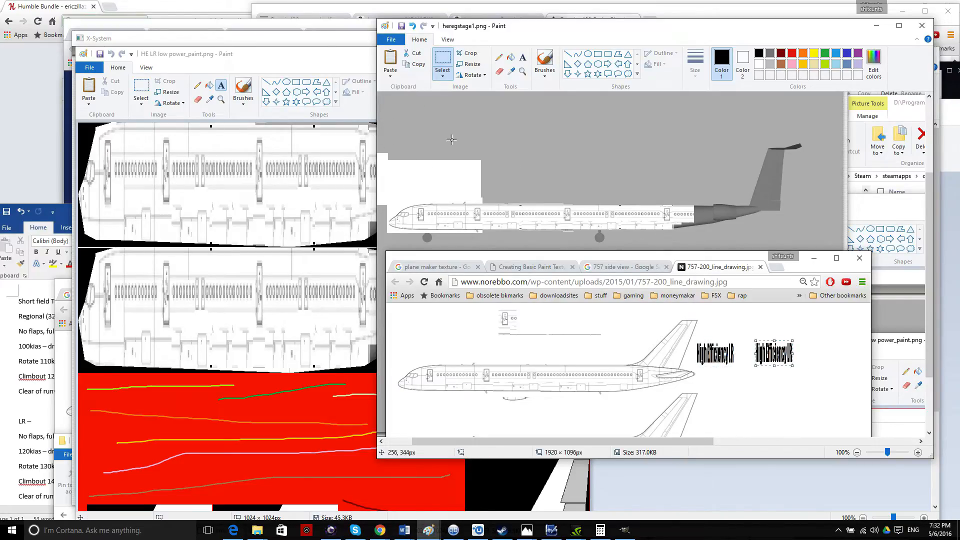
left_click(446, 78)
left_click(472, 75)
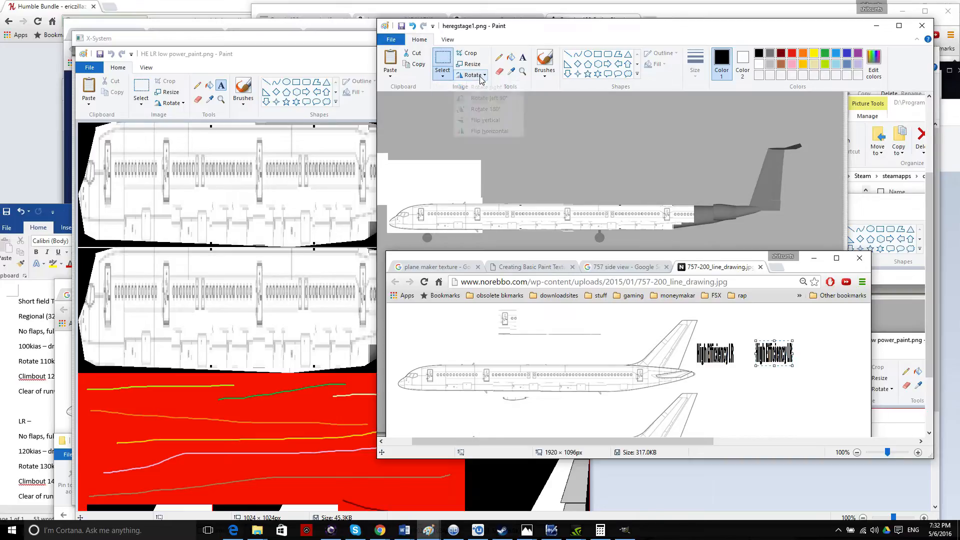
left_click(472, 75)
left_click(492, 130)
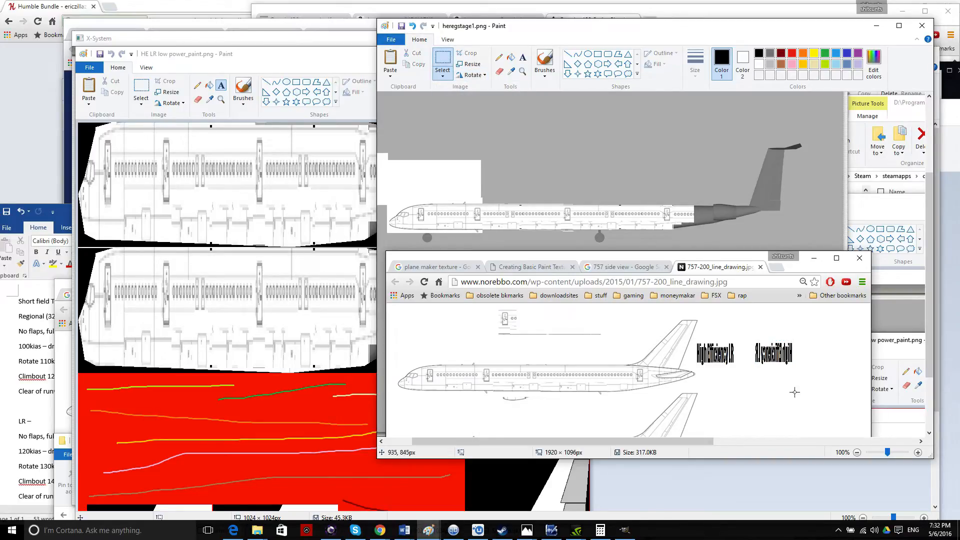
left_click_drag(733, 342, 696, 365)
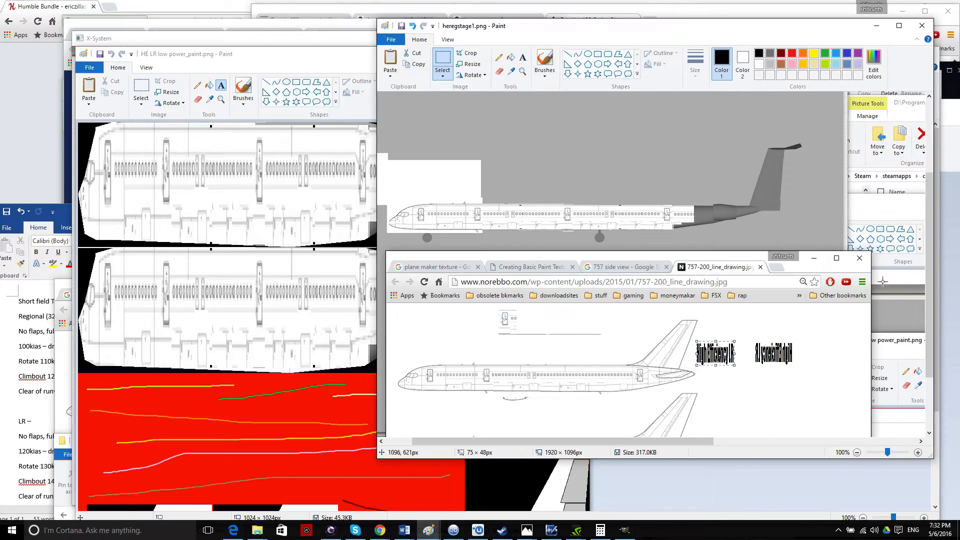
left_click(954, 123)
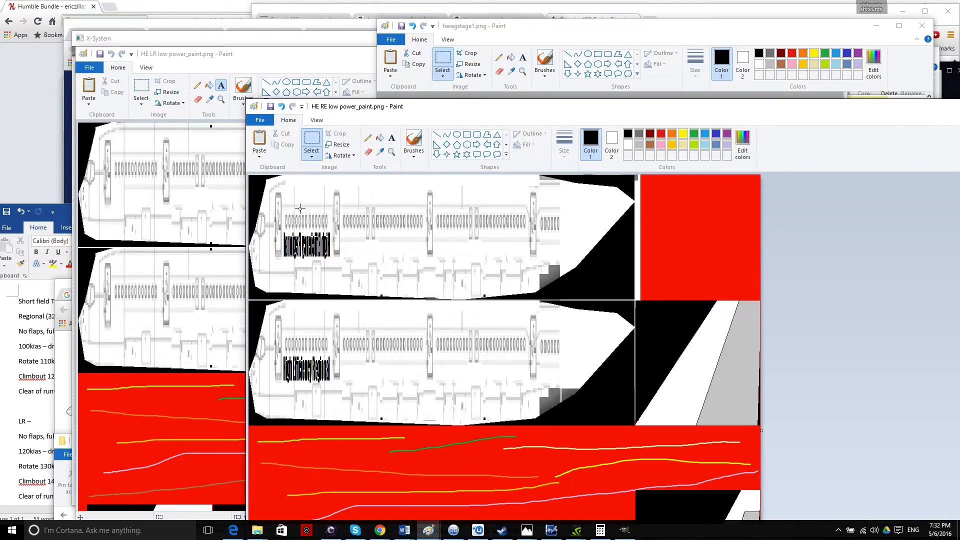
Paste the label into the LR texture with a transparent background and place it on the lower hull.
left_click(266, 64)
key("ctrl+v")
mouse_move(107, 135)
left_mouse_down()
mouse_move(142, 218)
mouse_move(156, 329)
left_mouse_up()
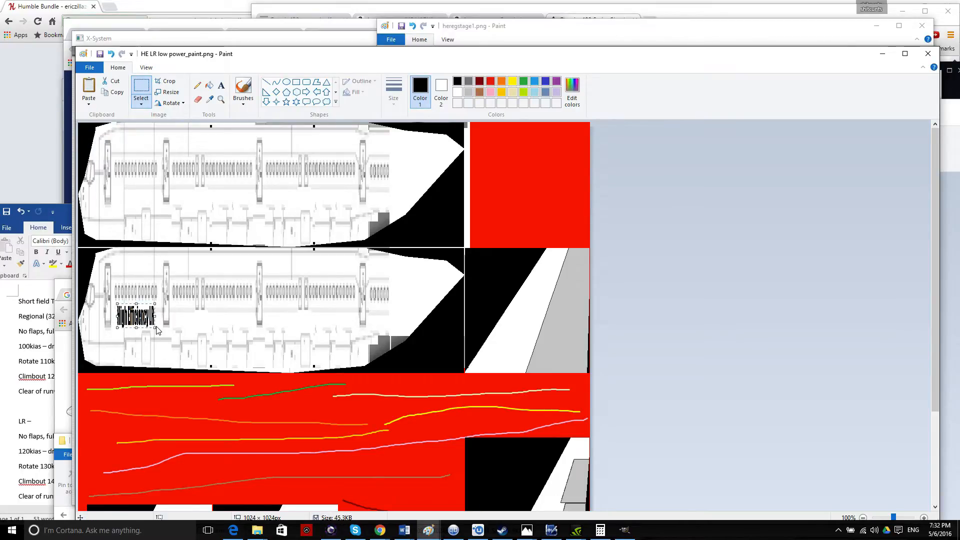
left_click(141, 103)
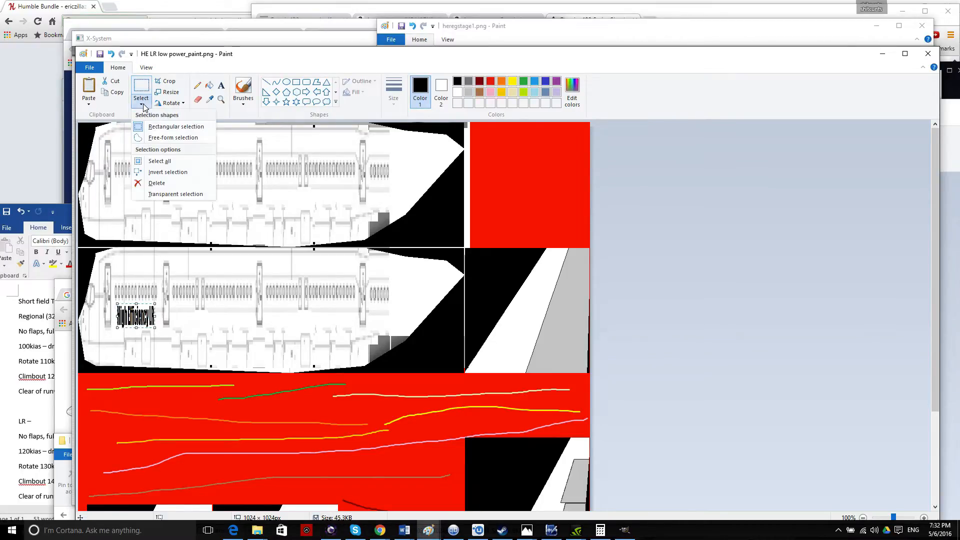
left_click(163, 194)
left_click_drag(142, 320, 139, 318)
left_click(302, 331)
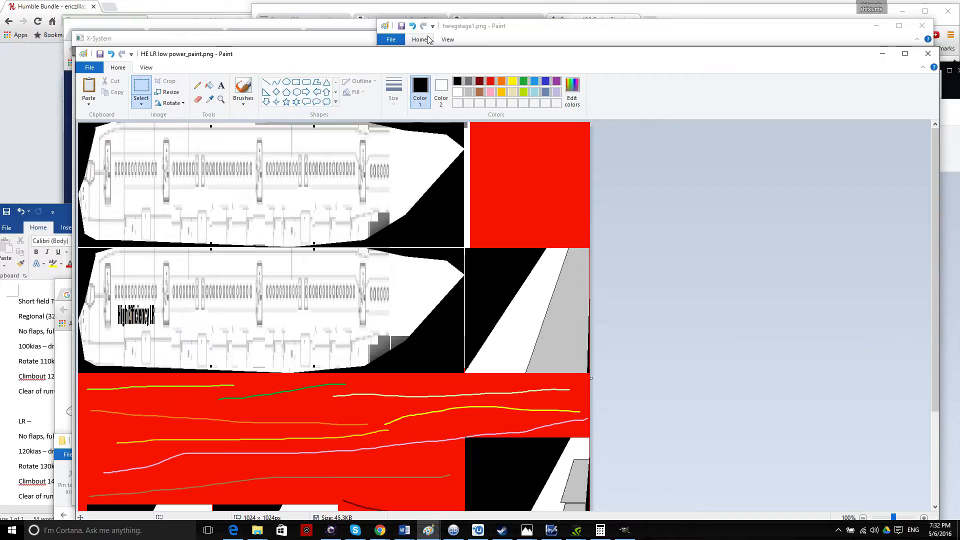
Copy the mirrored label from heregstage1.png and place it on the LR texture's upper hull.
mouse_move(415, 54)
left_mouse_down()
mouse_move(625, 171)
mouse_move(666, 178)
left_mouse_up()
left_click(630, 29)
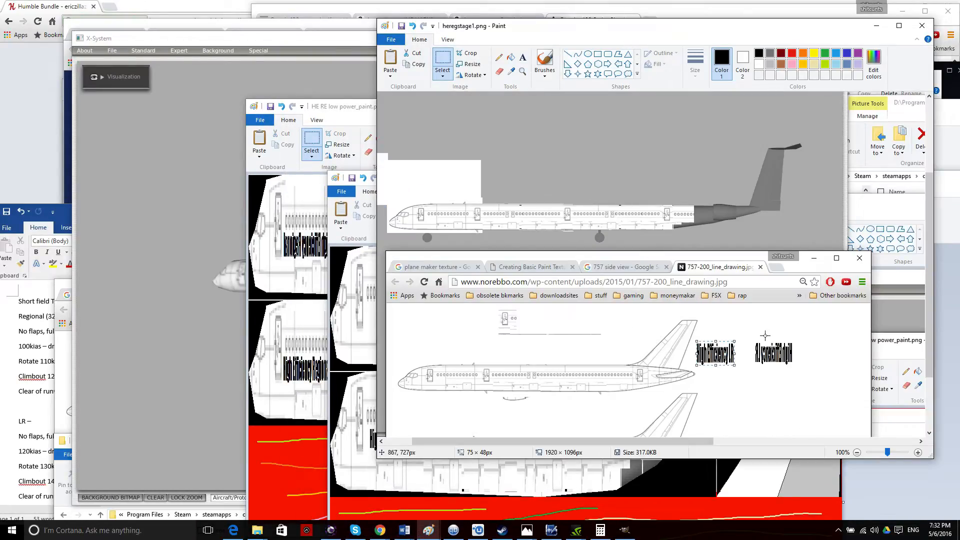
left_click_drag(753, 340, 772, 367)
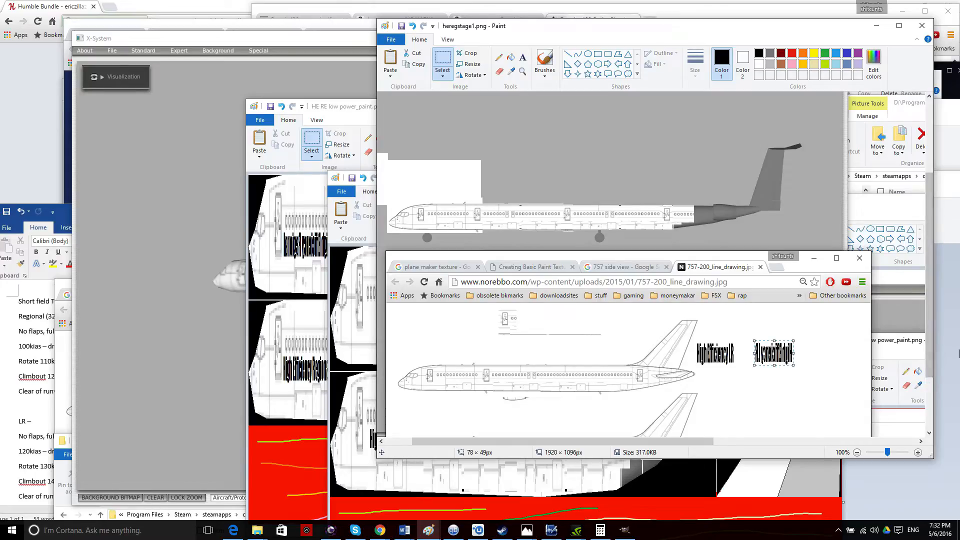
left_click(955, 348)
key("ctrl+v")
left_click_drag(367, 258, 390, 315)
left_click(465, 424)
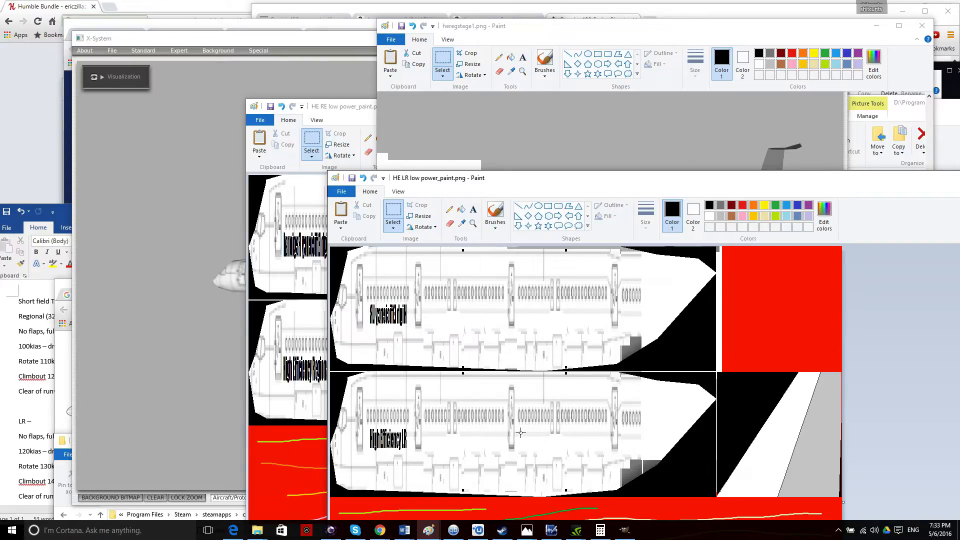
Try a free-form selection along the lower hull's top edge, then cancel it.
left_click(393, 226)
left_click(404, 262)
left_click_drag(378, 380, 476, 384)
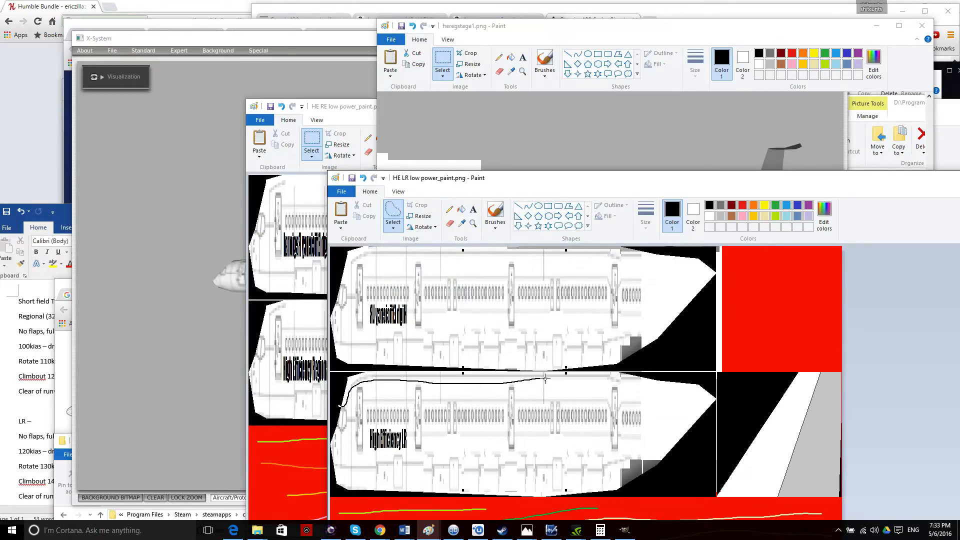
left_click_drag(648, 374, 650, 375)
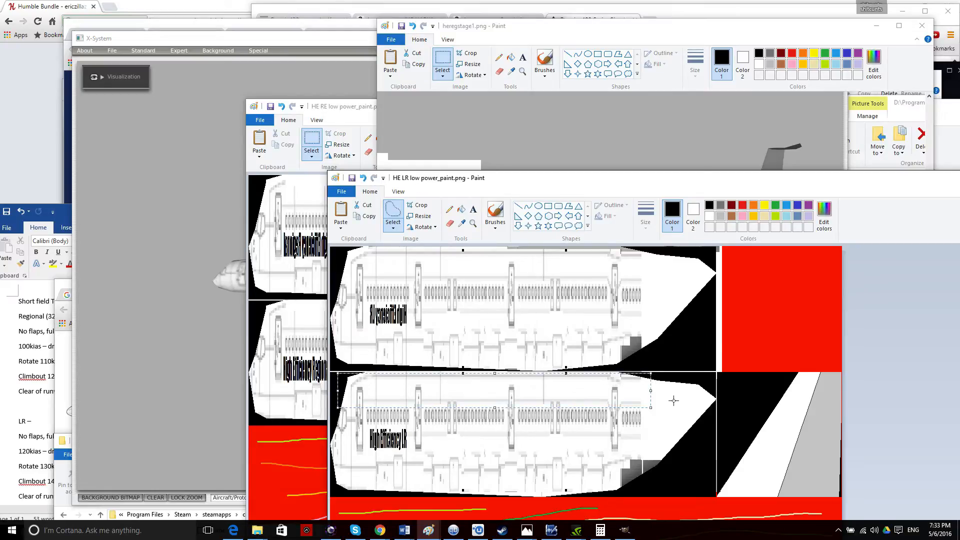
left_click(722, 381)
Switch back to rectangular selection and whiten the thin black strip atop the lower hull.
left_click(393, 228)
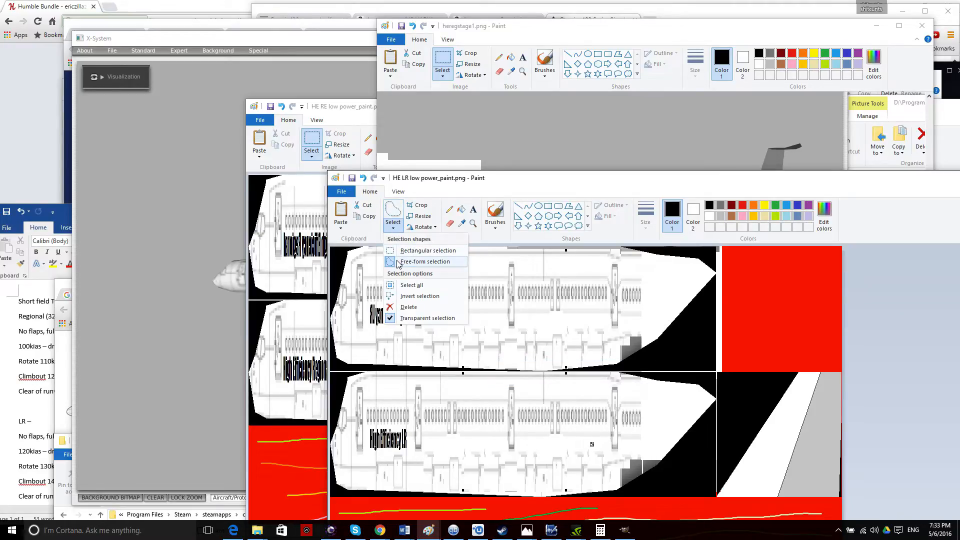
left_click(427, 250)
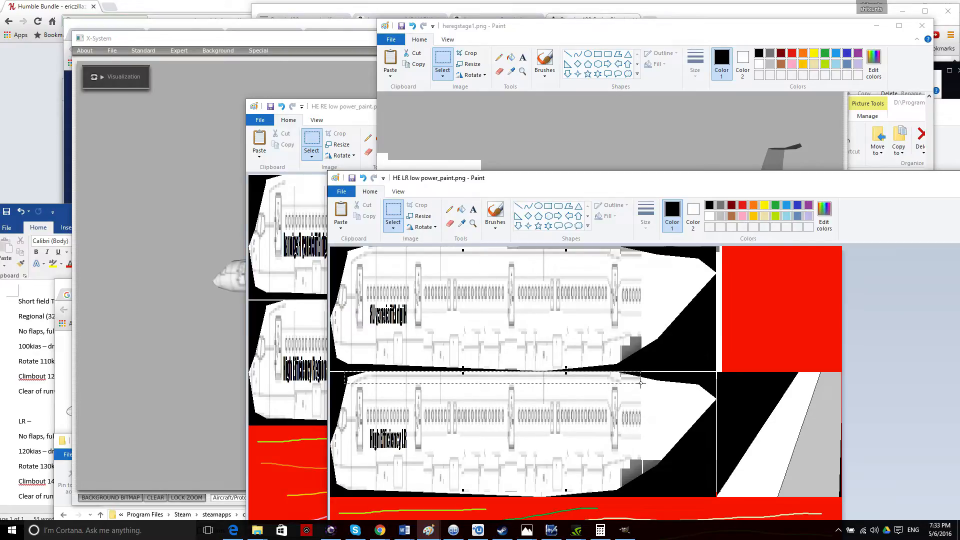
left_click_drag(643, 381, 643, 380)
key("Delete")
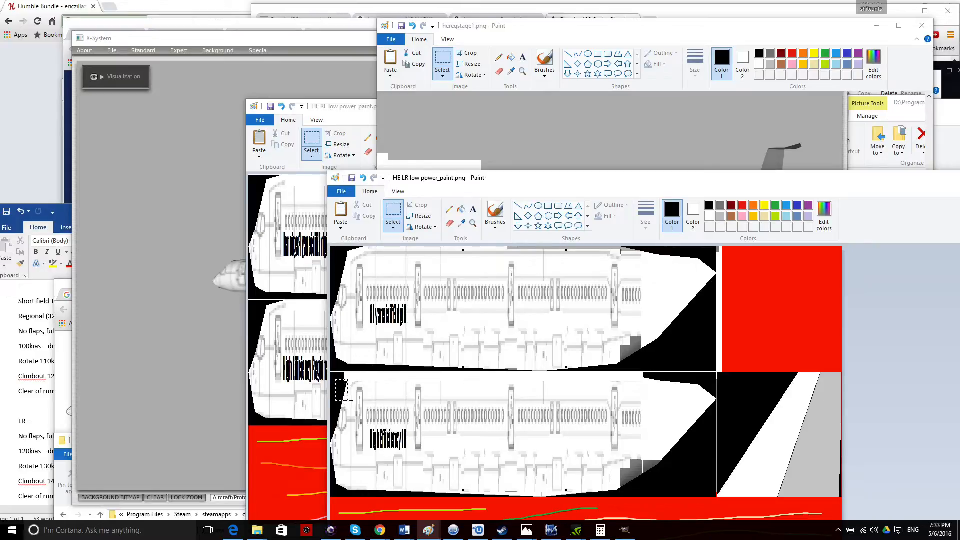
Whiten the black areas and corners at the noses of the lower and upper hulls.
left_click_drag(349, 407, 349, 408)
key("Delete")
left_click_drag(331, 431, 330, 433)
key("Delete")
left_click_drag(330, 257, 331, 256)
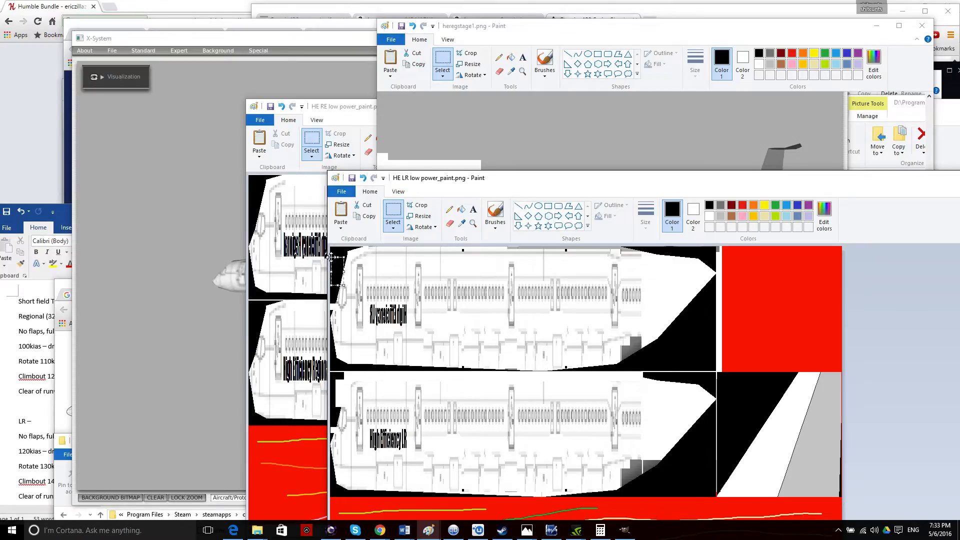
key("Delete")
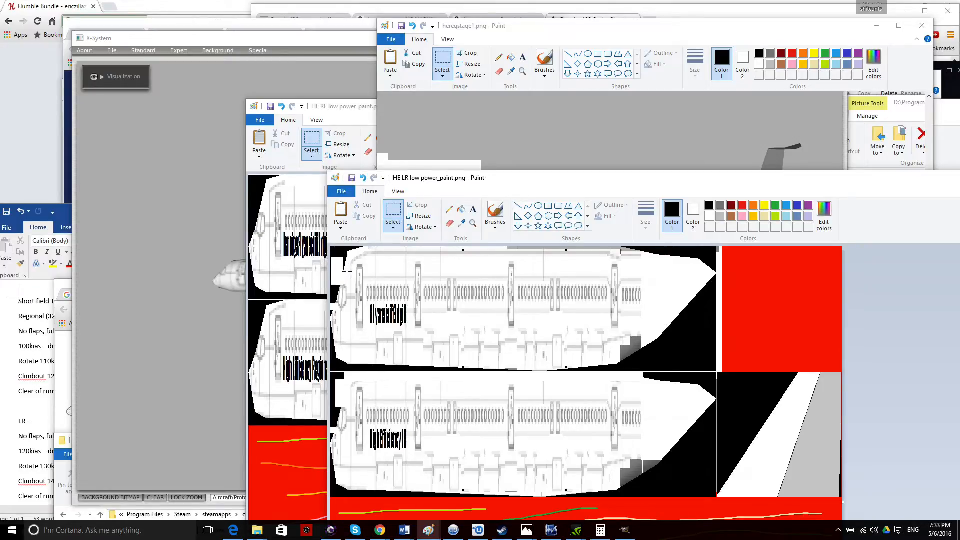
left_click_drag(341, 250, 340, 250)
key("Delete")
key("Delete")
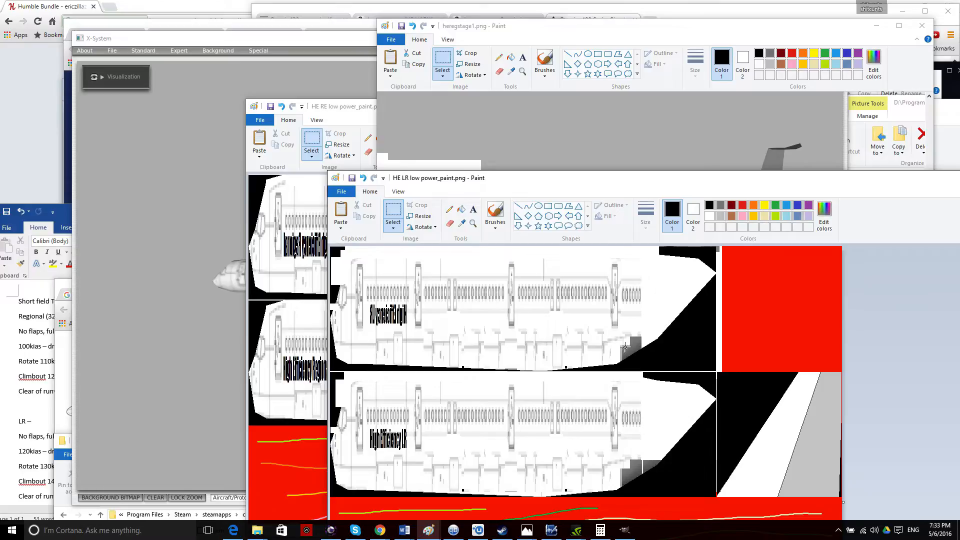
Run Special > Reload Textures in Plane Maker to preview the 'High Efficiency LR' titles, then return to Paint.
left_click(134, 256)
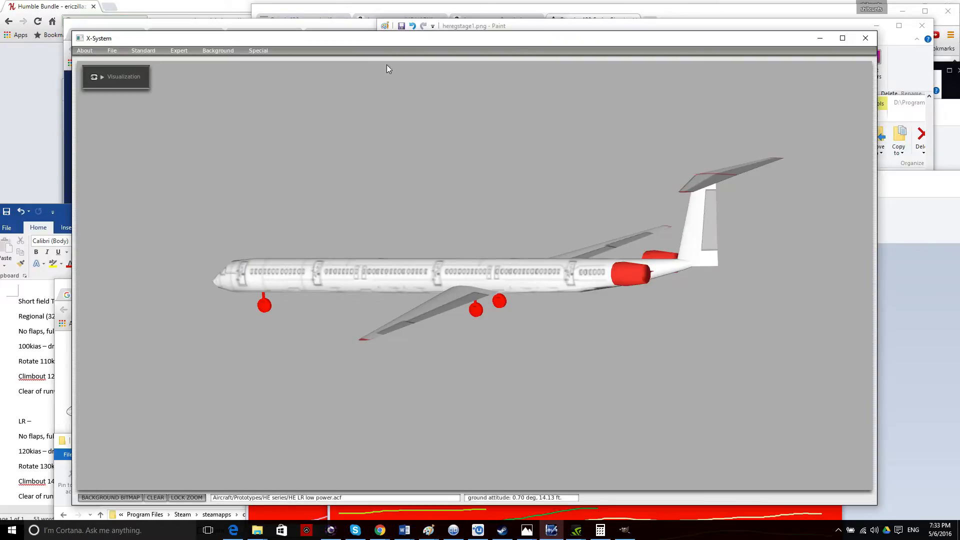
left_click(254, 52)
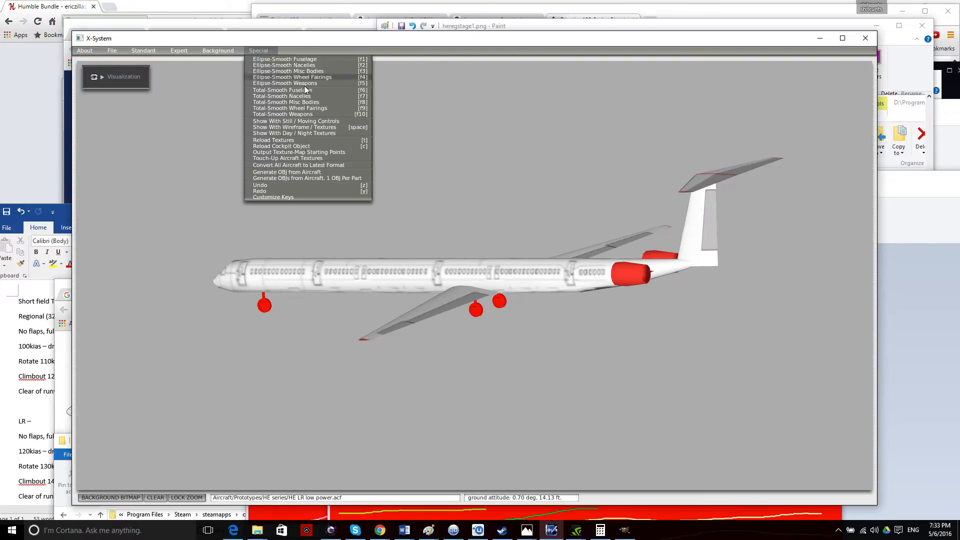
left_click(328, 142)
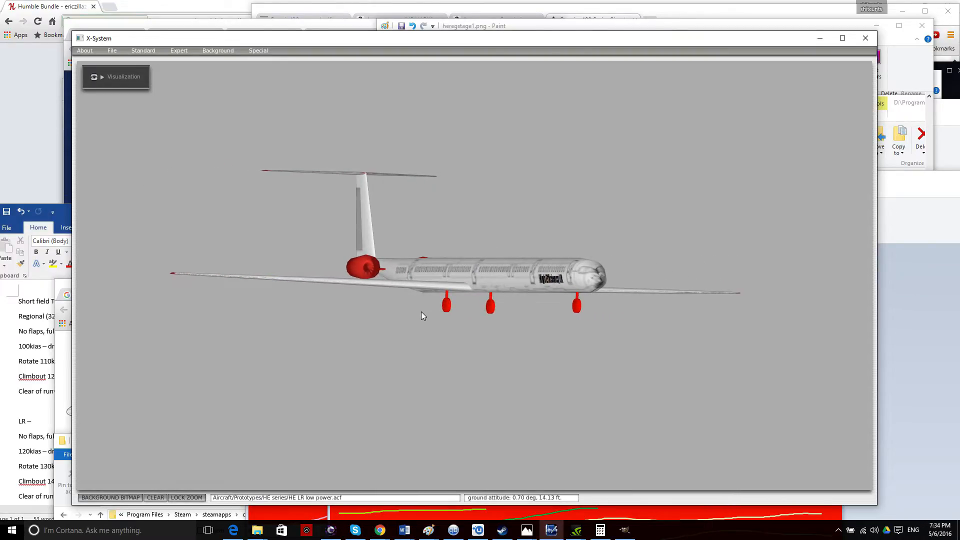
left_click(912, 359)
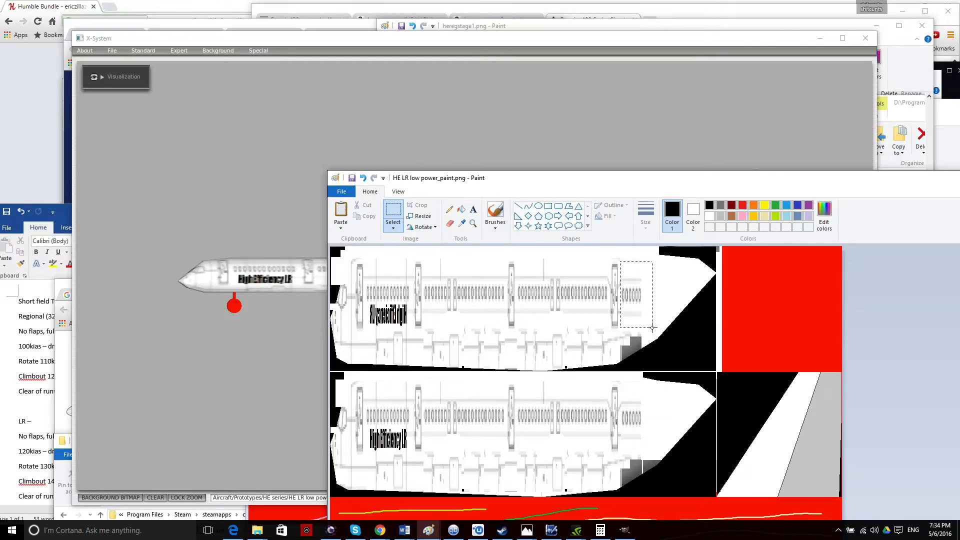
Delete the rear window blocks on the upper and lower fuselage, then undo to restore them.
key("Delete")
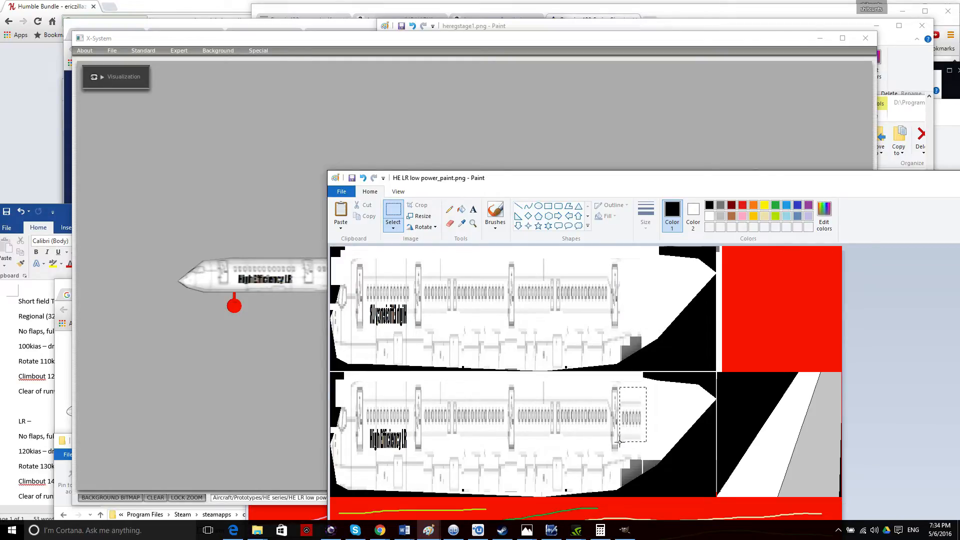
key("Delete")
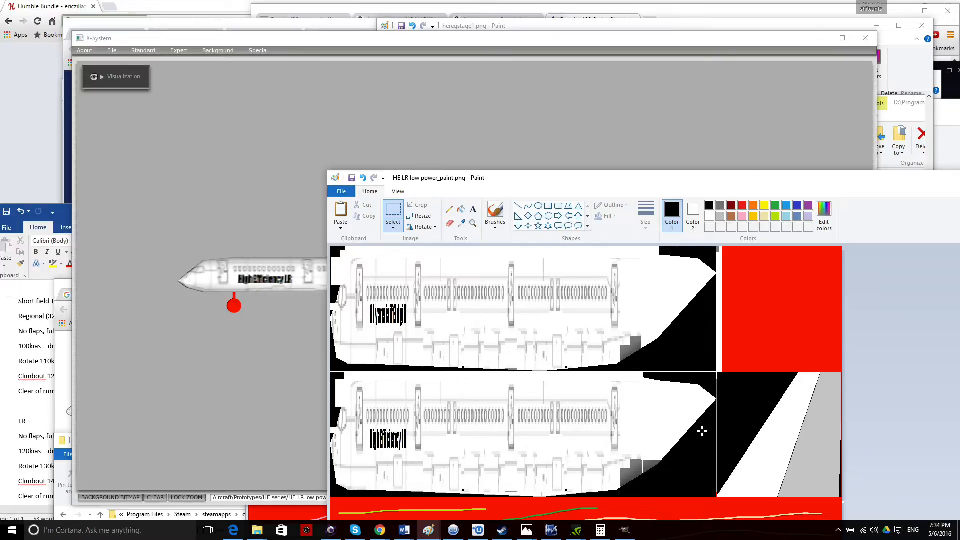
key("ctrl+z")
key("ctrl+z")
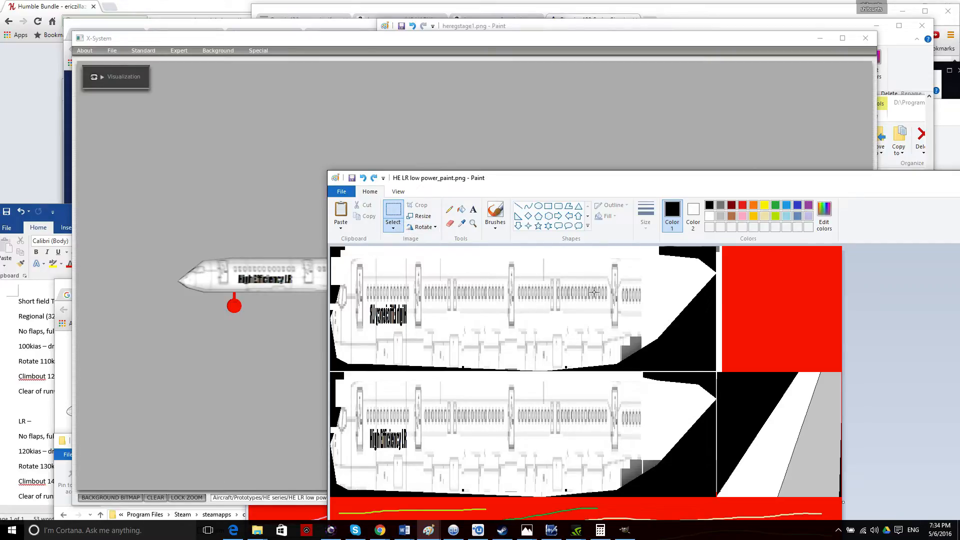
left_click(514, 134)
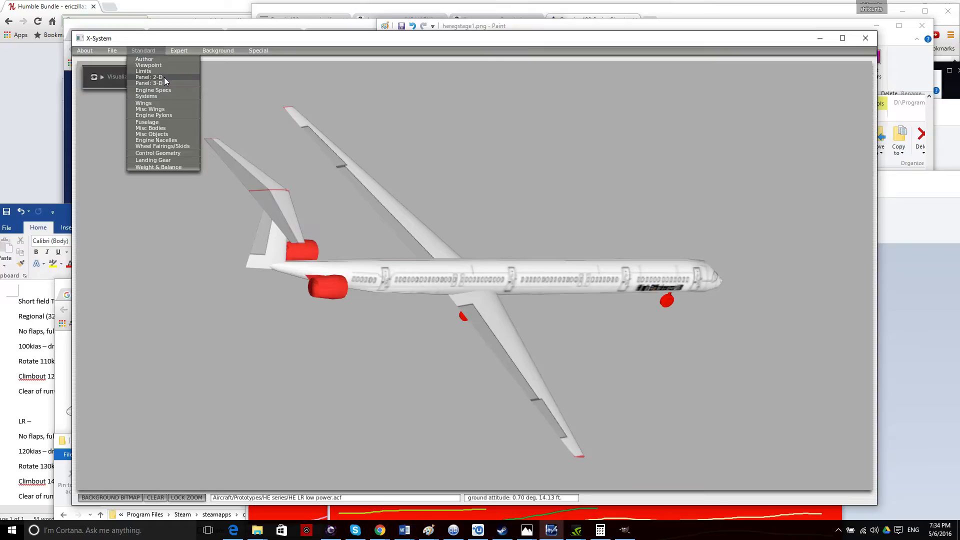
On the 2-D panel, select all HUD layers plus HUD.png and move them right from x 452 to 492.
left_click(164, 77)
left_click(338, 235)
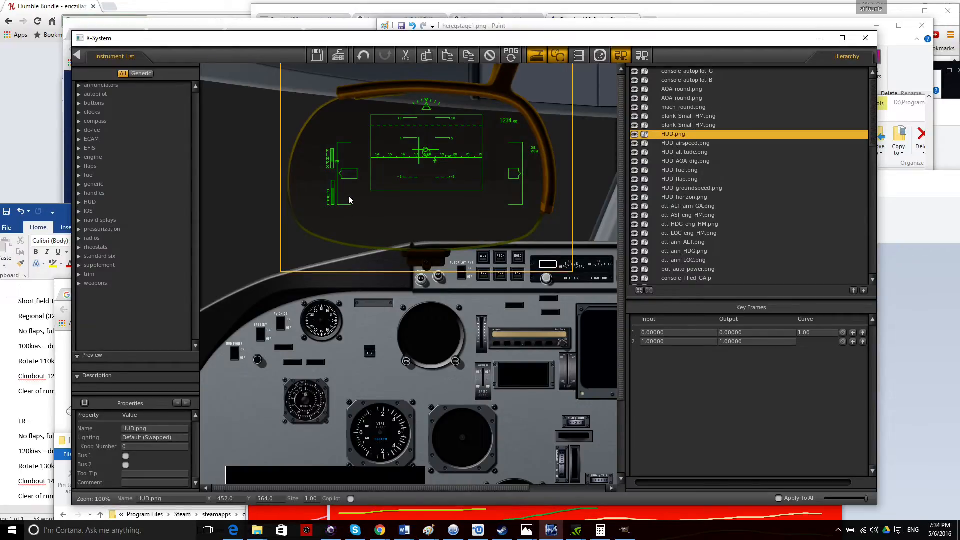
left_click(235, 188)
left_click(304, 210)
left_click(248, 194)
left_click_drag(244, 253, 575, 84)
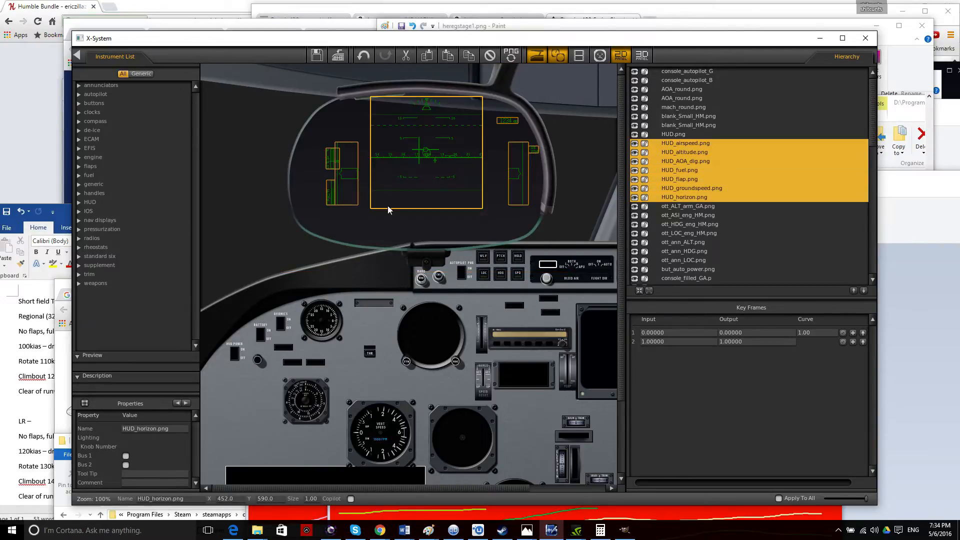
left_click(296, 173, "shift")
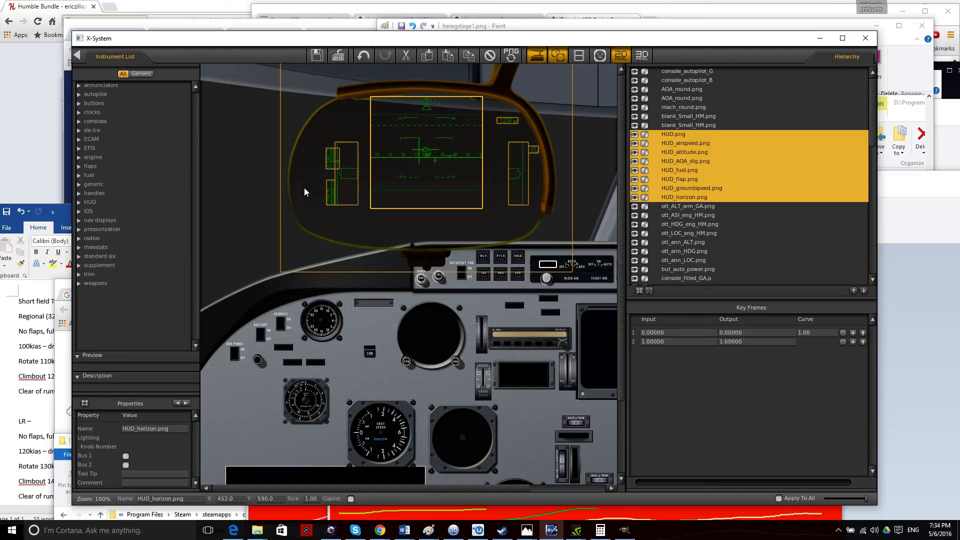
left_click_drag(373, 226, 390, 223)
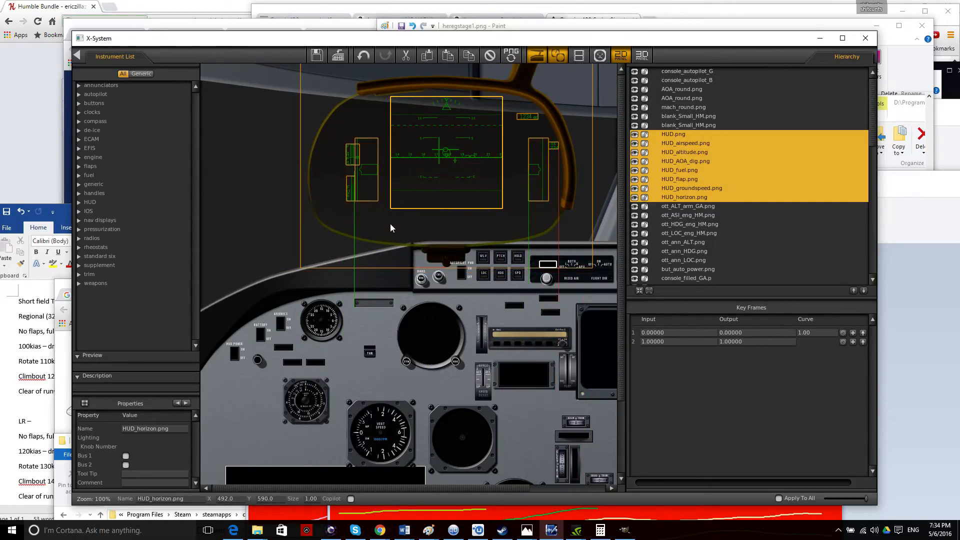
left_click(250, 204)
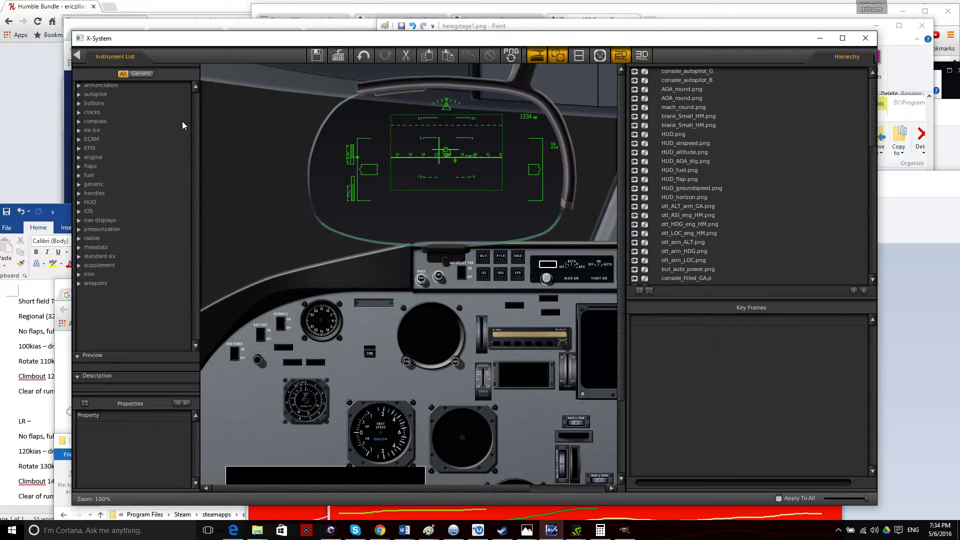
left_click(78, 55)
left_click(112, 50)
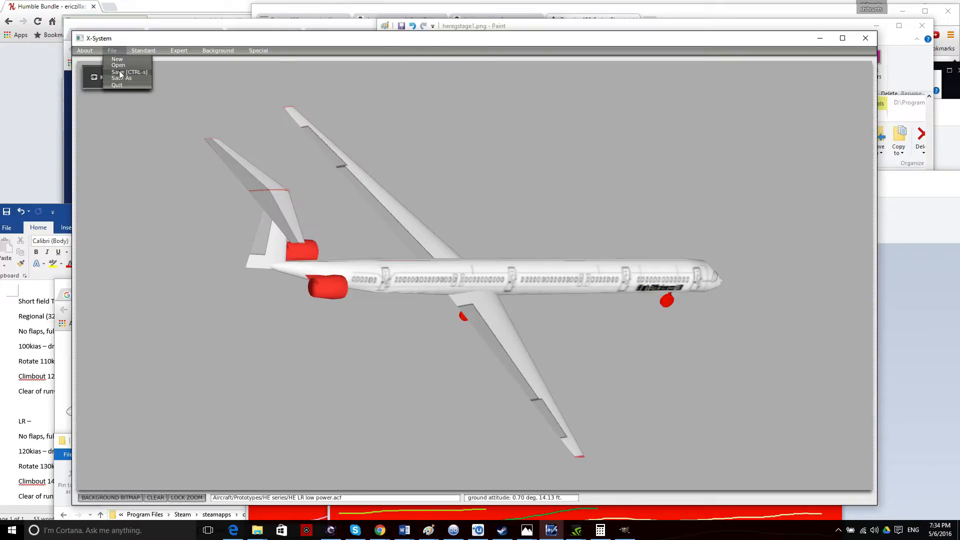
Save the aircraft and open the Standard > Viewpoint settings.
left_click(120, 73)
left_click(142, 51)
left_click(133, 82)
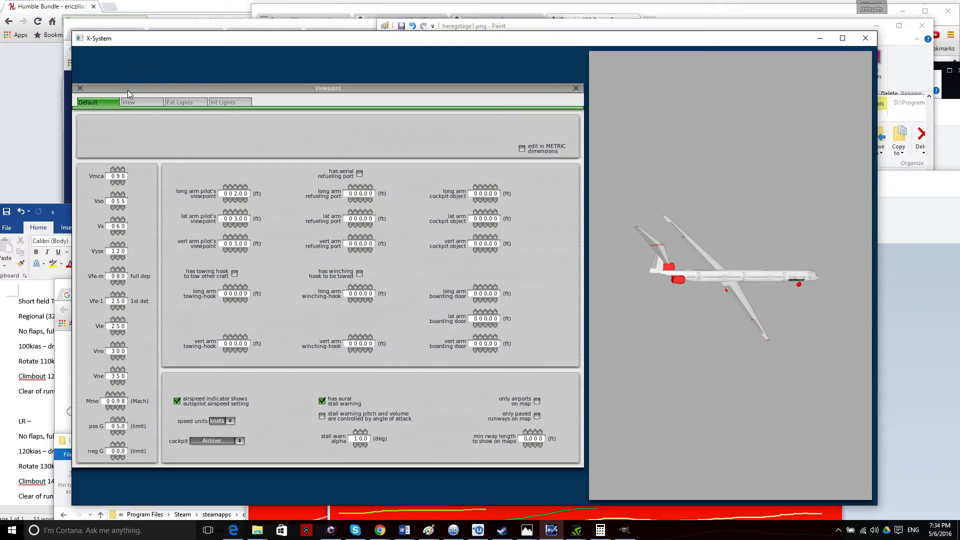
Set Vmca to 140, Vso to 090 and Vs to 120 with the digit arrows.
left_click(117, 170)
left_click(117, 170)
left_click(117, 170)
left_click(117, 170)
left_click(117, 170)
left_click(118, 183)
left_click(117, 195)
left_click(117, 195)
left_click(122, 210)
left_click(123, 210)
left_click(120, 220)
left_click(119, 233)
mouse_move(117, 253)
mouse_move(121, 281)
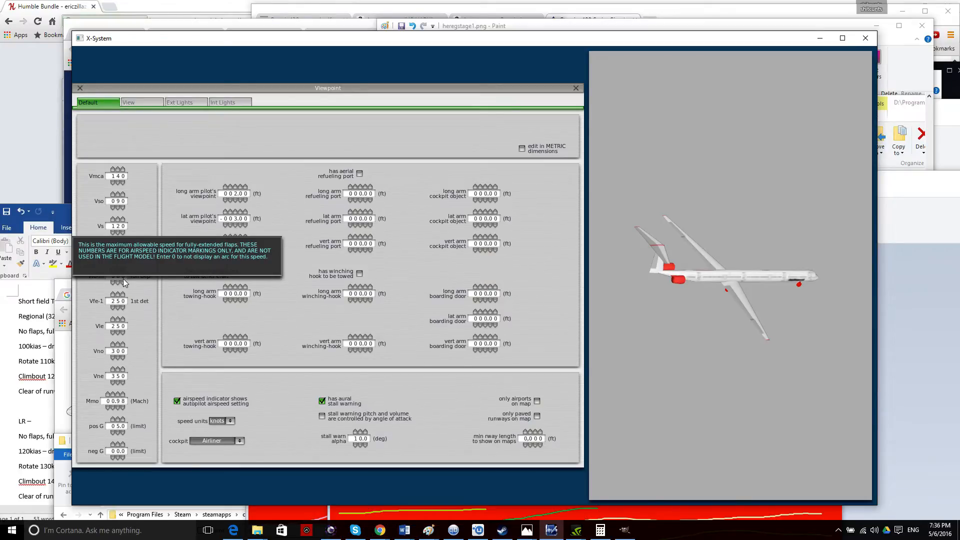
Set Vfe-m to 160 and Vne to 320 with the digit arrows.
left_click(118, 270)
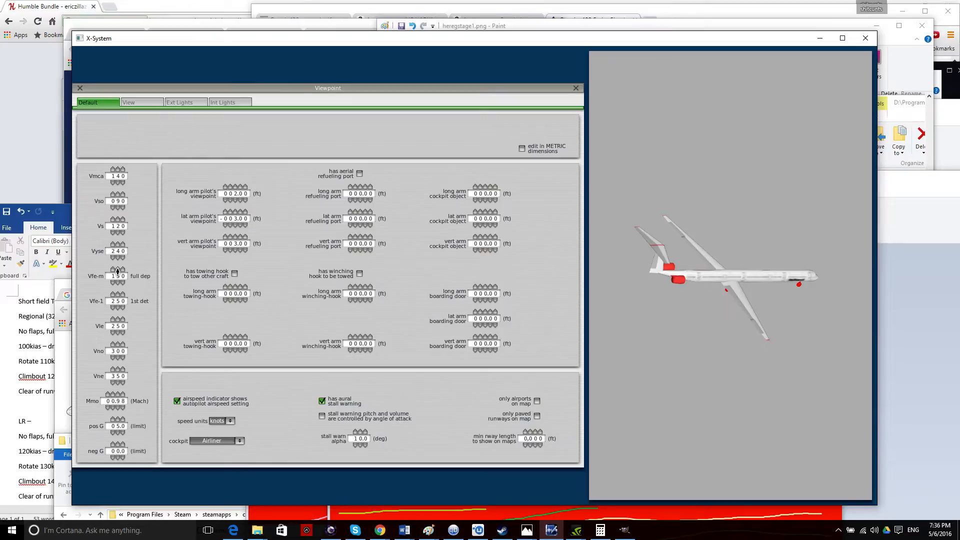
left_click(118, 270)
mouse_move(117, 306)
mouse_move(123, 332)
mouse_move(120, 355)
left_click(118, 371)
left_click(118, 383)
left_click(118, 383)
left_click(118, 383)
mouse_move(120, 429)
Set the G limits to positive 4.0 and negative 2.0.
left_click(118, 434)
left_click(119, 434)
left_click(119, 434)
left_click(119, 435)
left_click(119, 435)
left_click(114, 433)
left_click(114, 435)
left_click(113, 434)
left_click(113, 434)
left_click(124, 436)
left_click(123, 436)
left_click(124, 436)
left_click(124, 435)
left_click(124, 436)
left_click(120, 443)
left_click(121, 443)
left_click(121, 443)
left_click(120, 443)
left_click(120, 443)
left_click(118, 443)
left_click(118, 433)
left_click(117, 458)
left_click(117, 458)
Toggle the preview between wireframe and solid while rotating through top, low front and side views.
key("space")
key("Right")
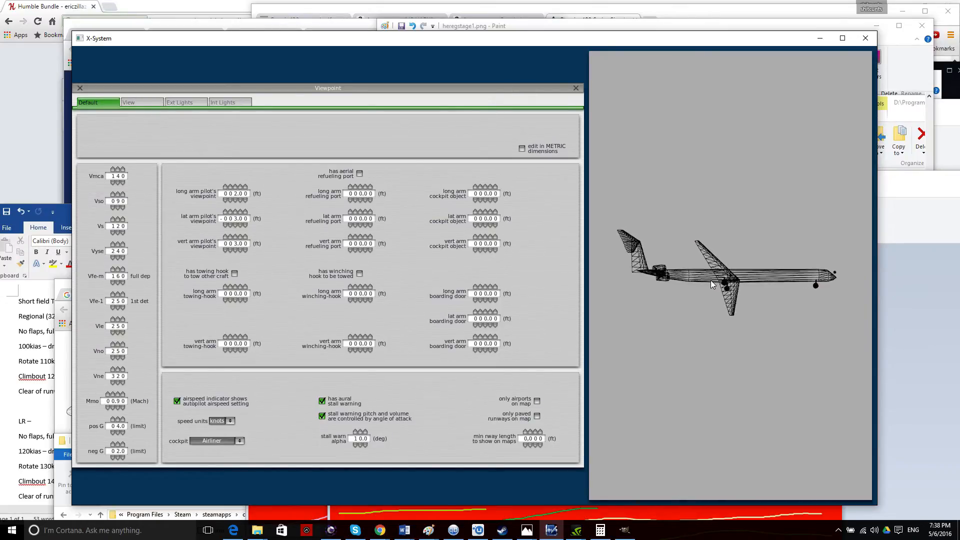
key("Up")
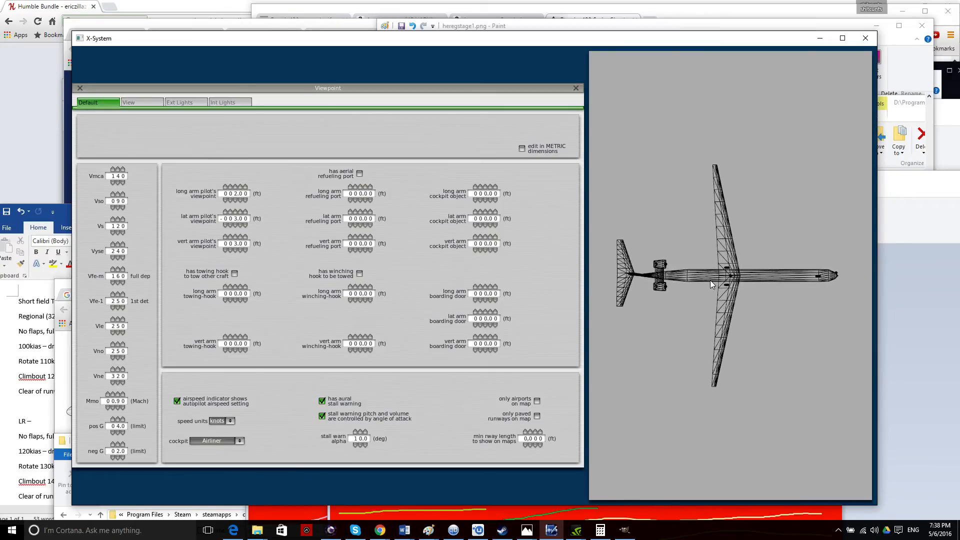
key("space")
key("Right")
key("Down")
key("space")
key("space")
key("space")
key("Right")
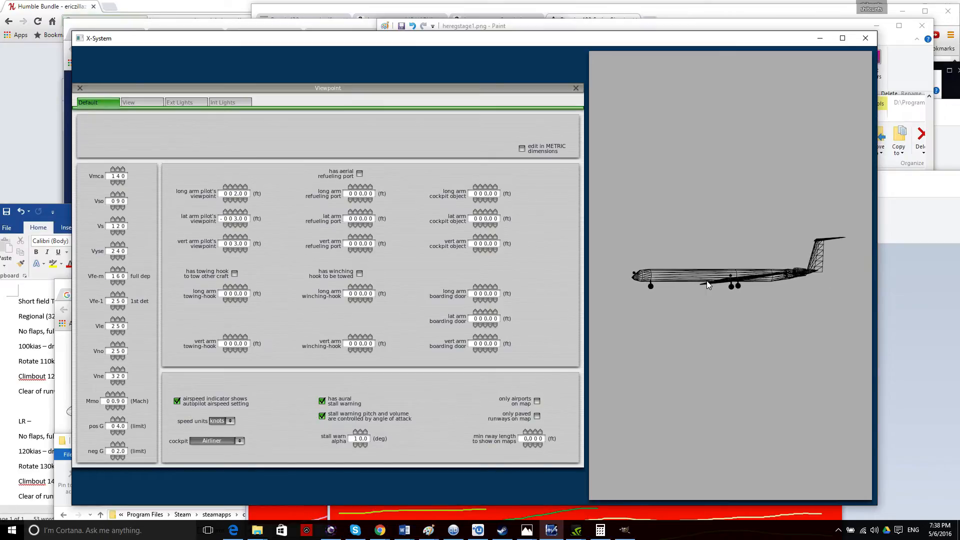
key("space")
key("Left")
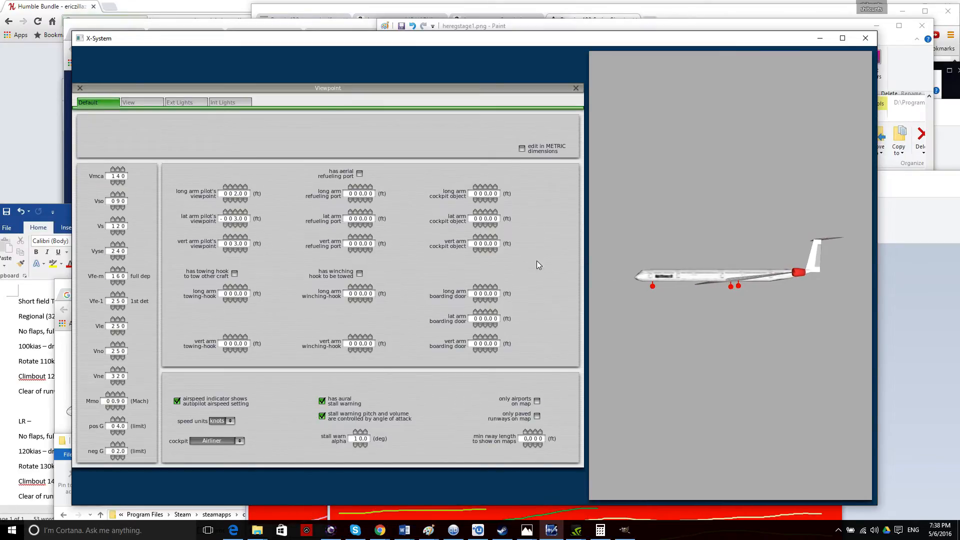
Cycle through the View, Ext Lights and Int Lights pages, ending on the exterior lights page.
left_click(142, 102)
left_click(183, 105)
left_click(242, 105)
left_click(194, 101)
key("Up")
key("Right")
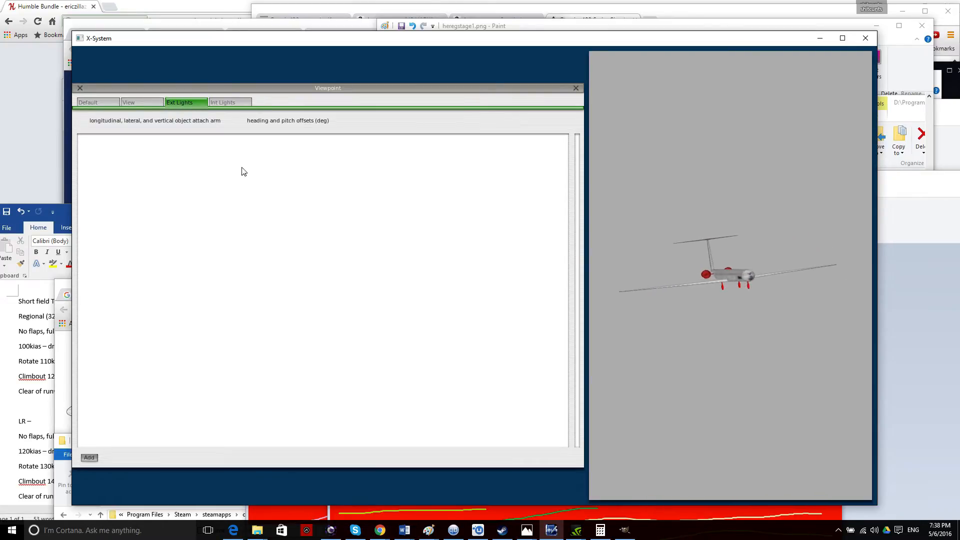
left_click(134, 101)
left_click(183, 103)
left_click(228, 102)
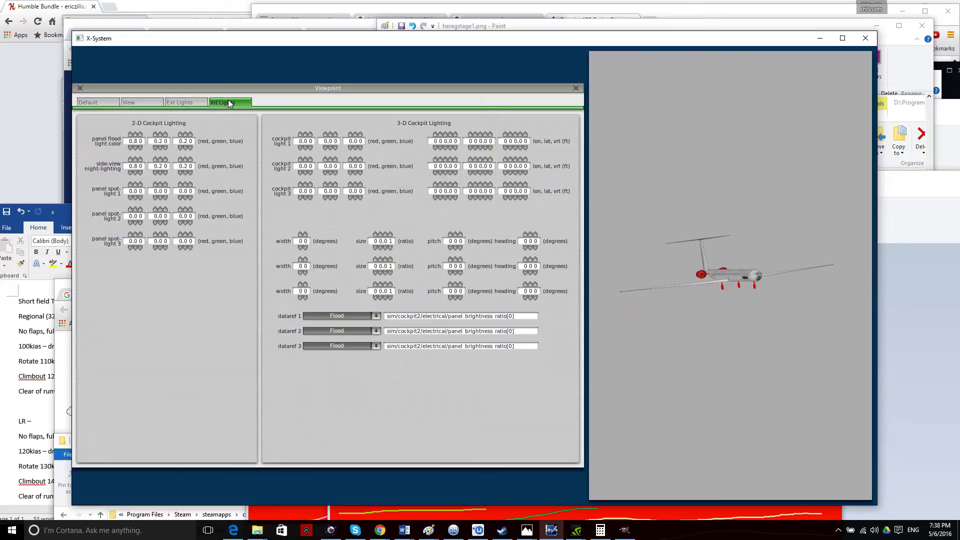
left_click(178, 104)
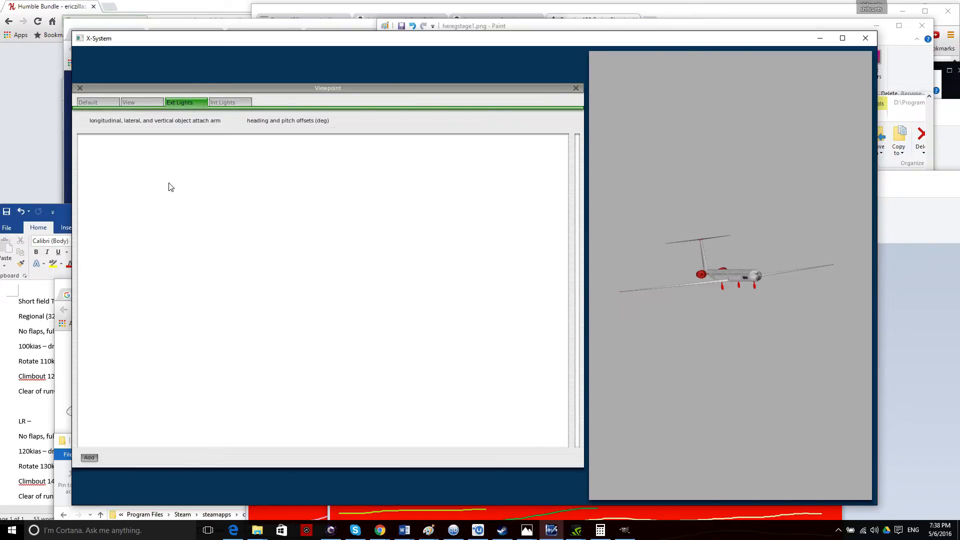
Add a Landing exterior light and lower its vertical arm to -005.00.
left_click(89, 456)
key("Right")
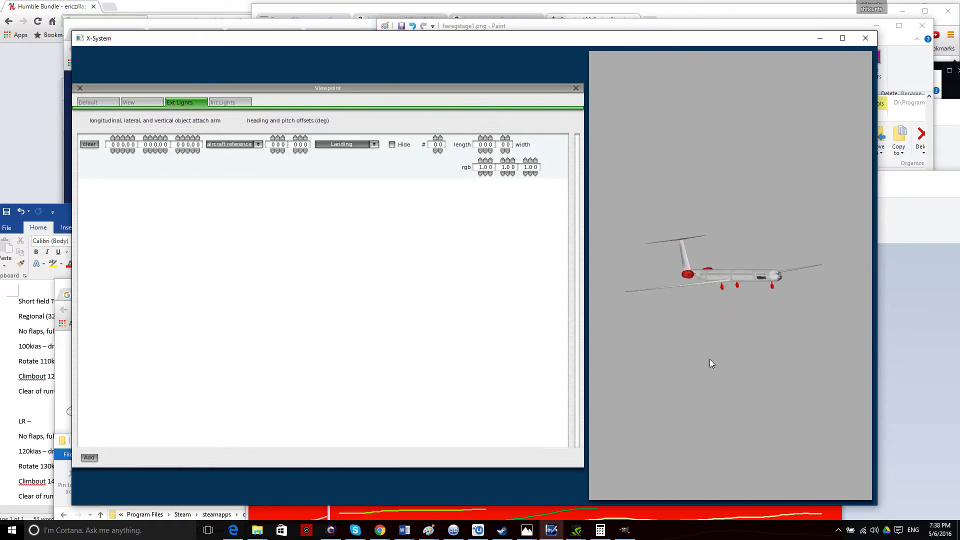
left_click(149, 101)
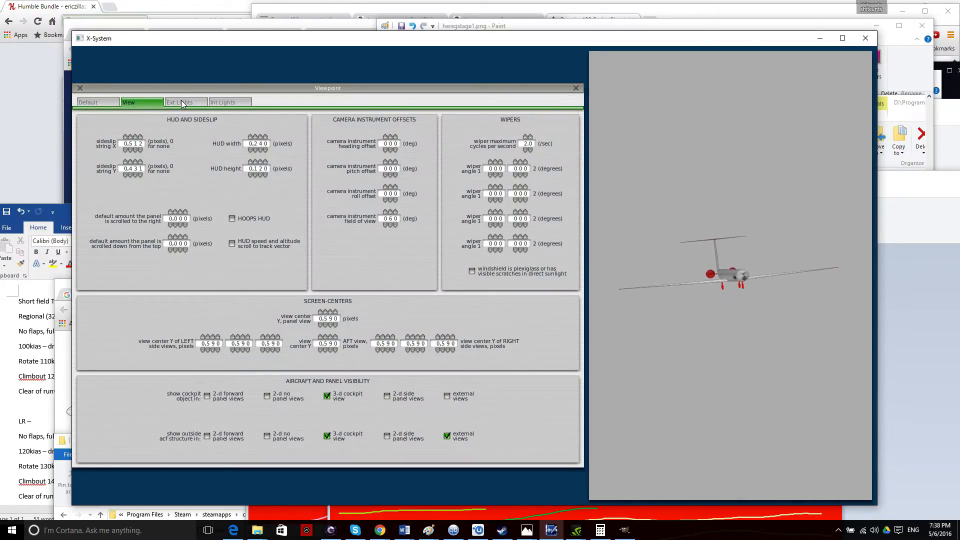
left_click(98, 102)
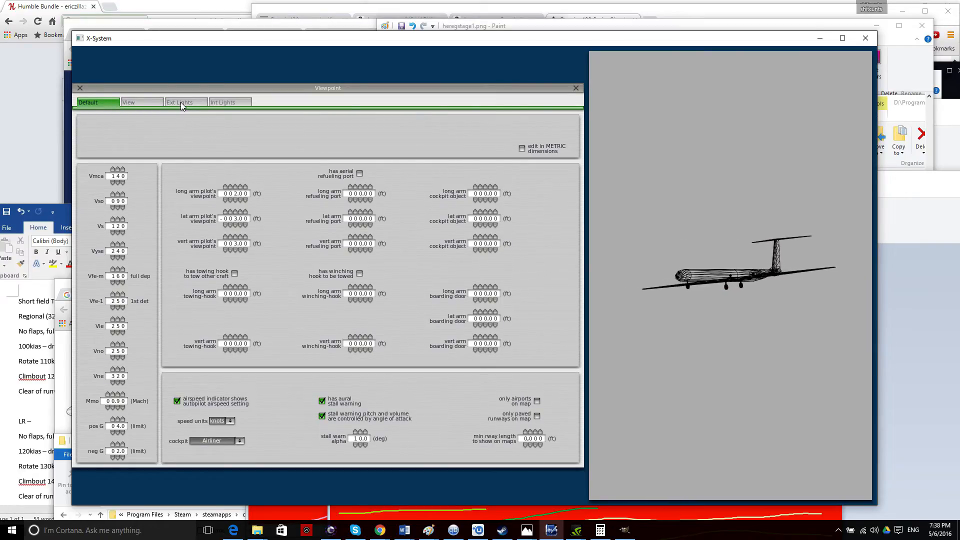
left_click(181, 102)
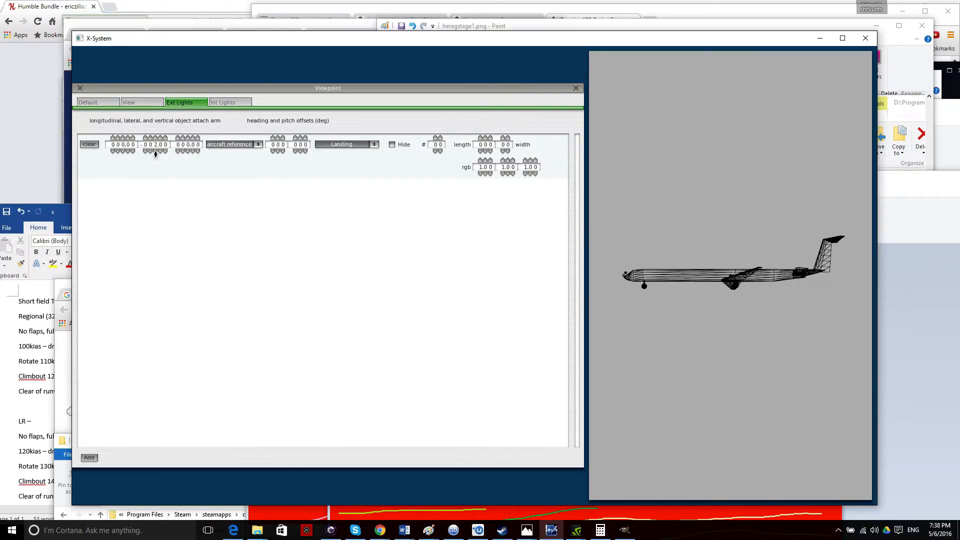
left_click(188, 151)
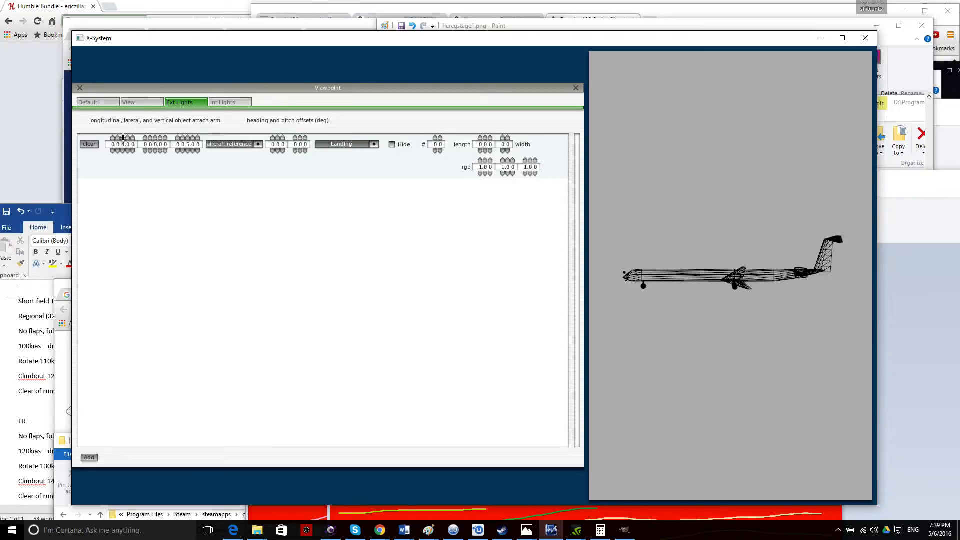
left_click(364, 144)
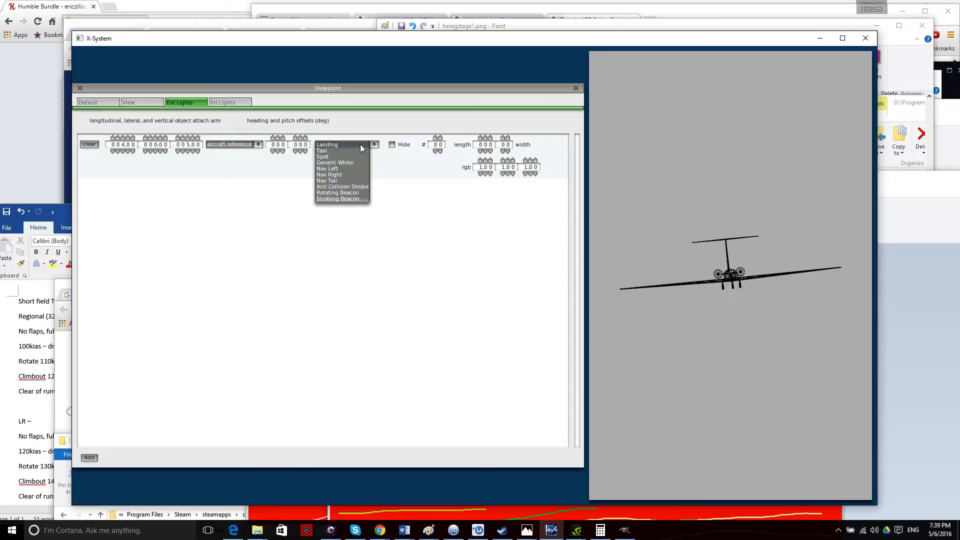
left_click(359, 144)
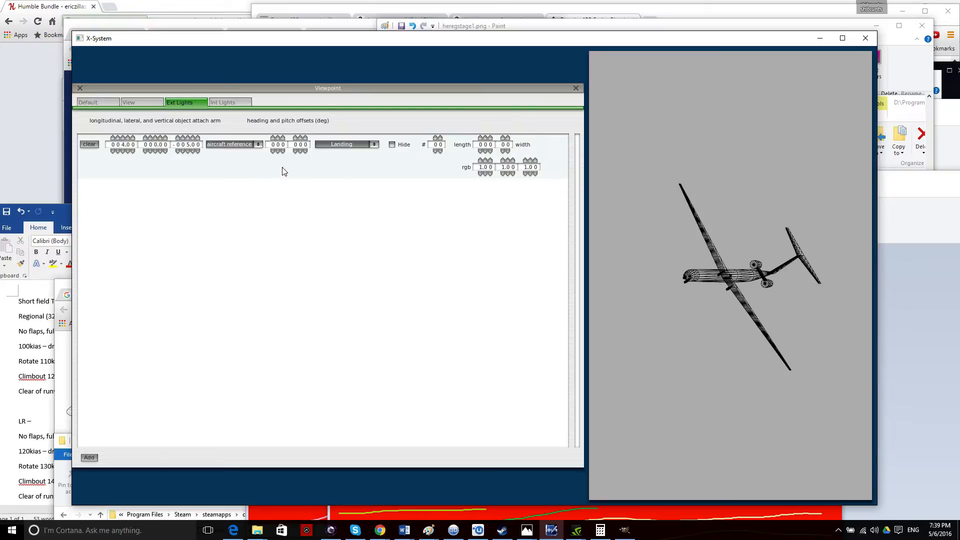
Set the landing light beam to length 30 and width 4.0.
mouse_move(877, 285)
left_mouse_down()
mouse_move(460, 309)
mouse_move(915, 304)
left_mouse_up()
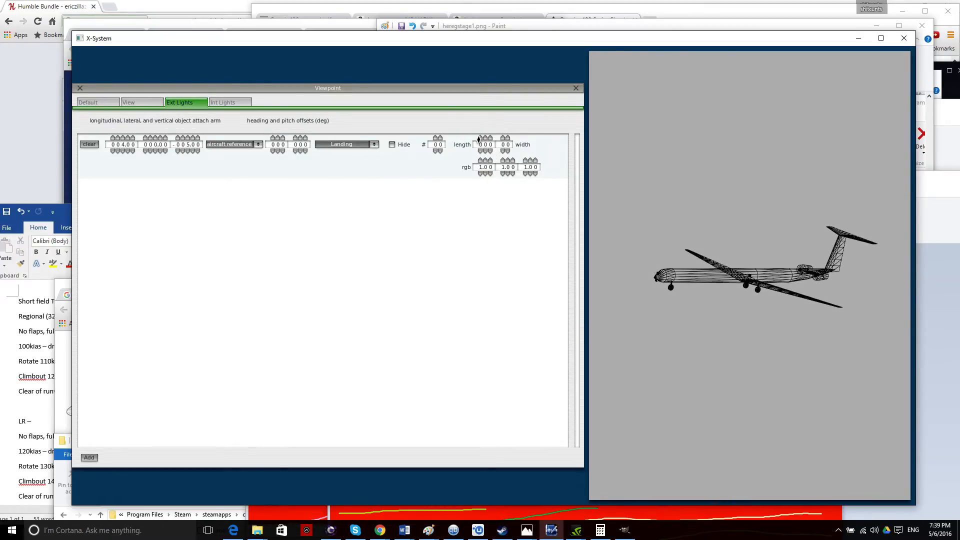
double_click(504, 138)
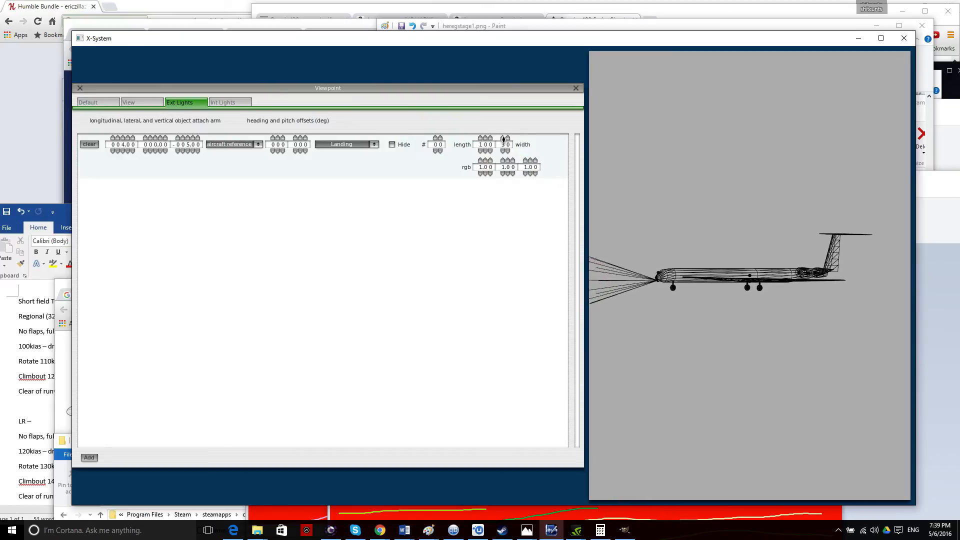
left_click(478, 138)
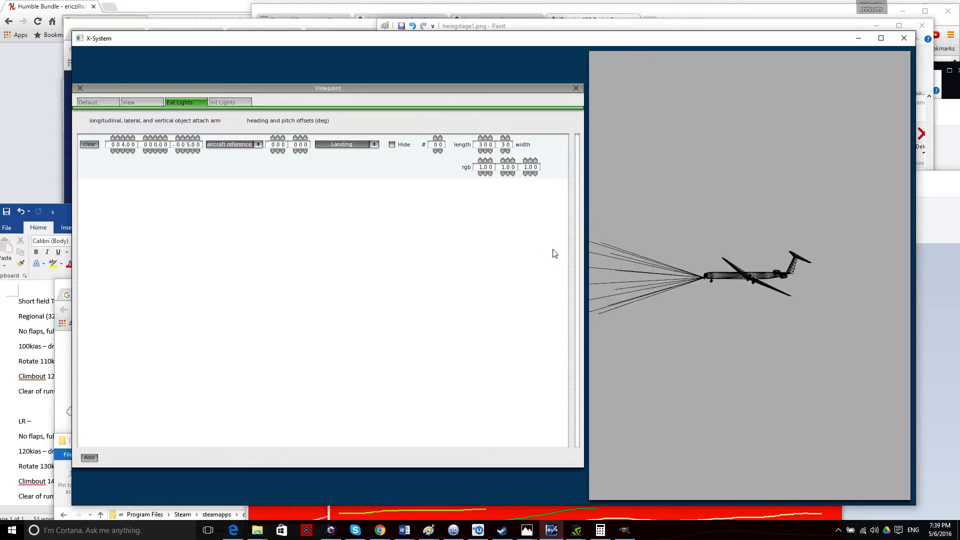
left_click(503, 138)
left_click(503, 138)
left_click(503, 138)
left_click(503, 151)
left_click(502, 151)
left_click(502, 151)
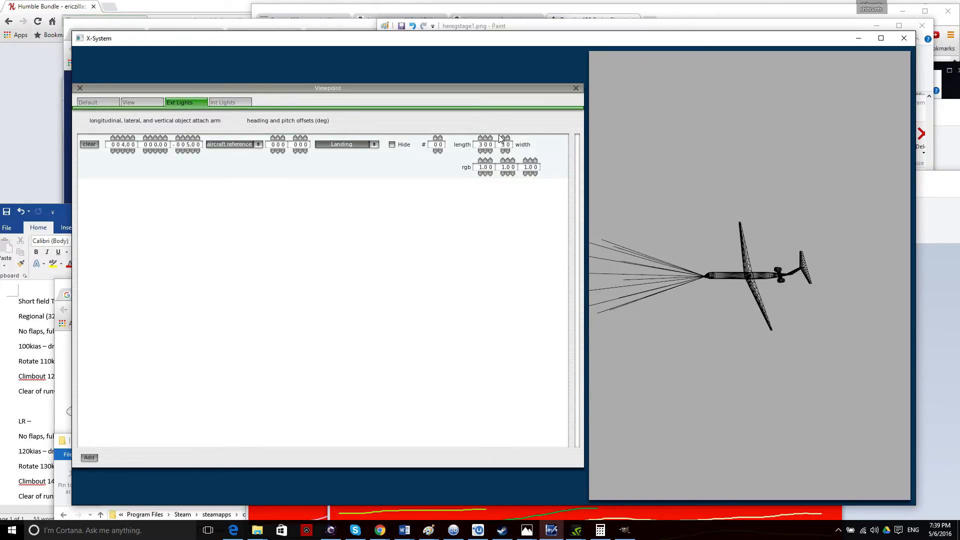
left_click(505, 138)
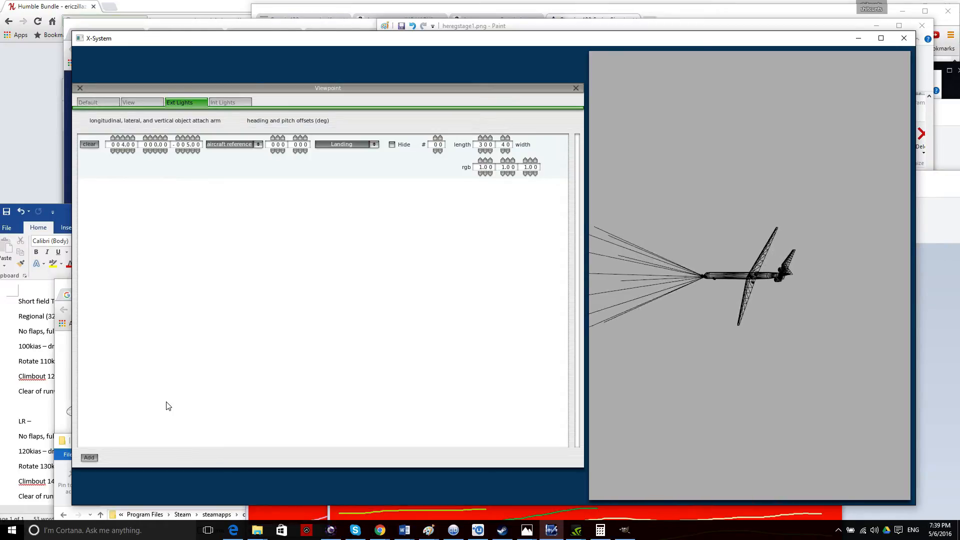
Add two more exterior lights and make them Nav Right and Nav Left.
double_click(94, 458)
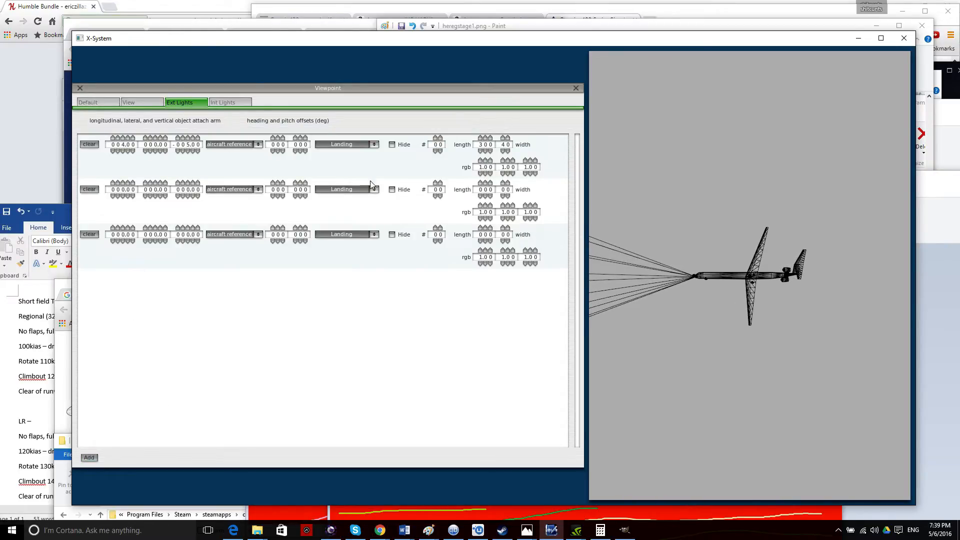
left_click(340, 191)
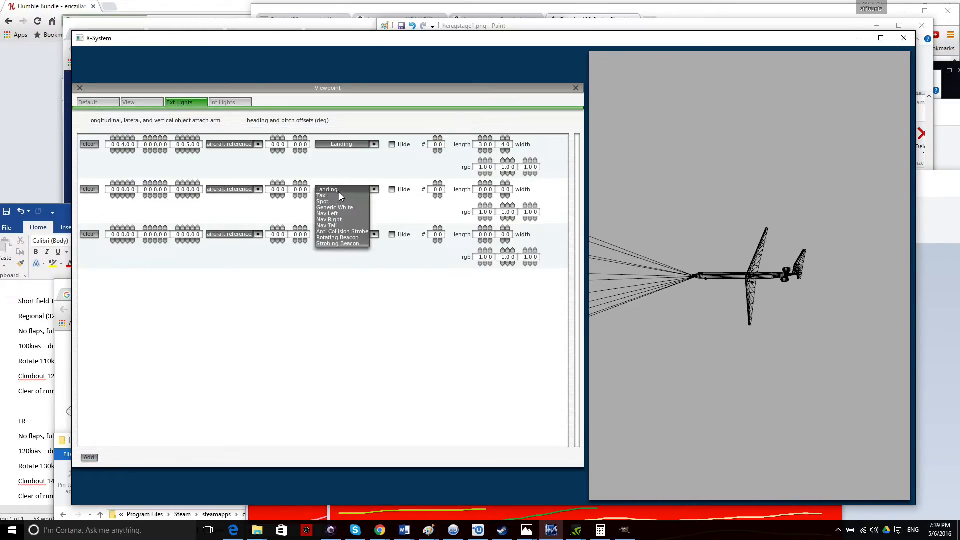
left_click(346, 220)
left_click(353, 234)
left_click(344, 258)
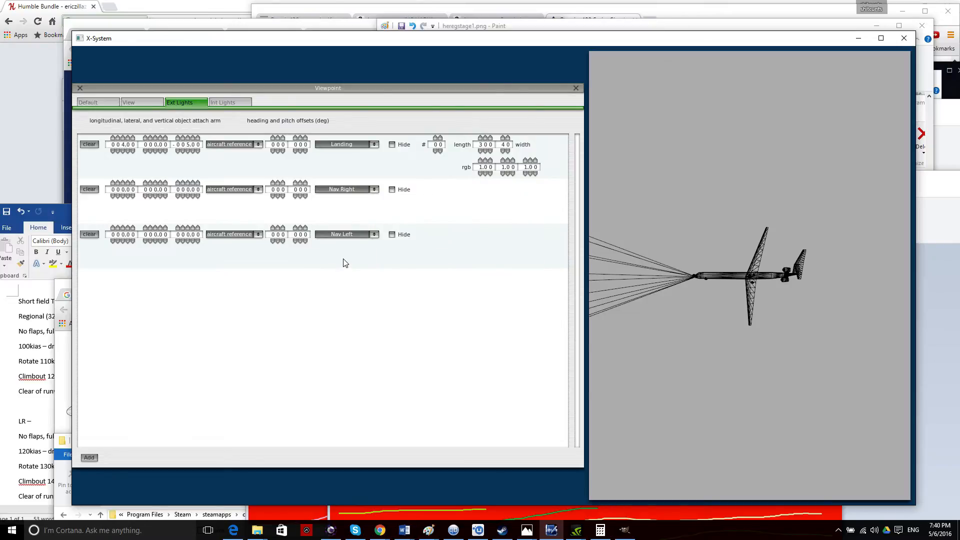
Add a fourth exterior light of type Nav Tail.
left_click(93, 457)
left_click(335, 280)
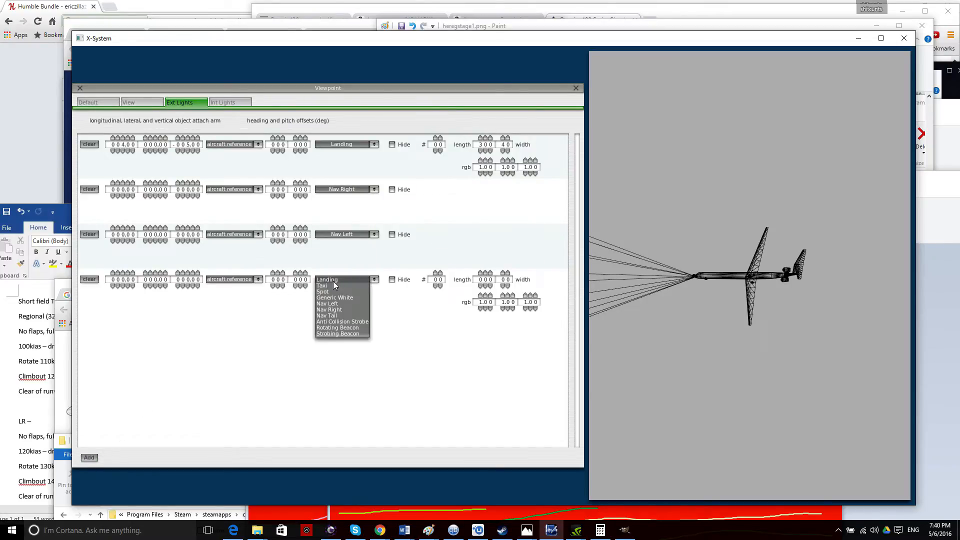
left_click(343, 315)
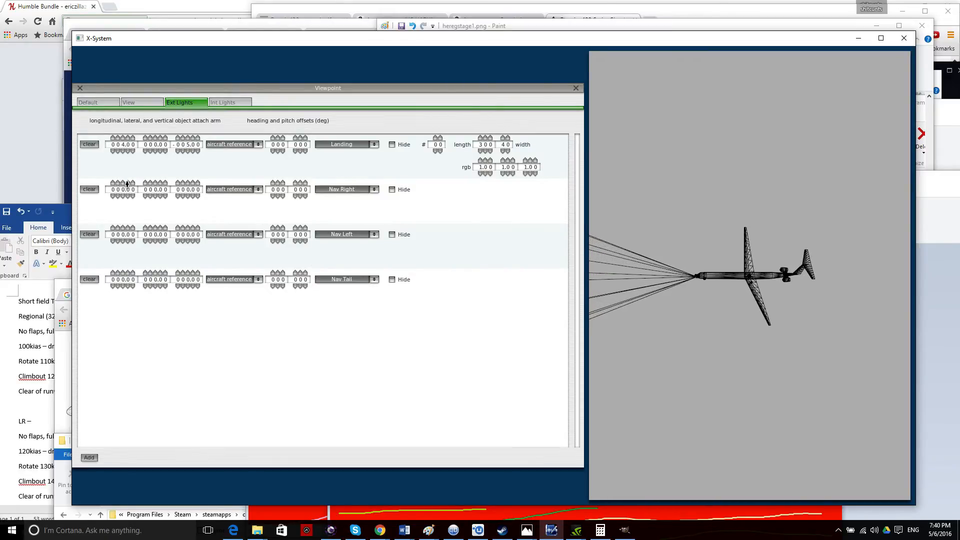
Move the Nav Right light out to the wingtip and shift it along the fuselage.
left_click(150, 183)
left_click(150, 184)
left_click(150, 183)
left_click(150, 184)
left_click(150, 184)
left_click(119, 183)
left_click(118, 183)
left_click(119, 183)
left_click(119, 183)
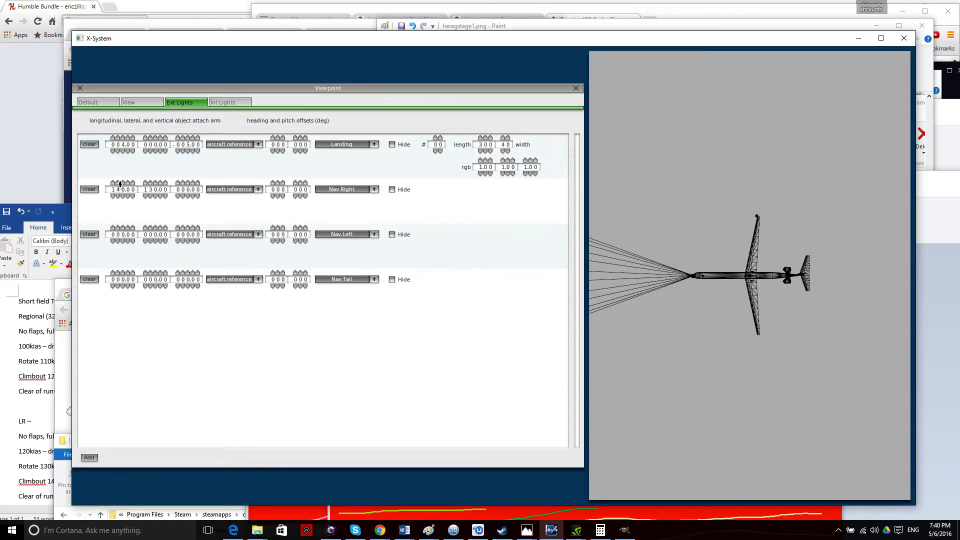
Set the Nav Tail light's longitudinal arm to 240.00, raise it slightly, and close the viewpoint settings.
key("Down")
key("Left")
key("Left")
key("Down")
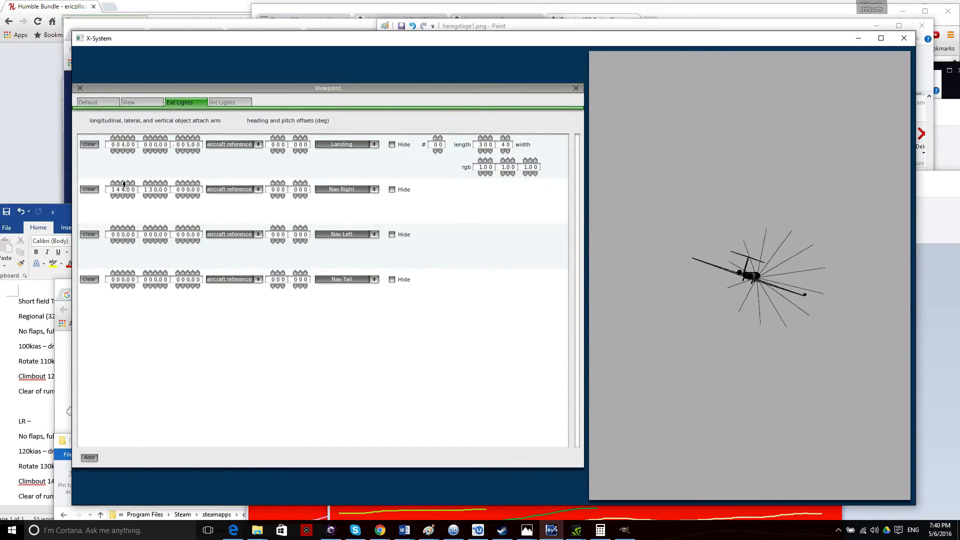
key("Down")
key("Right")
key("equal")
key("Left")
key("Up")
key("Down")
key("Up")
key("Left")
key("Up")
key("Right")
key("Down")
key("Left")
key("Right")
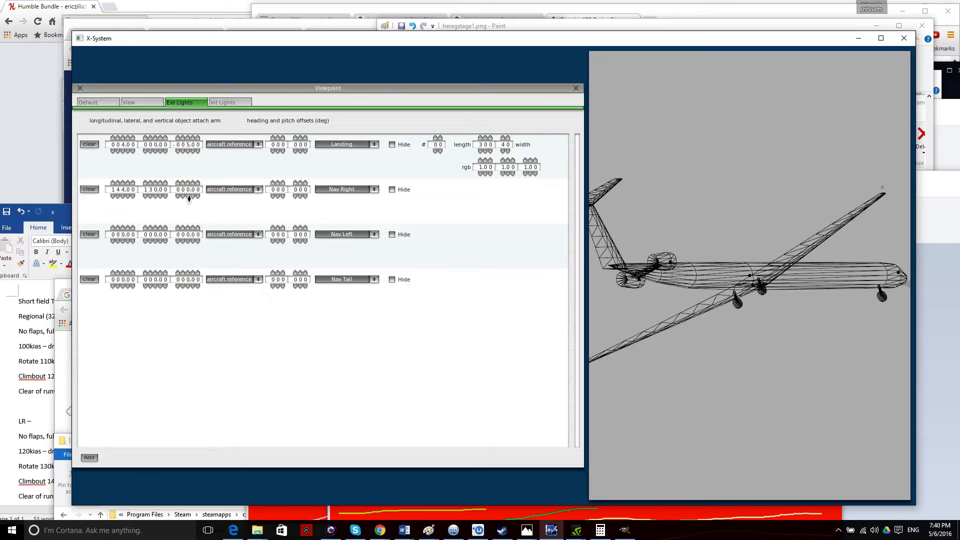
key("Left")
key("Right")
key("Down")
key("Up")
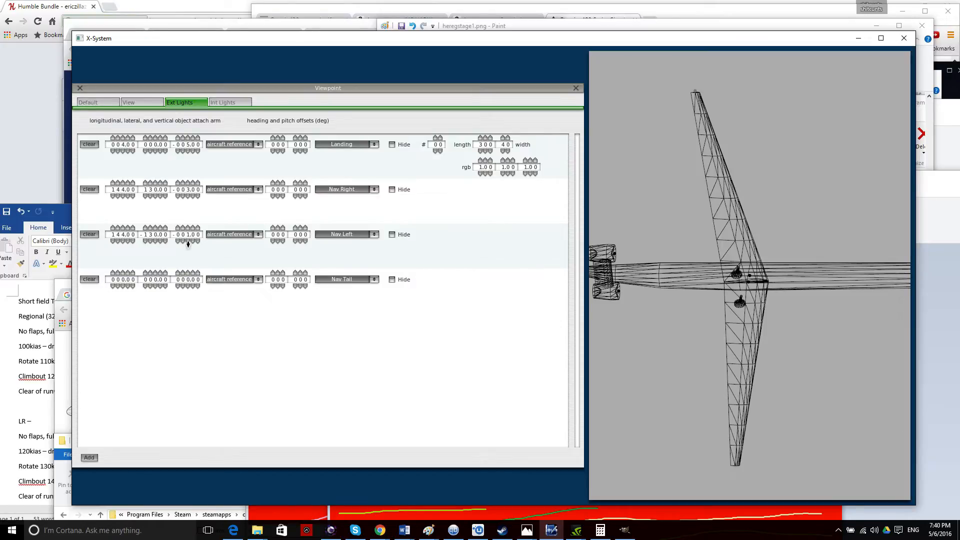
key("Right")
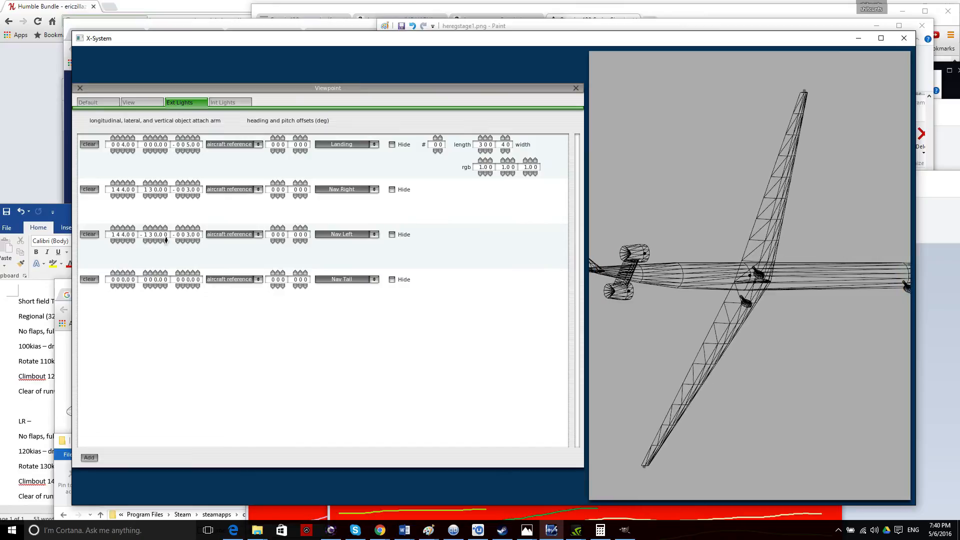
key("Right")
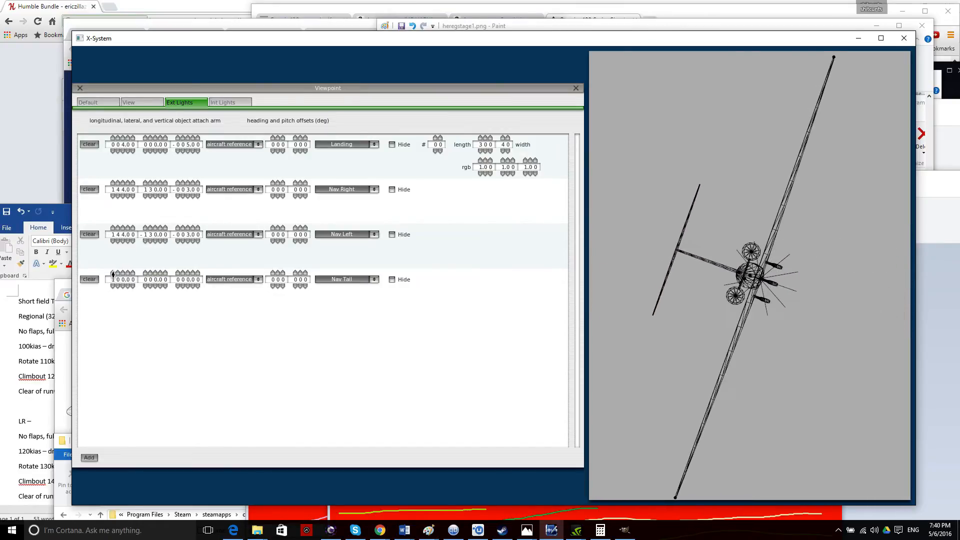
left_click(113, 273)
left_click(118, 273)
left_click(119, 273)
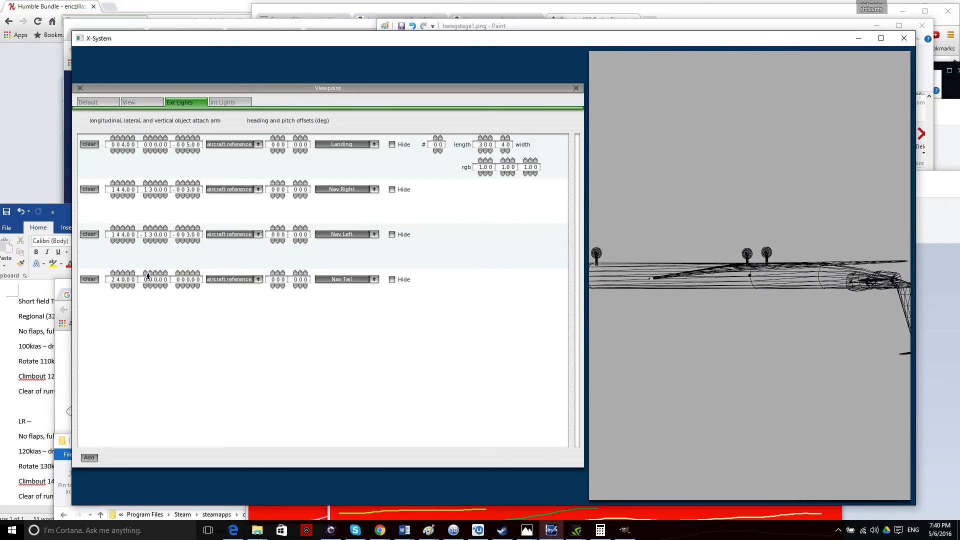
left_click(187, 273)
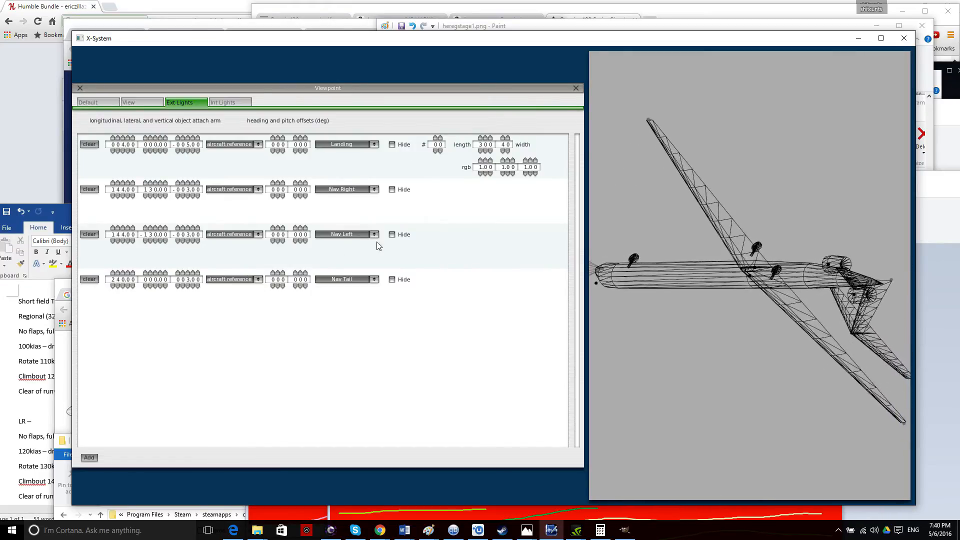
left_click(576, 88)
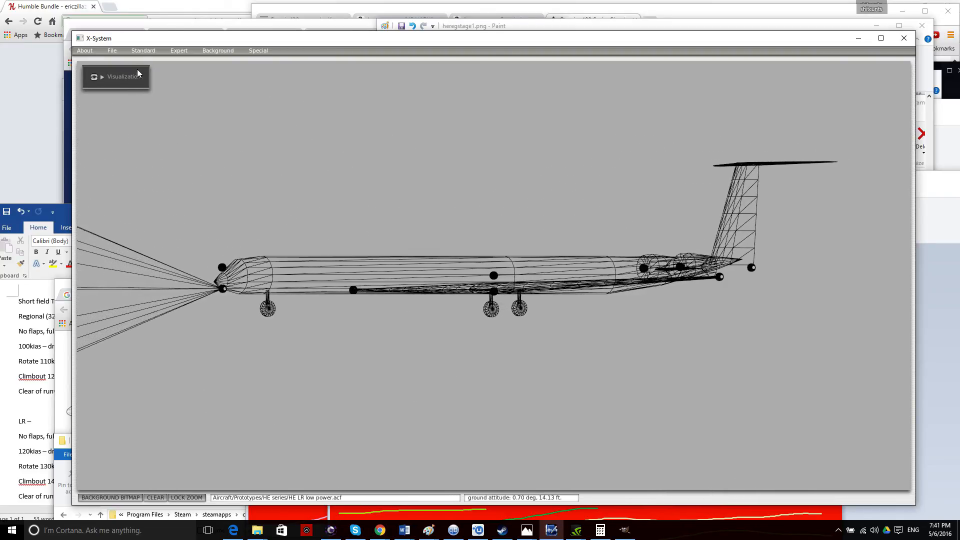
Save the HE LR low power aircraft and reopen its viewpoint settings.
left_click(116, 52)
left_click(125, 74)
left_click(119, 52)
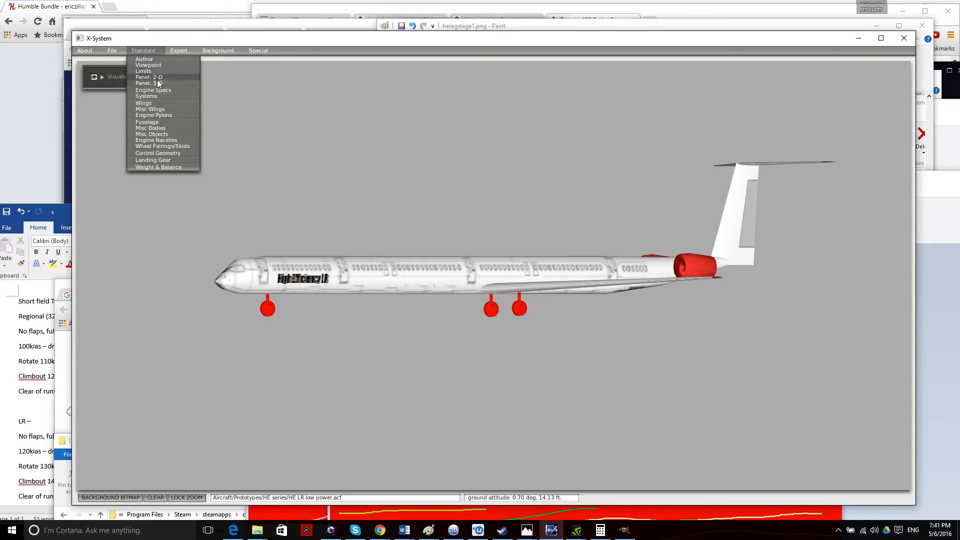
left_click(157, 69)
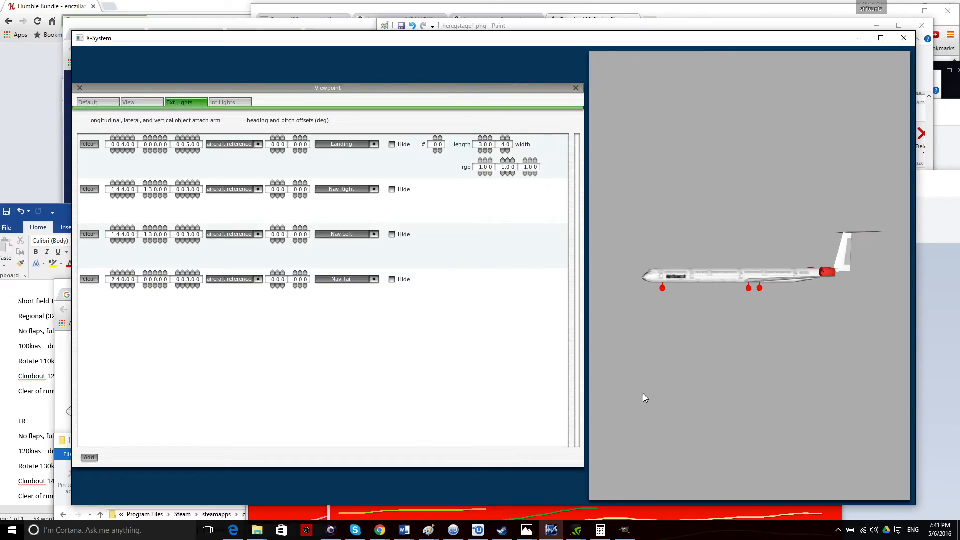
Paste the light-settings screenshot into a new Paint window, open a blank one, and show the View page.
right_click(404, 530)
right_click(432, 533)
left_click(419, 476)
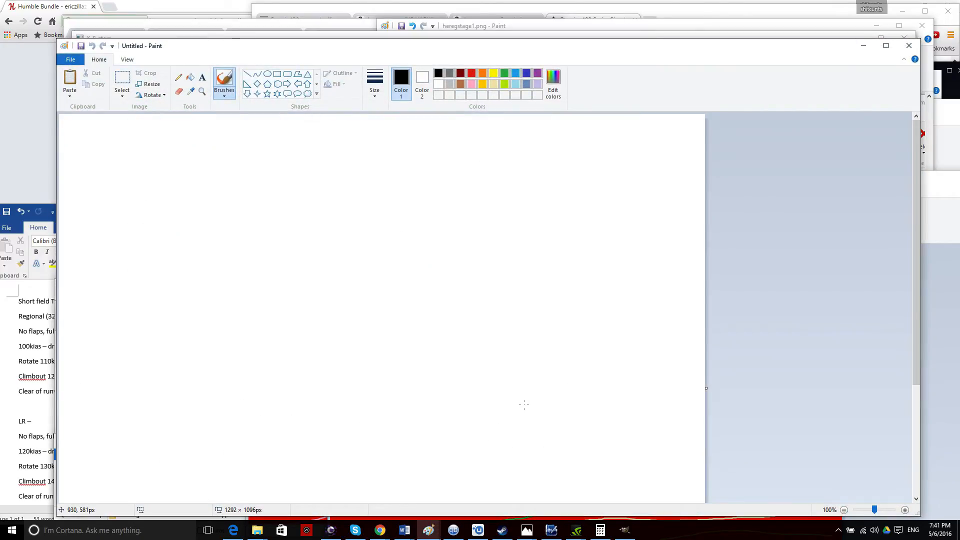
key("ctrl+v")
left_click_drag(318, 47, 706, 72)
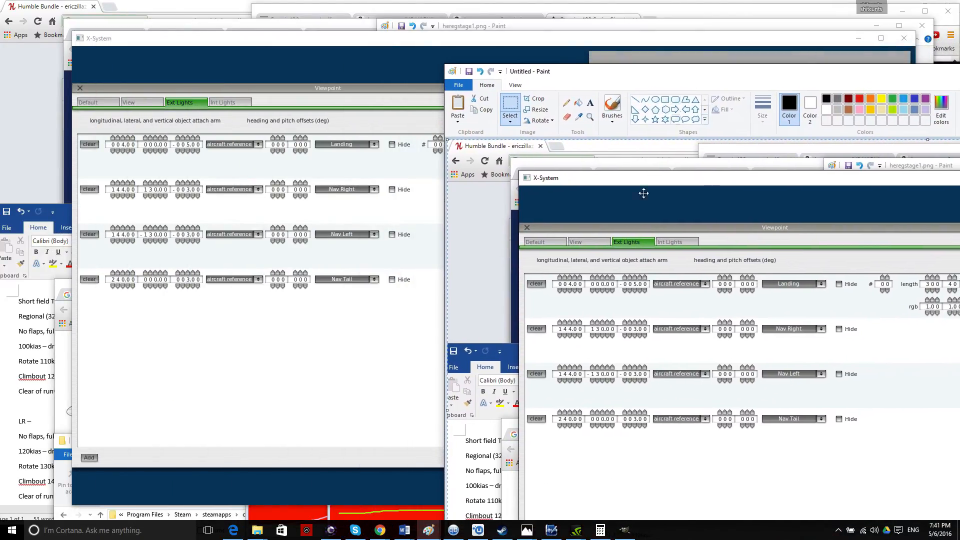
right_click(432, 533)
left_click(407, 478)
mouse_move(381, 45)
left_mouse_down()
mouse_move(477, 226)
mouse_move(480, 260)
left_mouse_up()
left_click(107, 103)
left_click(146, 102)
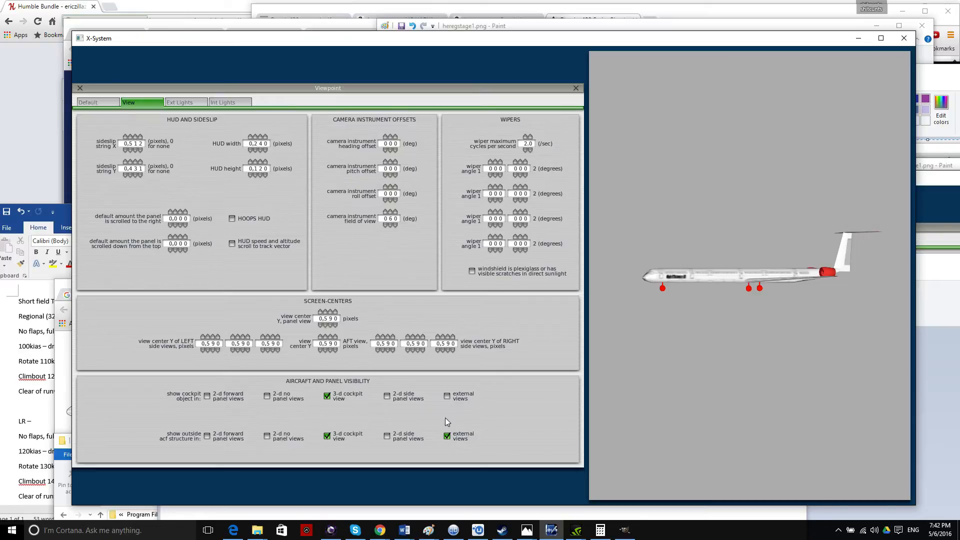
Paste a screenshot of the default viewpoint settings into Paint.
left_click(103, 102)
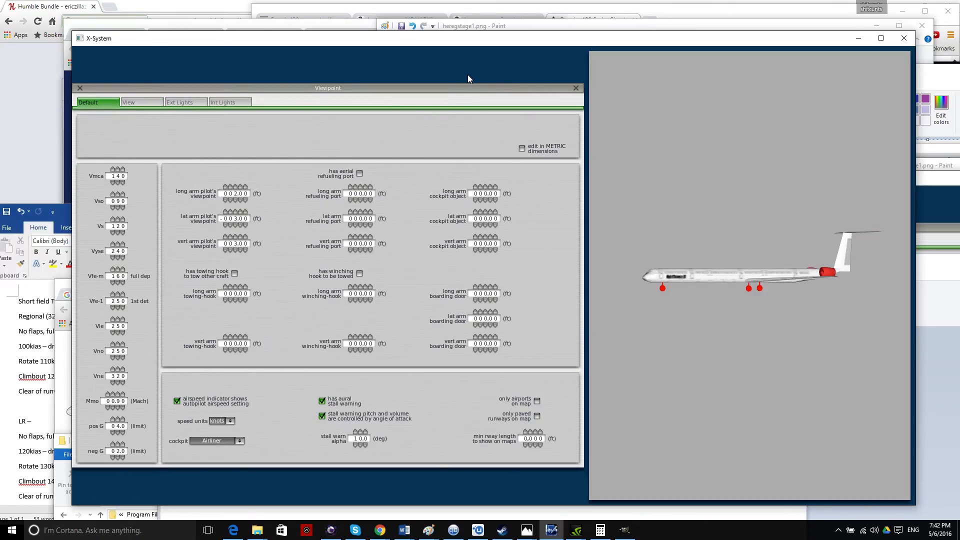
left_click(930, 417)
key("ctrl+v")
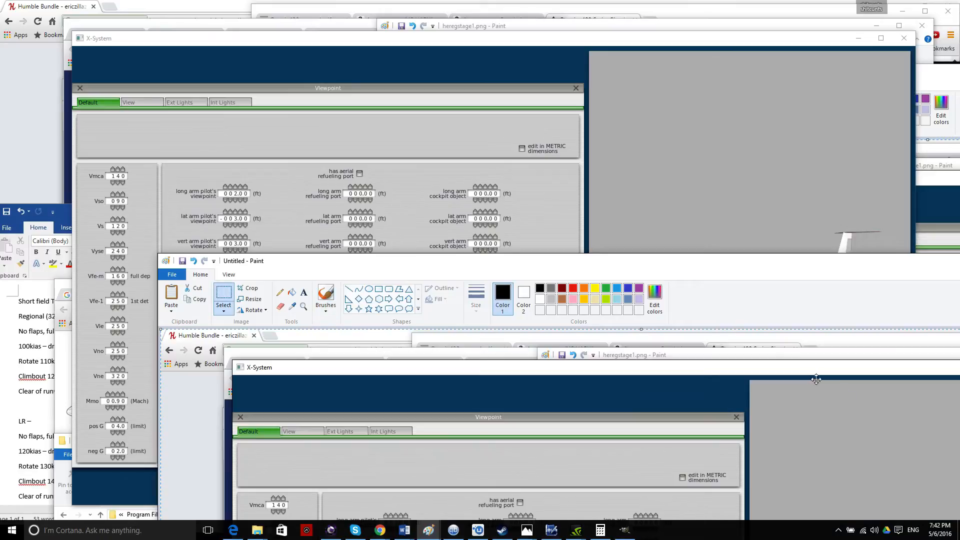
left_click(664, 177)
Close the viewpoint settings and open the Panel: 2-D editor.
left_click(576, 88)
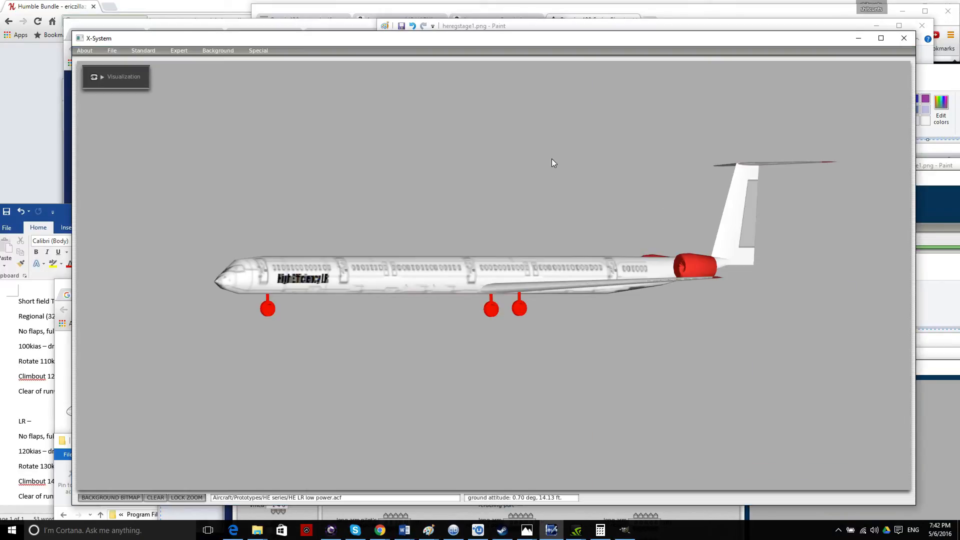
left_click(142, 50)
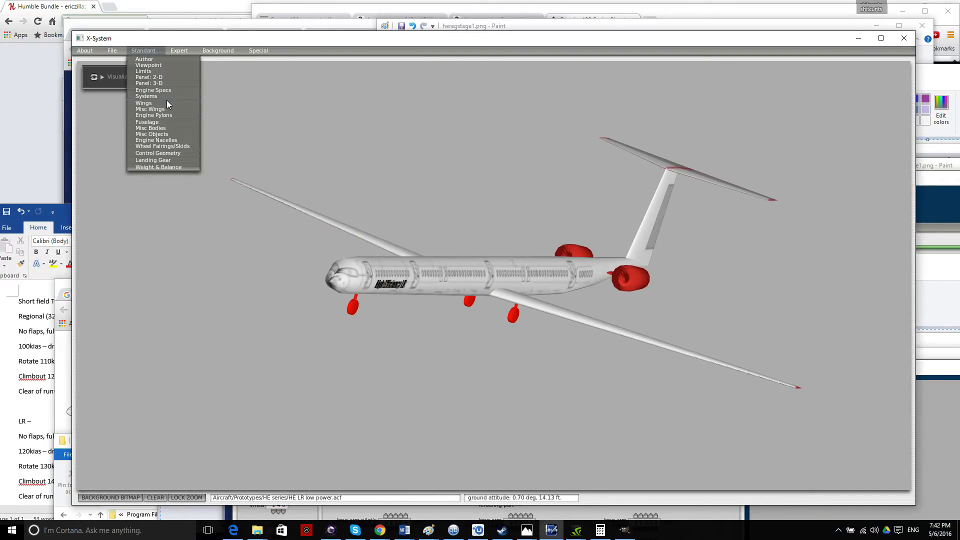
left_click(160, 77)
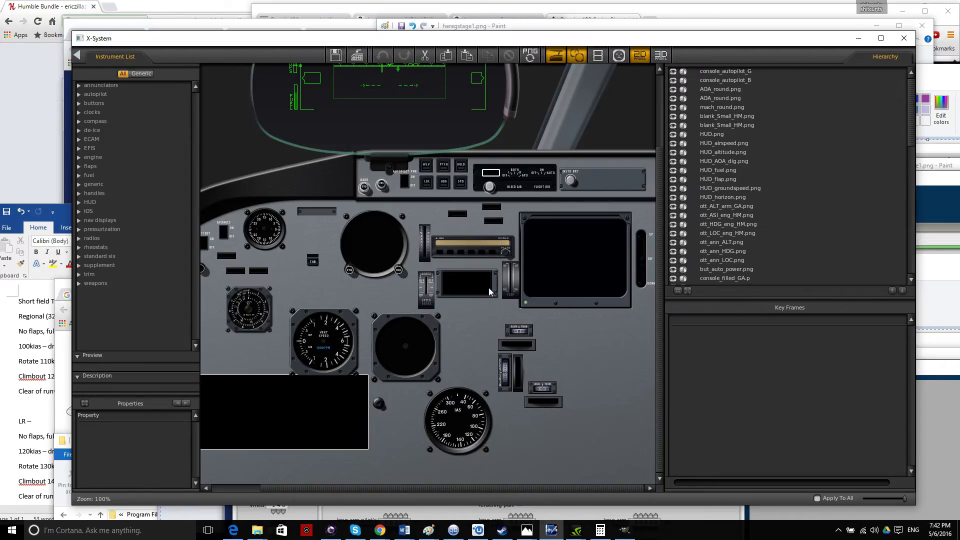
Move the aileron trim indicator and bar up beside the THR block.
left_click_drag(524, 330, 445, 306)
left_click(518, 331)
left_click(519, 330)
left_click(521, 330)
left_click_drag(520, 329, 320, 223)
left_click(582, 419)
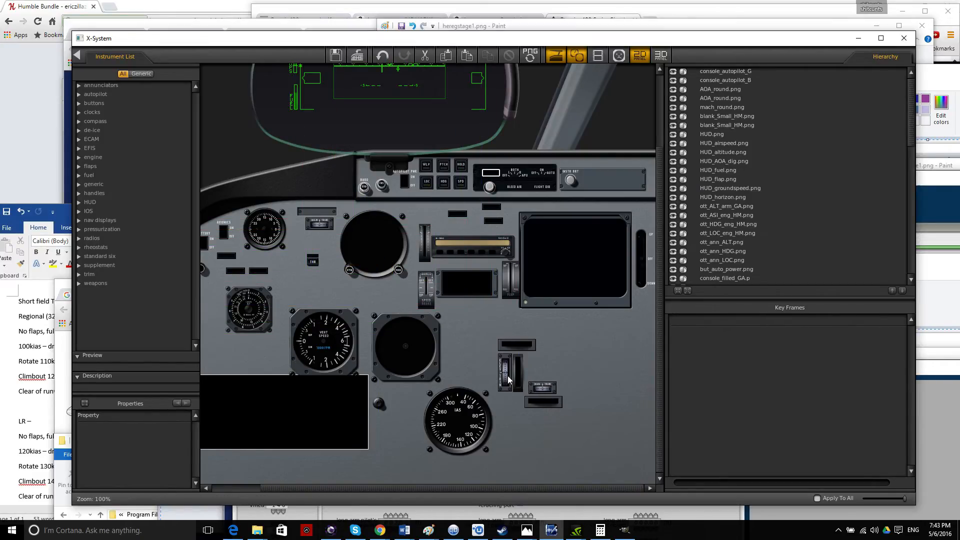
left_click_drag(519, 348, 428, 208)
left_click(609, 366)
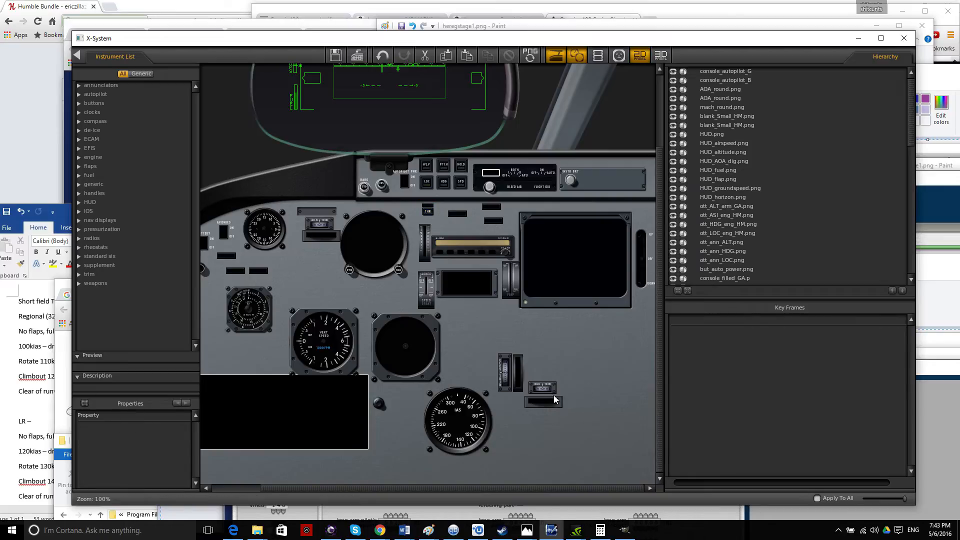
Move the elevator and rudder trim bars and indicators up and left beside them.
left_click_drag(516, 375, 303, 263)
left_click(480, 371)
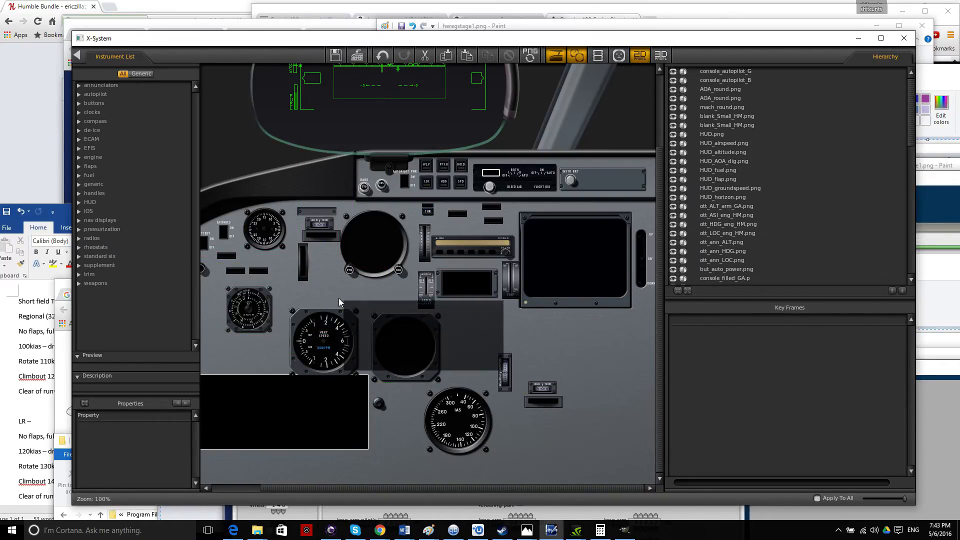
left_click_drag(505, 377, 294, 273)
left_click(583, 382)
left_click_drag(546, 390, 334, 275)
left_click(642, 402)
left_click(526, 367)
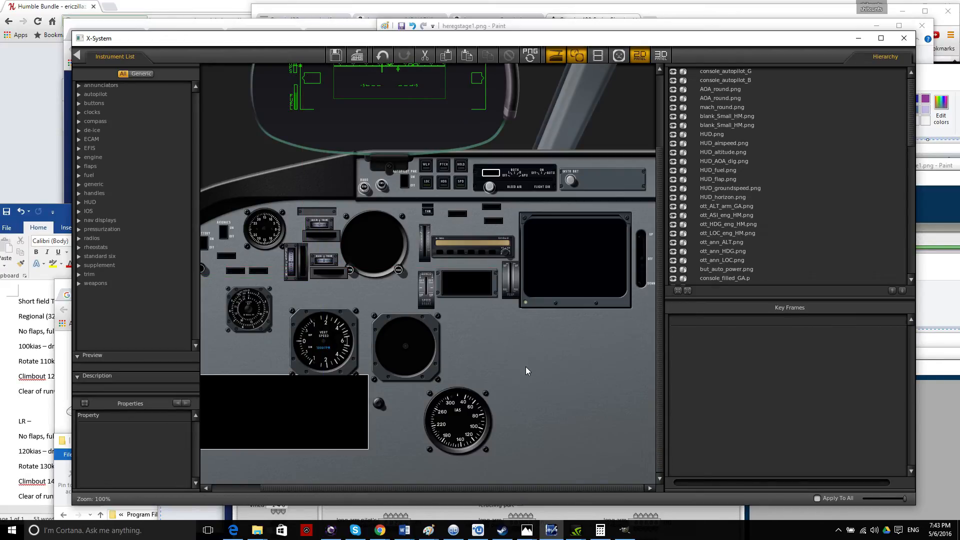
Nudge the CRS knob beside BARO STD slightly right and down.
scroll(526, 367, "up", 1)
scroll(526, 367, "down", 2)
scroll(525, 367, "up", 1)
left_click_drag(659, 387, 659, 354)
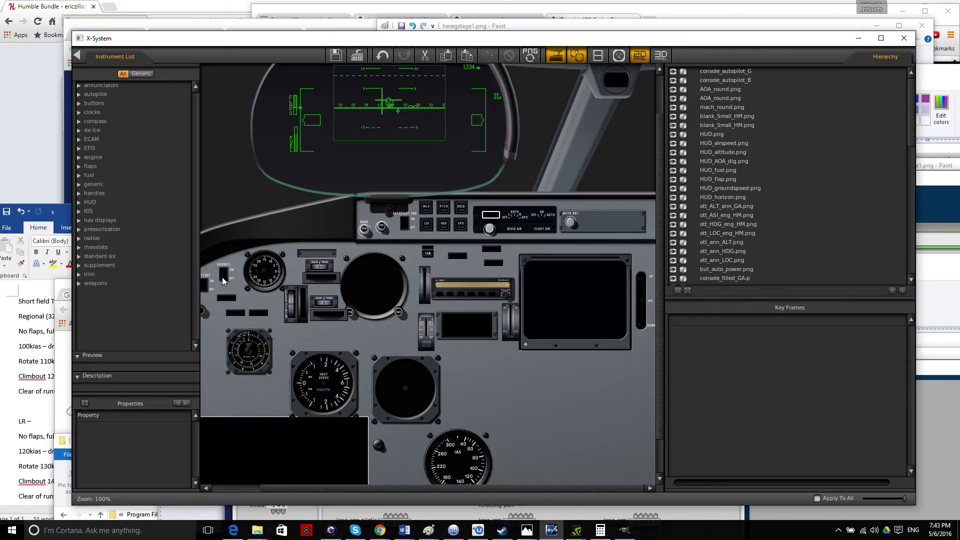
left_click_drag(352, 490, 305, 489)
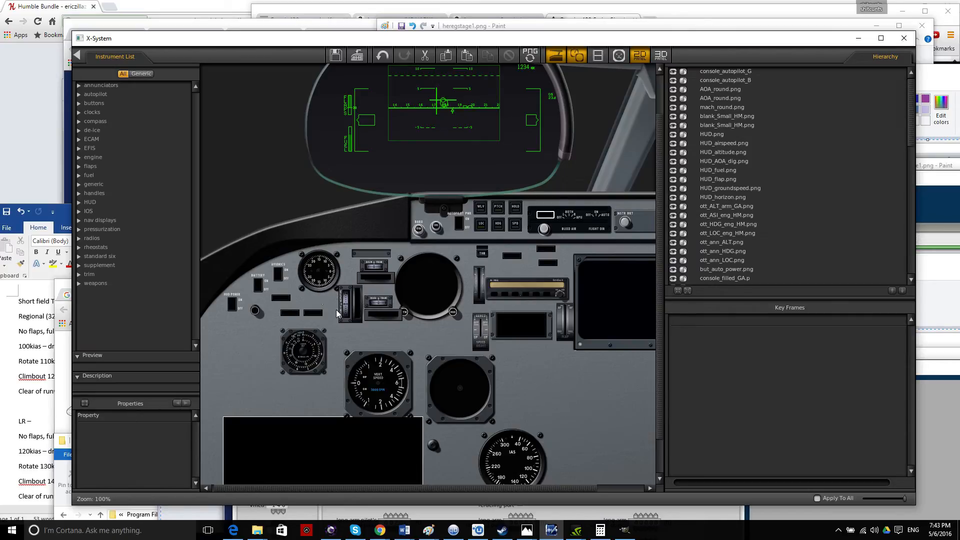
left_click_drag(328, 494, 402, 488)
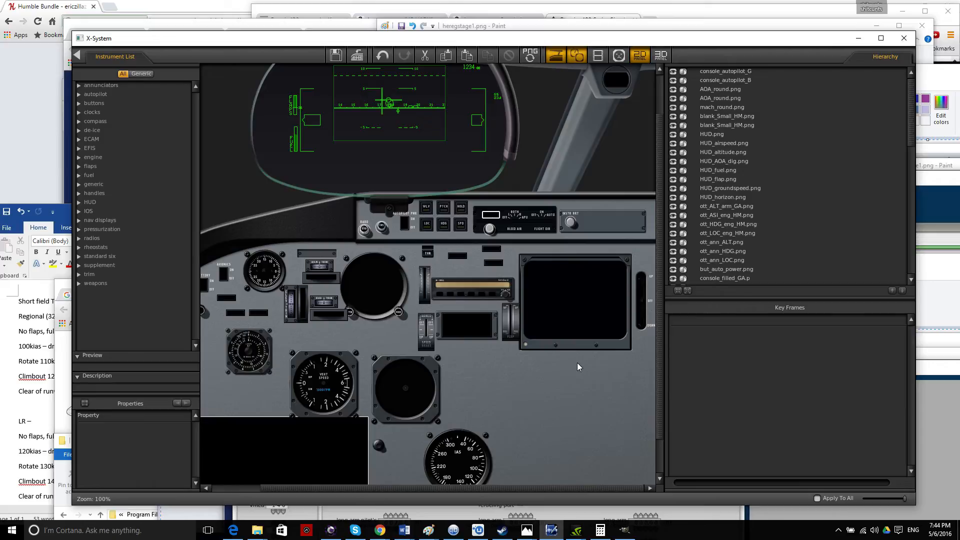
left_click(365, 229)
left_click(365, 229)
left_click(364, 227)
left_click(364, 227)
left_click(384, 231)
left_click_drag(384, 231, 387, 234)
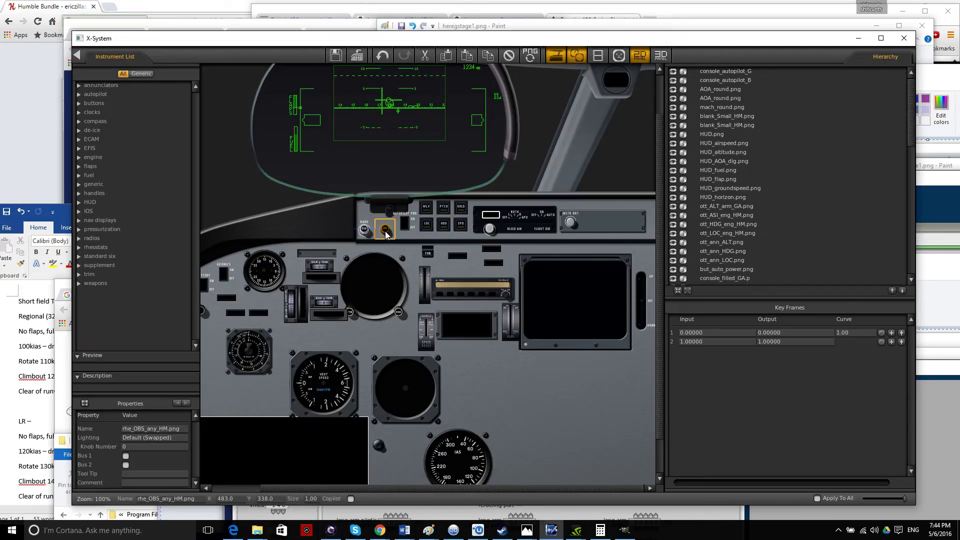
Deselect the knob and leave the panel editor for the 3-D view of the HE LR model.
left_click_drag(368, 487, 311, 490)
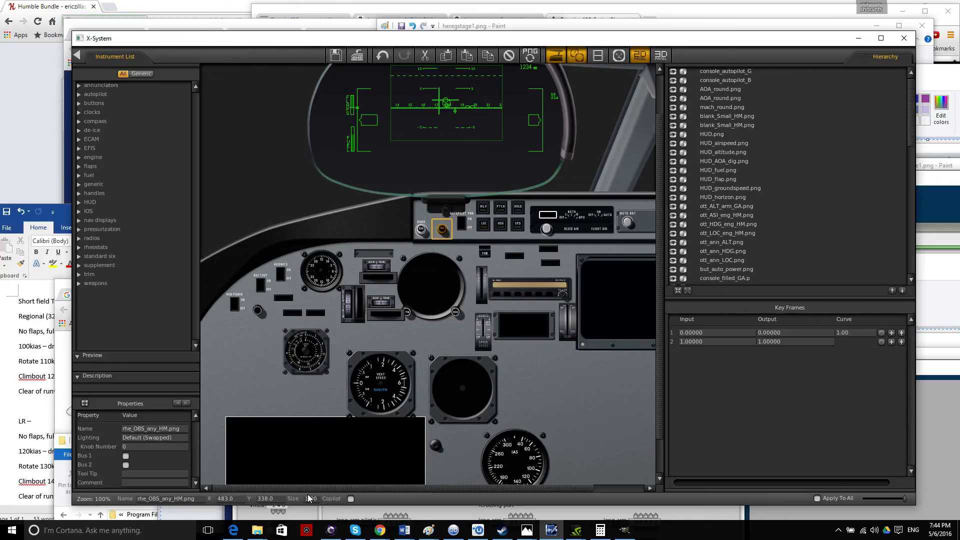
left_click_drag(308, 495, 352, 496)
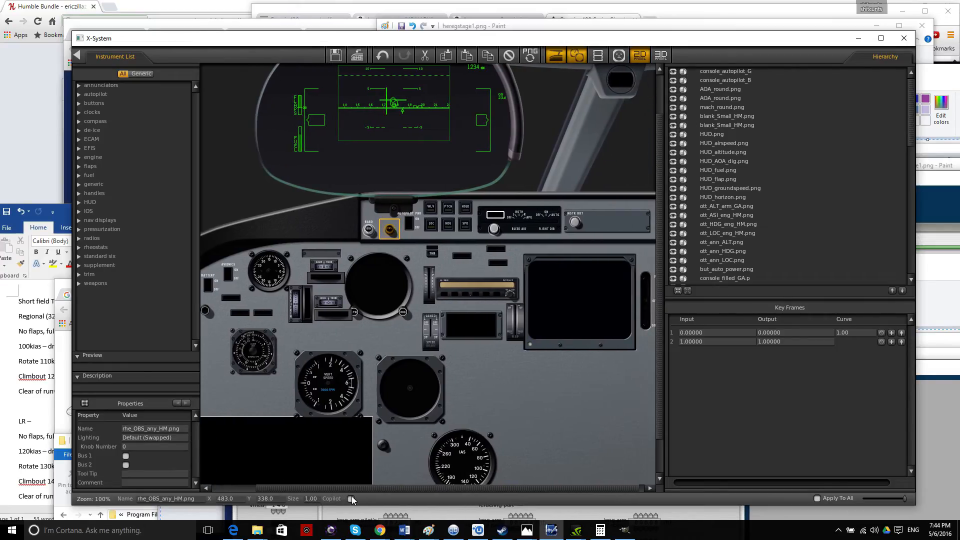
left_click(566, 398)
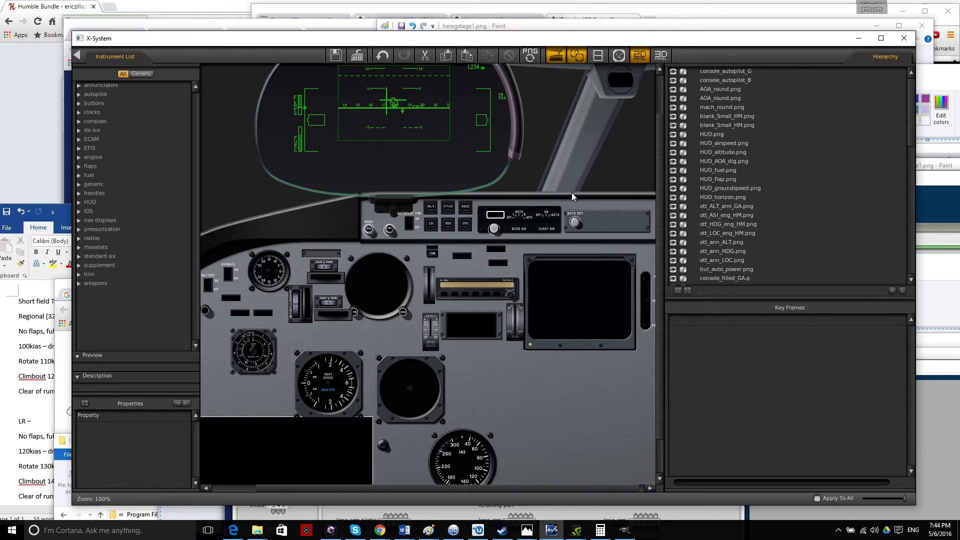
left_click(78, 57)
Save the LR aircraft's changes and load HE RE low power.acf in its place.
left_click(118, 51)
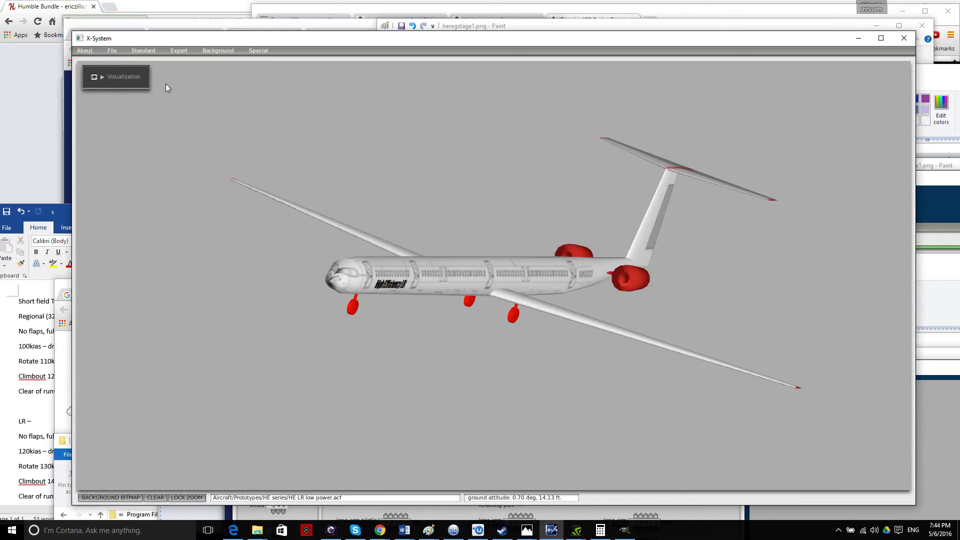
left_click(112, 51)
left_click(144, 85)
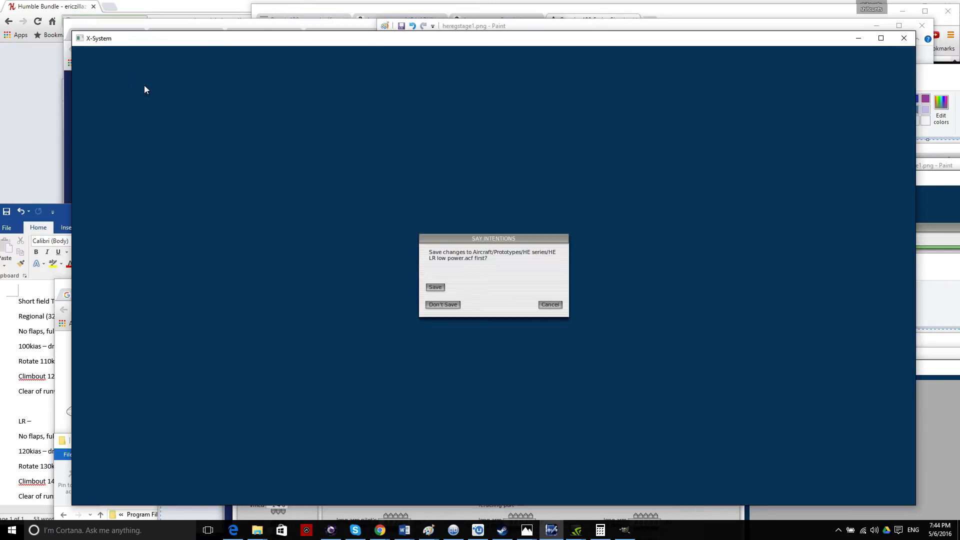
left_click(435, 288)
left_click(333, 298)
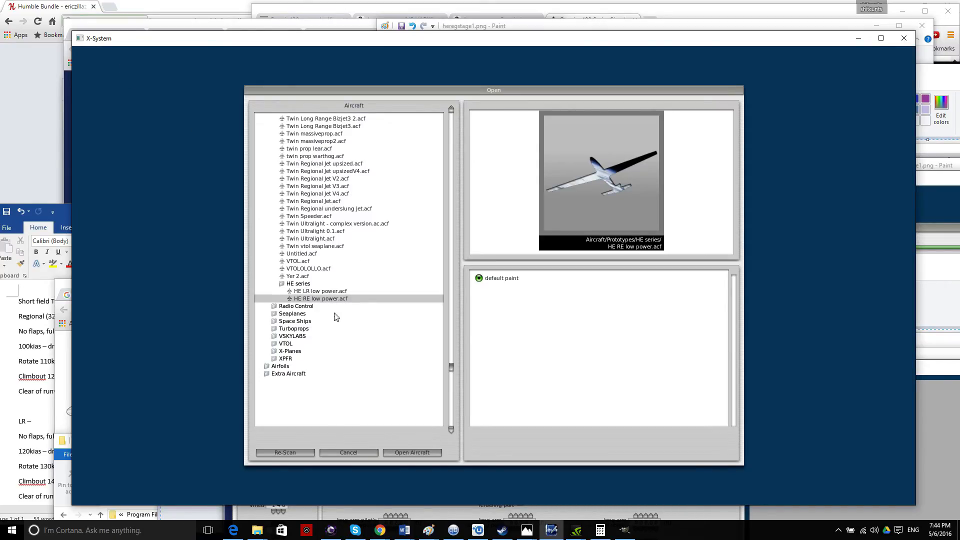
left_click(405, 452)
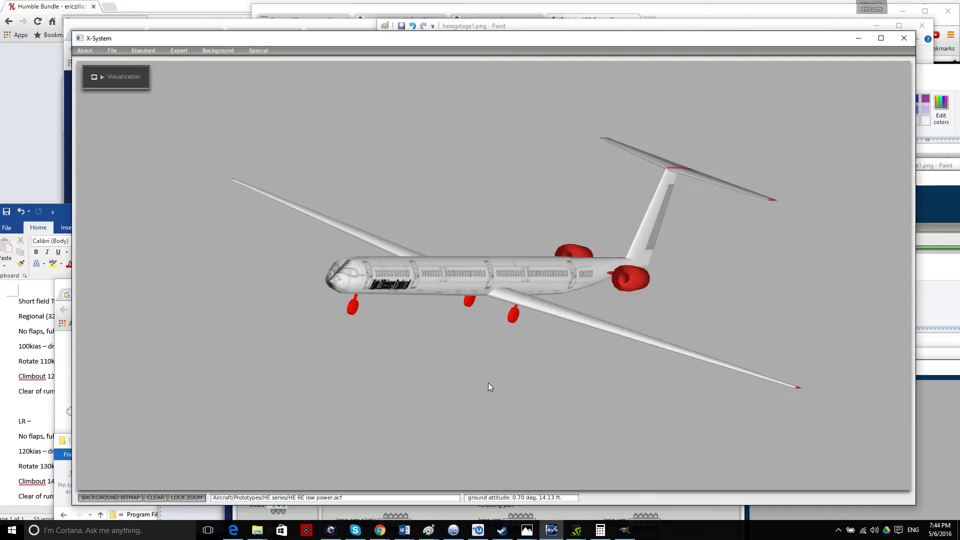
Turn the RE model to a low side view and open its Standard > Viewpoint settings.
key("Right")
key("Down")
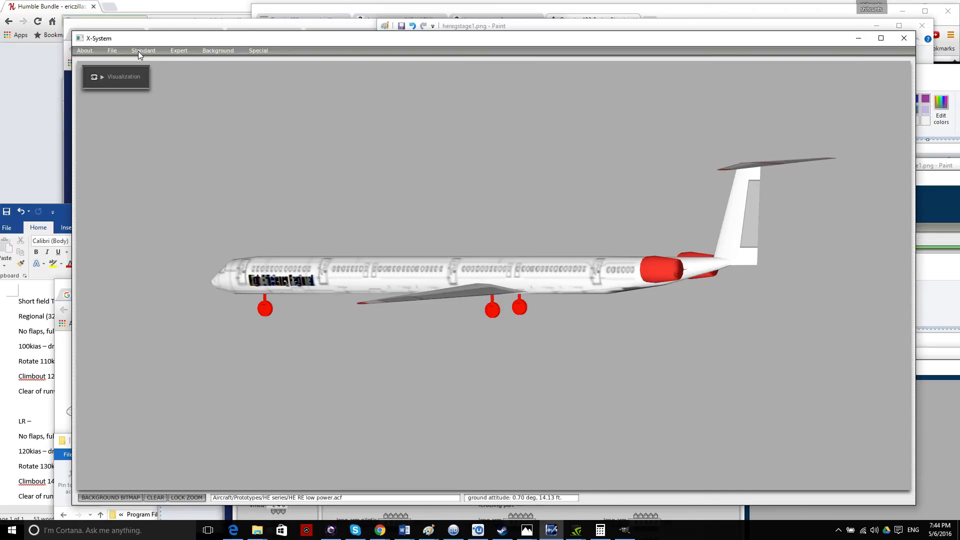
left_click(138, 51)
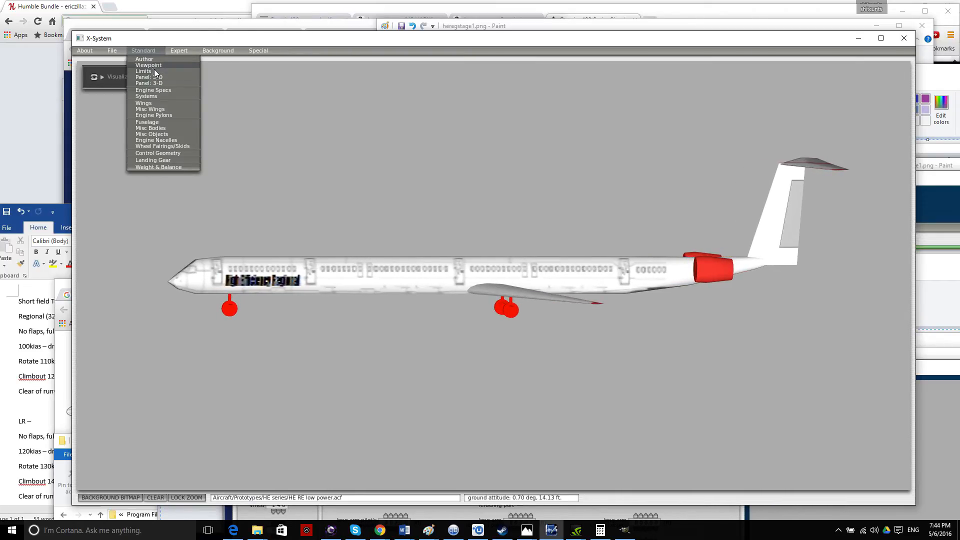
left_click(156, 66)
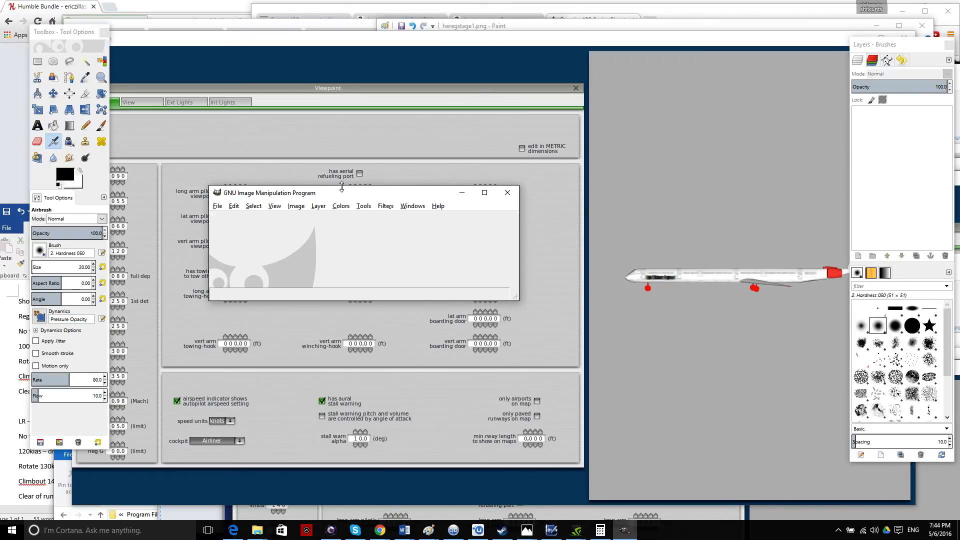
Quit GIMP and bring the Paint reference screenshot of the LR lights to the front.
left_click(217, 205)
left_click(245, 423)
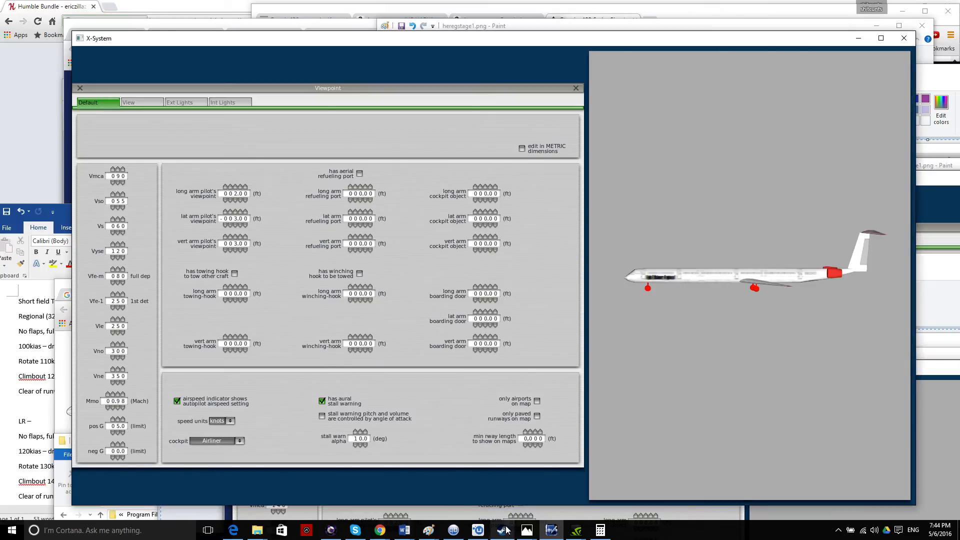
mouse_move(438, 534)
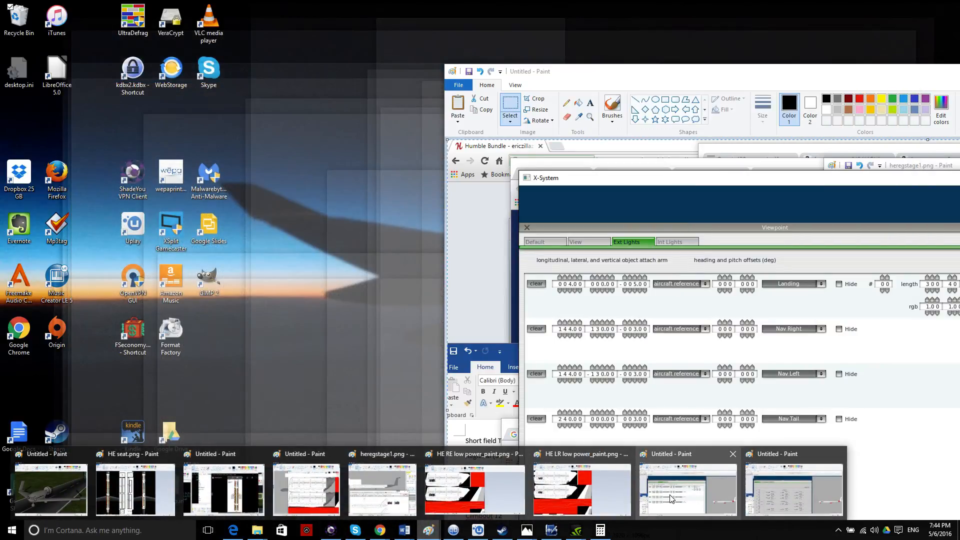
left_click(673, 495)
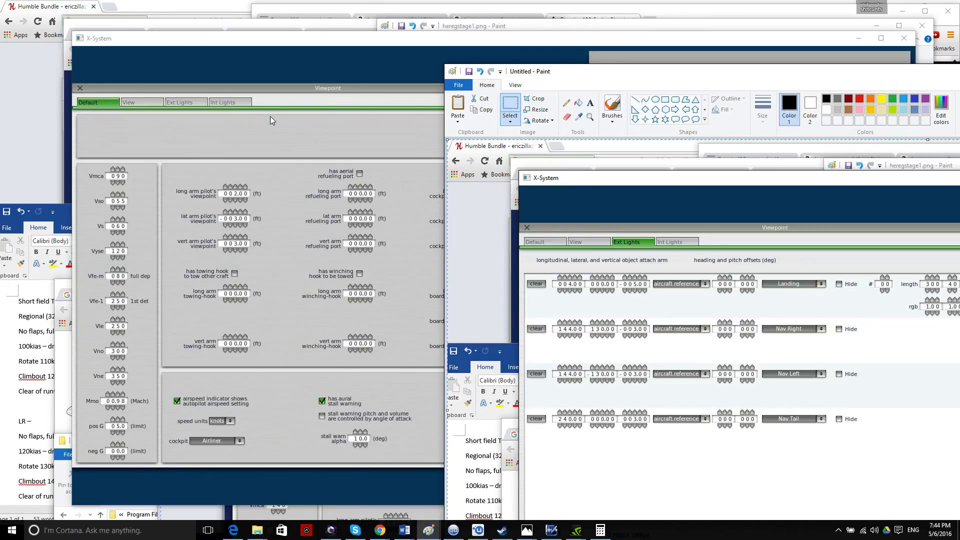
Show the RE aircraft's Ext Lights list, with the Plane Maker window narrowed and moved left.
left_click(182, 102)
left_click_drag(911, 147, 584, 147)
left_click_drag(304, 39, 247, 41)
Add three exterior lights and make them Nav Right, Nav Left and Nav Tail.
left_click(31, 459)
left_click(31, 460)
left_click(32, 460)
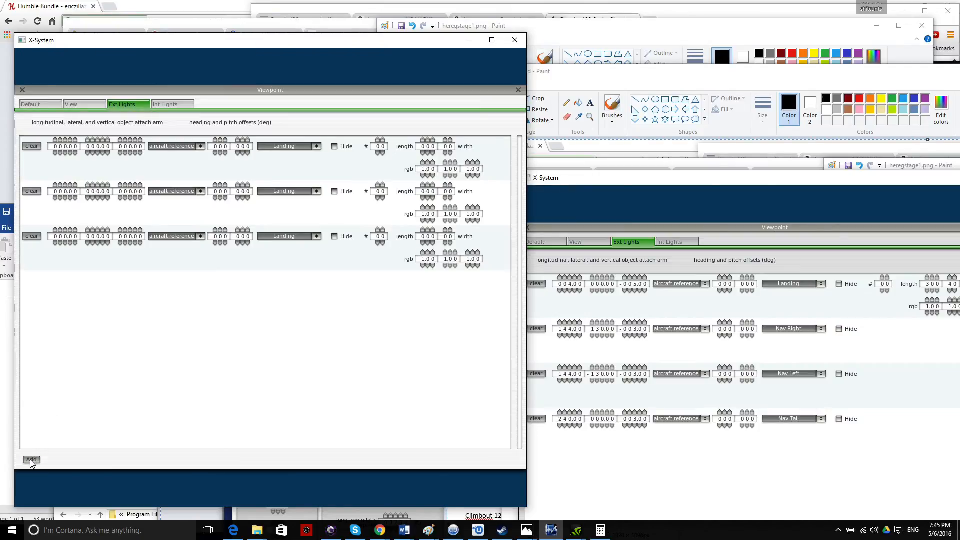
left_click(32, 460)
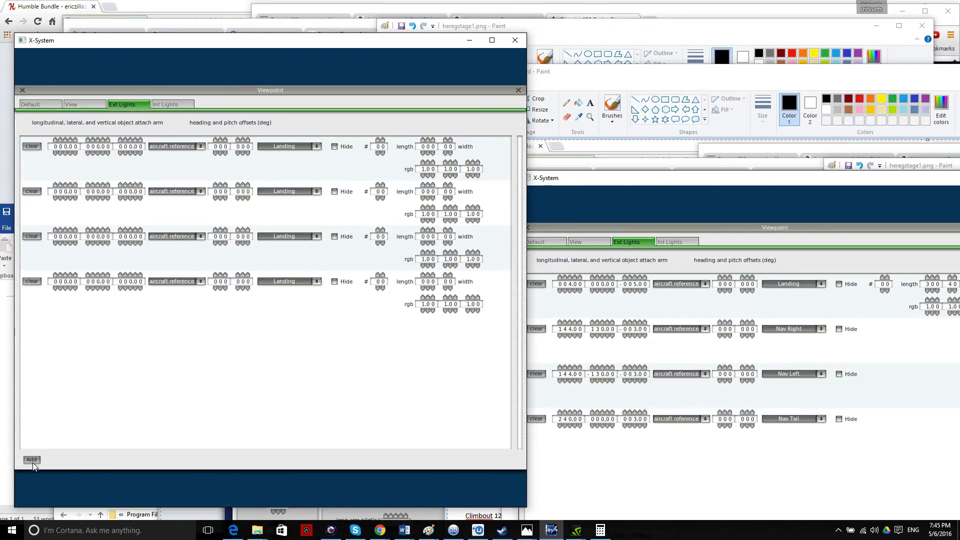
left_click(291, 193)
left_click(292, 218)
left_click(295, 236)
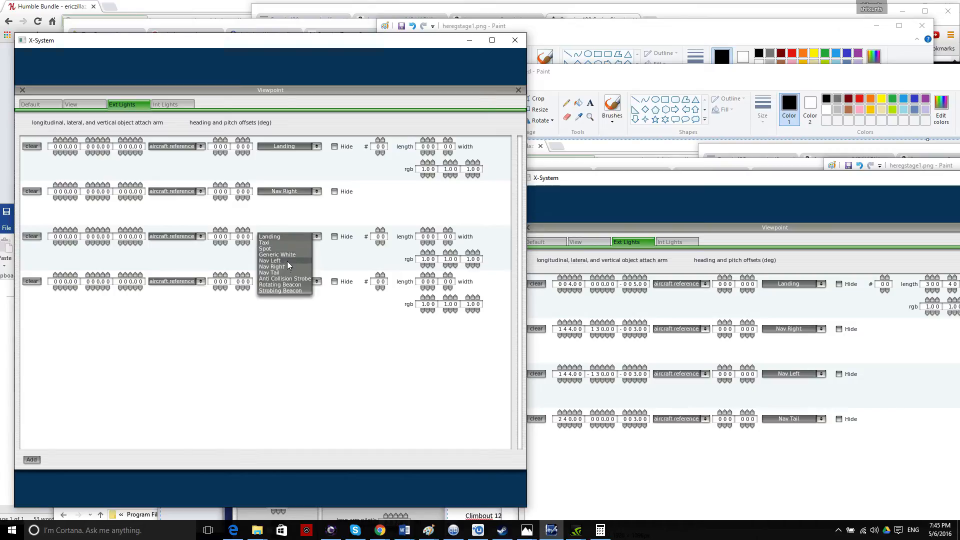
left_click(287, 262)
left_click(299, 283)
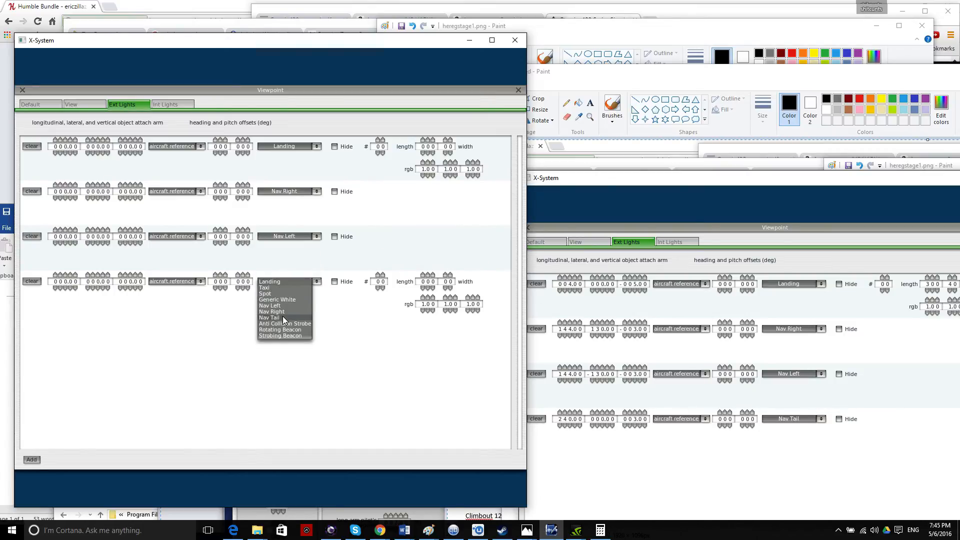
left_click(281, 320)
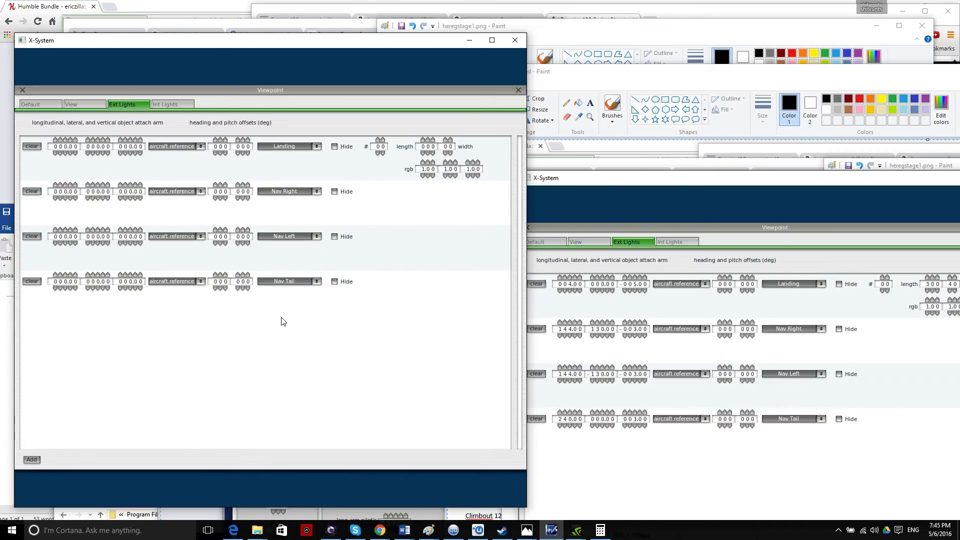
Give the Landing light longitudinal arm 4, vertical arm -5 and length 300.
left_click(66, 140)
left_click(66, 140)
left_click(65, 140)
left_click(66, 139)
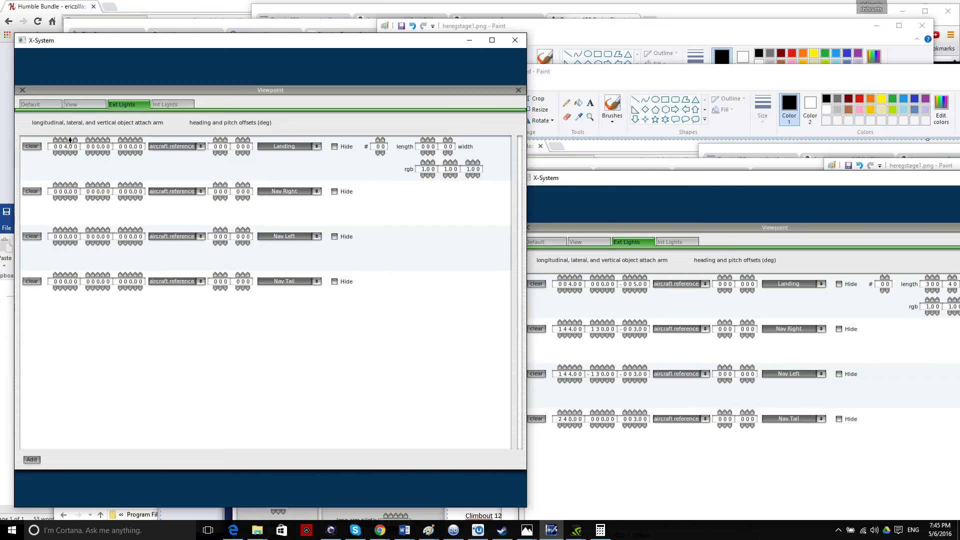
left_click(131, 154)
left_click(130, 154)
left_click(422, 140)
left_click(422, 140)
left_click(423, 139)
Set Nav Right to longitudinal arm 144, lateral 13.0 and vertical -3.
left_click(664, 83)
left_click_drag(664, 83, 610, 82)
left_click(221, 404)
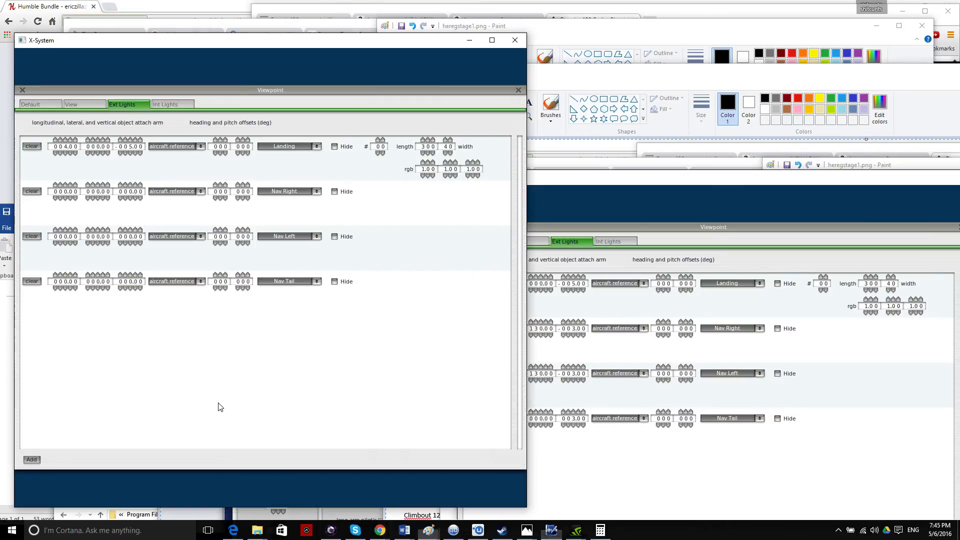
left_click(56, 184)
left_click(60, 184)
left_click(61, 184)
left_click(66, 184)
left_click(88, 184)
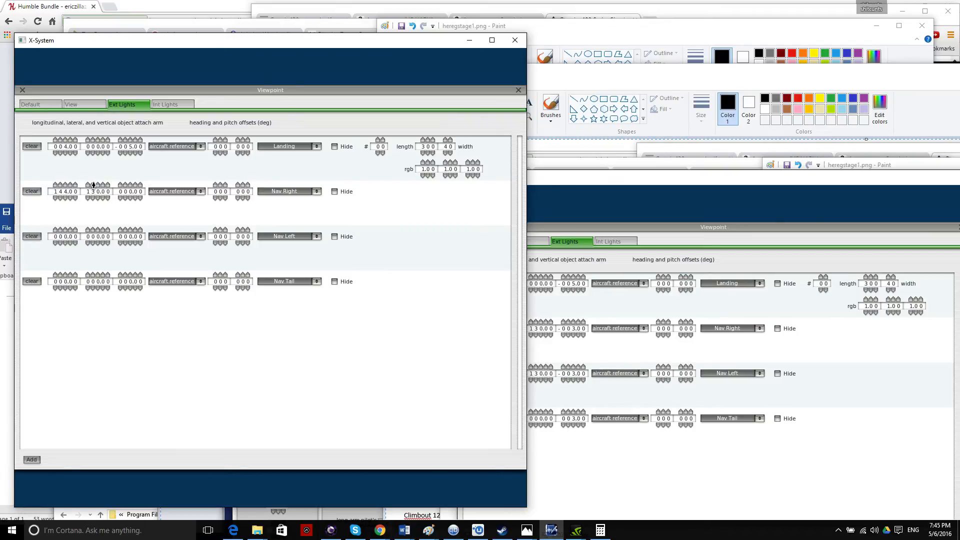
left_click(132, 199)
left_click(132, 185)
Set Nav Left to longitudinal arm 144 and lateral -13.0.
left_click(56, 230)
left_click(61, 230)
left_click(61, 230)
left_click(61, 230)
left_click(61, 230)
left_click(65, 230)
left_click(66, 230)
left_click(66, 243)
left_click(93, 244)
left_click(88, 244)
left_click(93, 244)
left_click(93, 244)
Set the Nav Tail light's longitudinal arm to 230 to match the reference.
left_click(619, 81)
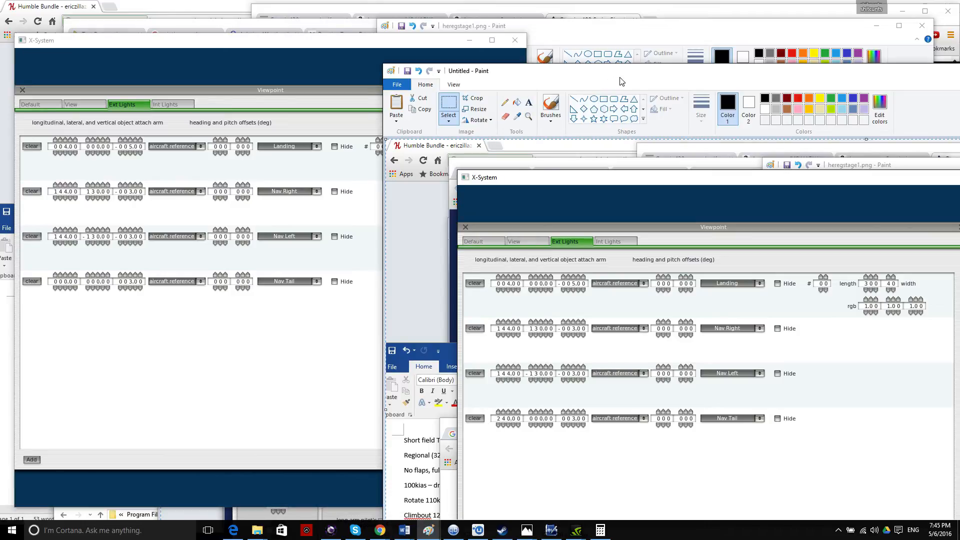
left_click_drag(621, 81, 655, 79)
left_click(59, 275)
left_click(60, 275)
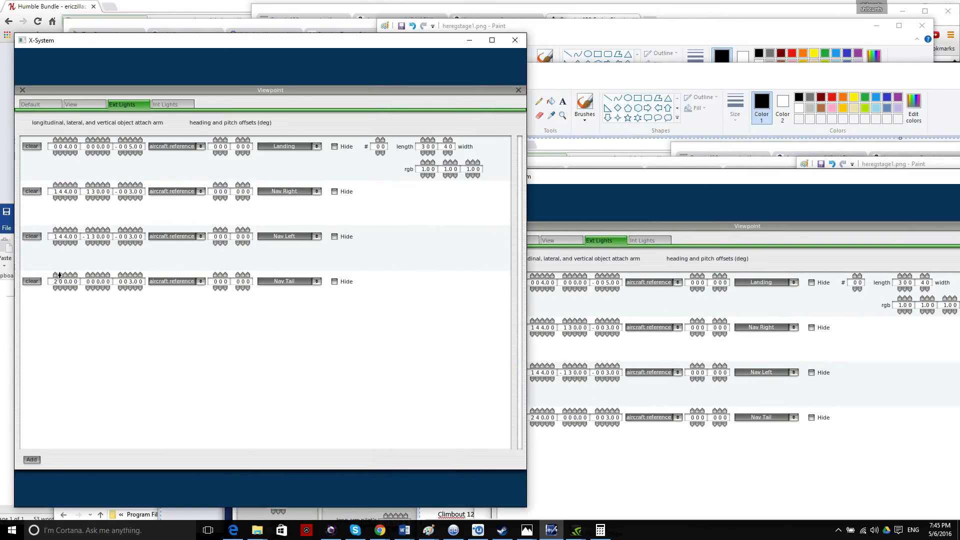
left_click(61, 274)
left_click(61, 274)
left_click(61, 274)
Open the Default viewpoint settings and close the untitled Paint image without saving.
left_click(43, 103)
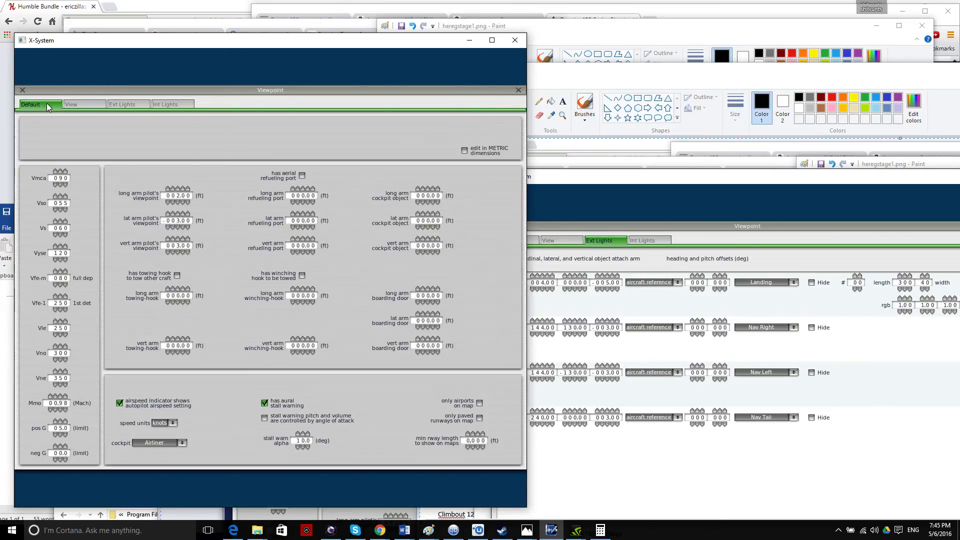
left_click_drag(697, 76, 389, 76)
left_click_drag(914, 69, 739, 117)
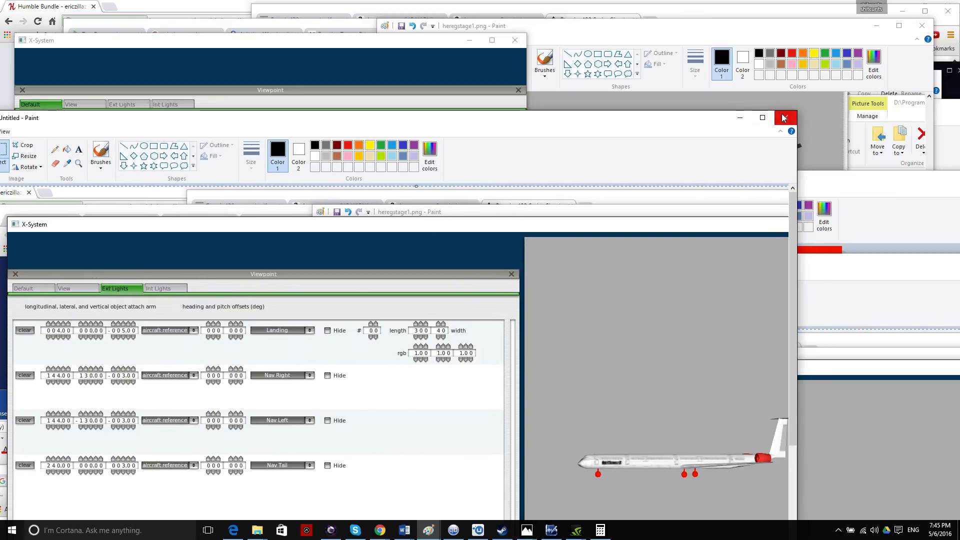
left_click(785, 117)
left_click(380, 355)
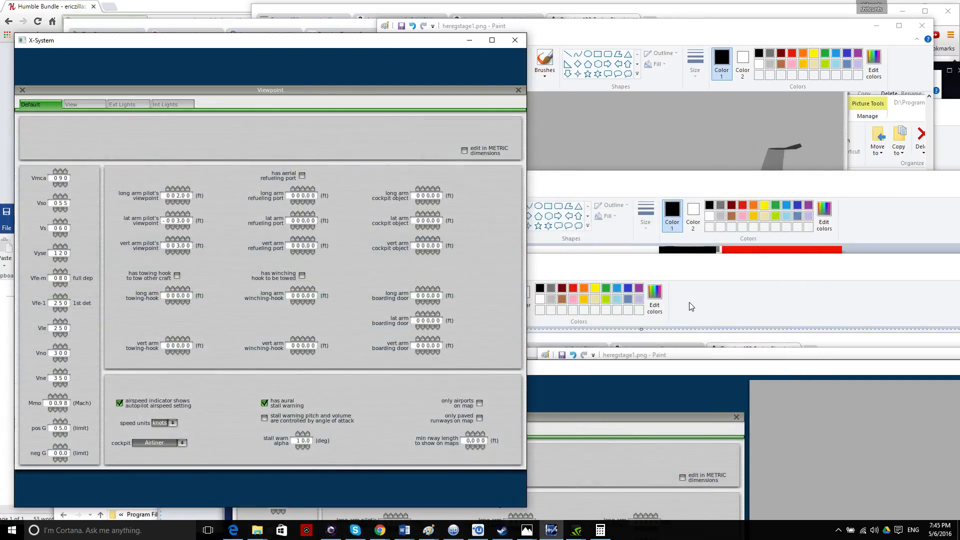
Arrange the HE LR paint image and reference screenshot so Plane Maker stays visible.
left_click(682, 194)
mouse_move(682, 193)
left_mouse_down()
mouse_move(709, 186)
mouse_move(694, 367)
mouse_move(373, 375)
mouse_move(504, 468)
left_mouse_up()
left_click(724, 253)
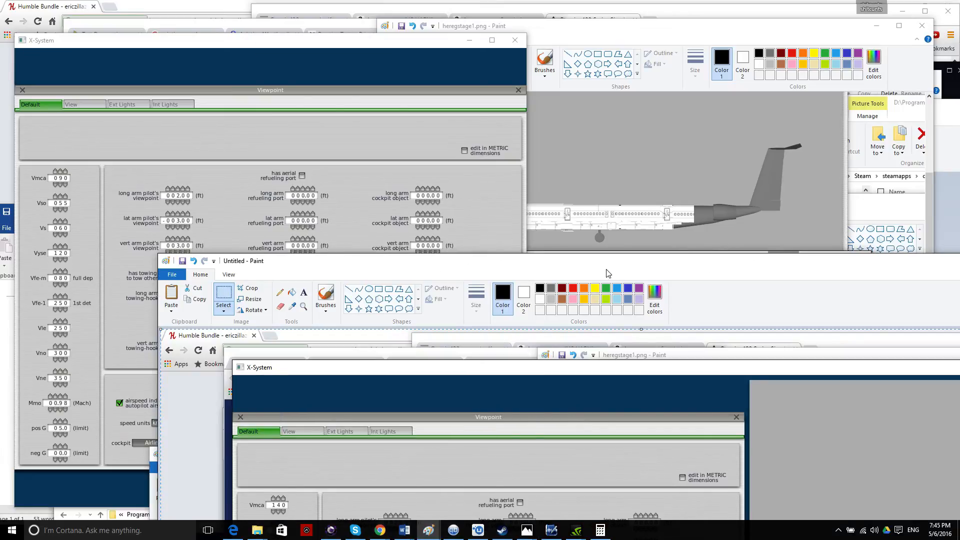
double_click(453, 257)
mouse_move(477, 10)
left_mouse_down()
mouse_move(568, 268)
mouse_move(780, 15)
mouse_move(767, 39)
left_mouse_up()
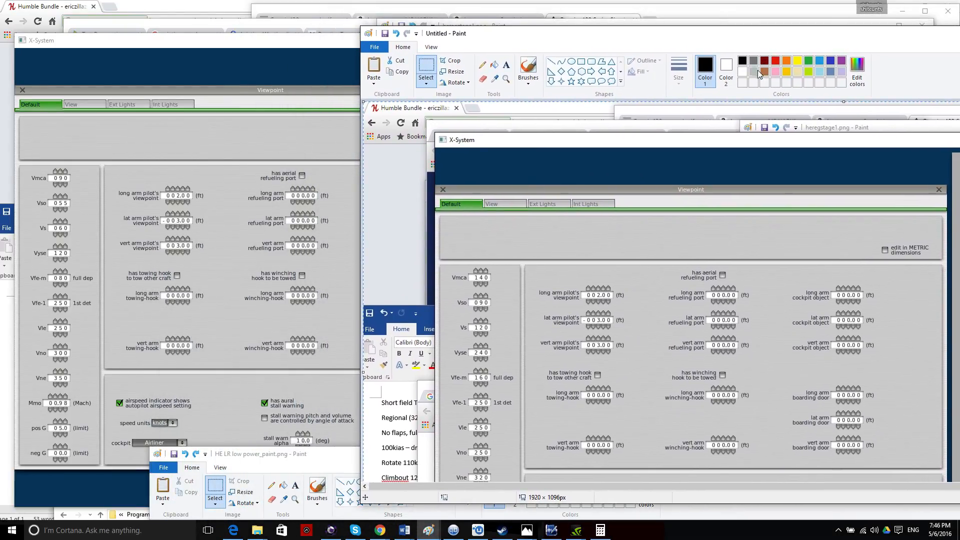
left_click_drag(358, 177, 550, 177)
left_click(166, 133)
Set Vmca 140, Vso 90, Vs 120, Vyse 240 and Vfe-m 160.
left_click(61, 172)
left_click(61, 172)
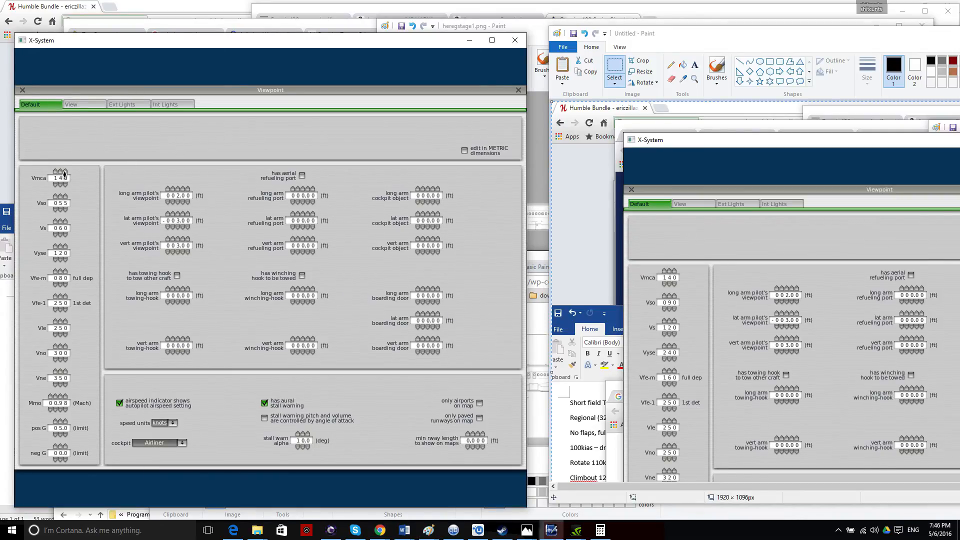
left_click(61, 197)
left_click(66, 211)
left_click(66, 211)
left_click(66, 211)
left_click(55, 221)
left_click(60, 234)
left_click(60, 234)
left_click(60, 235)
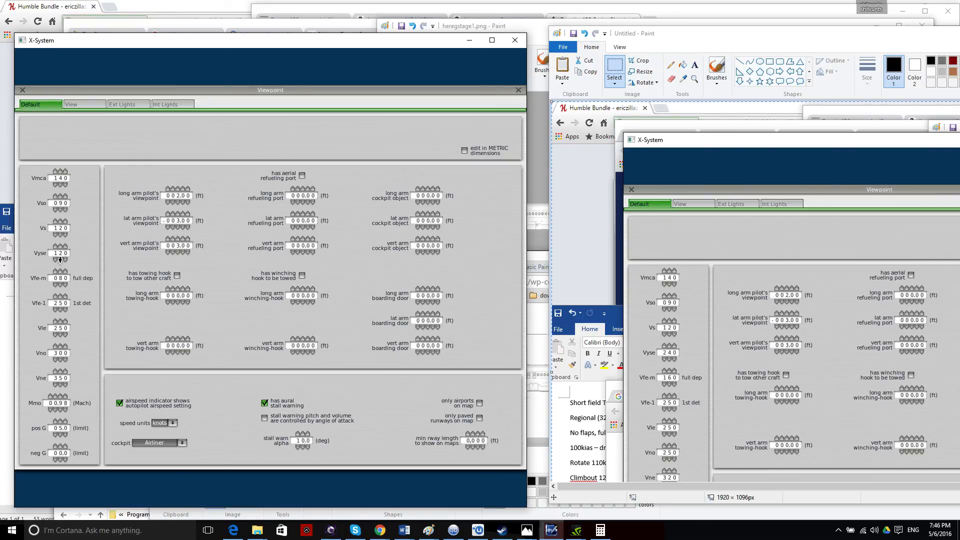
left_click(55, 247)
left_click(60, 246)
left_click(60, 247)
left_click(56, 272)
left_click(60, 284)
left_click(60, 284)
Set Vno 250, Vne 320, Mmo 0.90, positive G 4.0, and enable AoA stall warning.
left_click(60, 362)
left_click(60, 386)
left_click(705, 50)
scroll(697, 183, "down", 3)
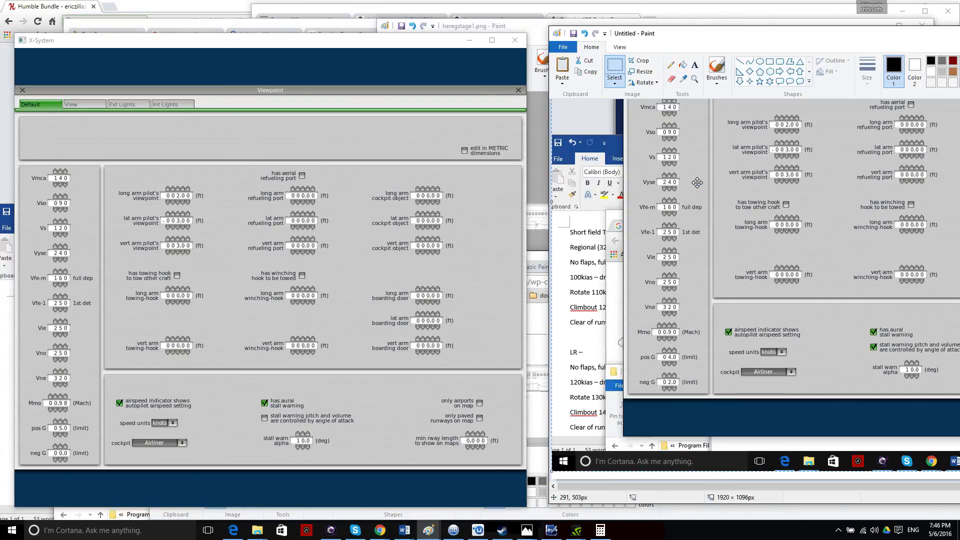
left_click(66, 409)
left_click(65, 410)
left_click(66, 409)
left_click(65, 410)
left_click(65, 410)
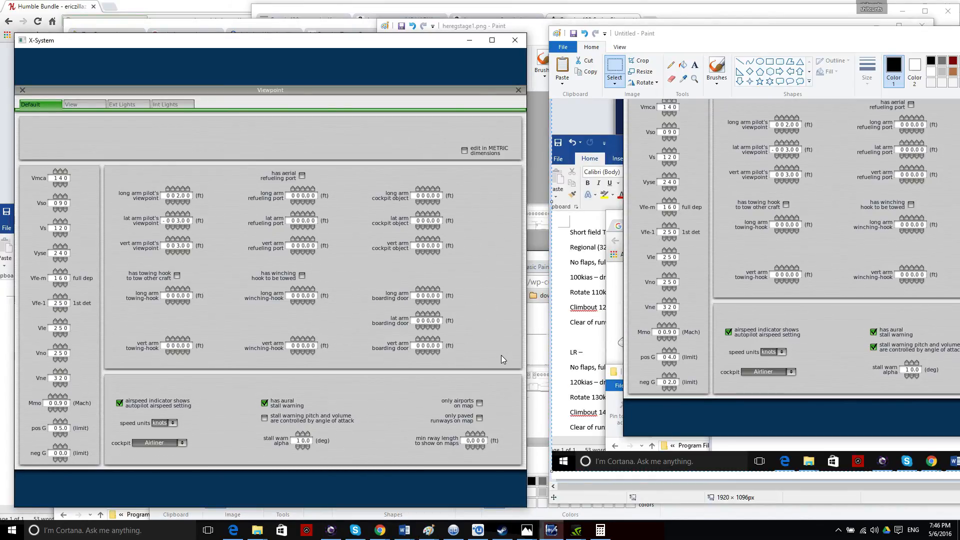
left_click(63, 435)
left_click(265, 418)
Bring Chrome forward and search for klga in a new tab.
left_click(379, 530)
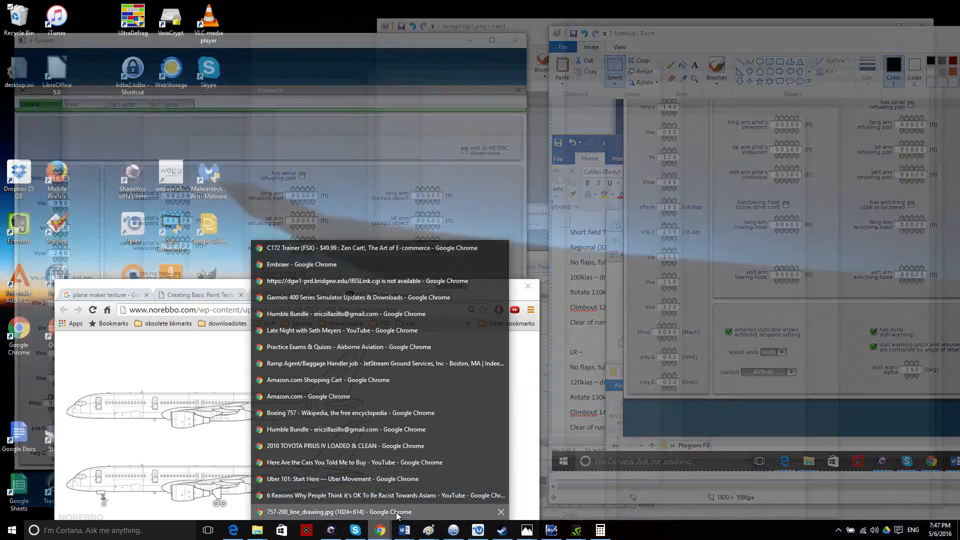
left_click(389, 511)
left_click_drag(368, 288, 654, 90)
left_click(730, 98)
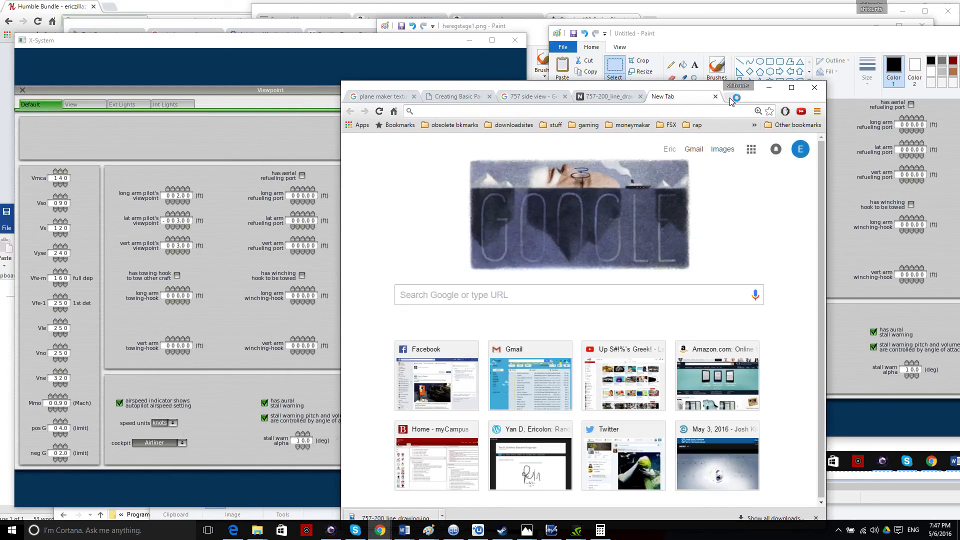
type("klga")
key("Return")
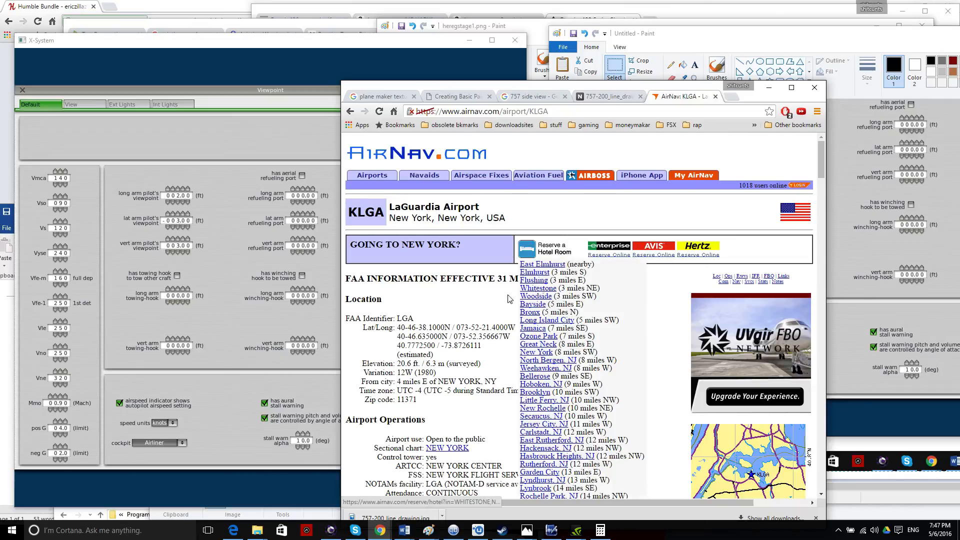
Scroll the AirNav KLGA page down to its Runway Information section.
scroll(494, 311, "down", 4)
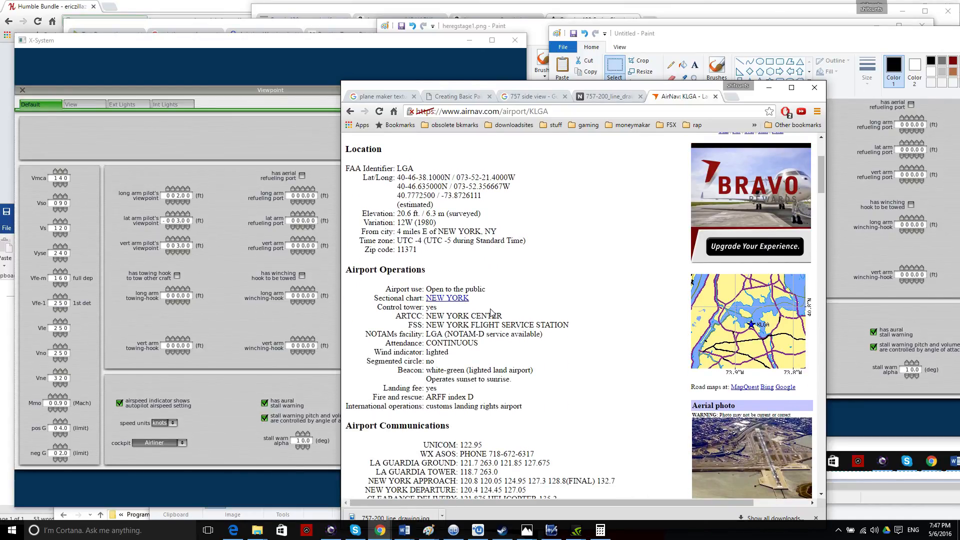
scroll(491, 311, "down", 6)
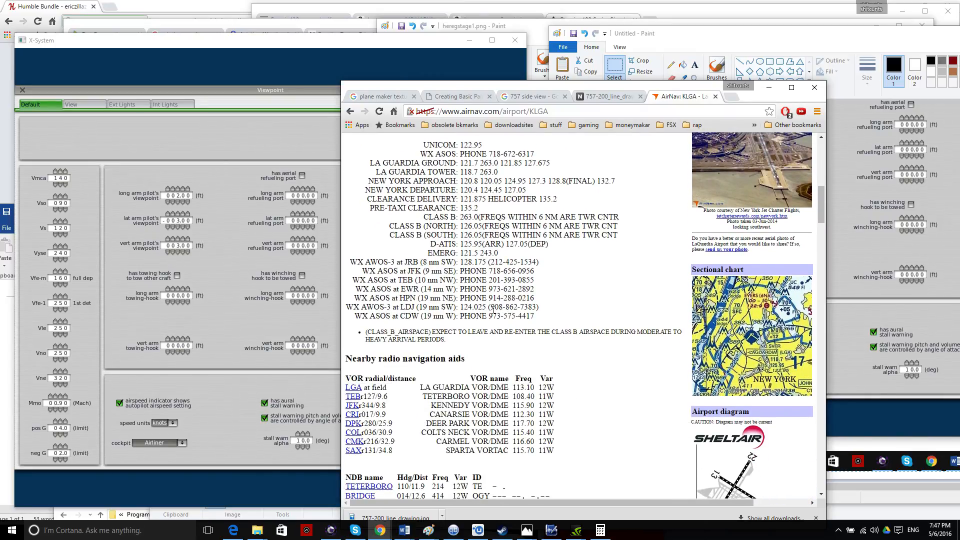
scroll(493, 310, "down", 4)
scroll(494, 311, "down", 6)
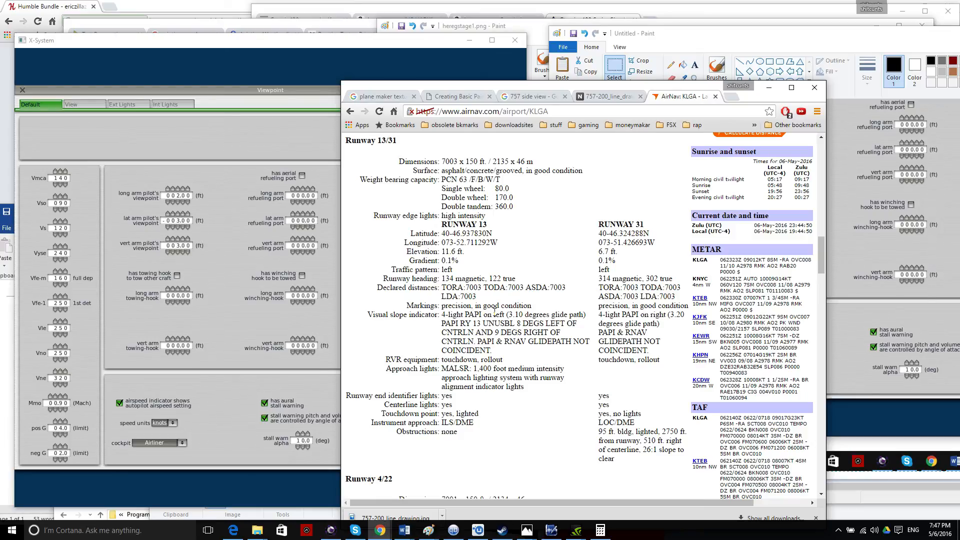
scroll(494, 311, "down", 8)
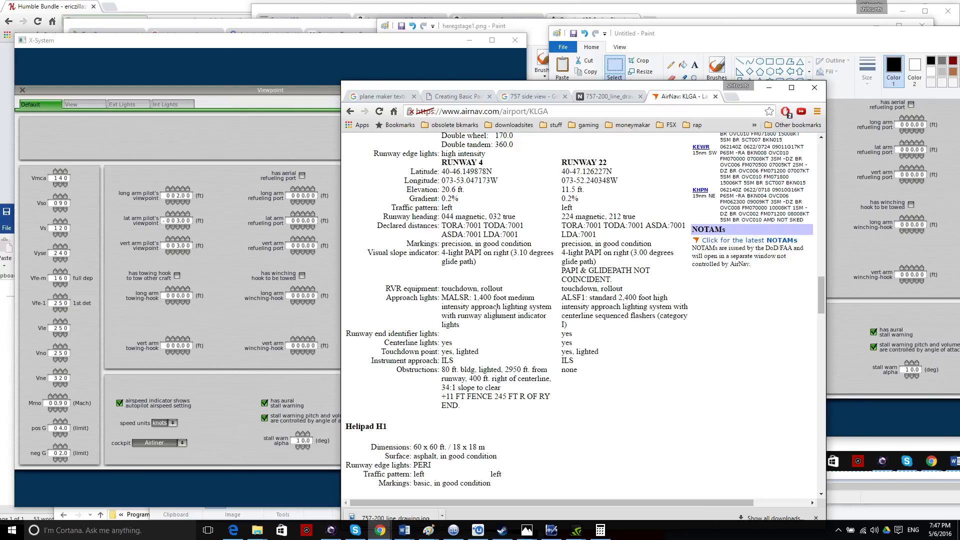
scroll(495, 312, "down", 10)
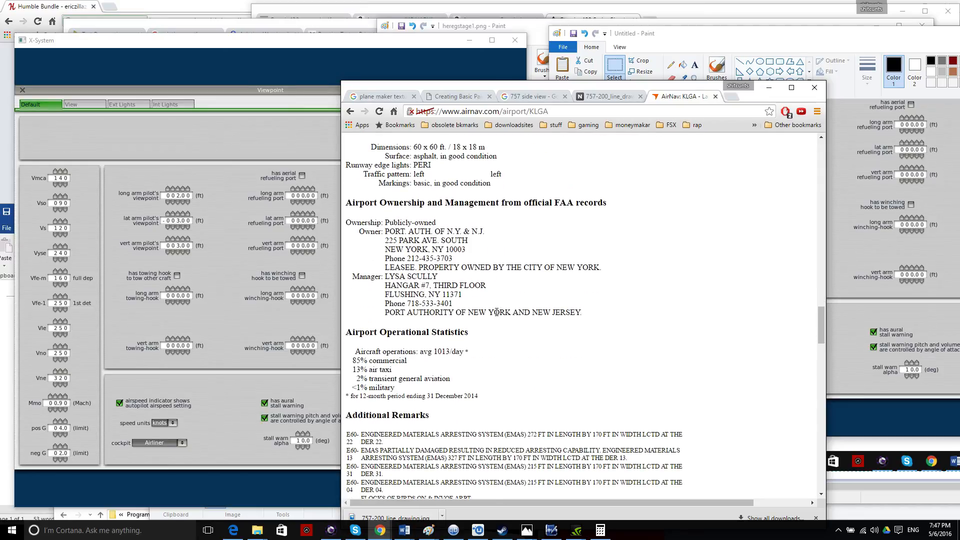
scroll(497, 315, "up", 10)
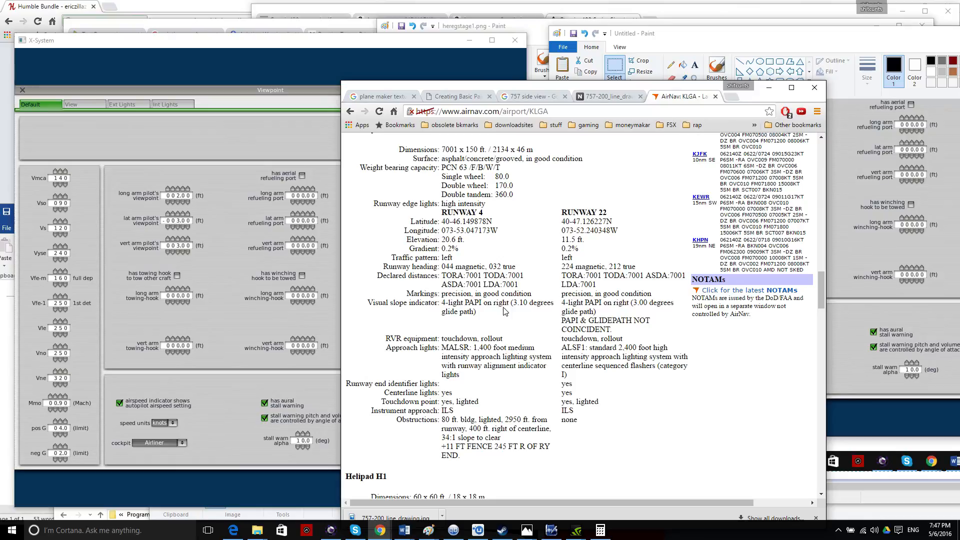
Check Runway 4's 7003 ft length and 7001 ASDA, then close the page and hide Chrome.
triple_click(472, 275)
left_click(637, 288)
left_click_drag(685, 275, 657, 274)
left_click(655, 277)
scroll(590, 350, "up", 6)
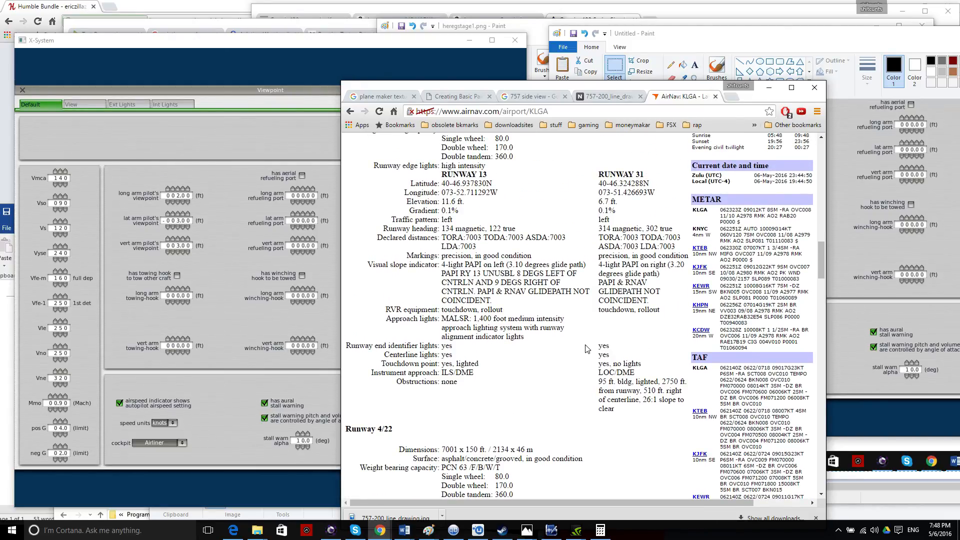
scroll(587, 349, "up", 4)
left_click_drag(442, 311, 473, 311)
left_click(614, 291)
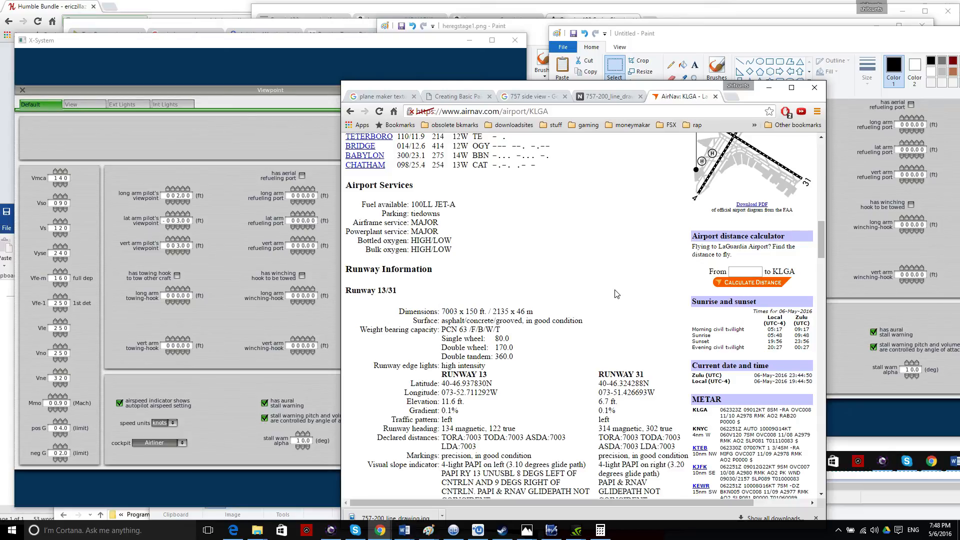
left_click(715, 97)
left_click(768, 88)
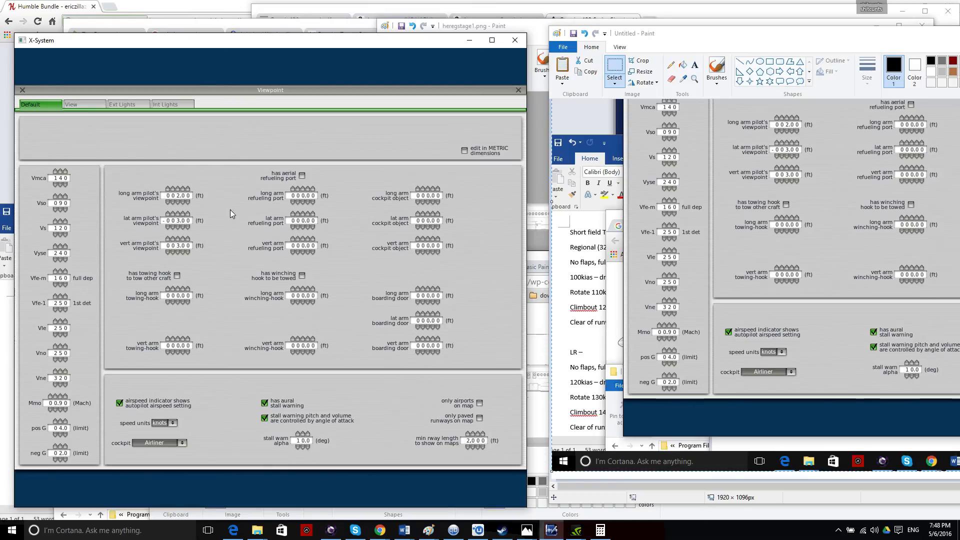
left_click(518, 91)
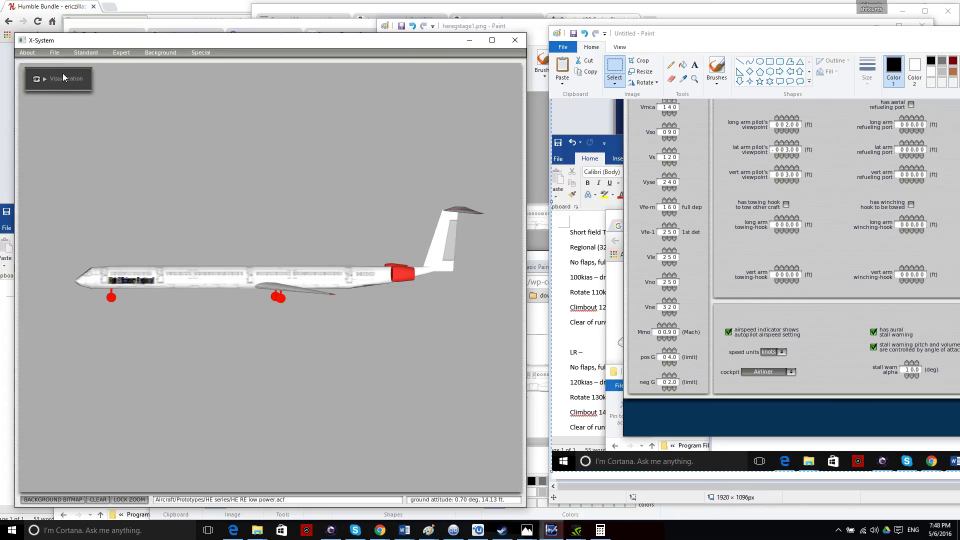
left_click_drag(712, 40, 343, 89)
scroll(733, 196, "up", 4)
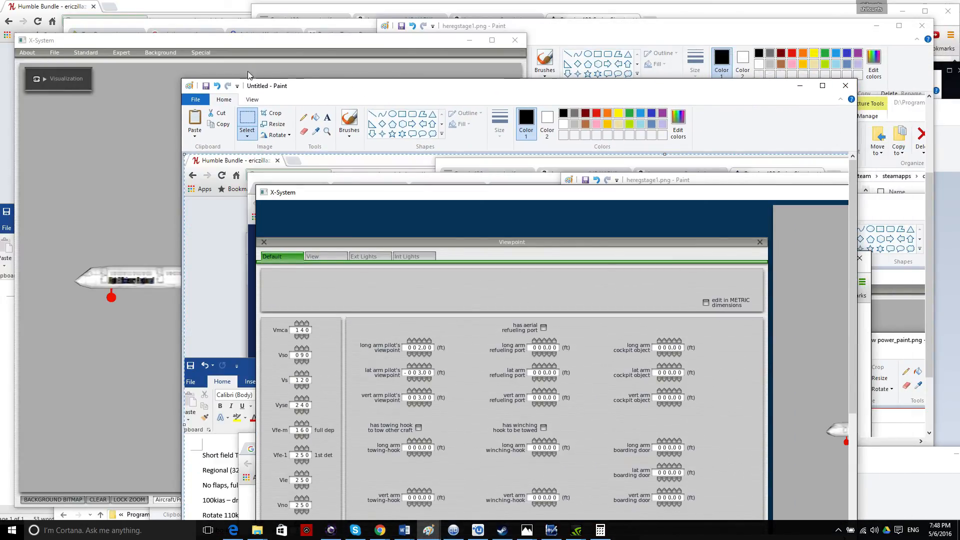
left_click(55, 53)
mouse_move(84, 54)
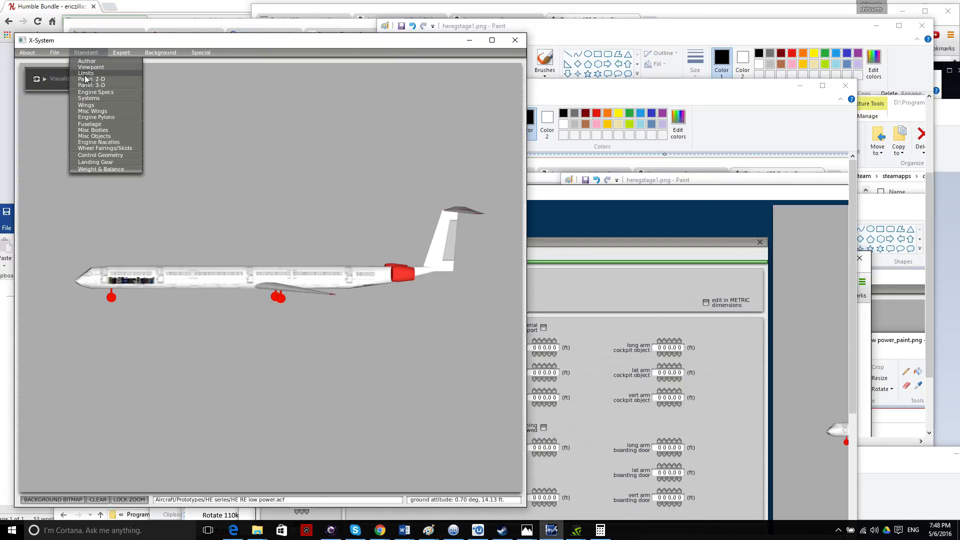
left_click(92, 74)
left_click(22, 90)
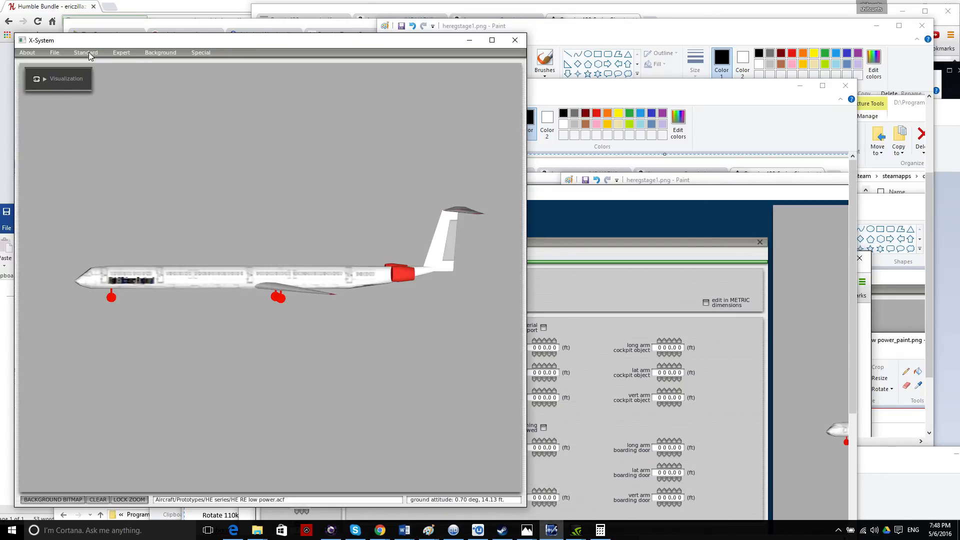
left_click(103, 73)
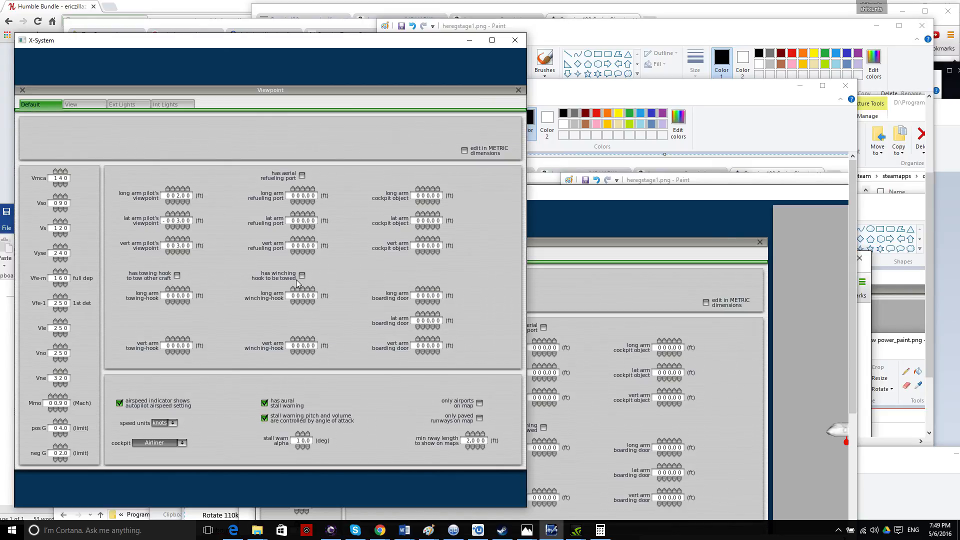
left_click(517, 90)
Load HE LR low power.acf back into Plane Maker.
left_click(55, 53)
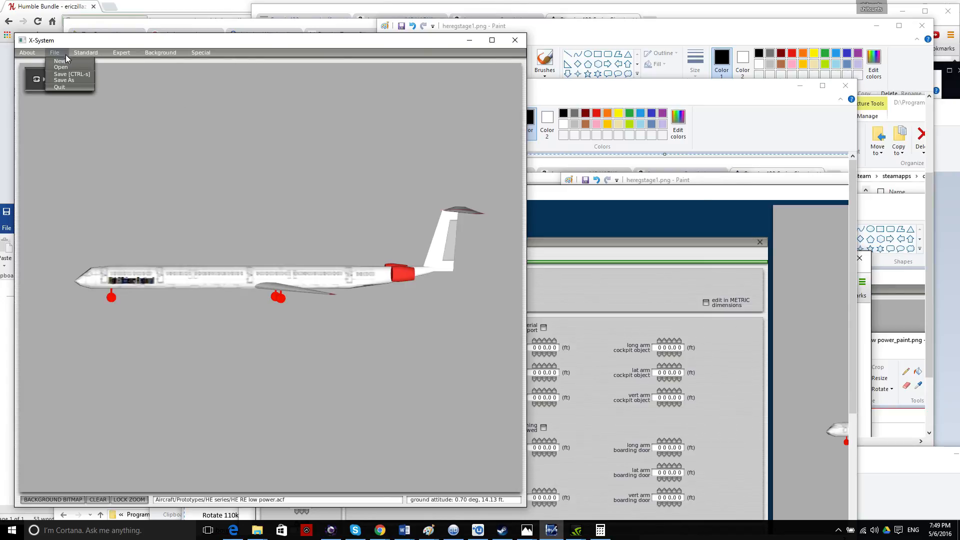
left_click(69, 67)
left_click(108, 293)
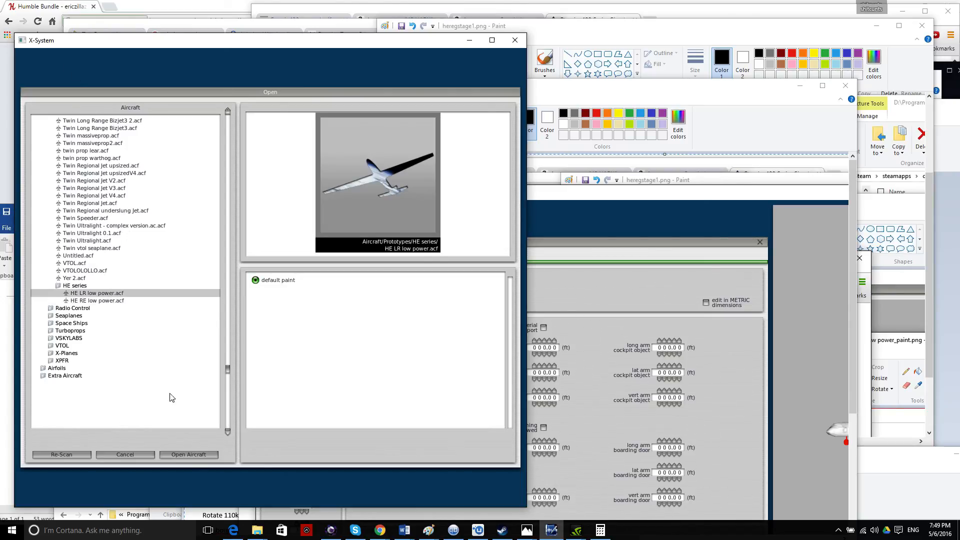
left_click(194, 455)
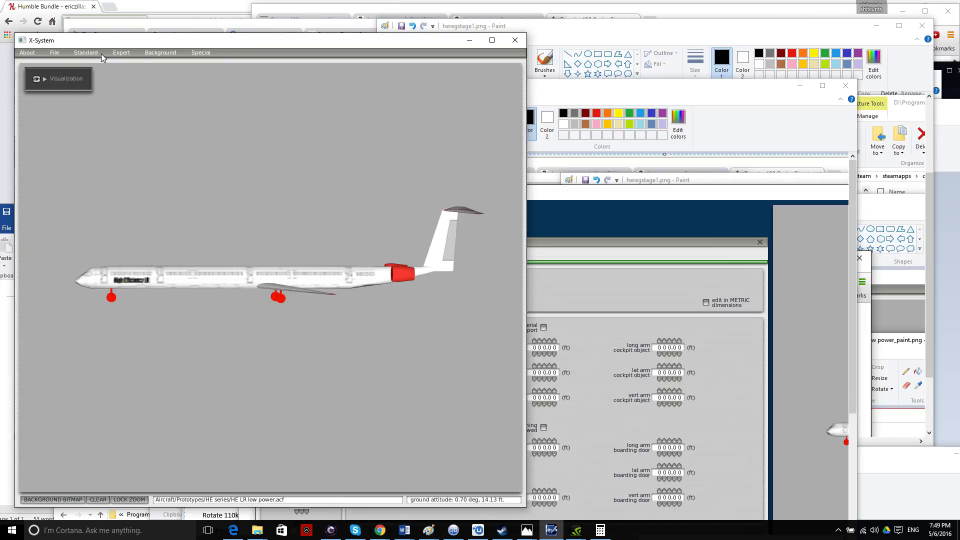
left_click(99, 53)
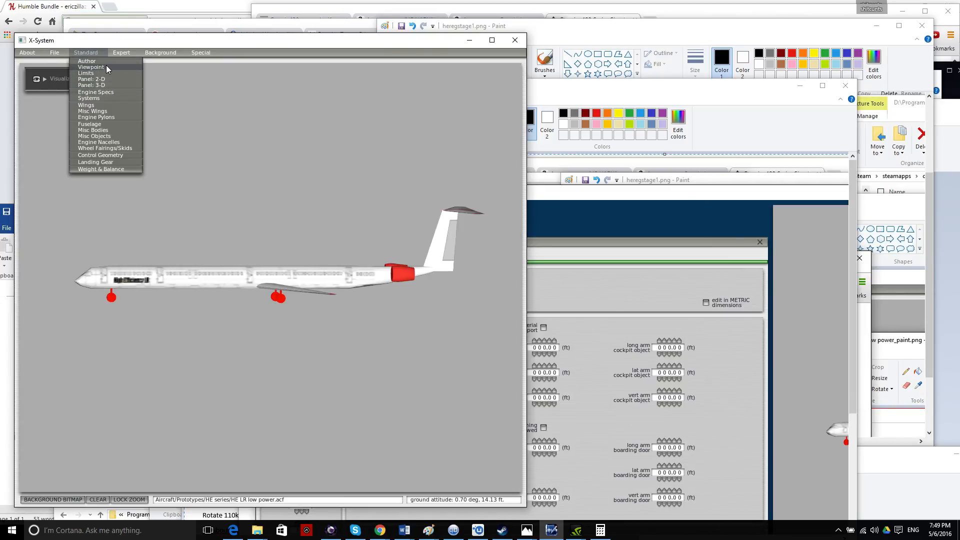
left_click(106, 66)
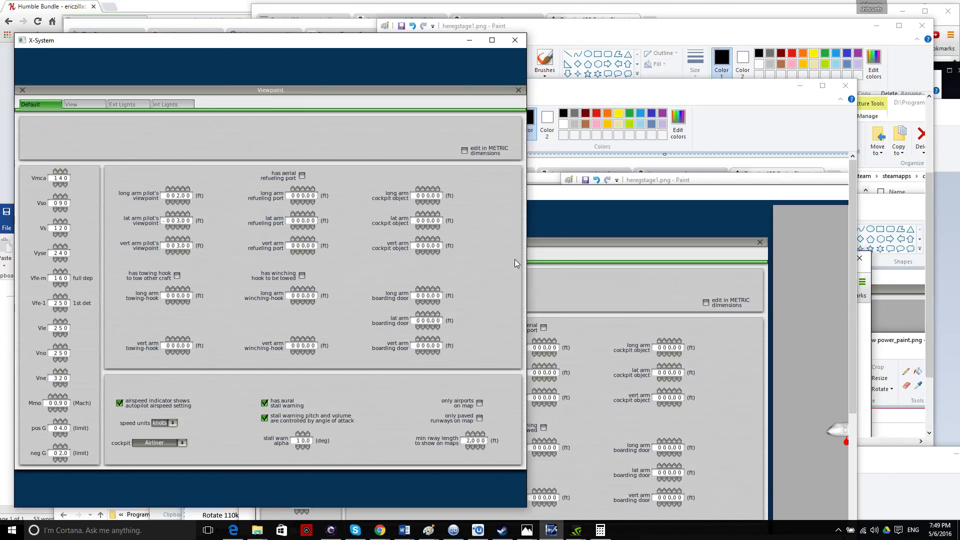
left_click(518, 90)
Inspect the LR model from front, sides, above, below and rear, then show the Paint thumbnails.
key("Left")
key("Up")
key("Down")
key("Left")
key("Up")
key("Right")
key("Down")
key("Up")
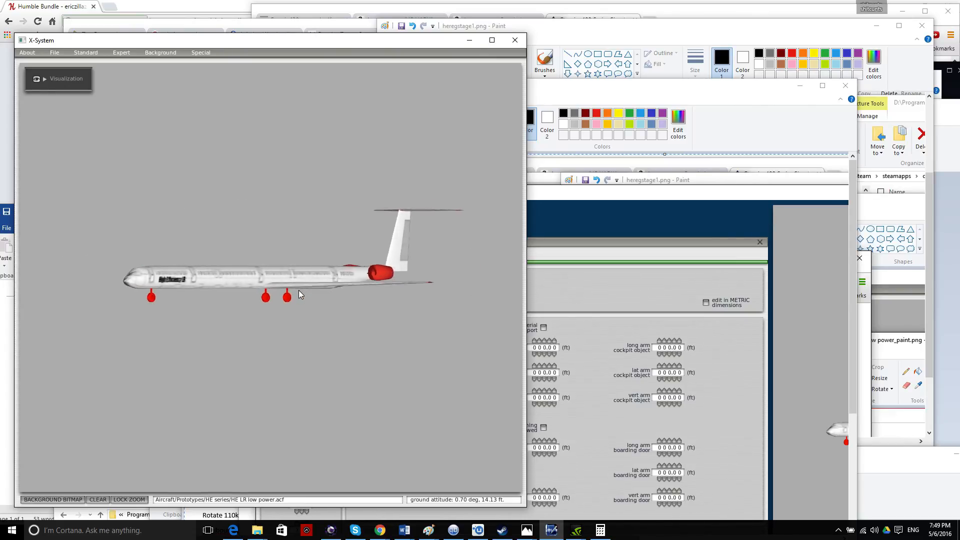
key("Right")
key("Up")
key("Down")
key("Right")
key("Down")
key("Up")
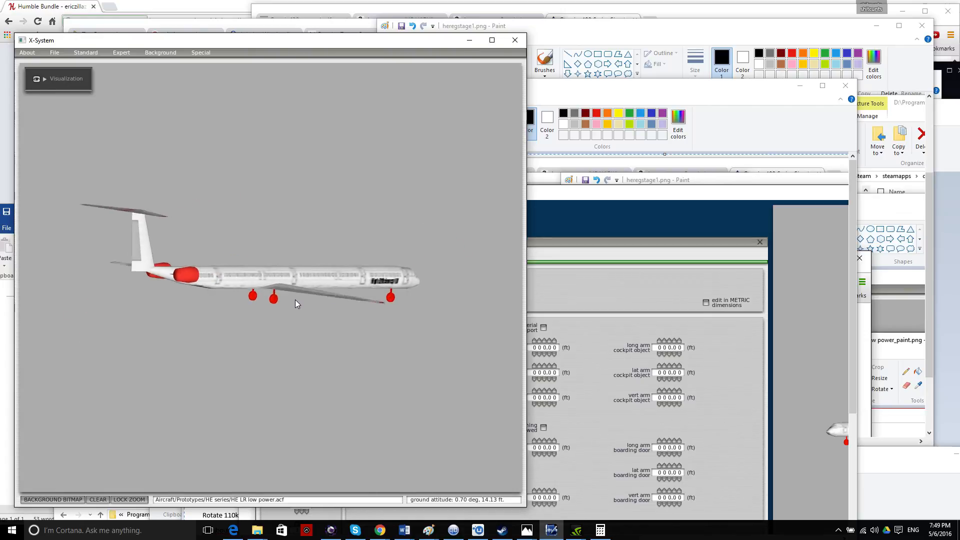
key("Right")
key("Up")
key("Down")
key("Left")
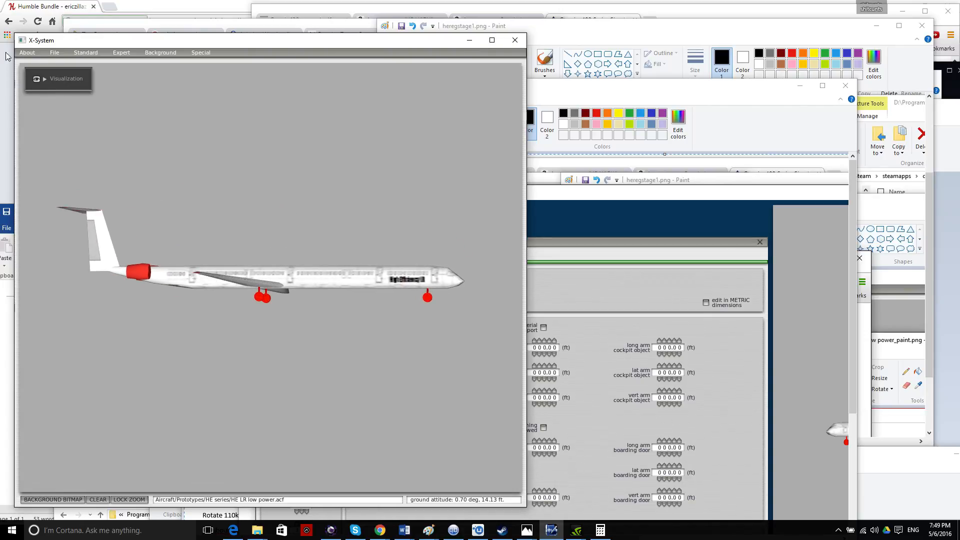
left_click(56, 53)
left_click(428, 530)
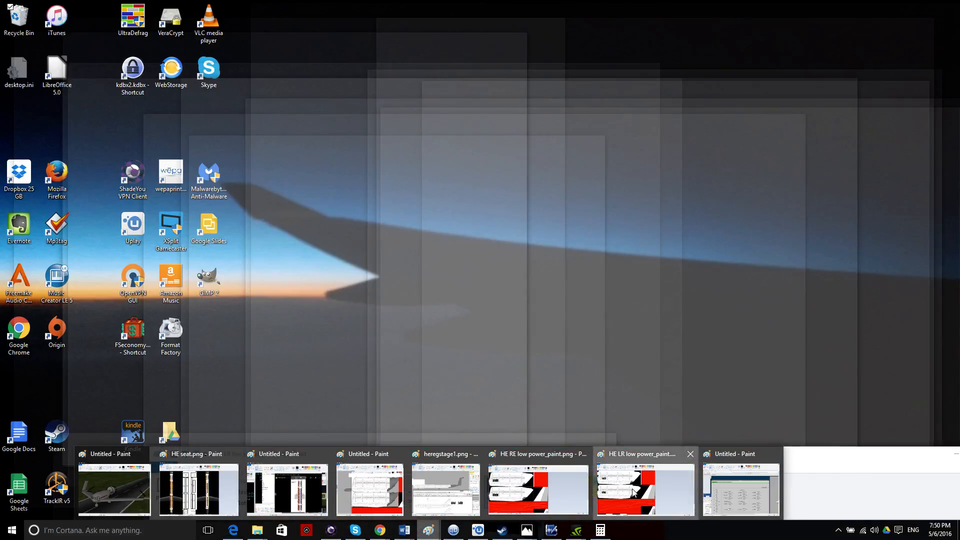
Bring up HE LR low power_paint beside the aircraft preview and pick the black brush.
left_click(633, 491)
mouse_move(595, 456)
left_mouse_down()
mouse_move(507, 202)
mouse_move(517, 90)
mouse_move(534, 43)
left_mouse_up()
scroll(555, 143, "down", 3)
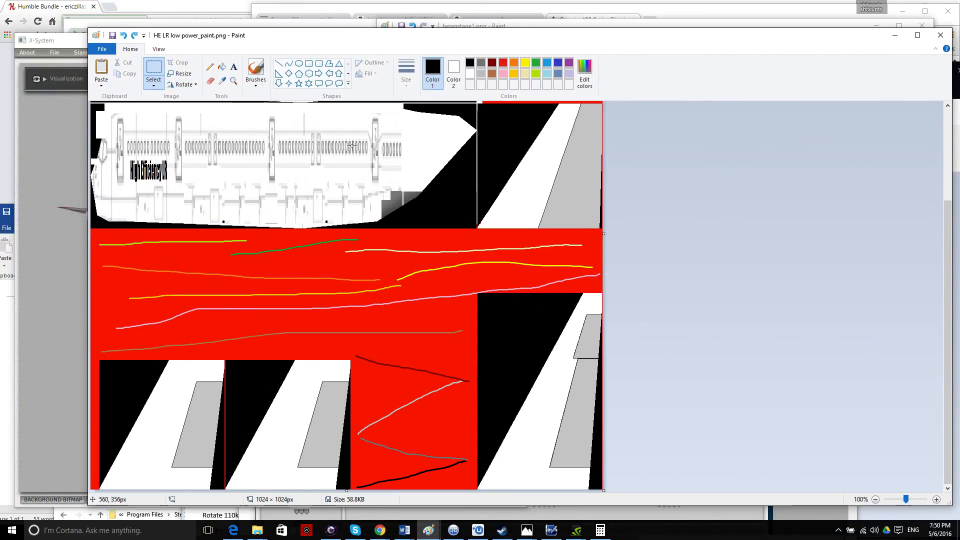
mouse_move(85, 26)
left_mouse_down()
mouse_move(98, 36)
mouse_move(332, 17)
mouse_move(305, 3)
mouse_move(255, 24)
mouse_move(242, 61)
left_mouse_up()
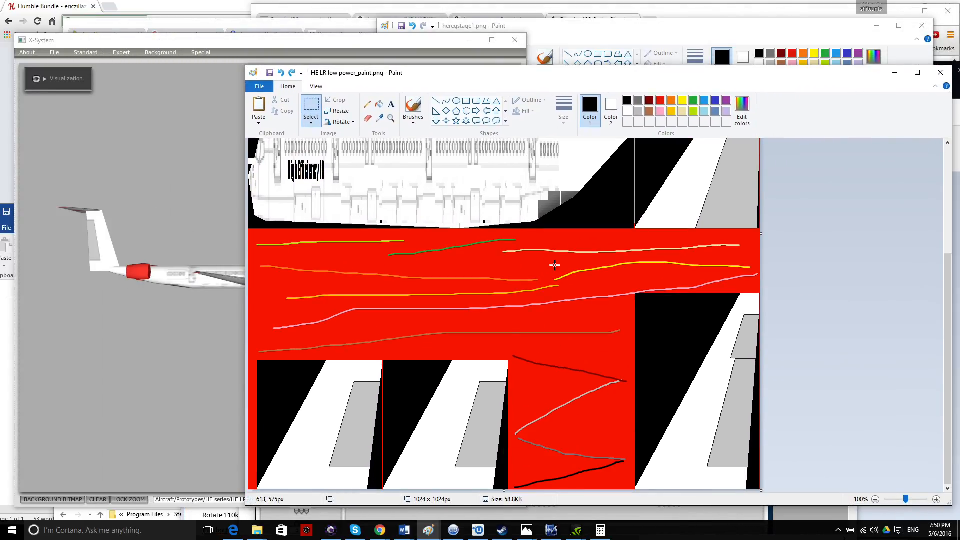
left_click(412, 109)
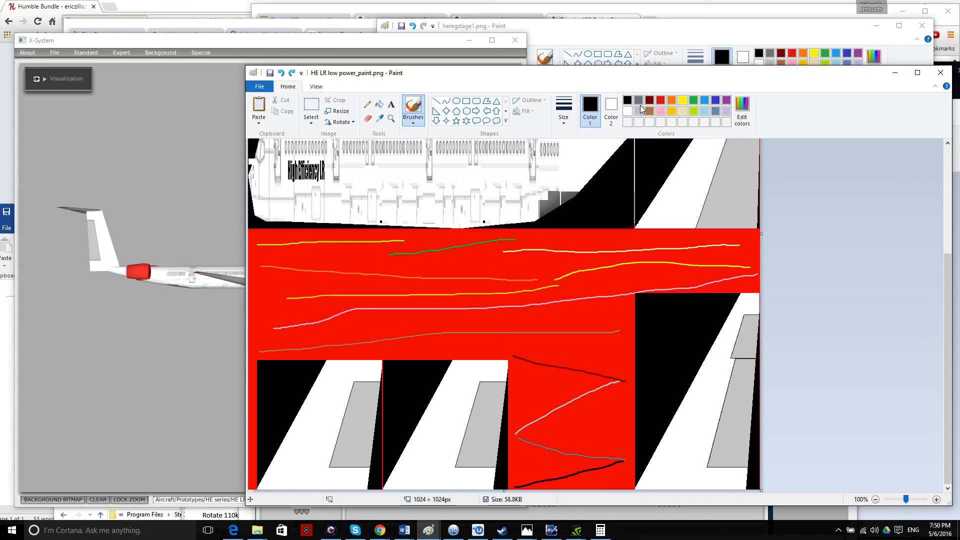
left_click(639, 110)
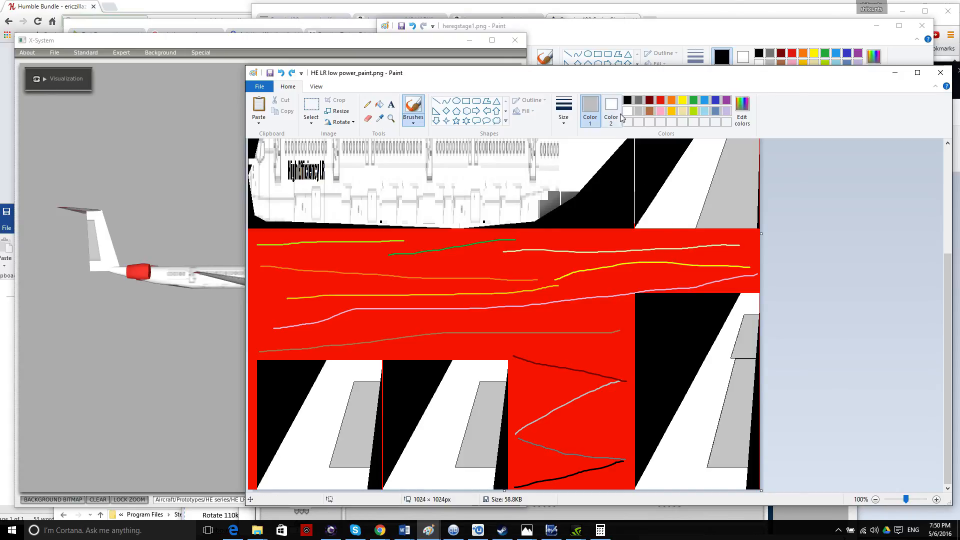
left_click(626, 100)
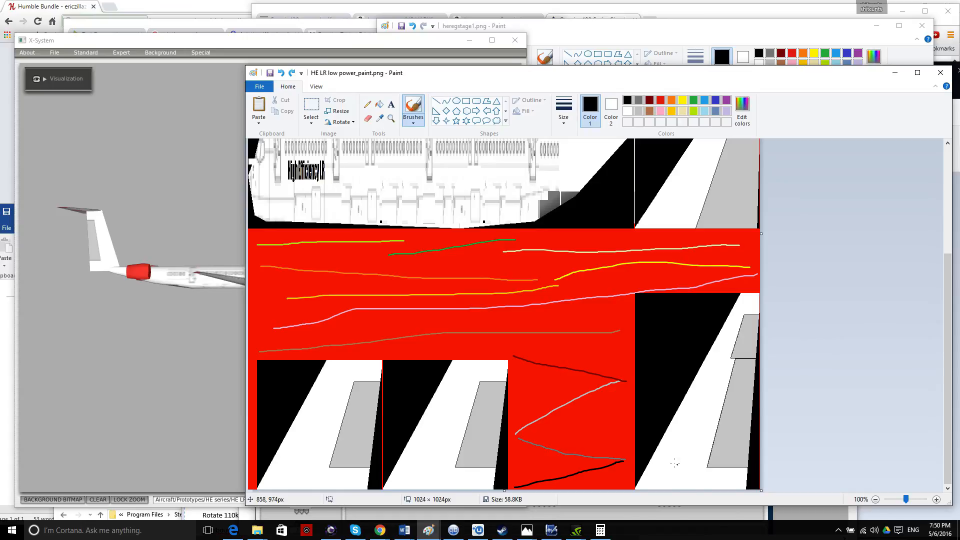
Hand-letter LICE in black on the lower-right white wing panel.
mouse_move(661, 459)
left_mouse_down()
mouse_move(701, 455)
mouse_move(704, 431)
left_mouse_up()
left_click(681, 433)
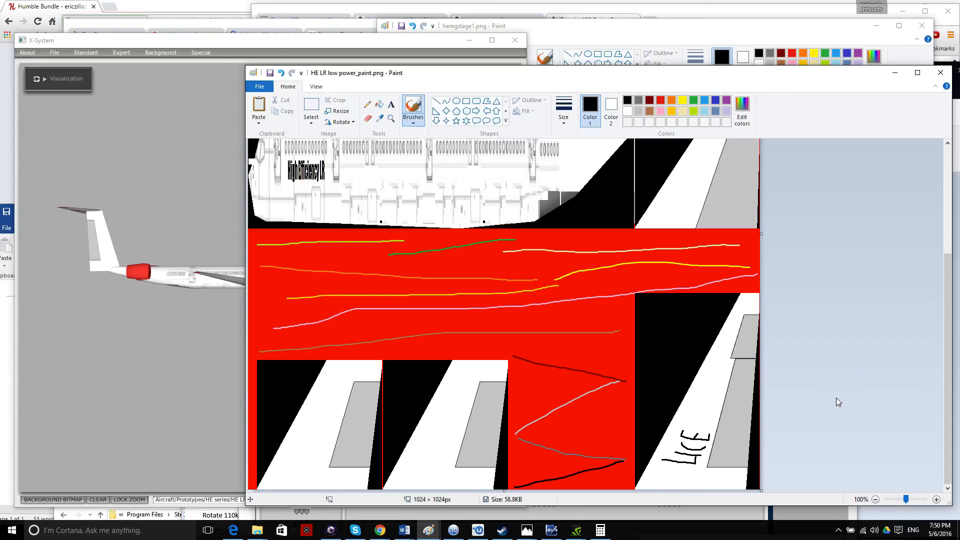
left_click_drag(426, 72, 542, 59)
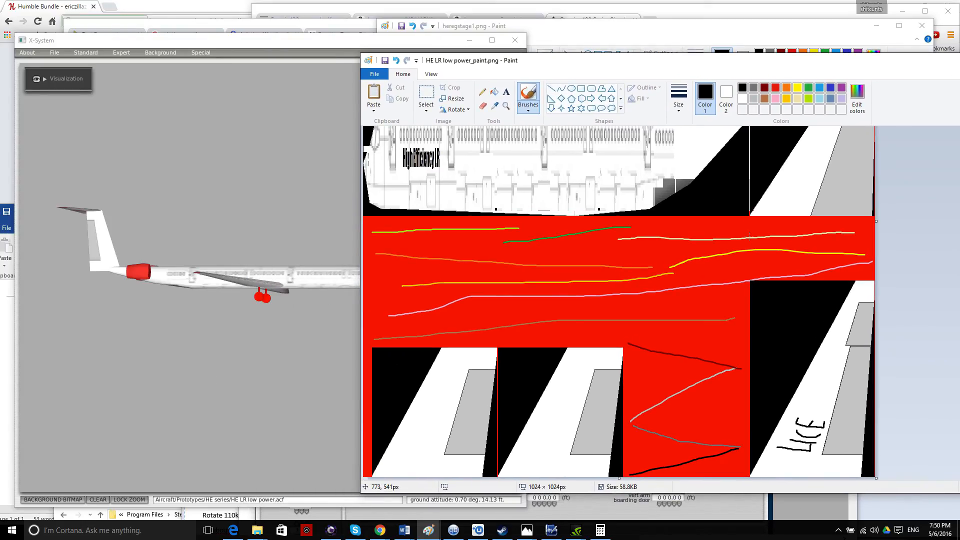
left_click(248, 247)
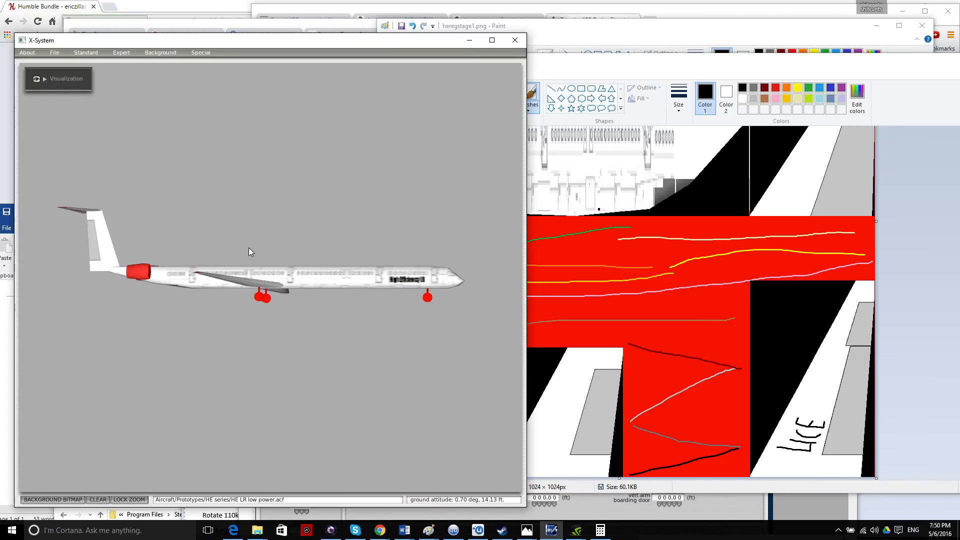
Reload textures from the Special menu so the LR wings show LICE, then bring the texture back.
left_click(201, 53)
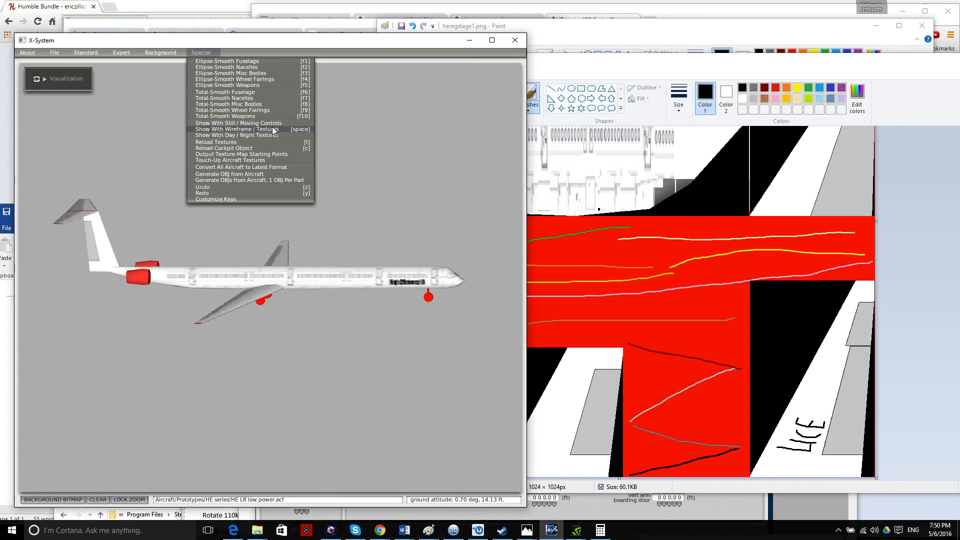
left_click(266, 142)
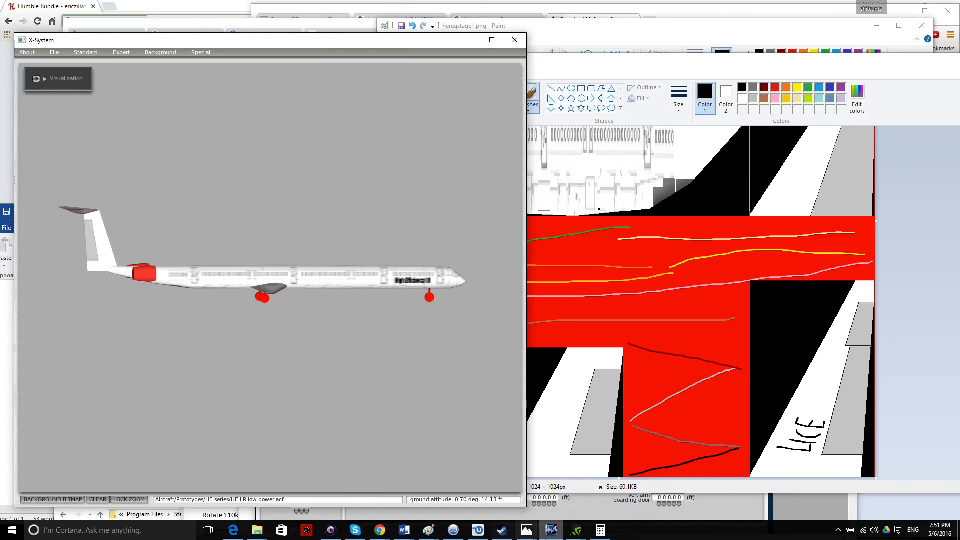
mouse_move(547, 534)
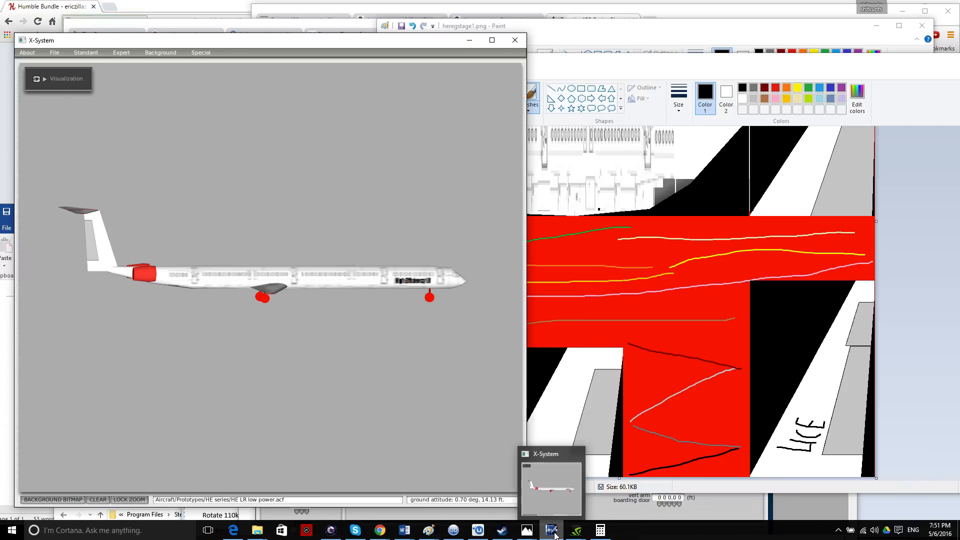
left_click_drag(624, 62, 676, 108)
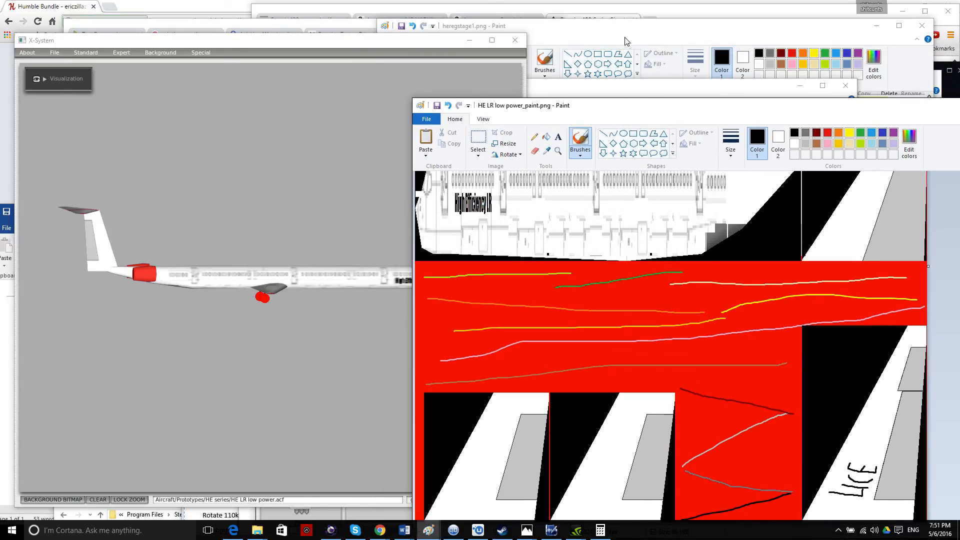
Brush LICE onto the wing panel of HE RE low power_paint.png and save it.
left_click(615, 96)
mouse_move(435, 536)
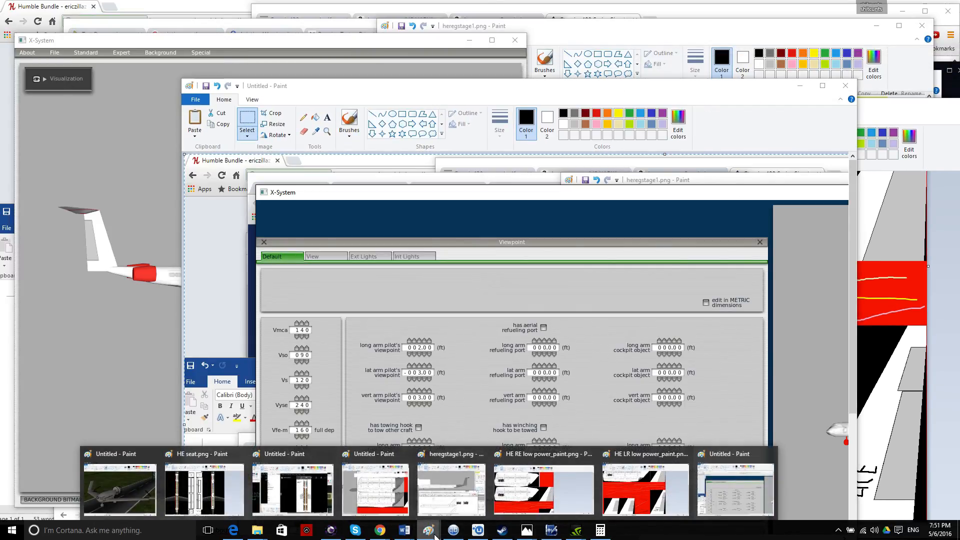
left_click_drag(551, 109, 571, 45)
scroll(685, 278, "down", 3)
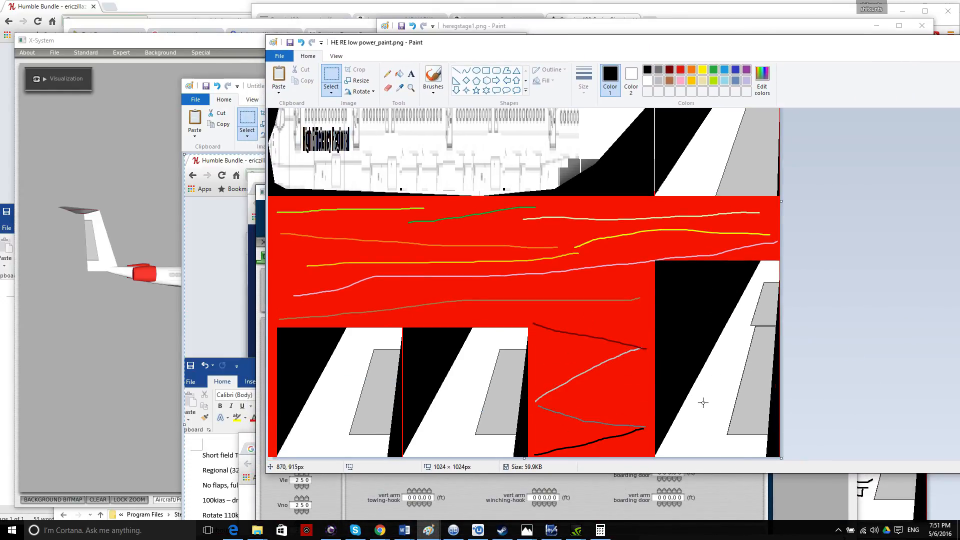
left_click(433, 78)
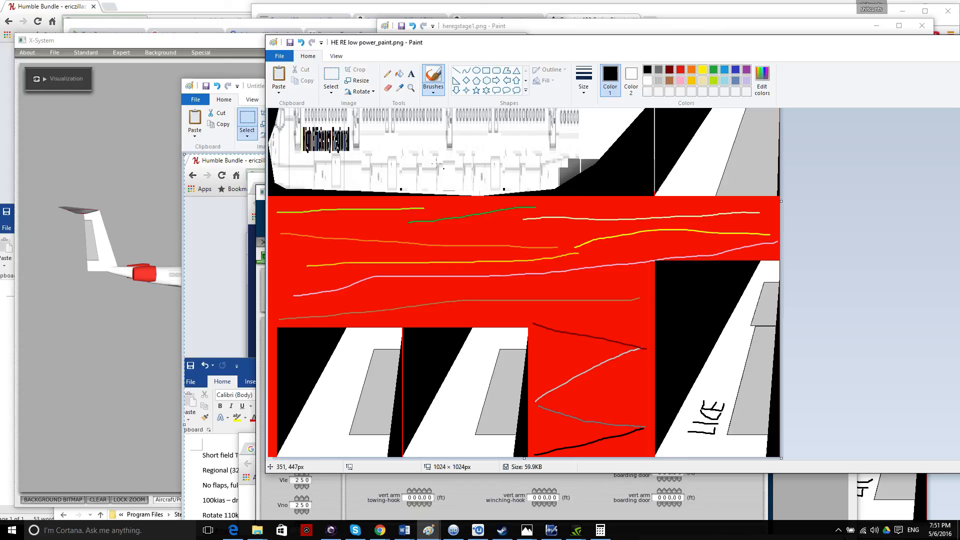
left_click(291, 44)
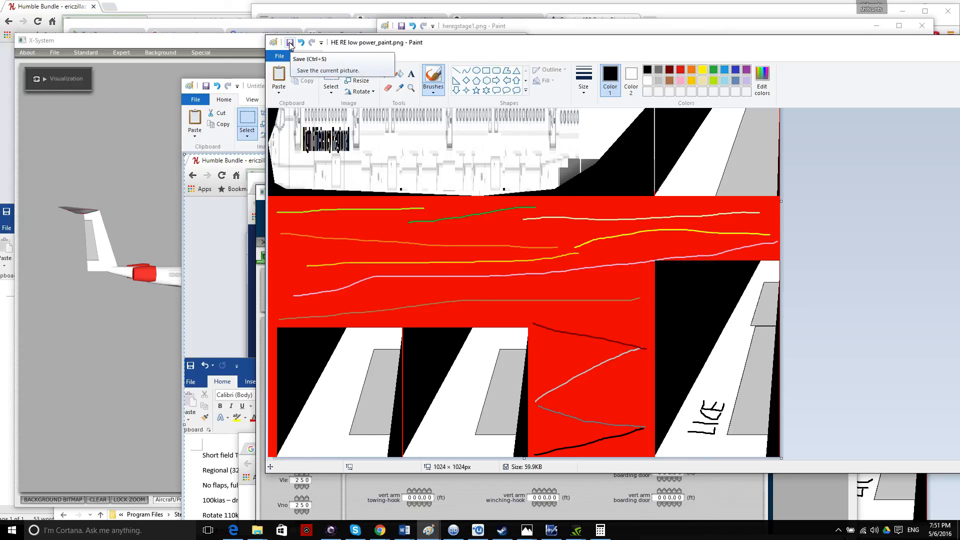
left_click(135, 123)
left_click(60, 53)
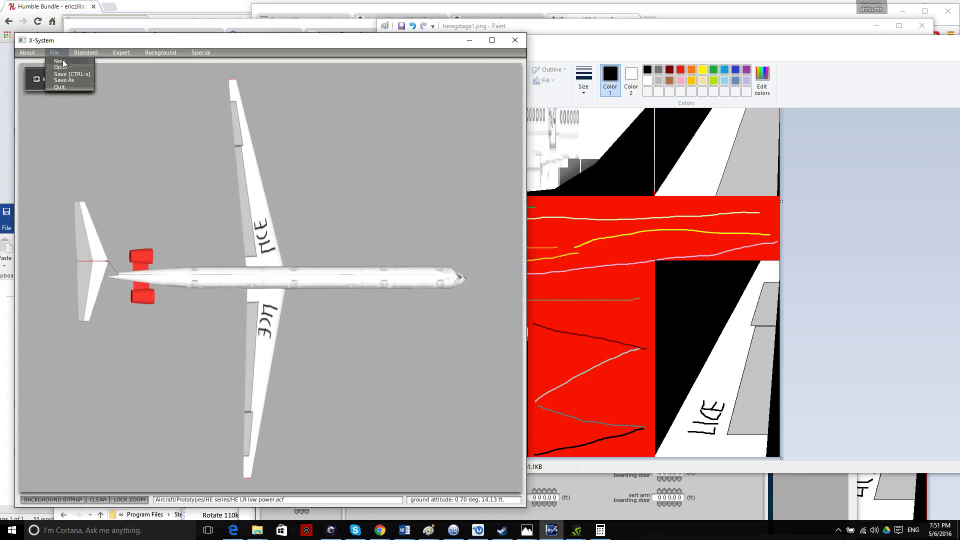
Load the HE RE low power.acf aircraft in Plane Maker.
left_click(61, 67)
left_click(101, 301)
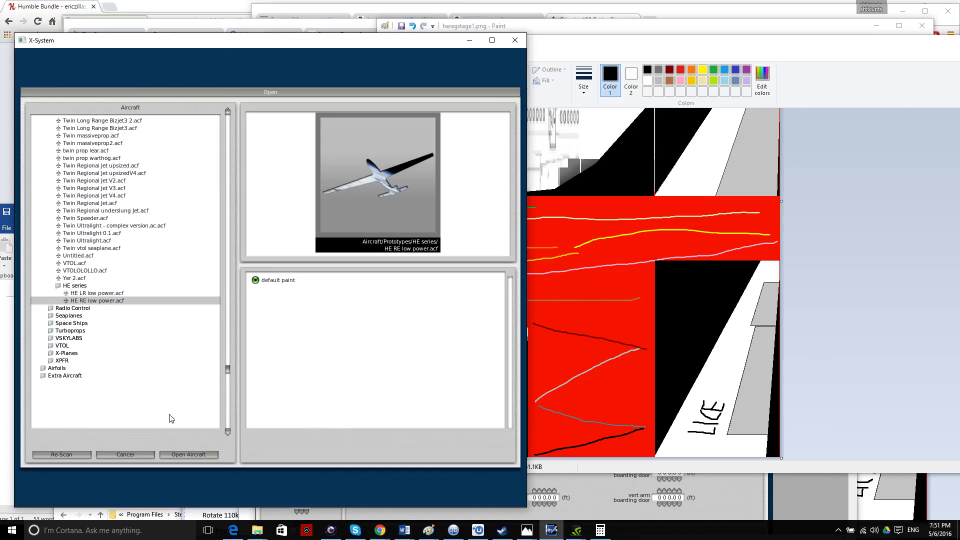
left_click(191, 455)
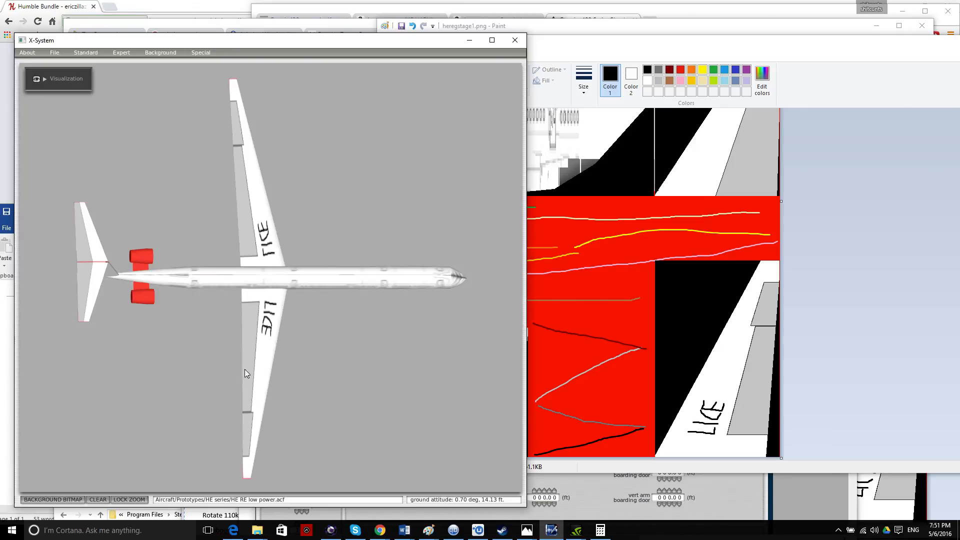
Rotate the aircraft with the arrow keys through top, side and rear views.
key("Down")
key("Right")
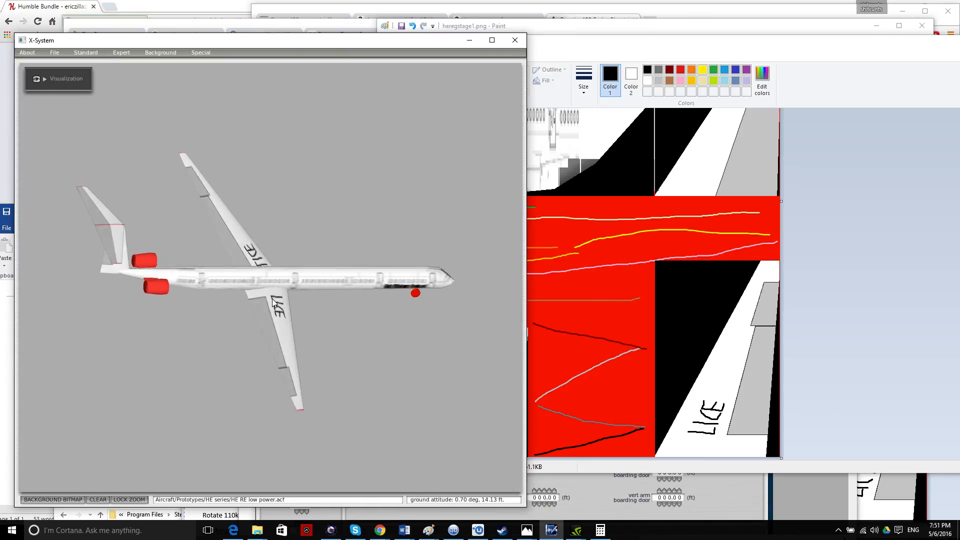
key("Up")
key("Right")
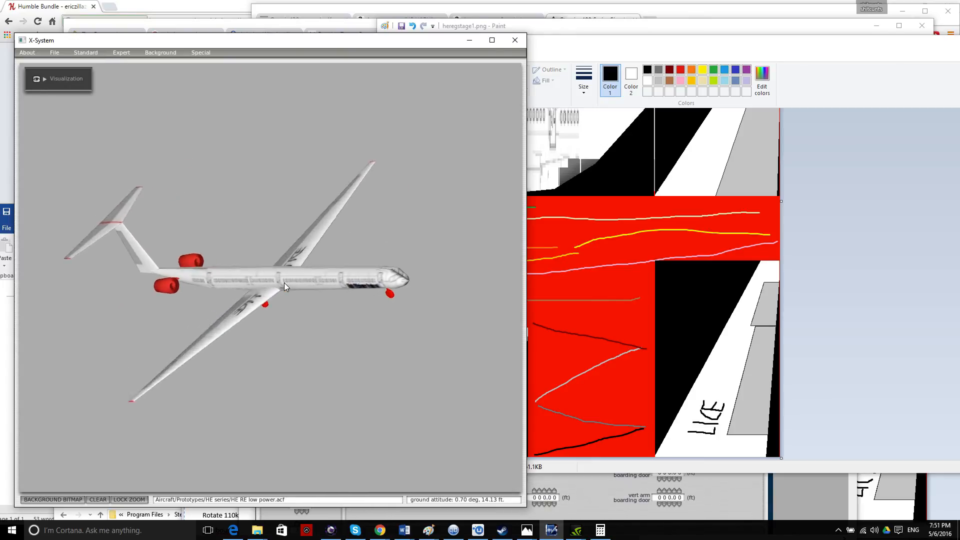
key("Left")
key("Down")
key("Left")
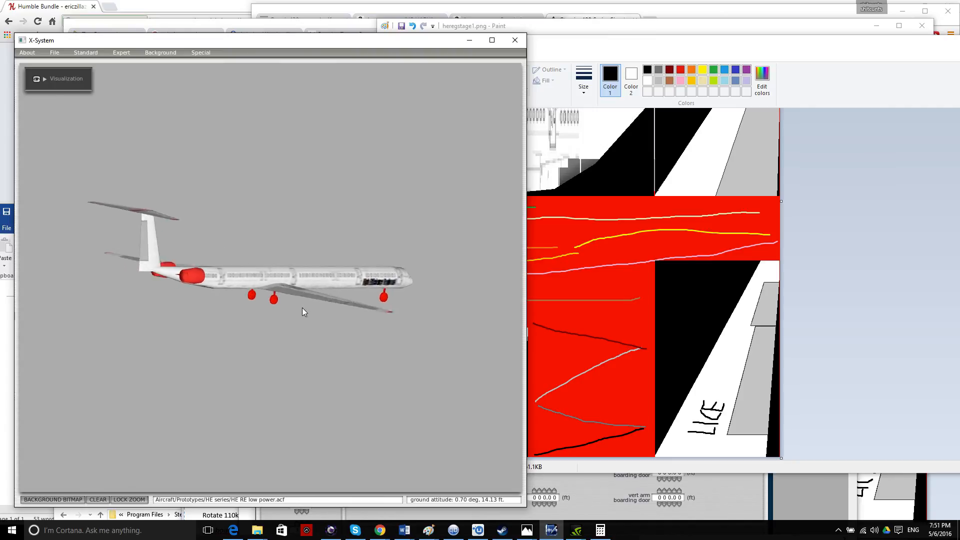
key("Right")
key("Up")
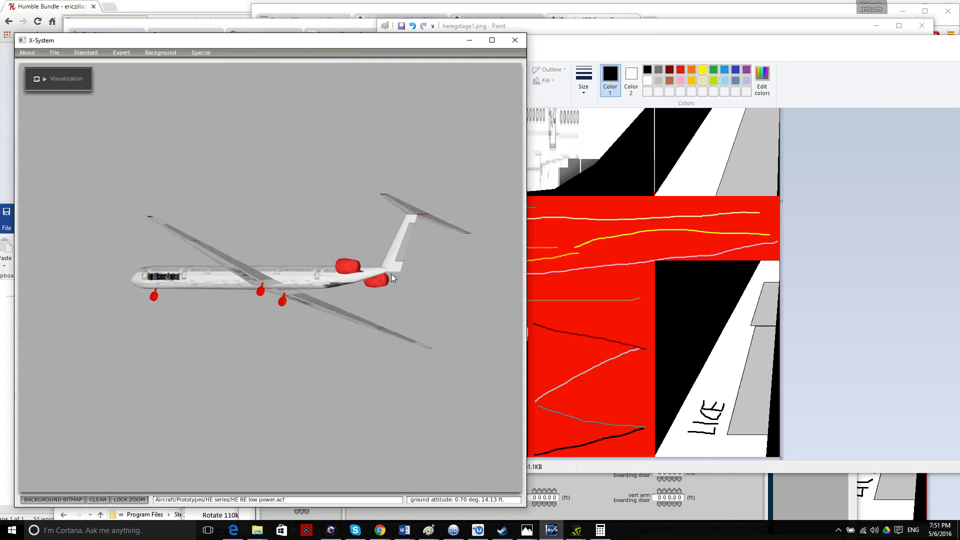
key("Down")
key("Up")
key("Right")
Inspect the wing tops from more angles, then quit Plane Maker and show Steam's X-Plane 10 page.
key("Down")
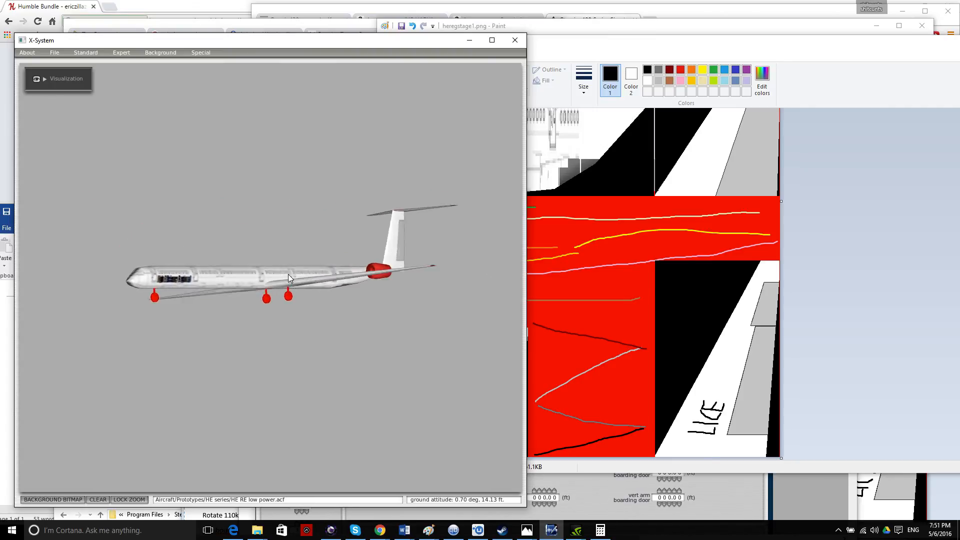
key("Left")
key("Left")
key("Right")
key("Up")
key("Left")
key("Left")
key("Down")
key("Right")
key("Up")
key("Down")
key("Left")
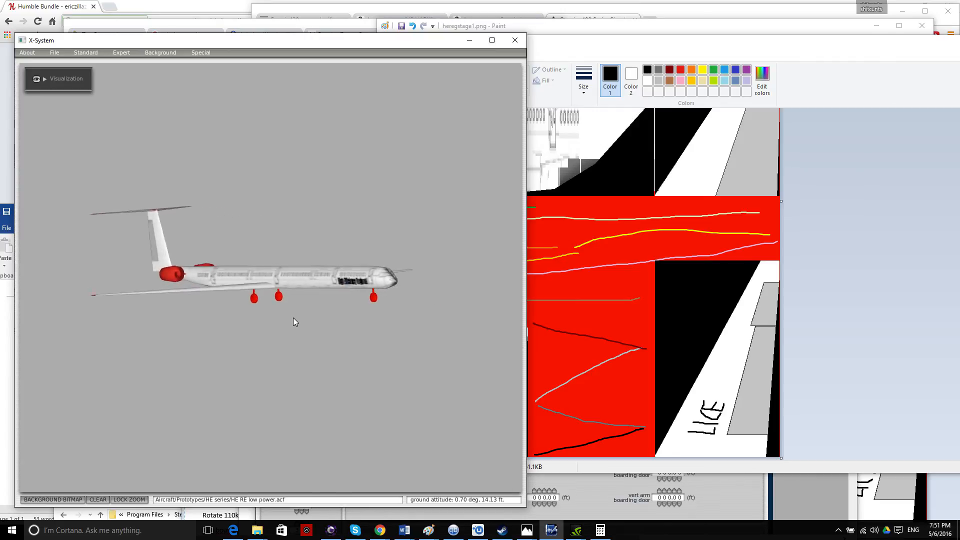
key("Left")
key("Right")
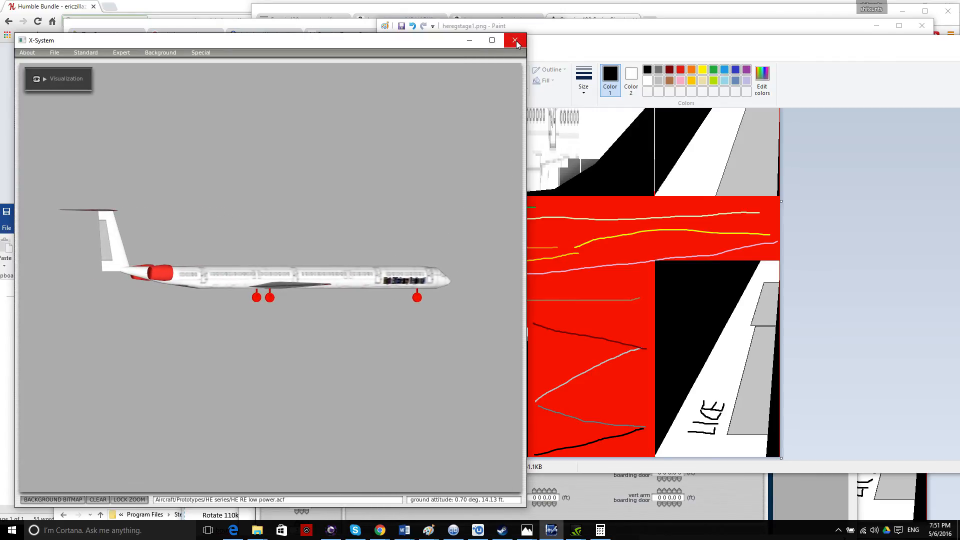
left_click(516, 43)
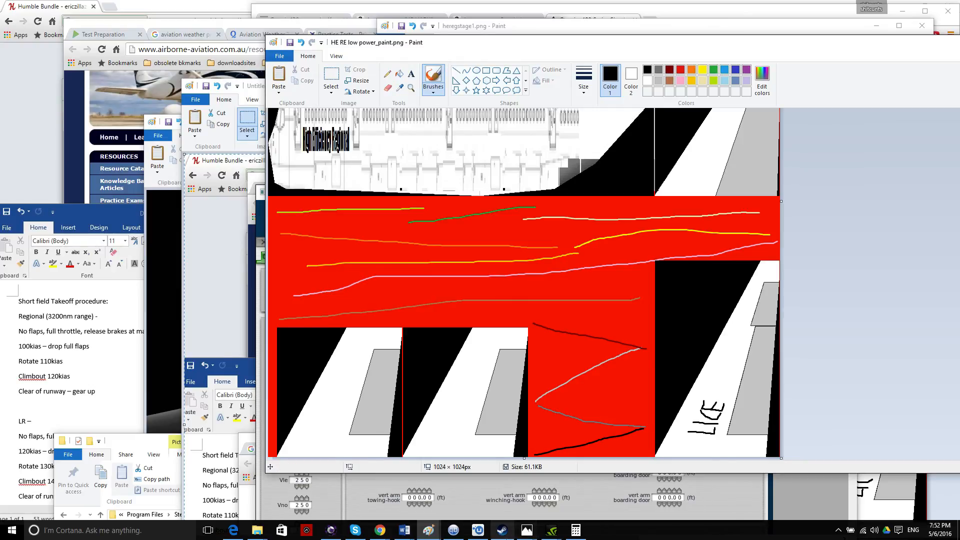
left_click(502, 530)
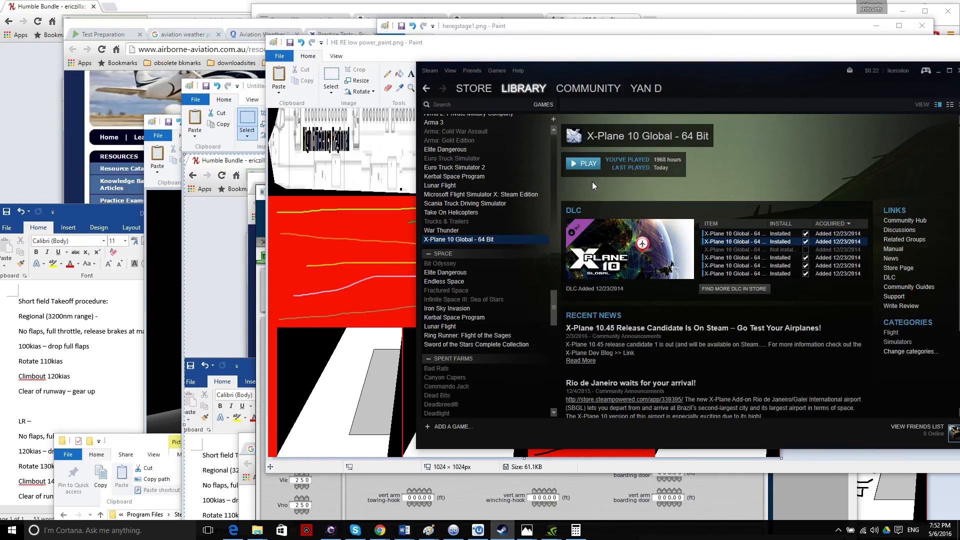